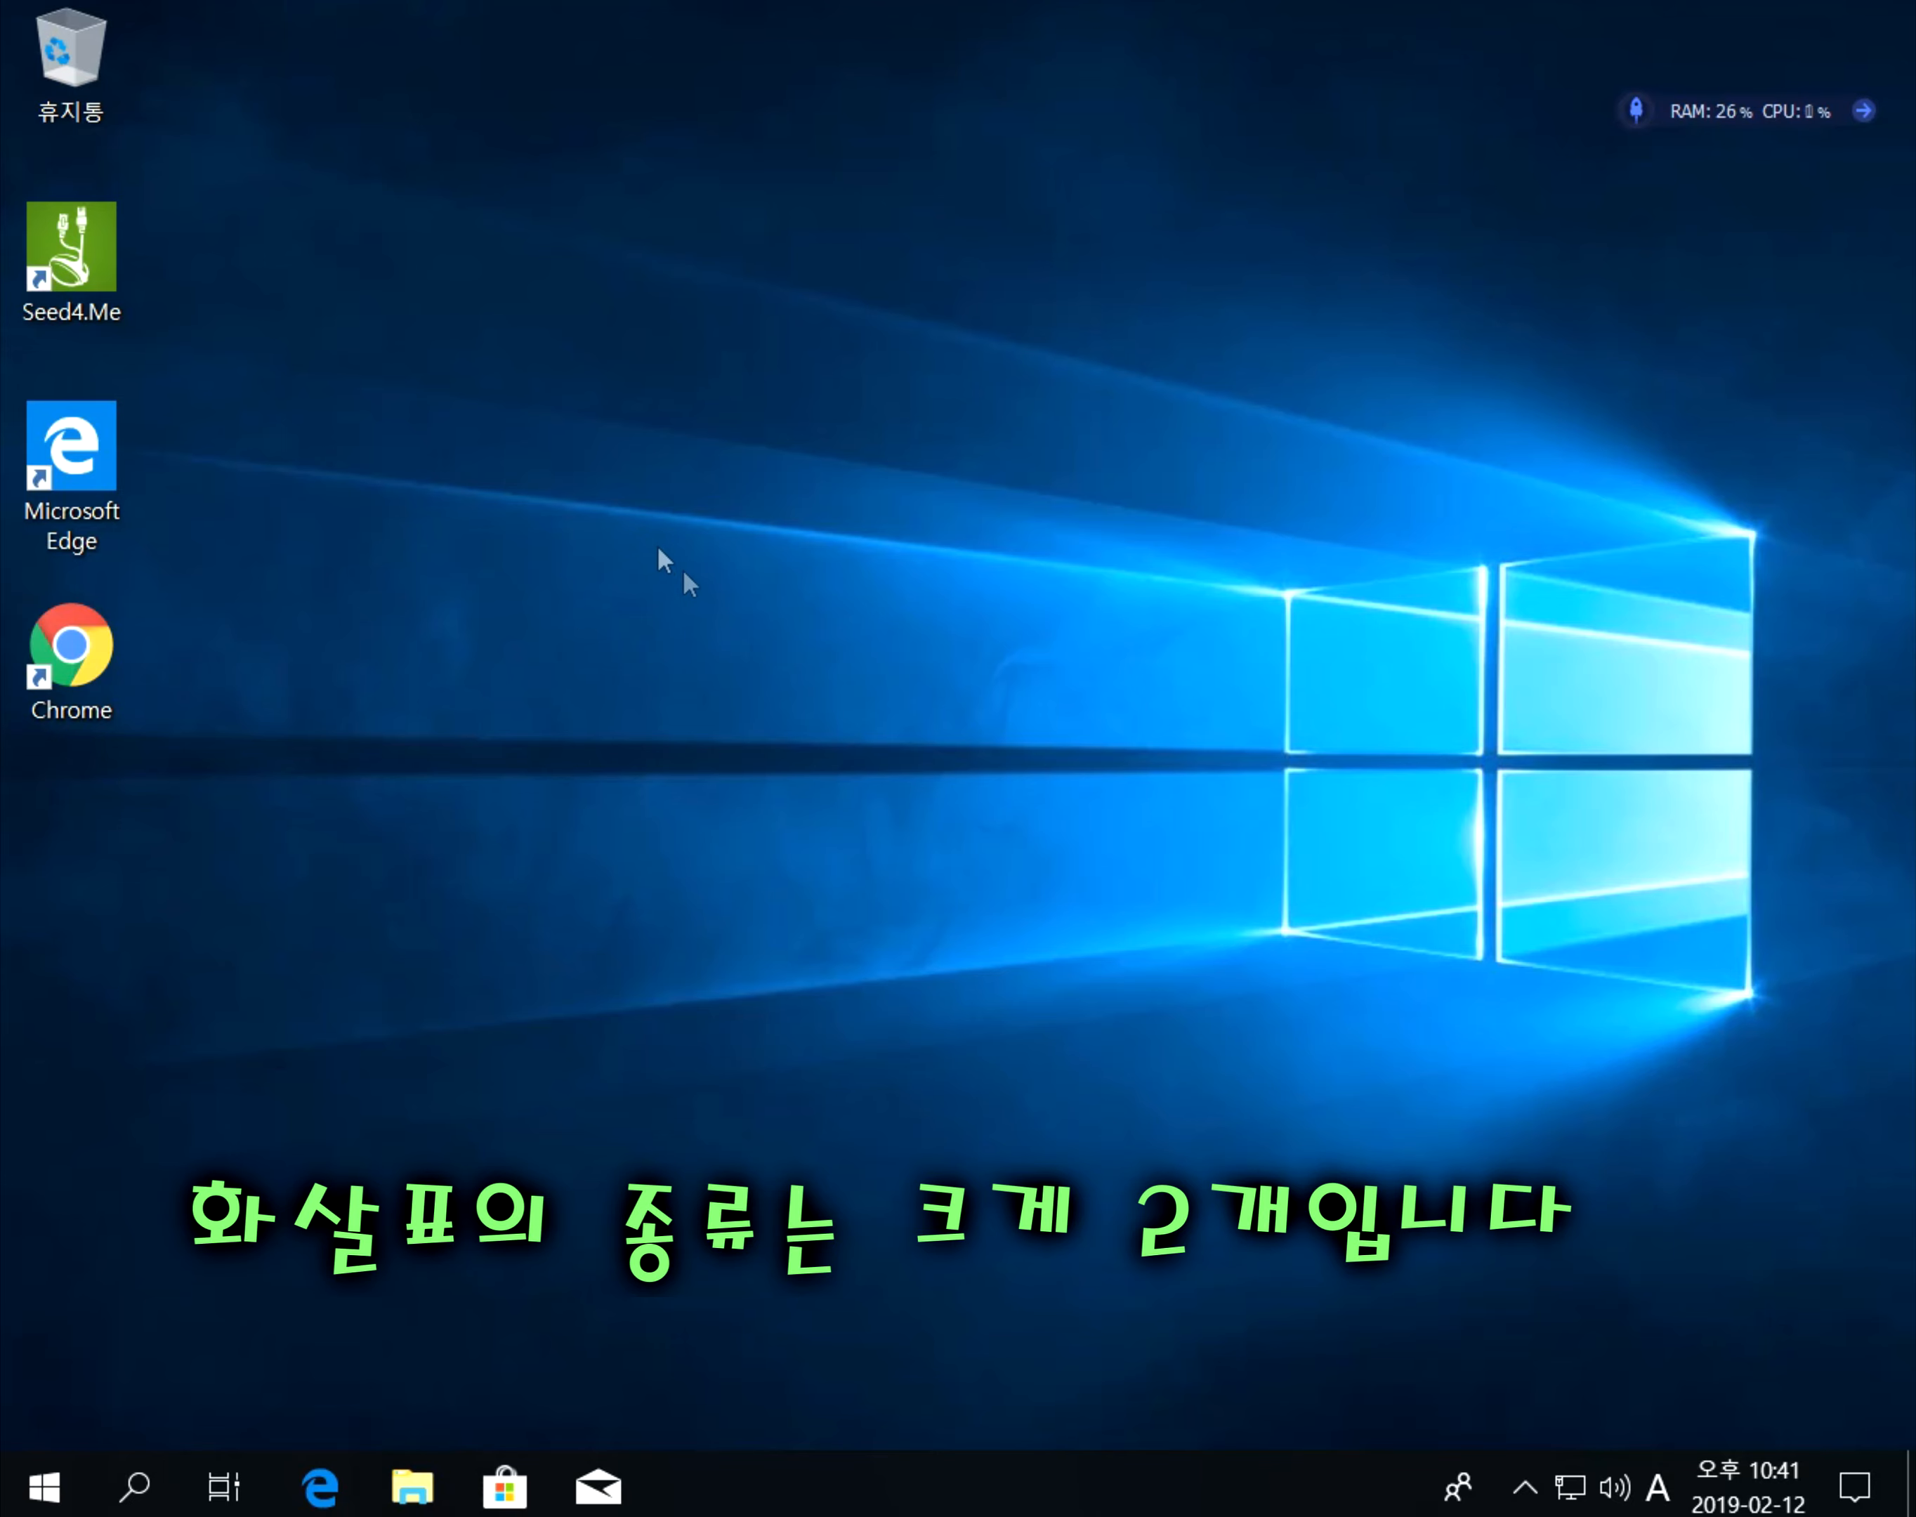
Open the Documents (문서) folder in File Explorer.
click(412, 1486)
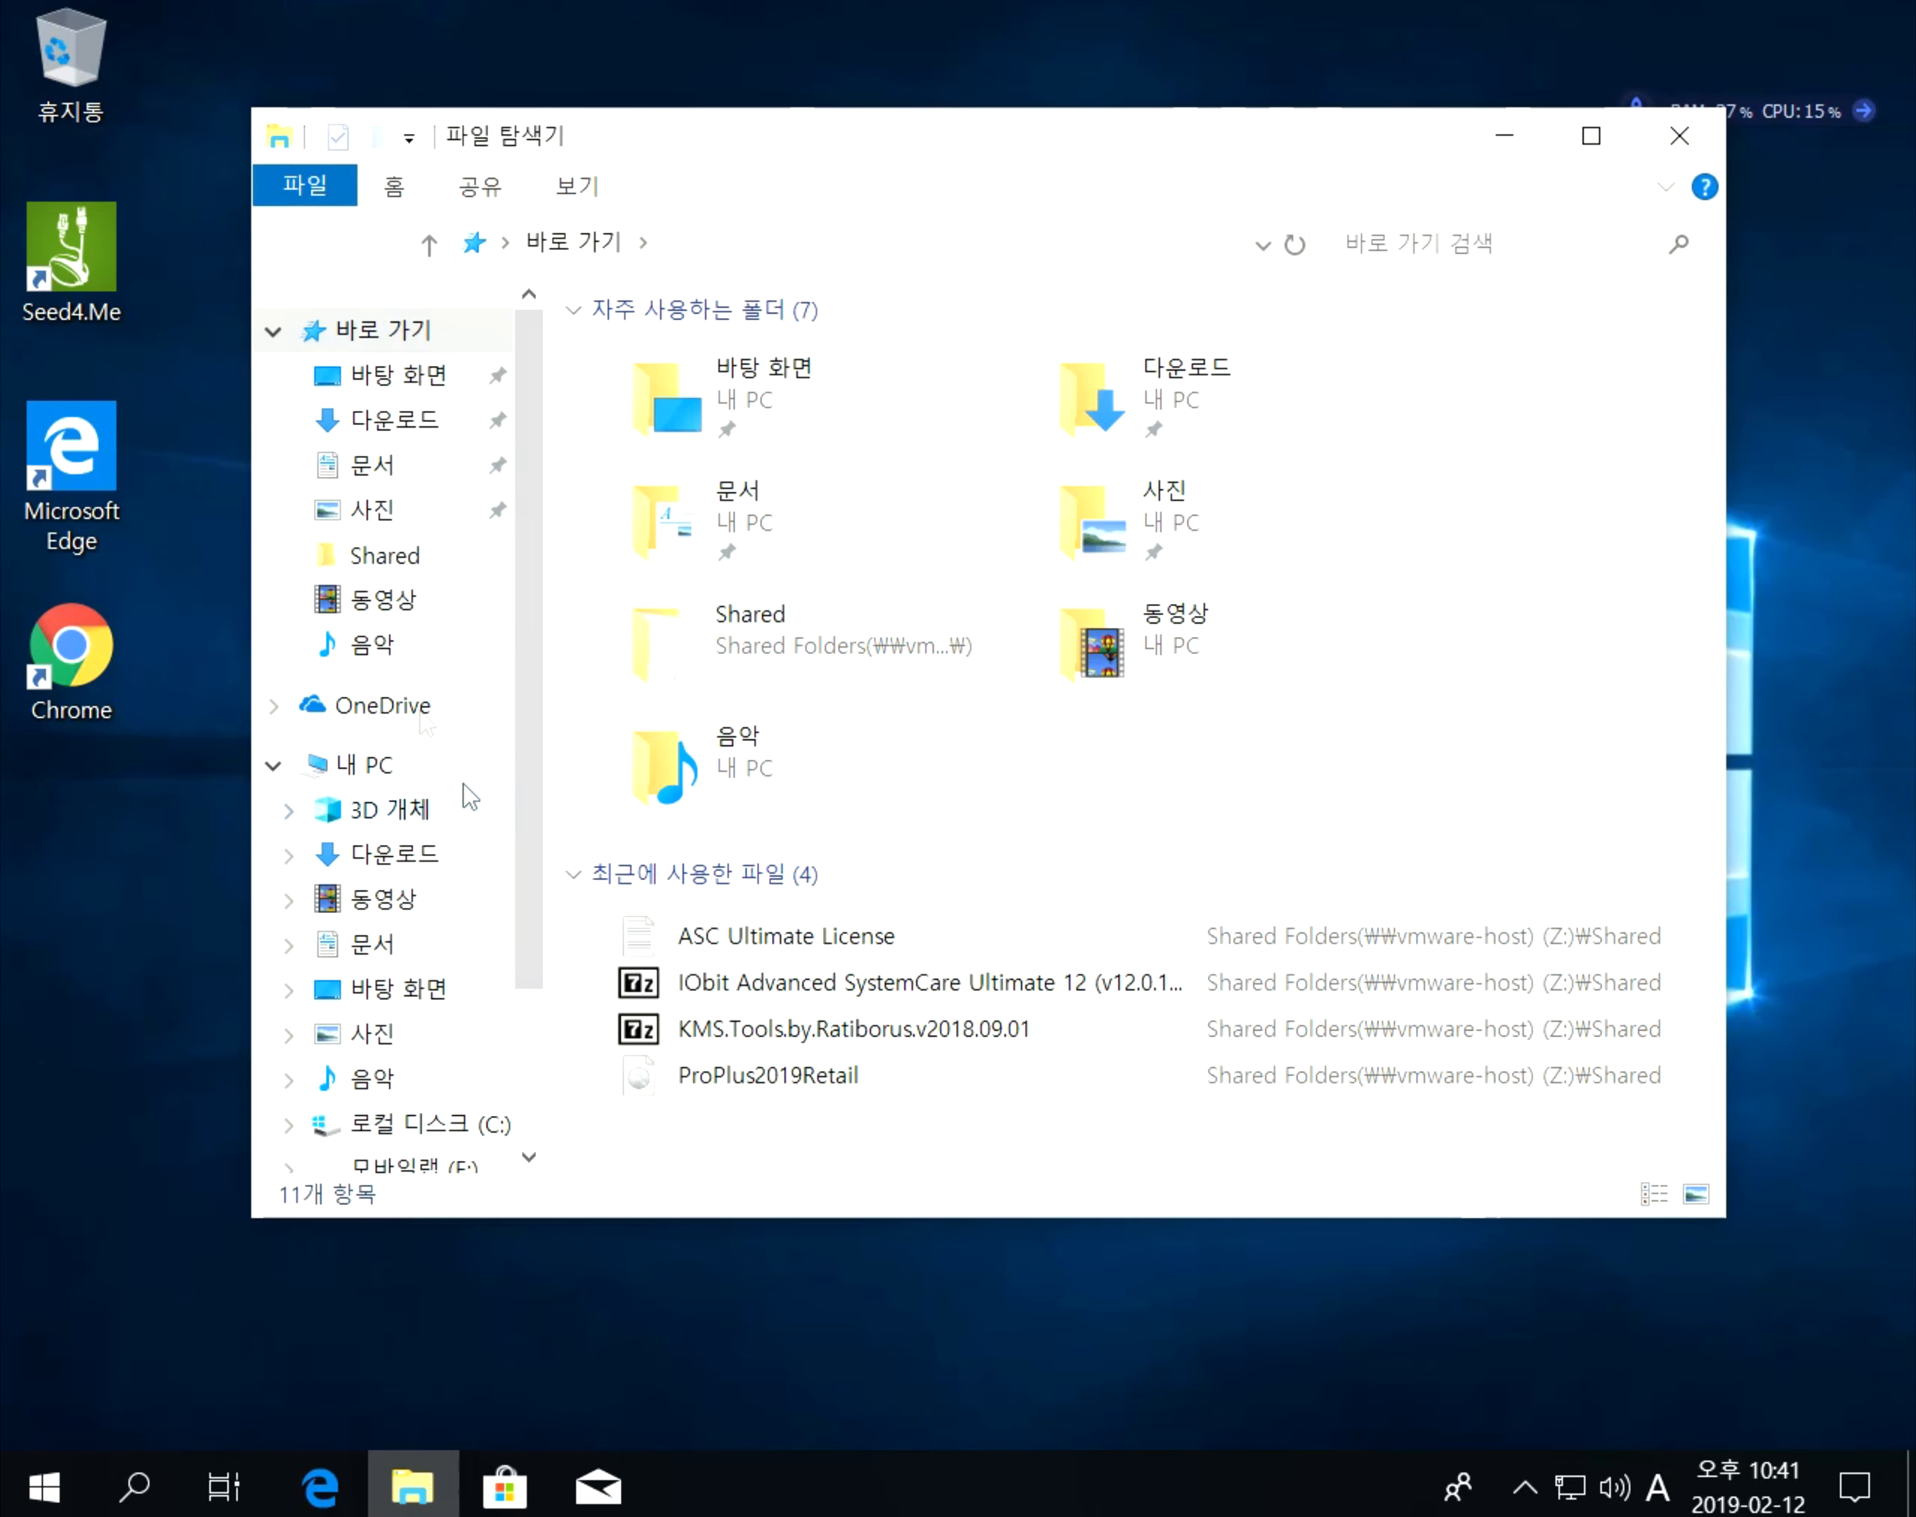
click(345, 466)
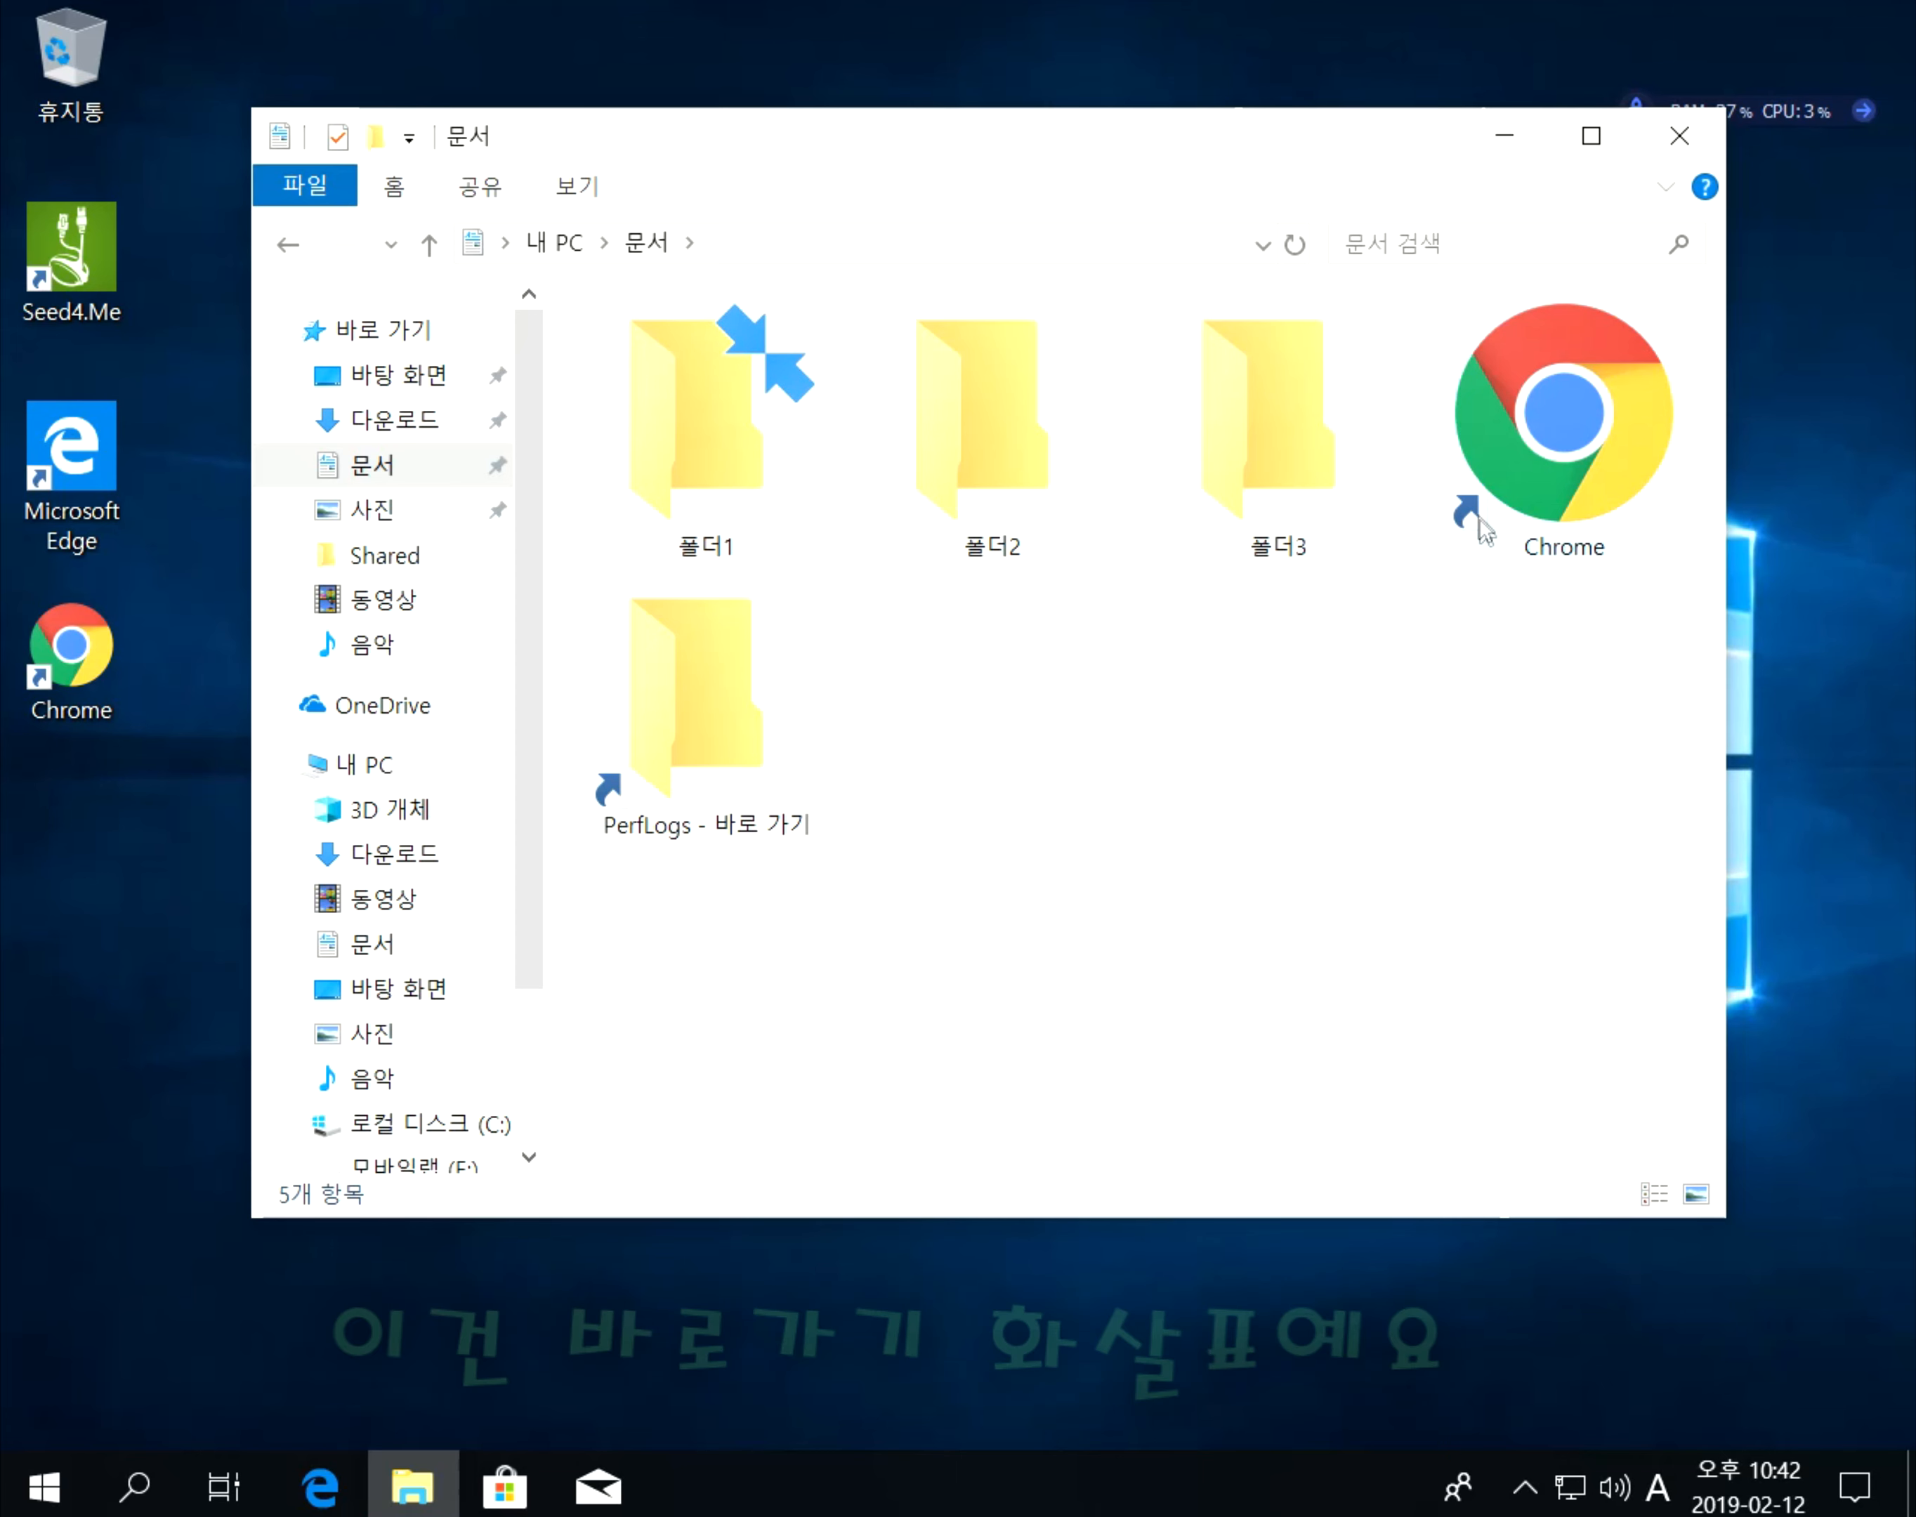
Examine the shortcut arrows on the Chrome and PerfLogs - 바로 가기 icons.
click(1494, 480)
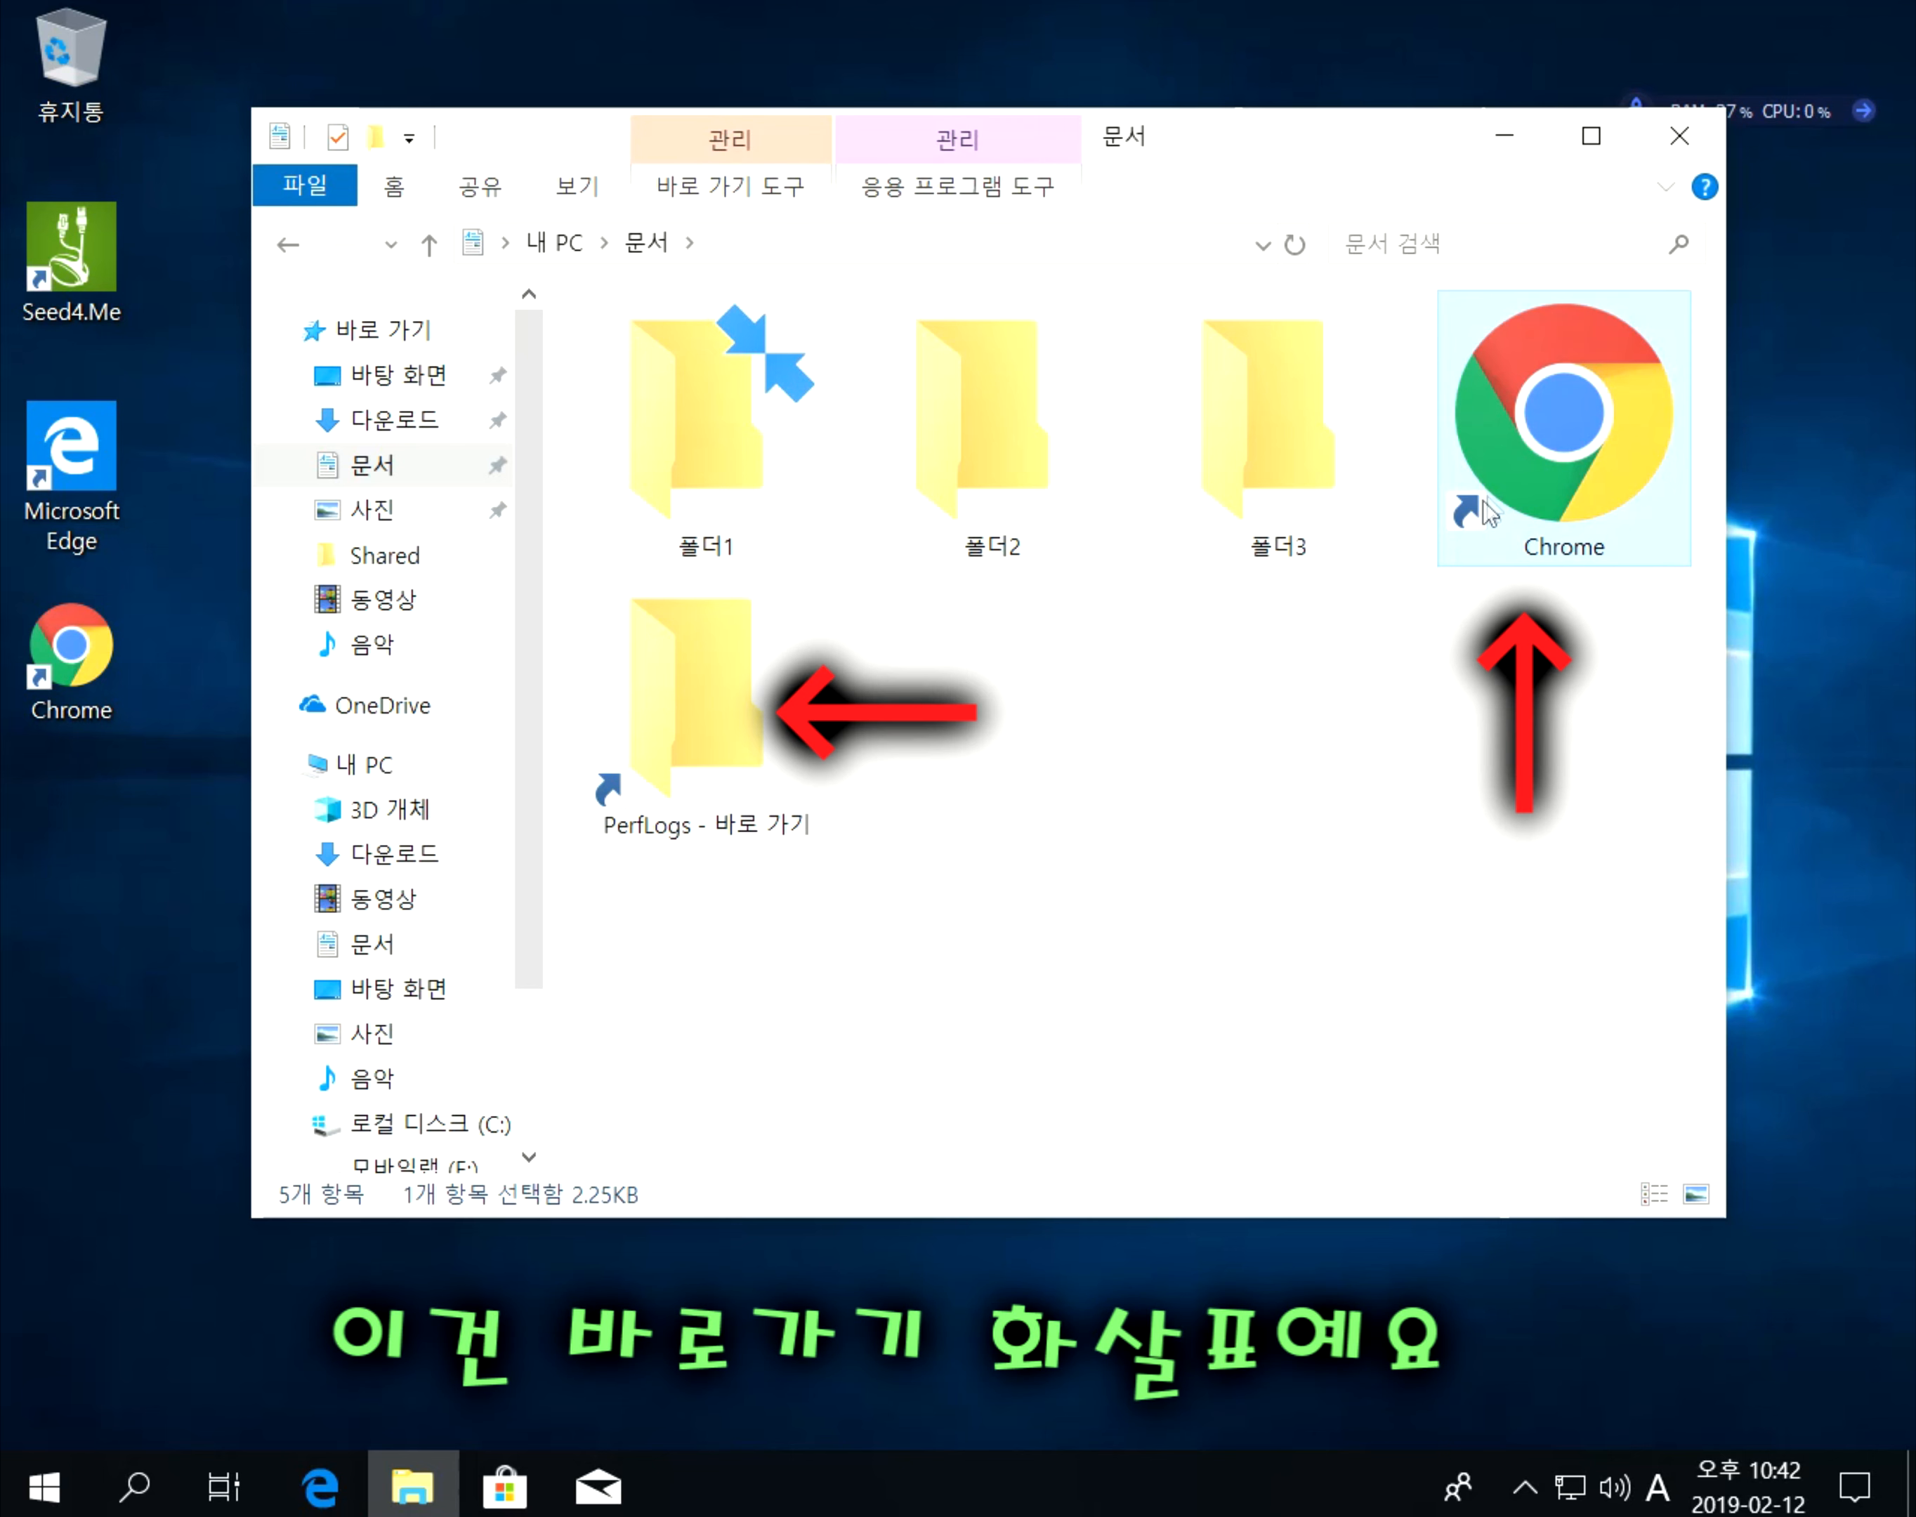
click(683, 782)
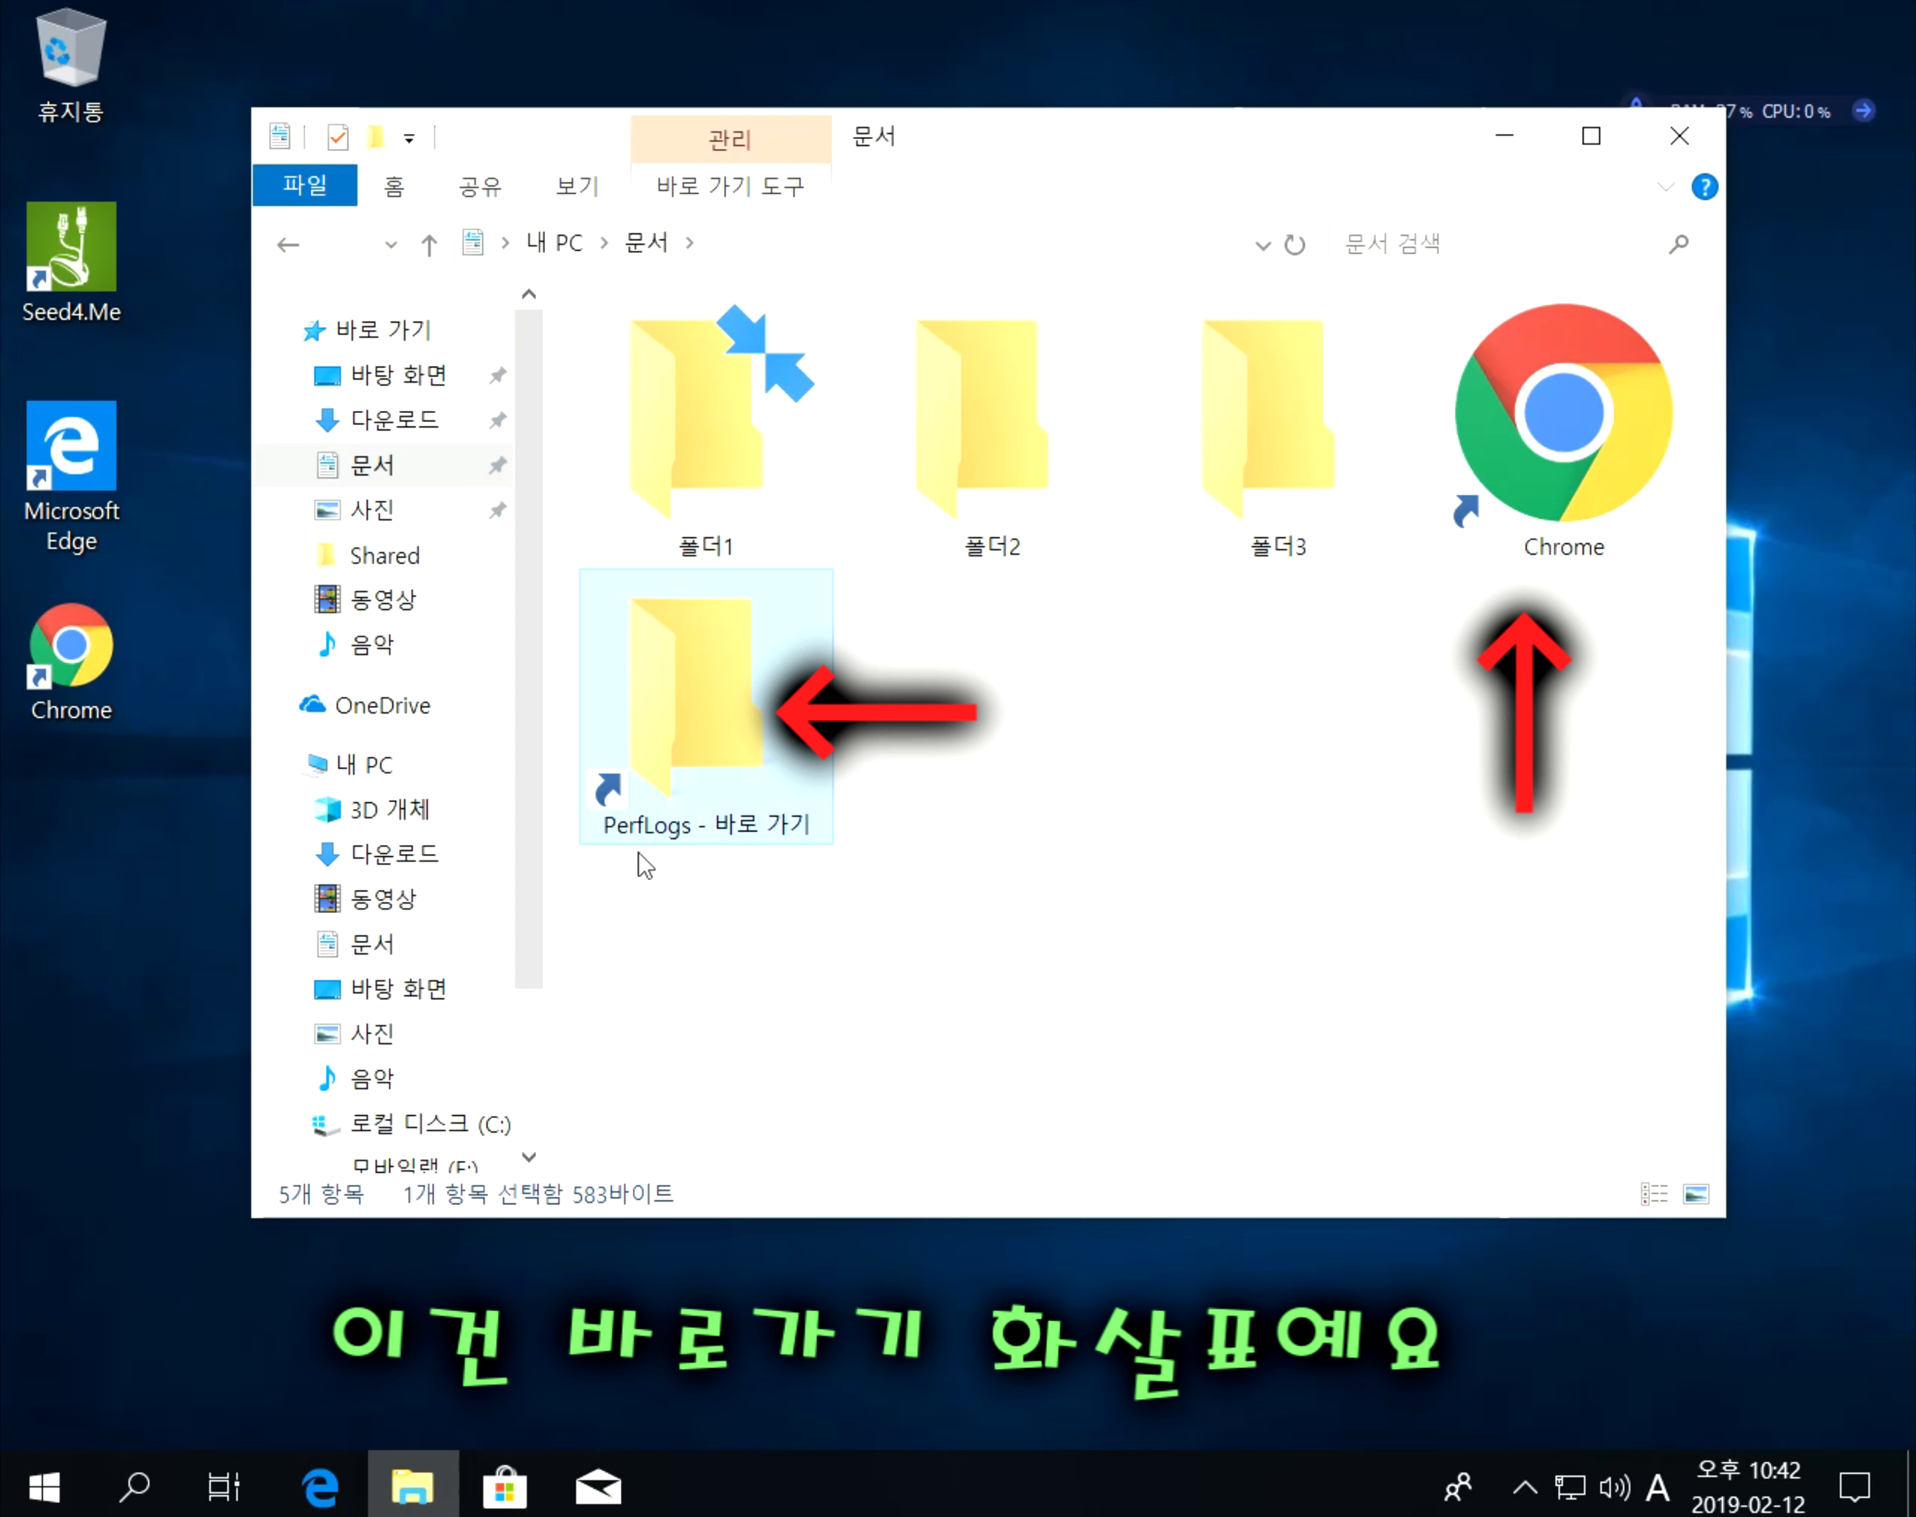
mouse_move(734, 775)
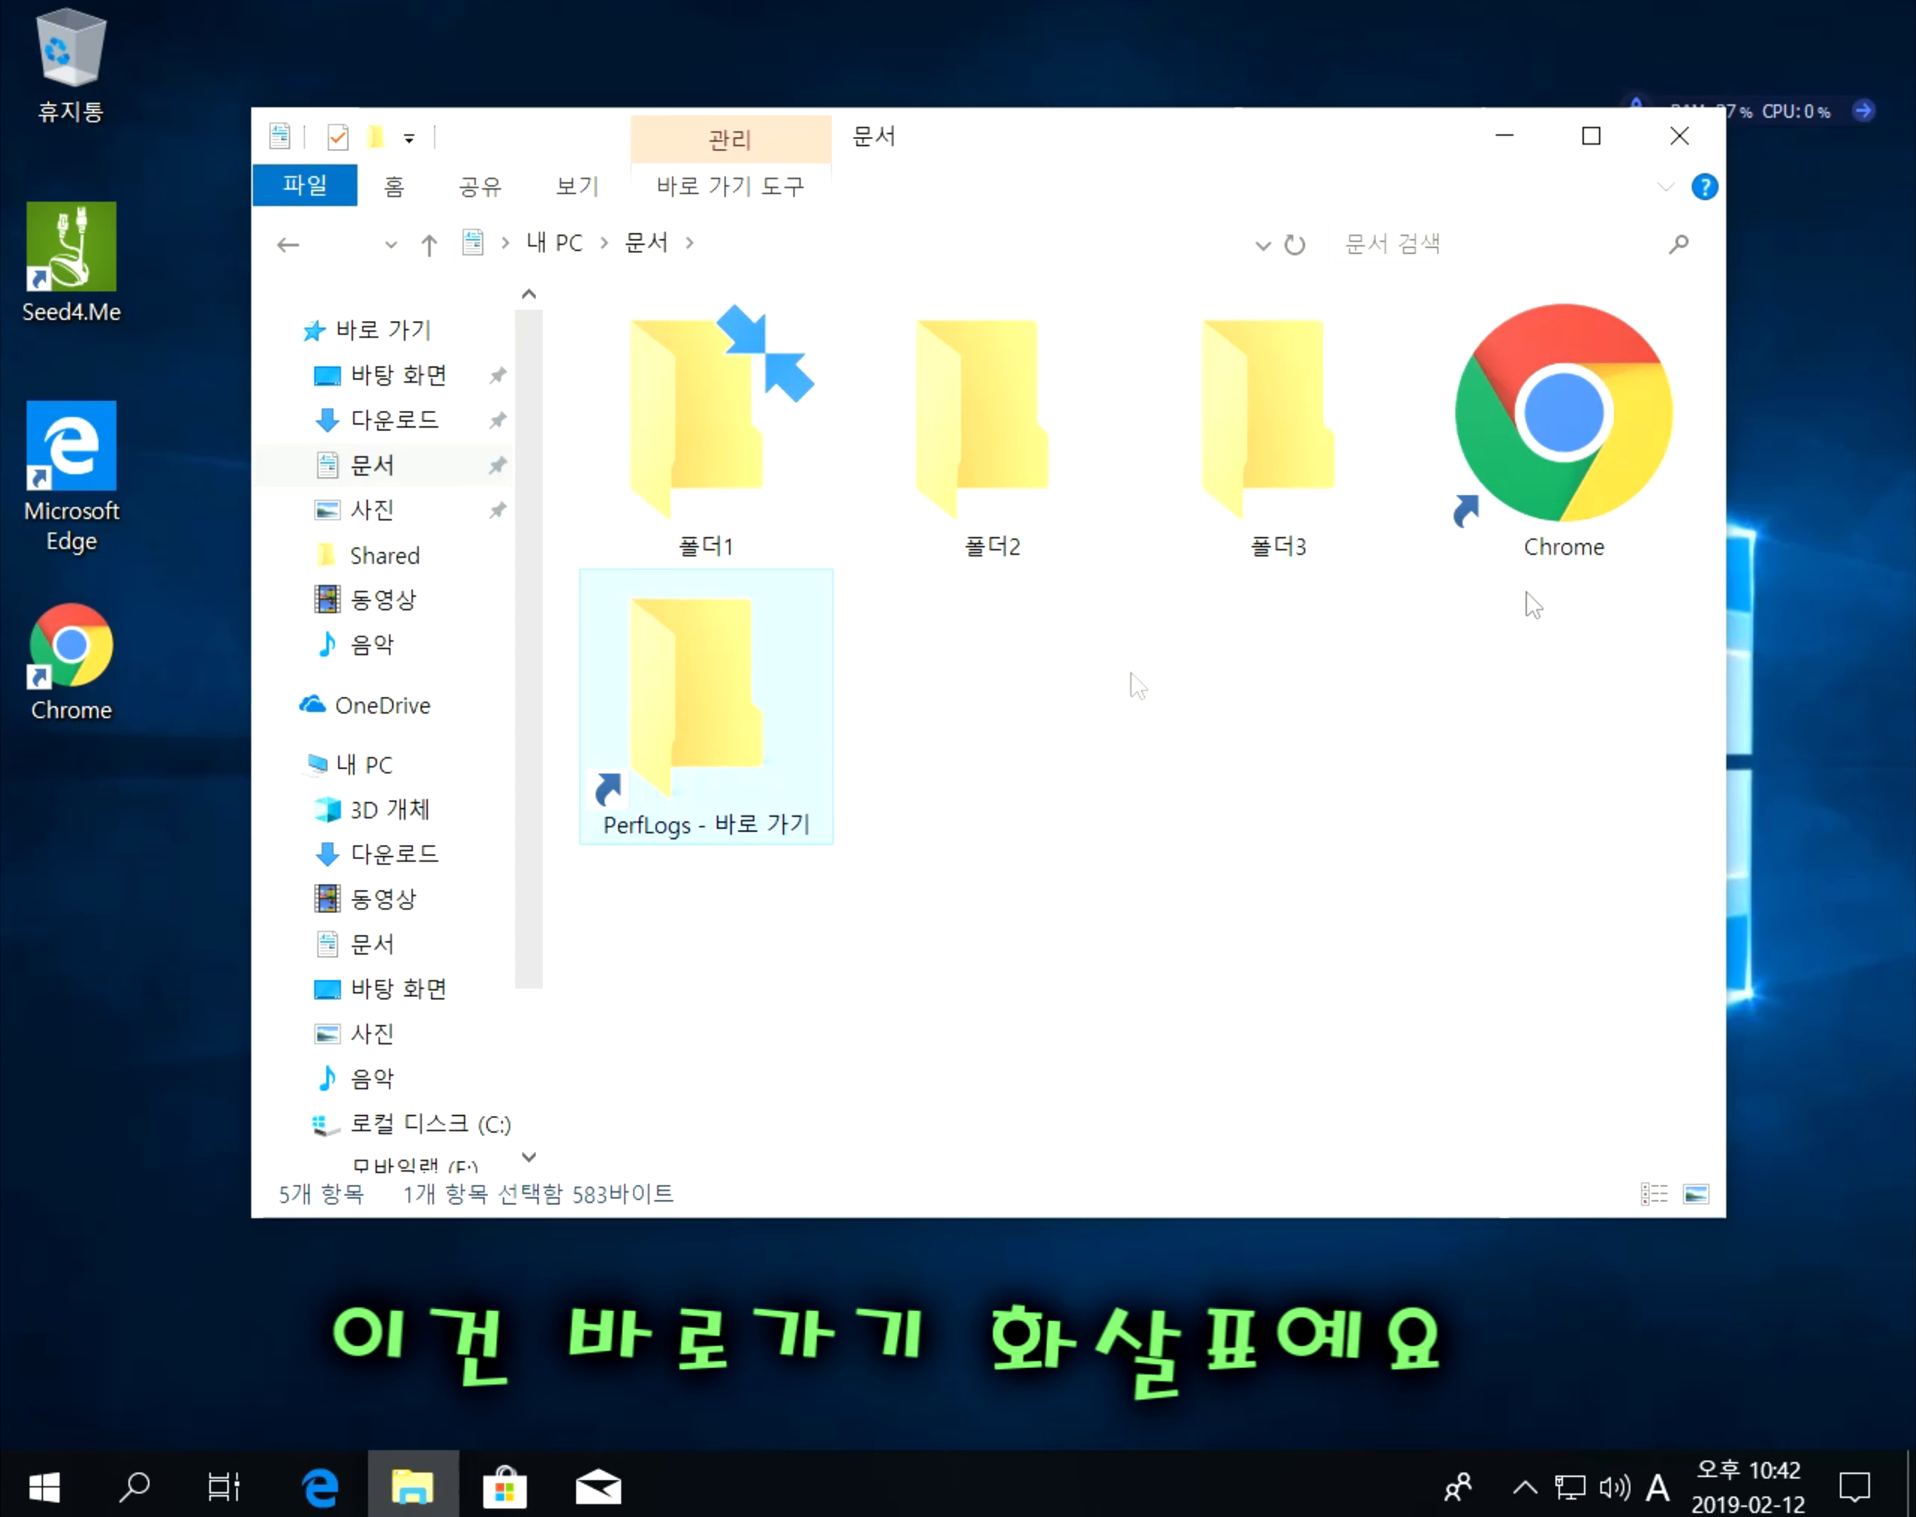
click(1568, 513)
click(618, 785)
click(1481, 536)
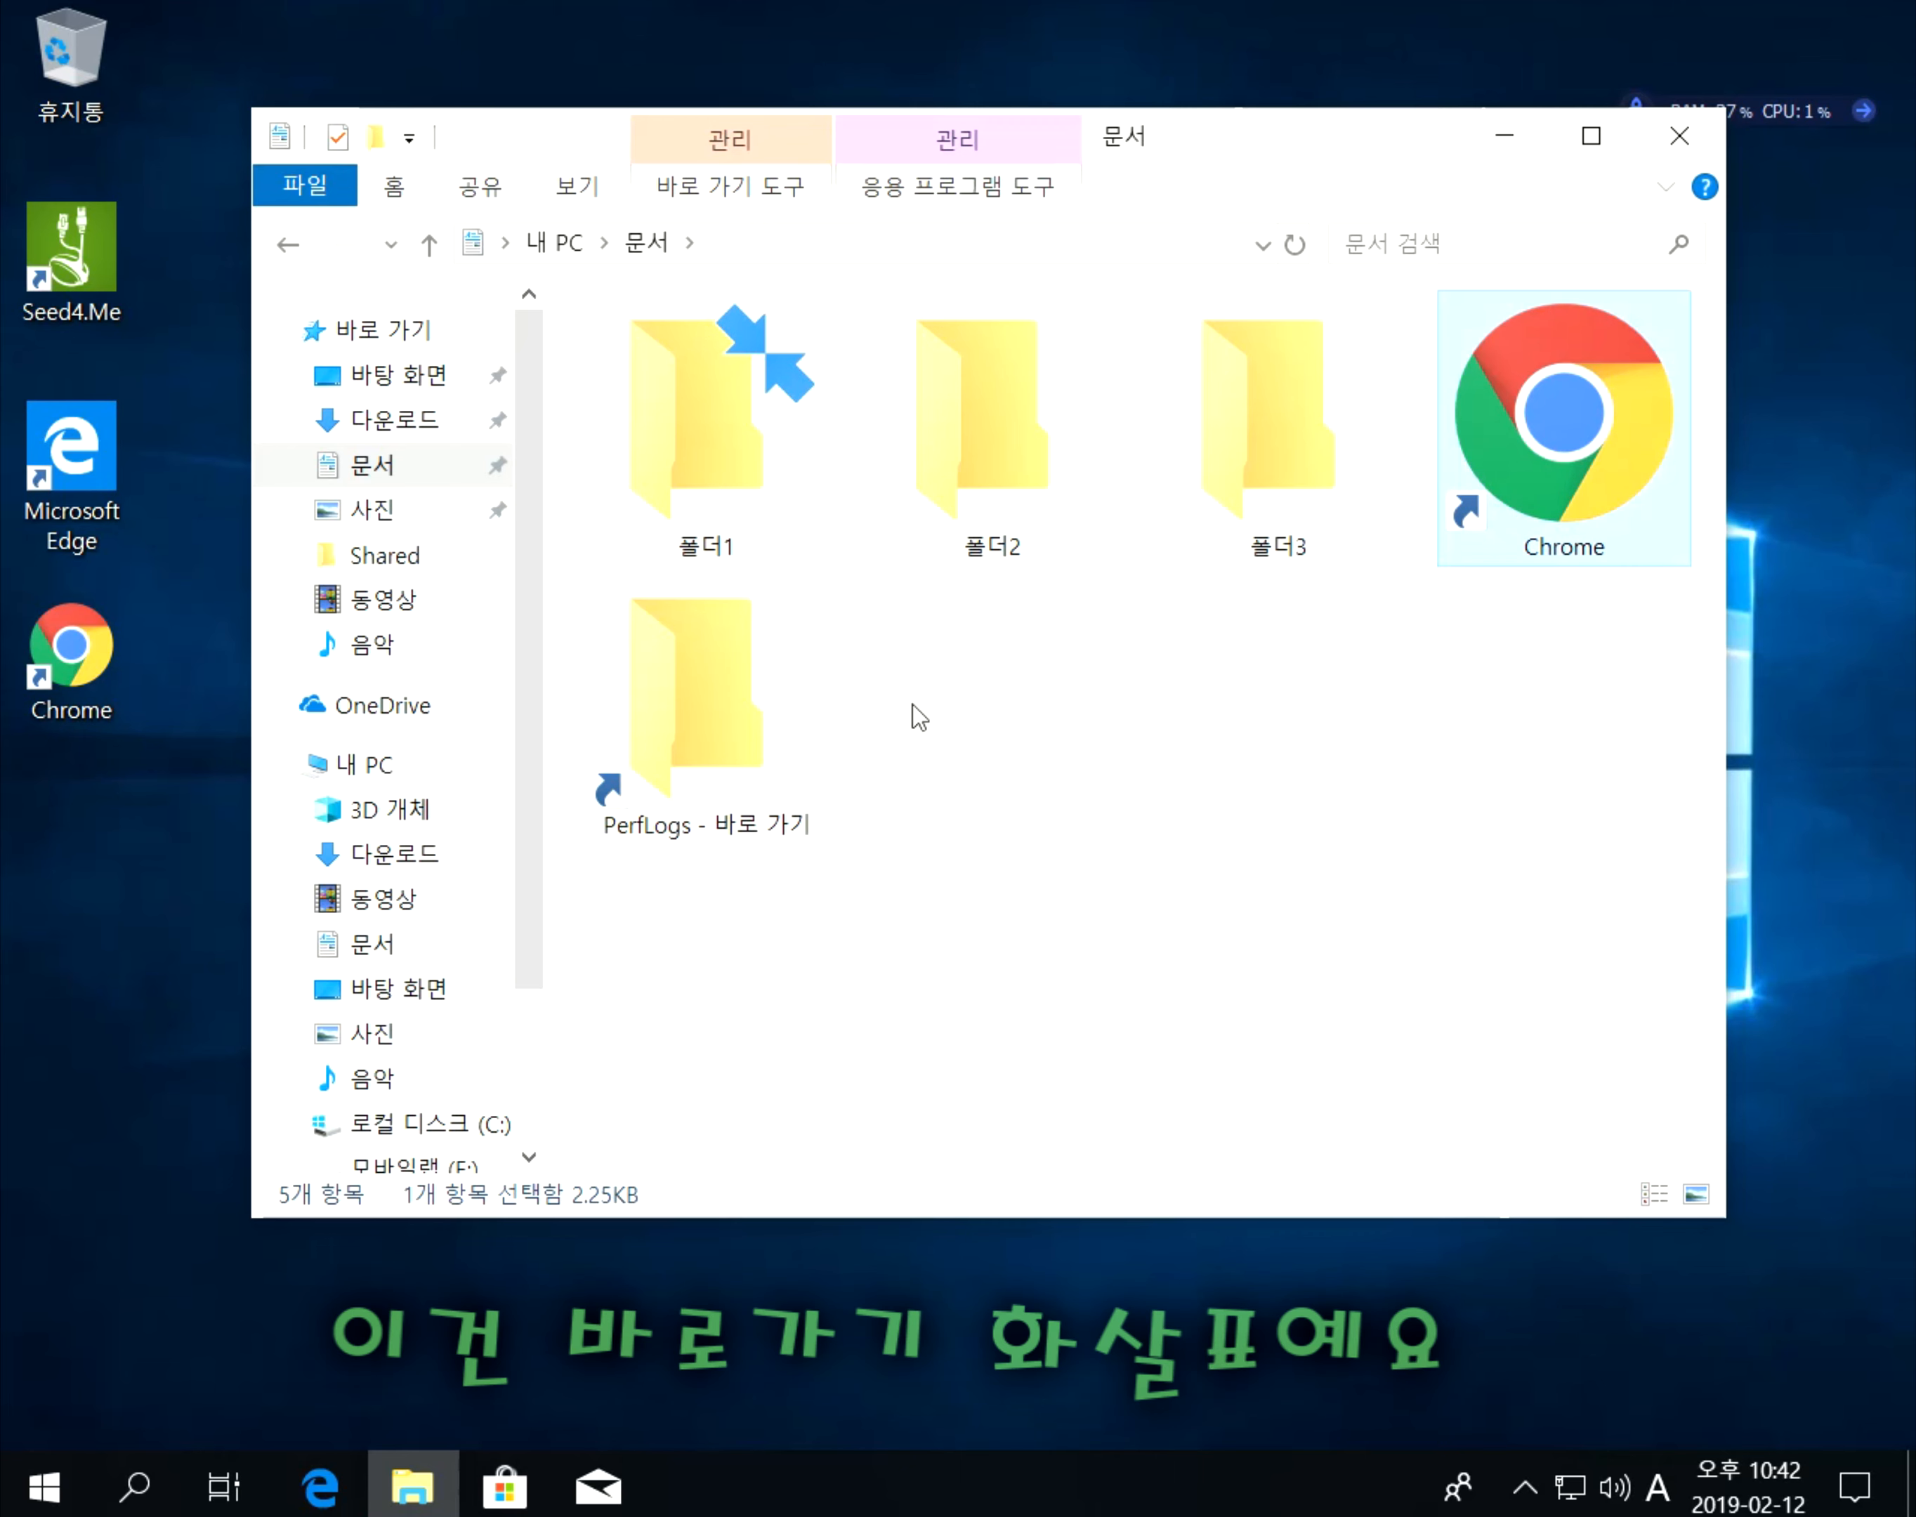
click(699, 766)
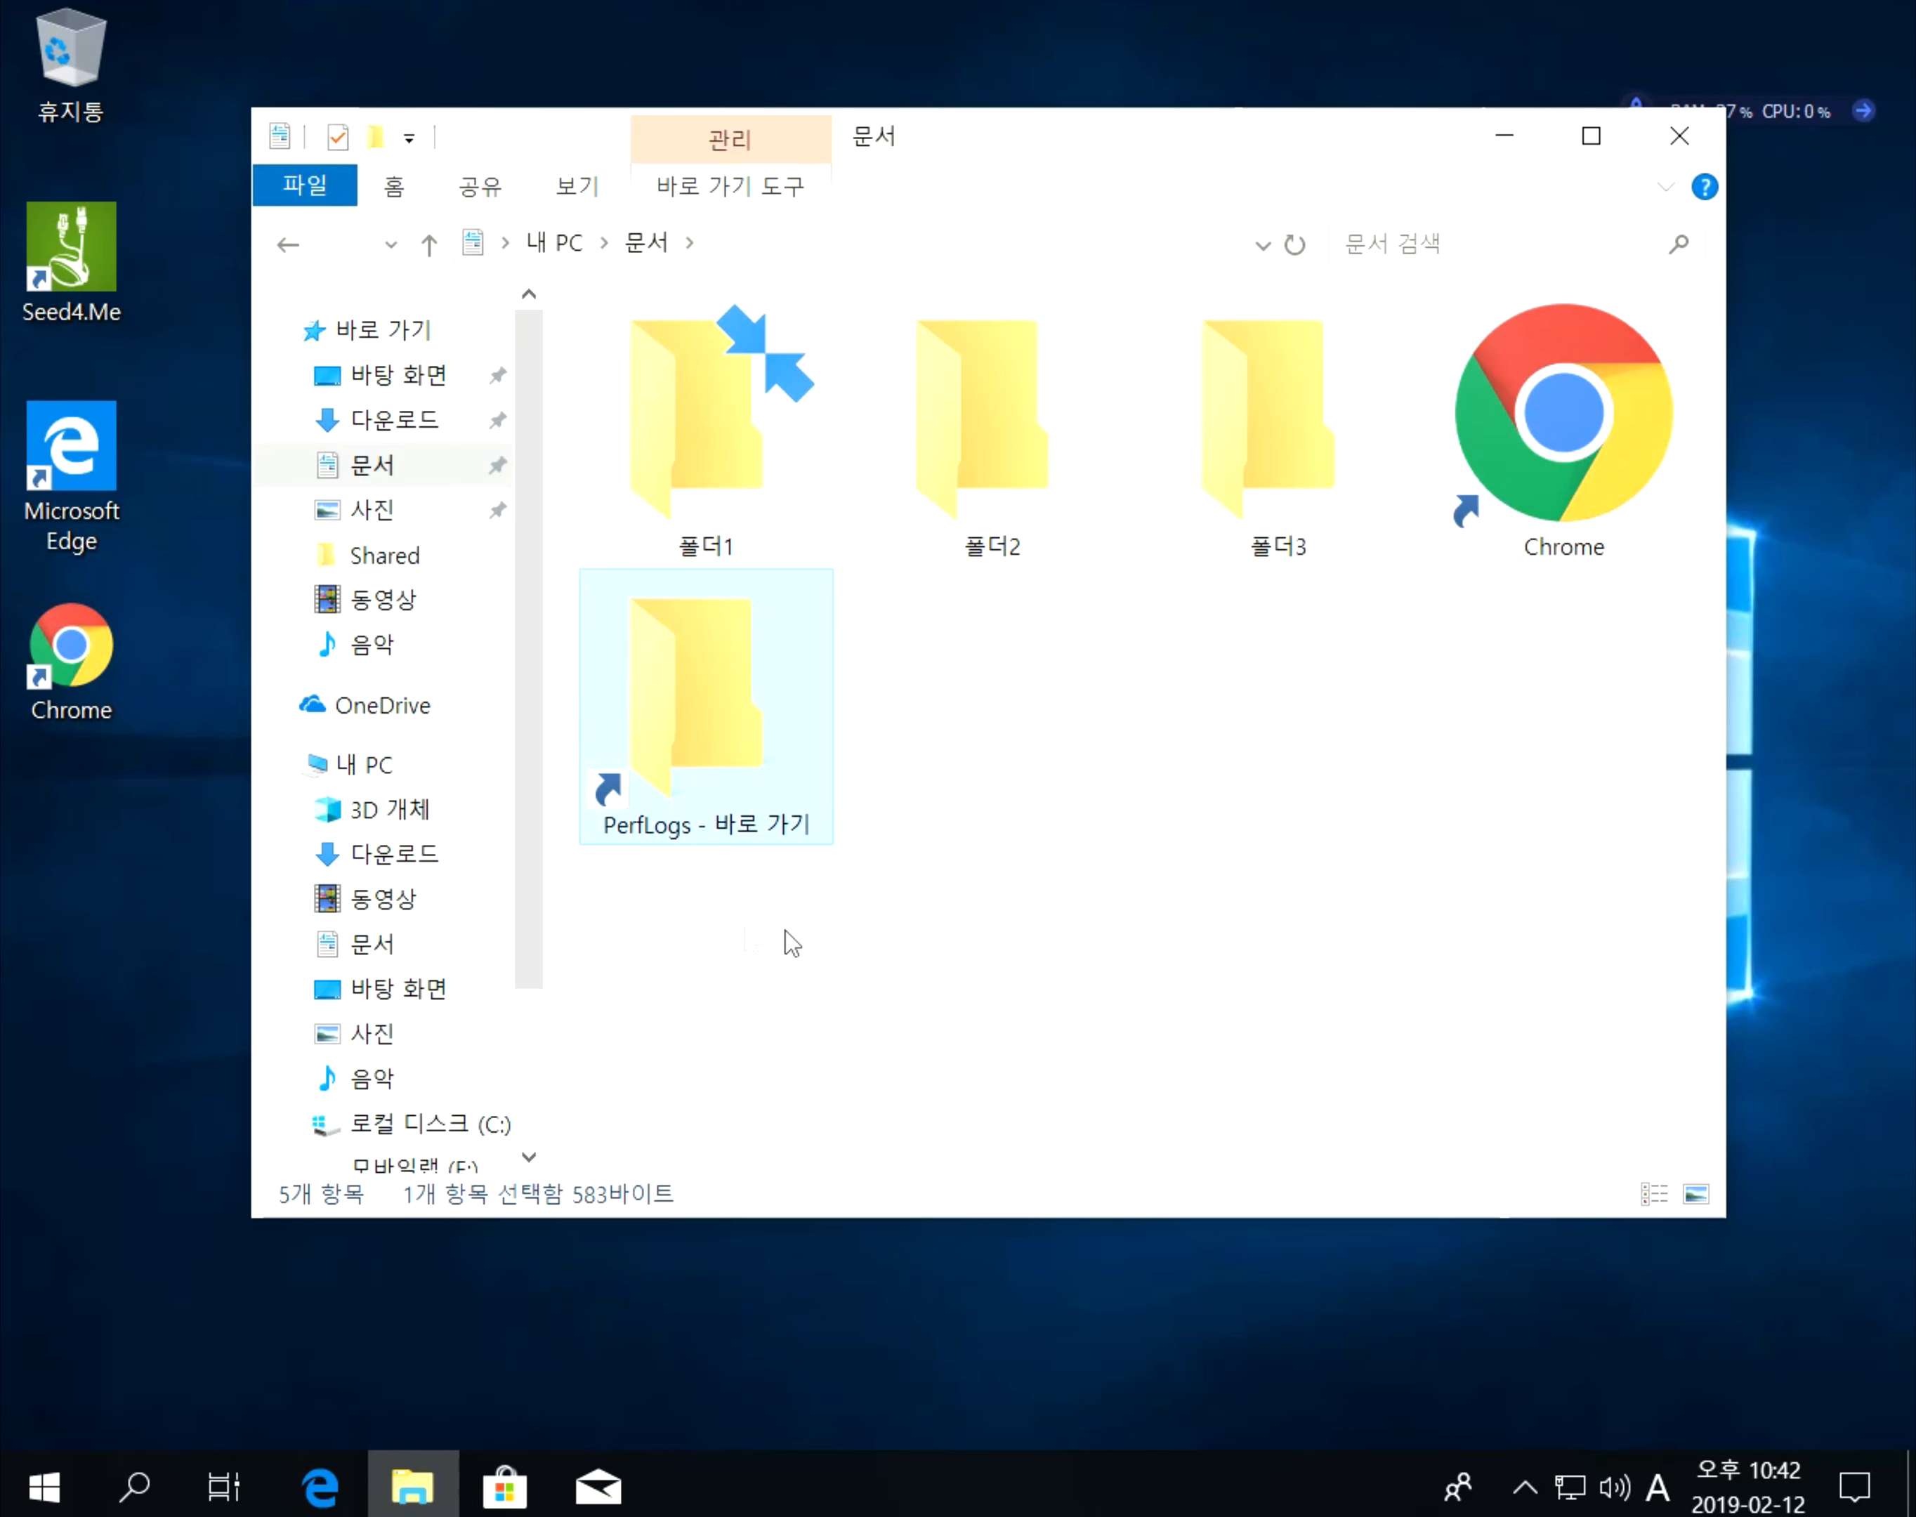
click(1319, 912)
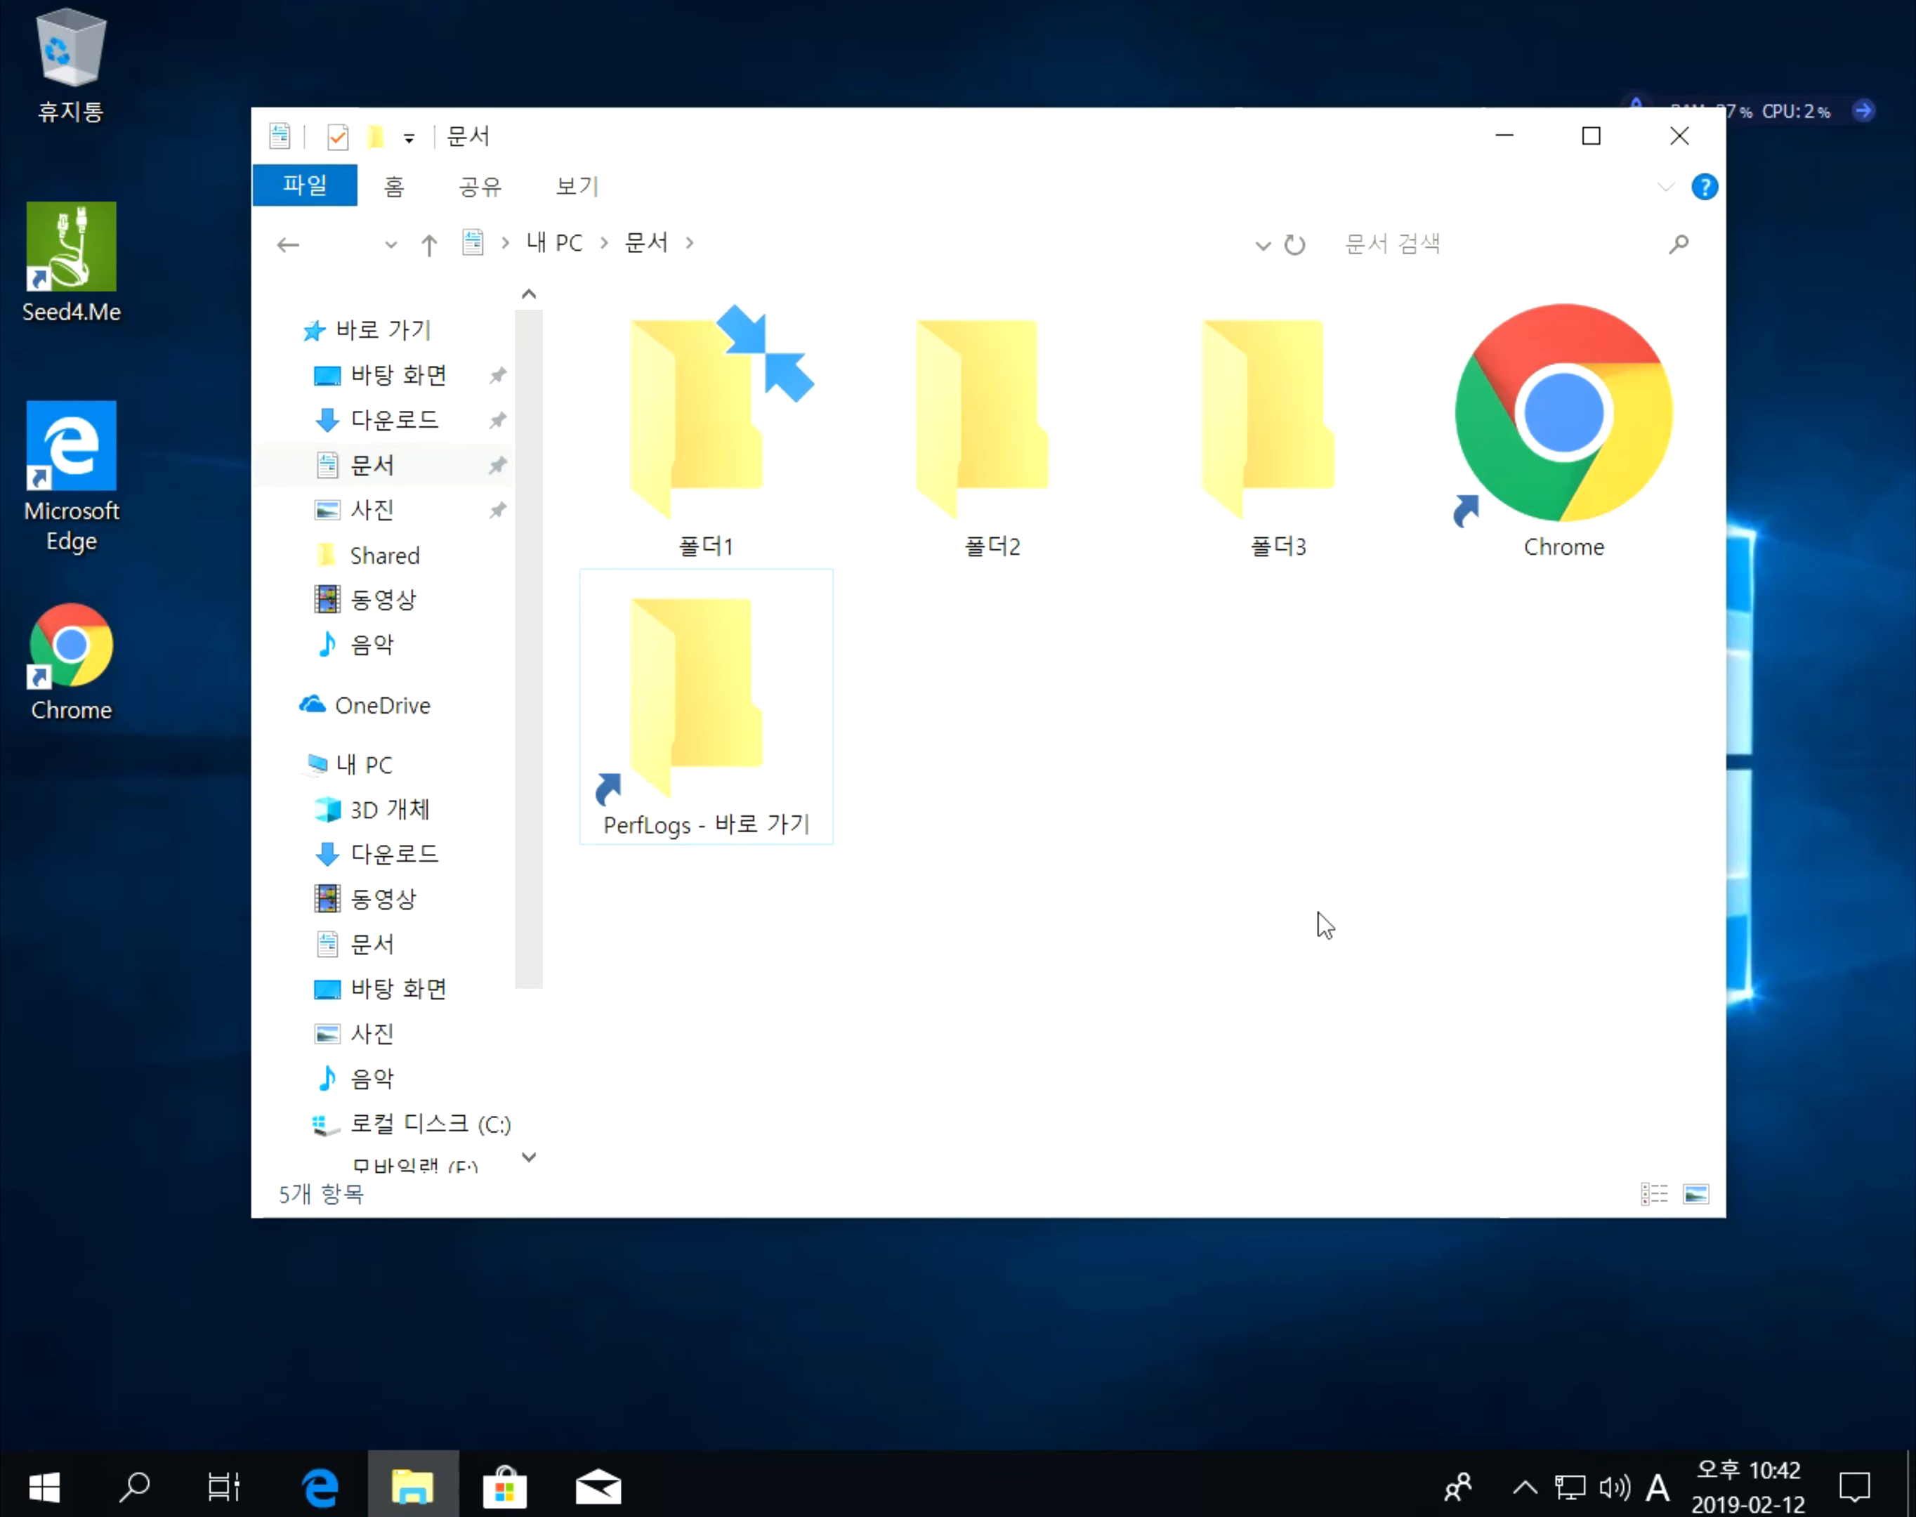
click(797, 756)
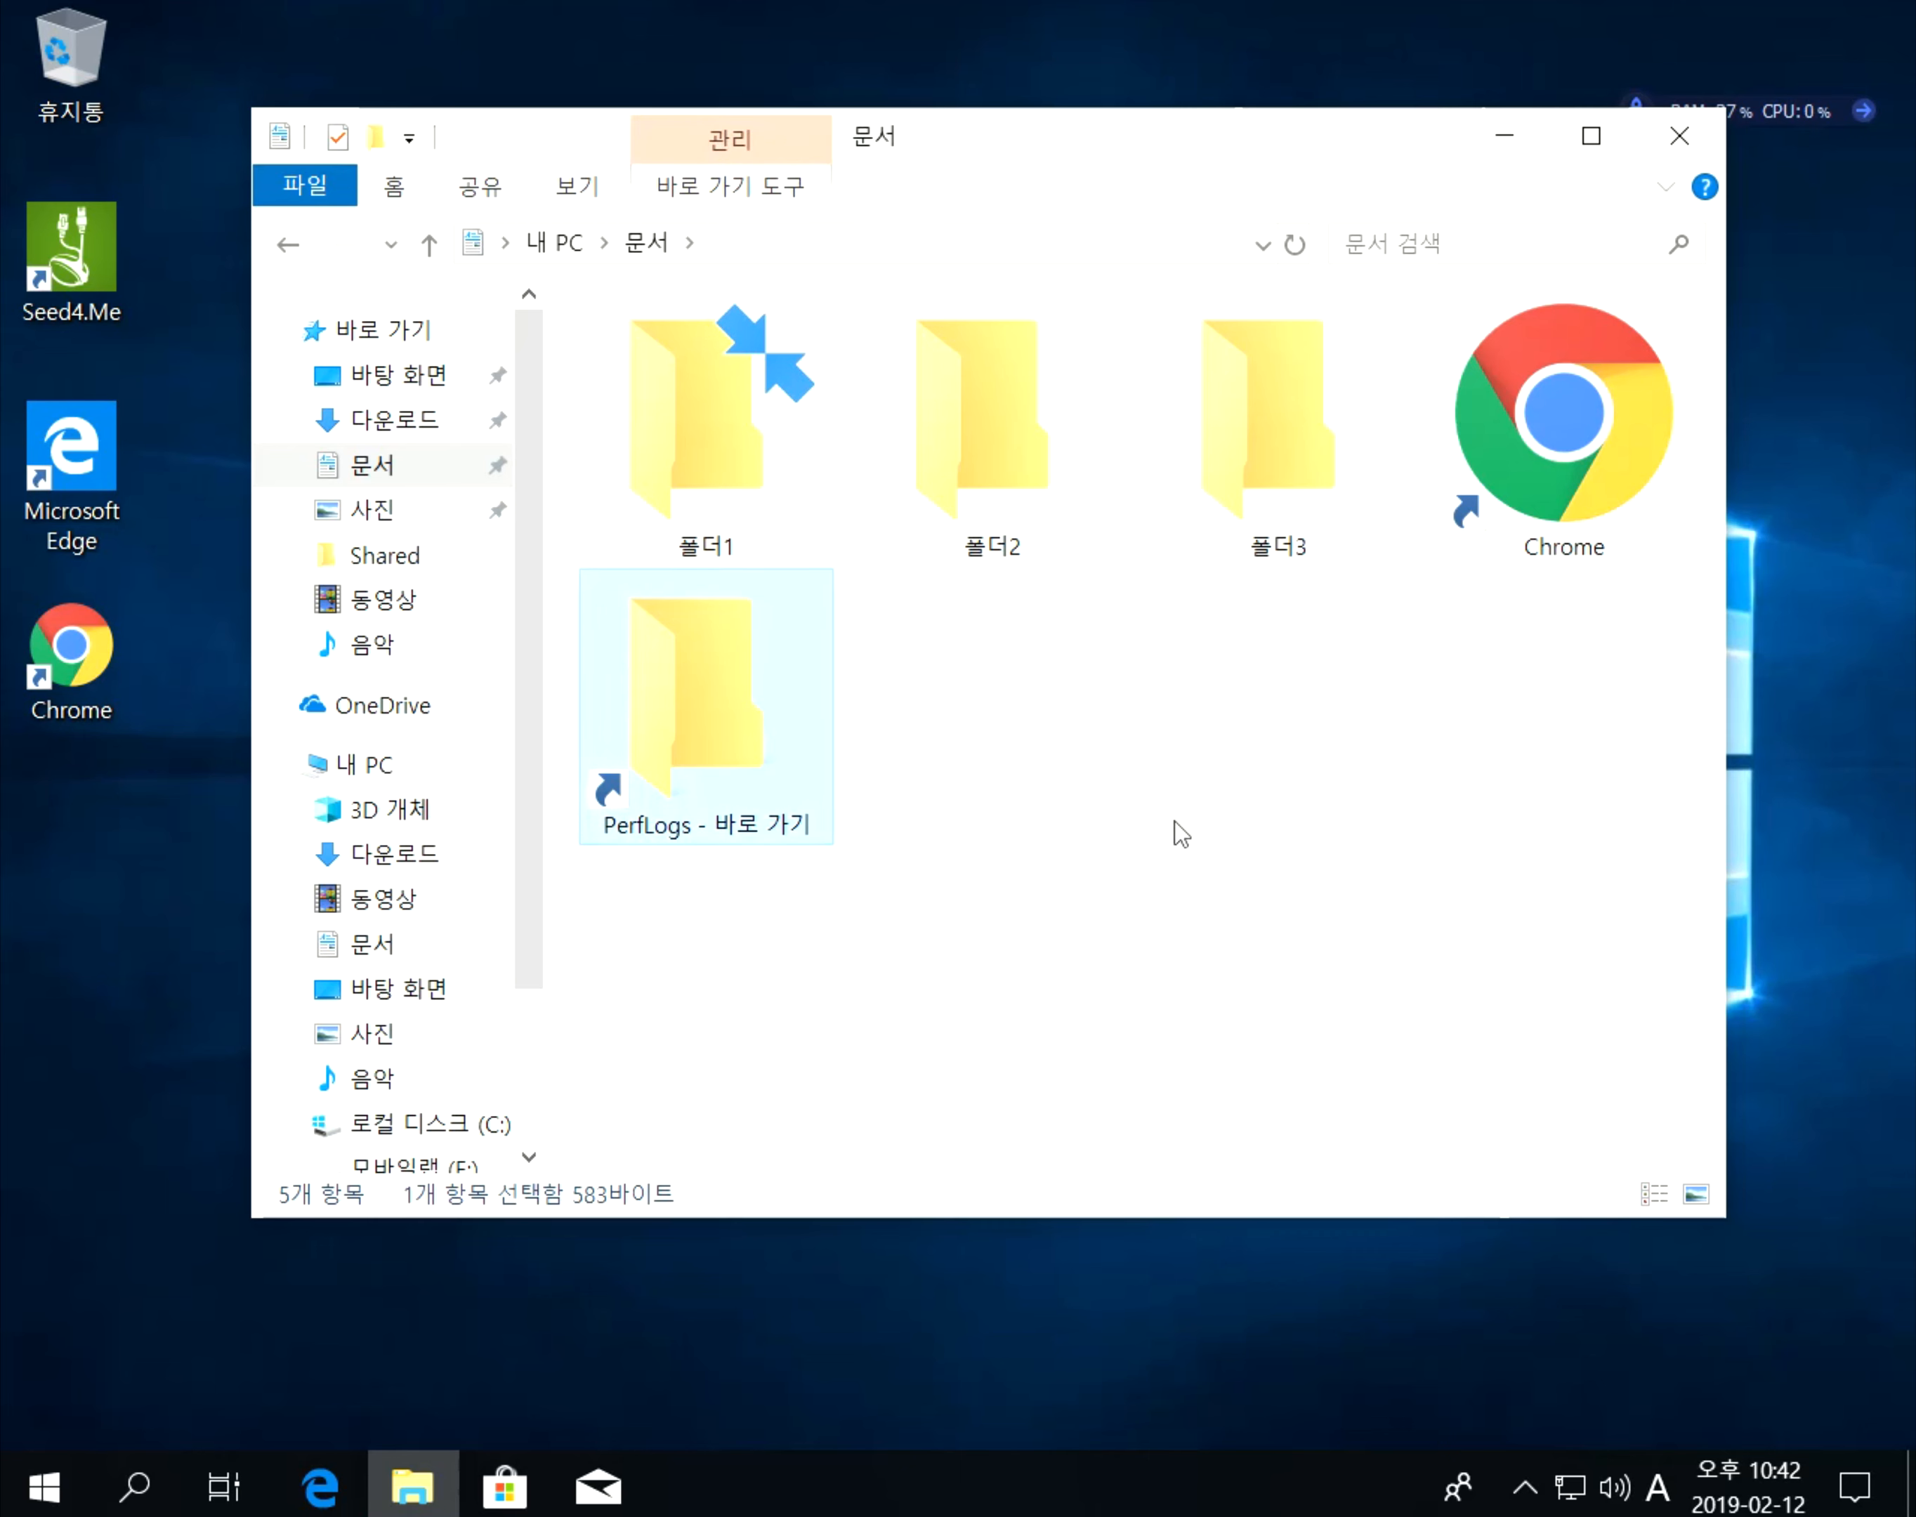
click(1574, 496)
click(795, 688)
click(1359, 621)
click(1481, 499)
click(978, 711)
Examine the double blue arrow overlay on the 폴더1 folder icon.
click(713, 511)
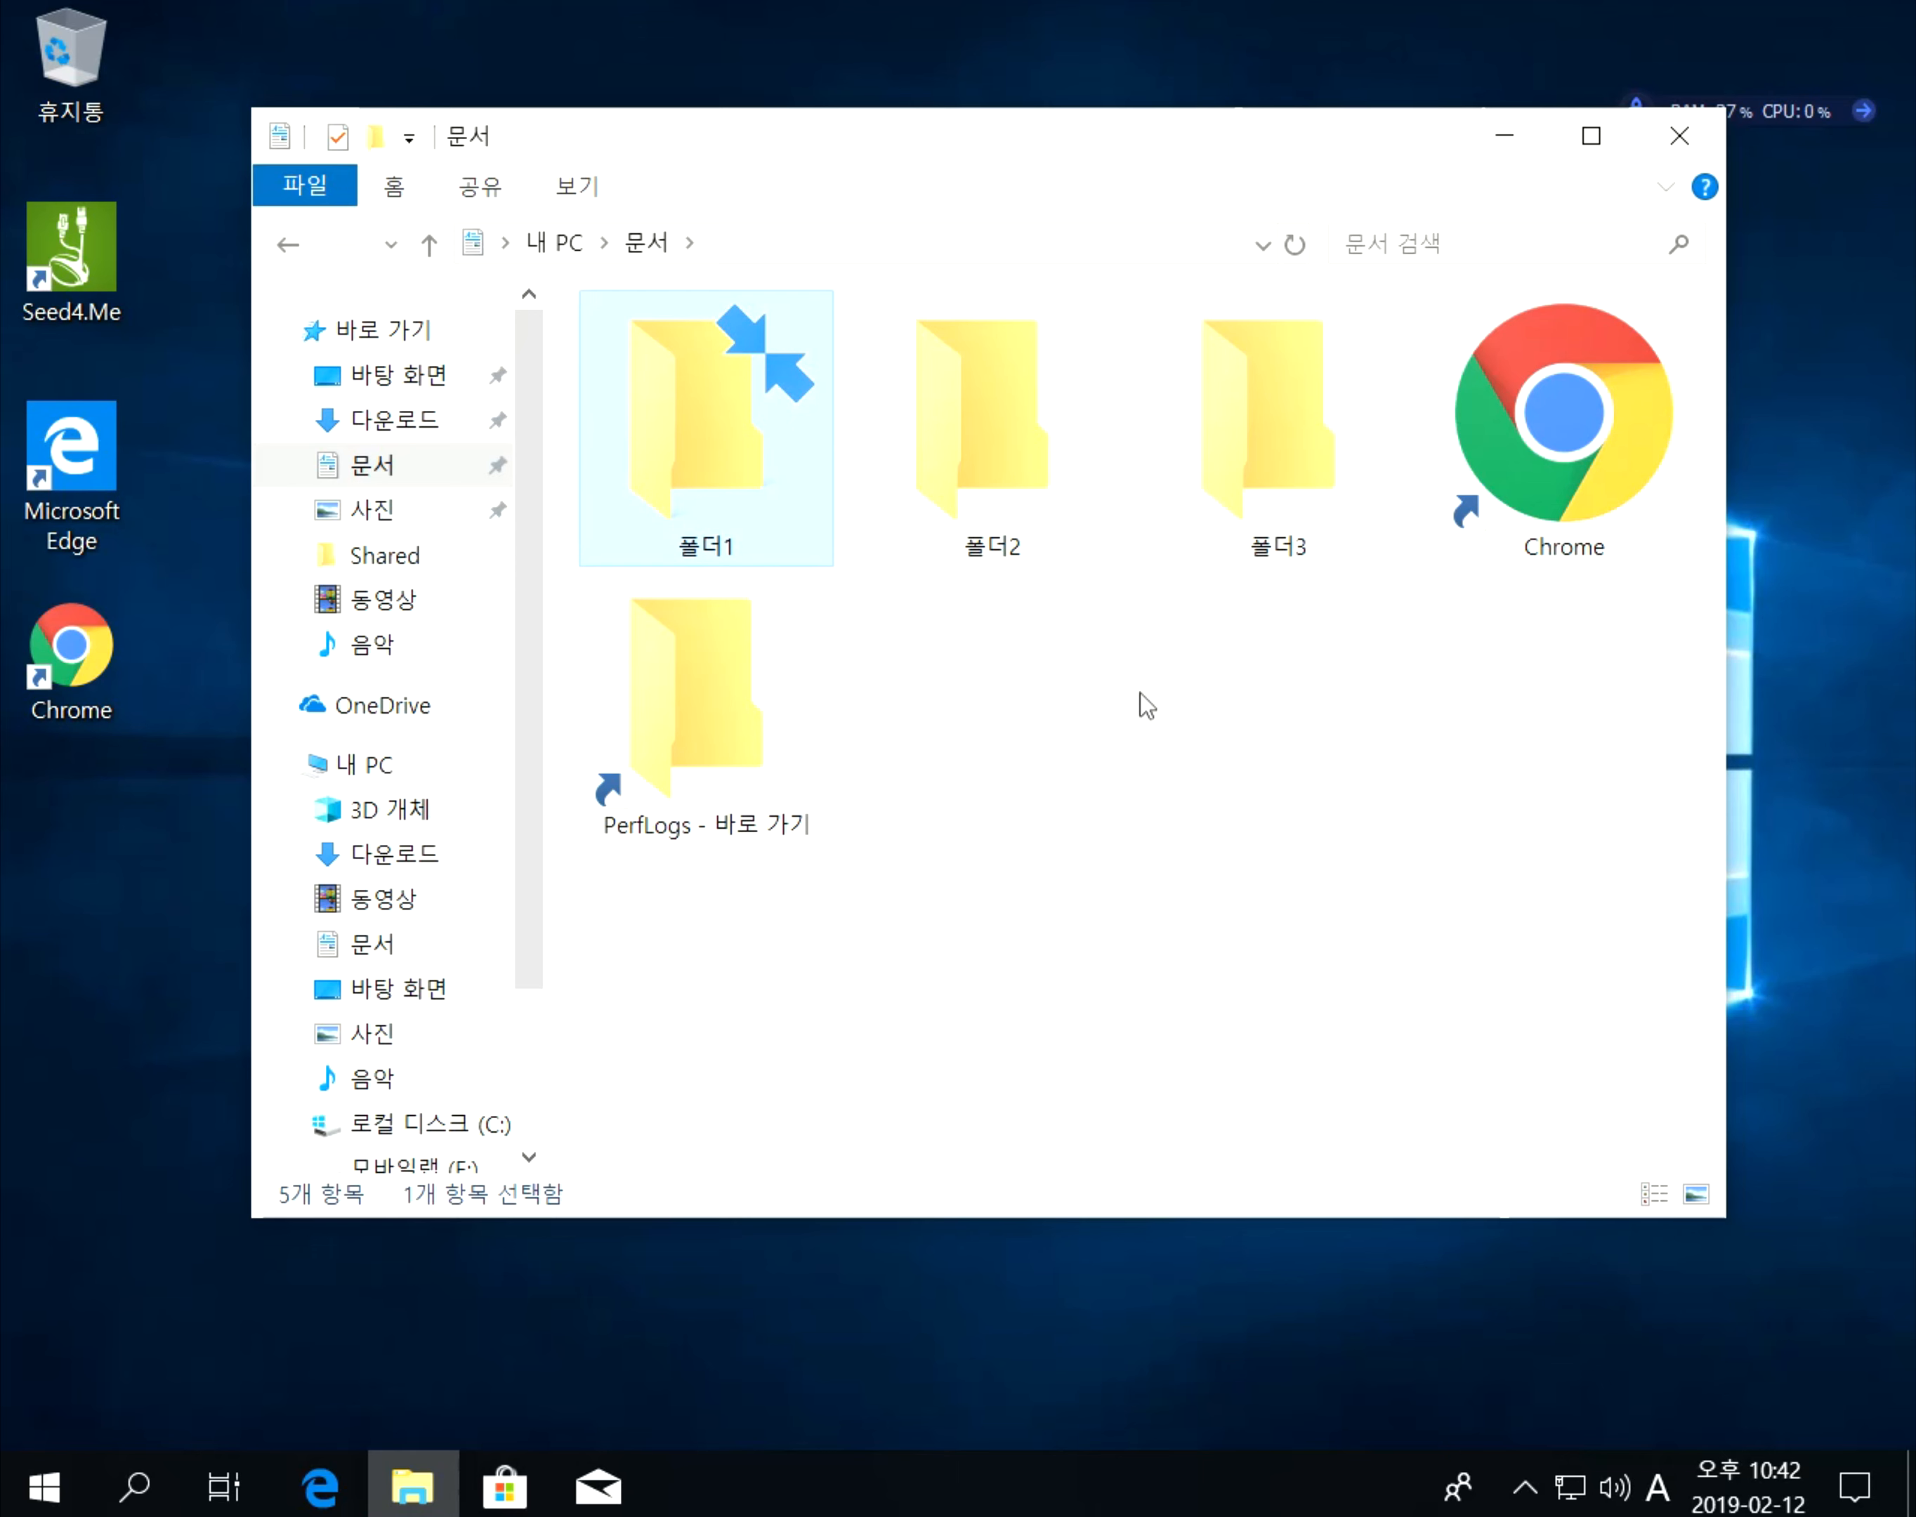
click(1082, 719)
click(718, 513)
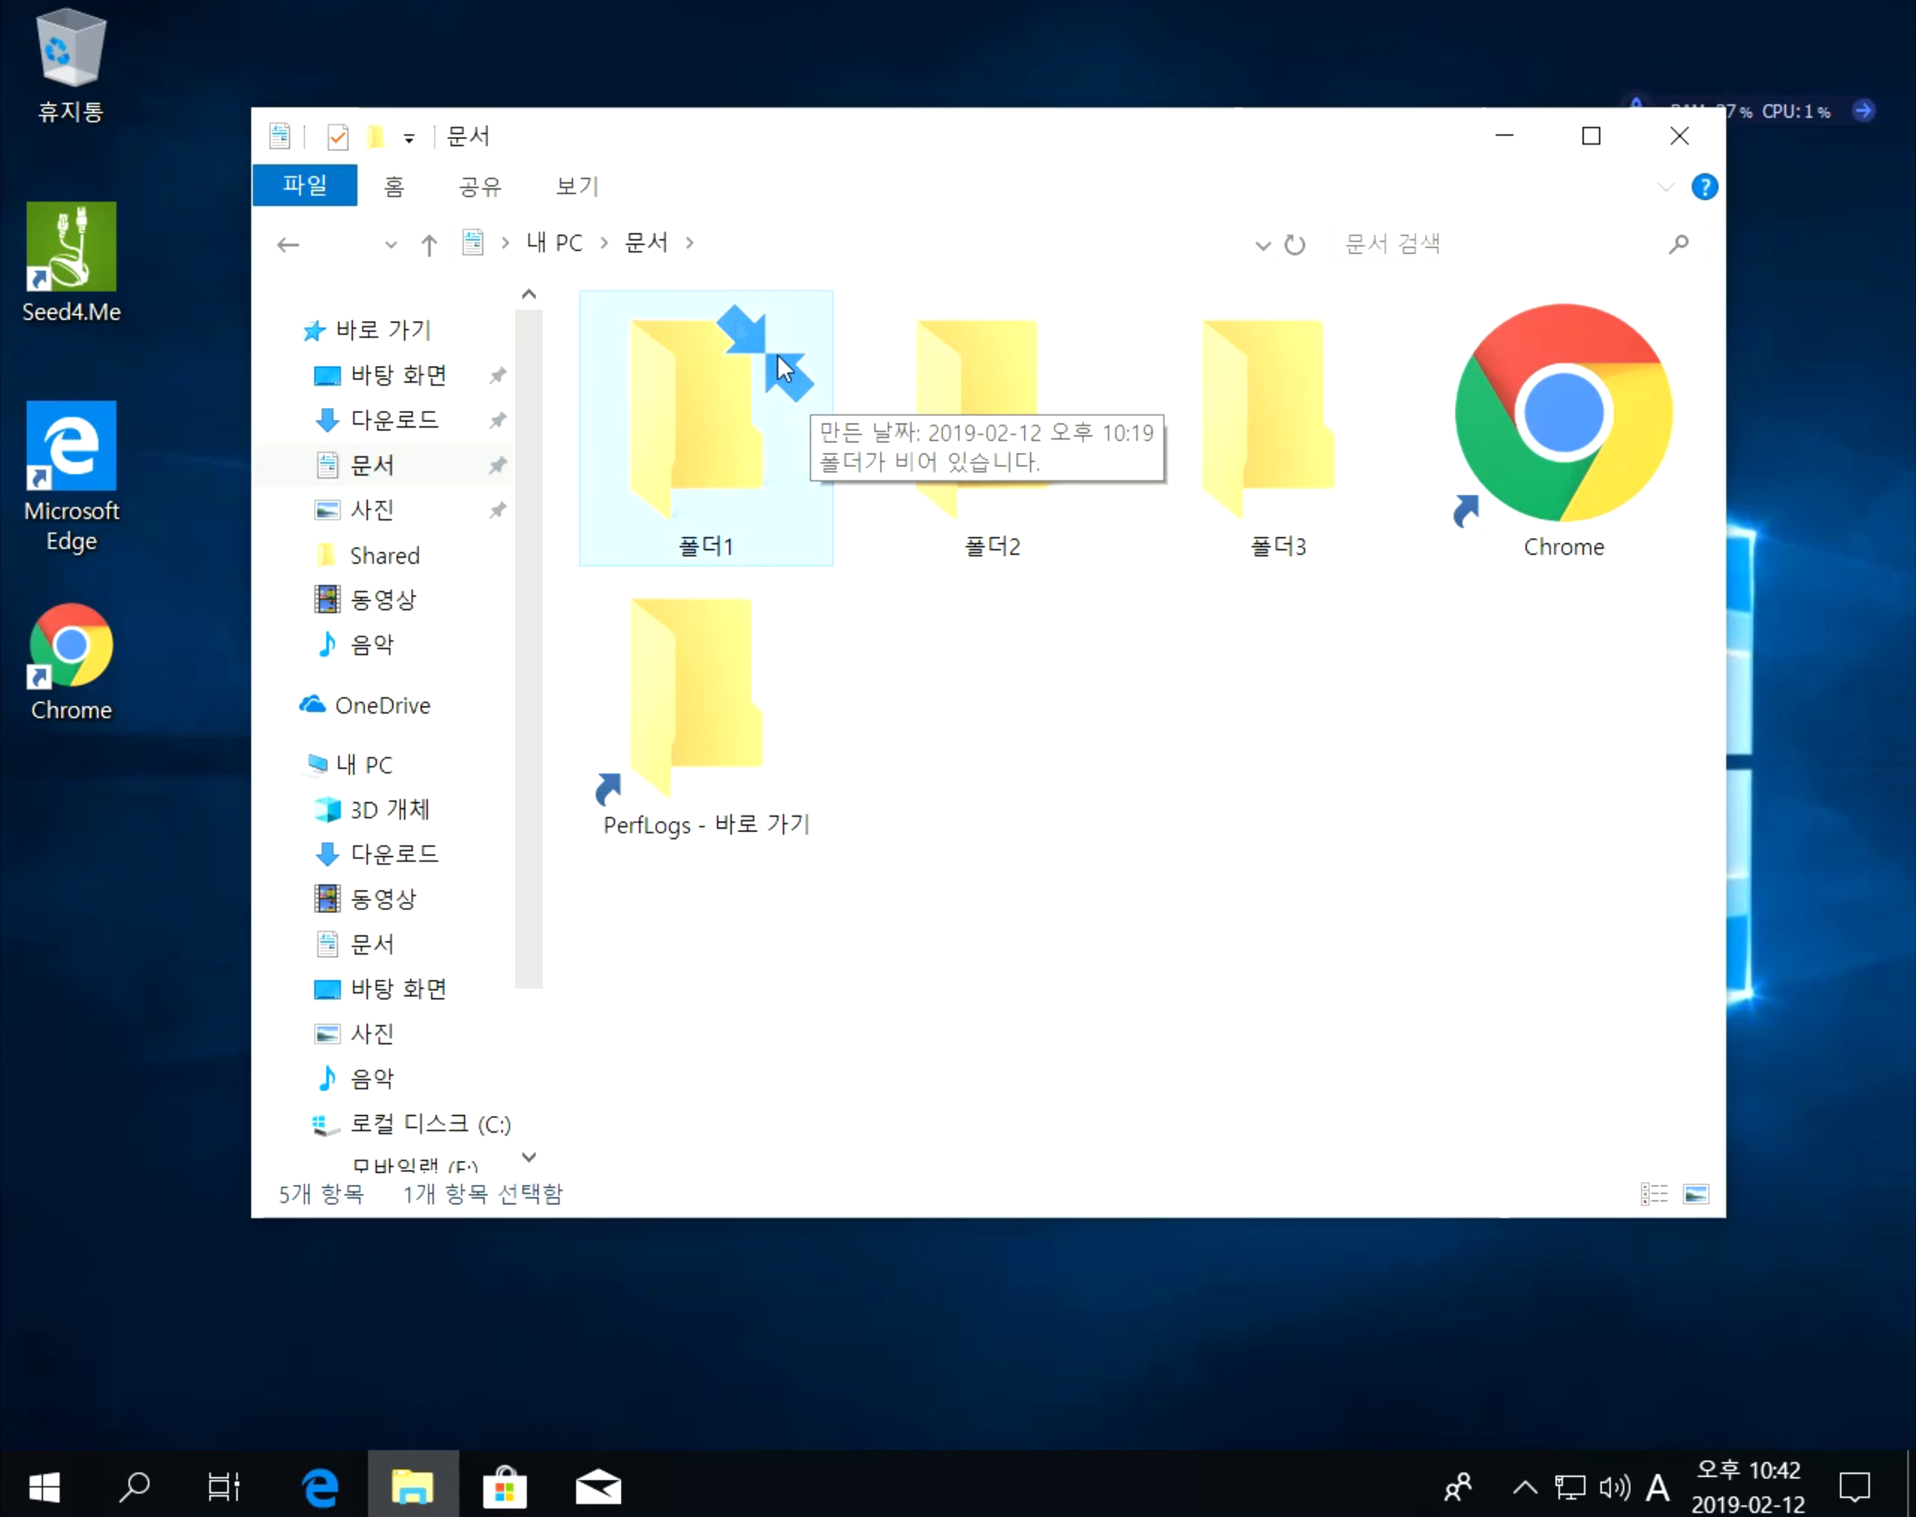
click(1225, 929)
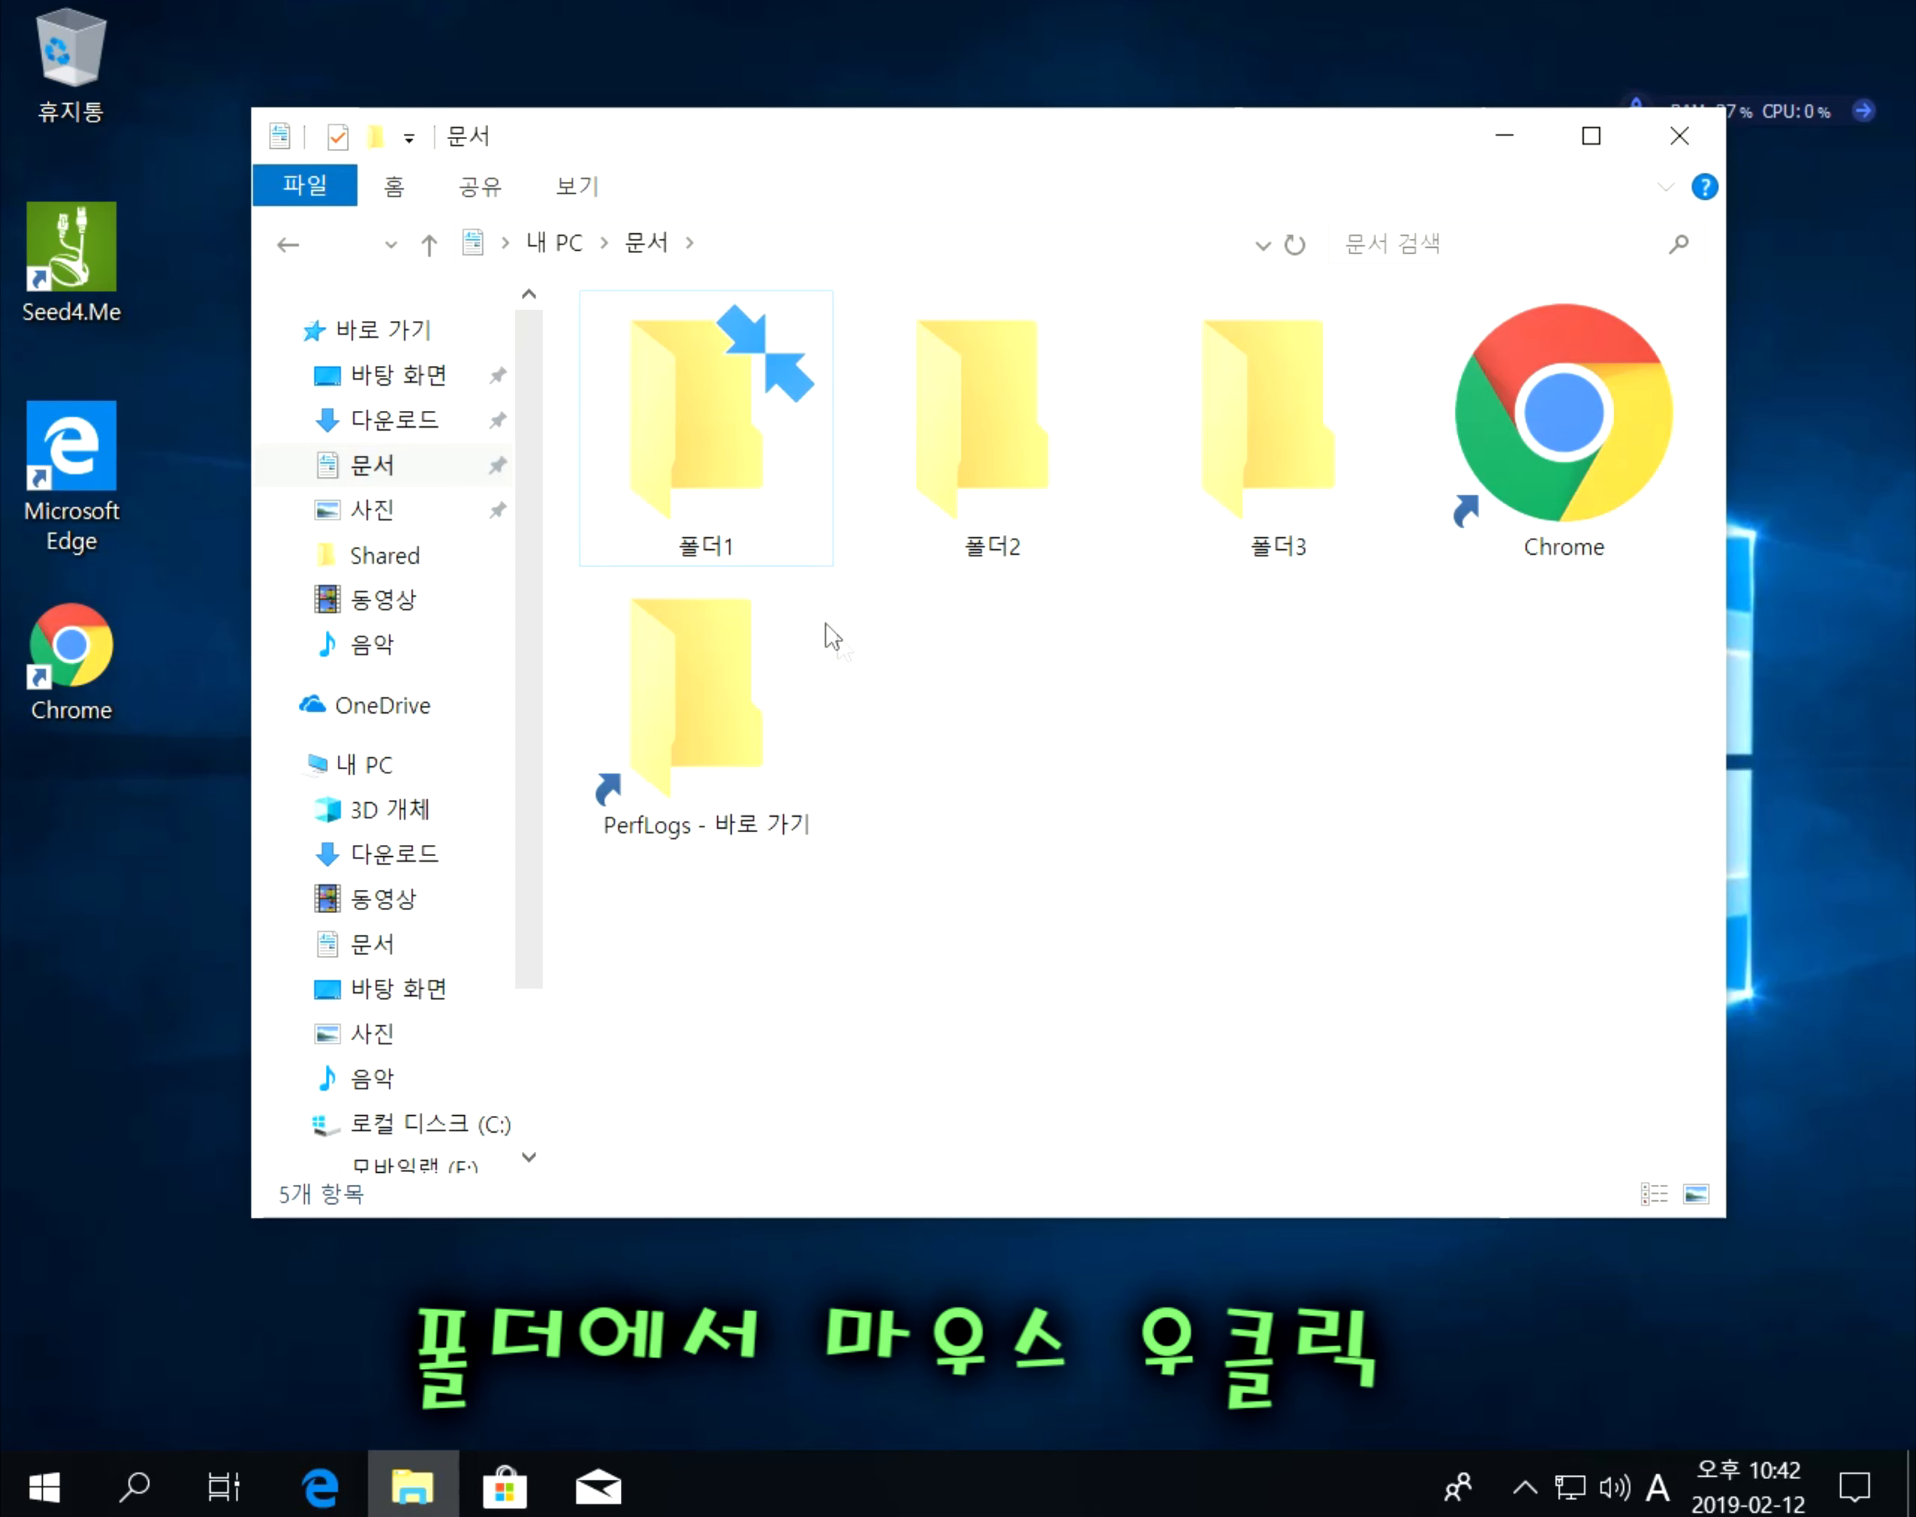
Turn off content compression for 폴더1 in its advanced attributes and apply the change.
right_click(741, 473)
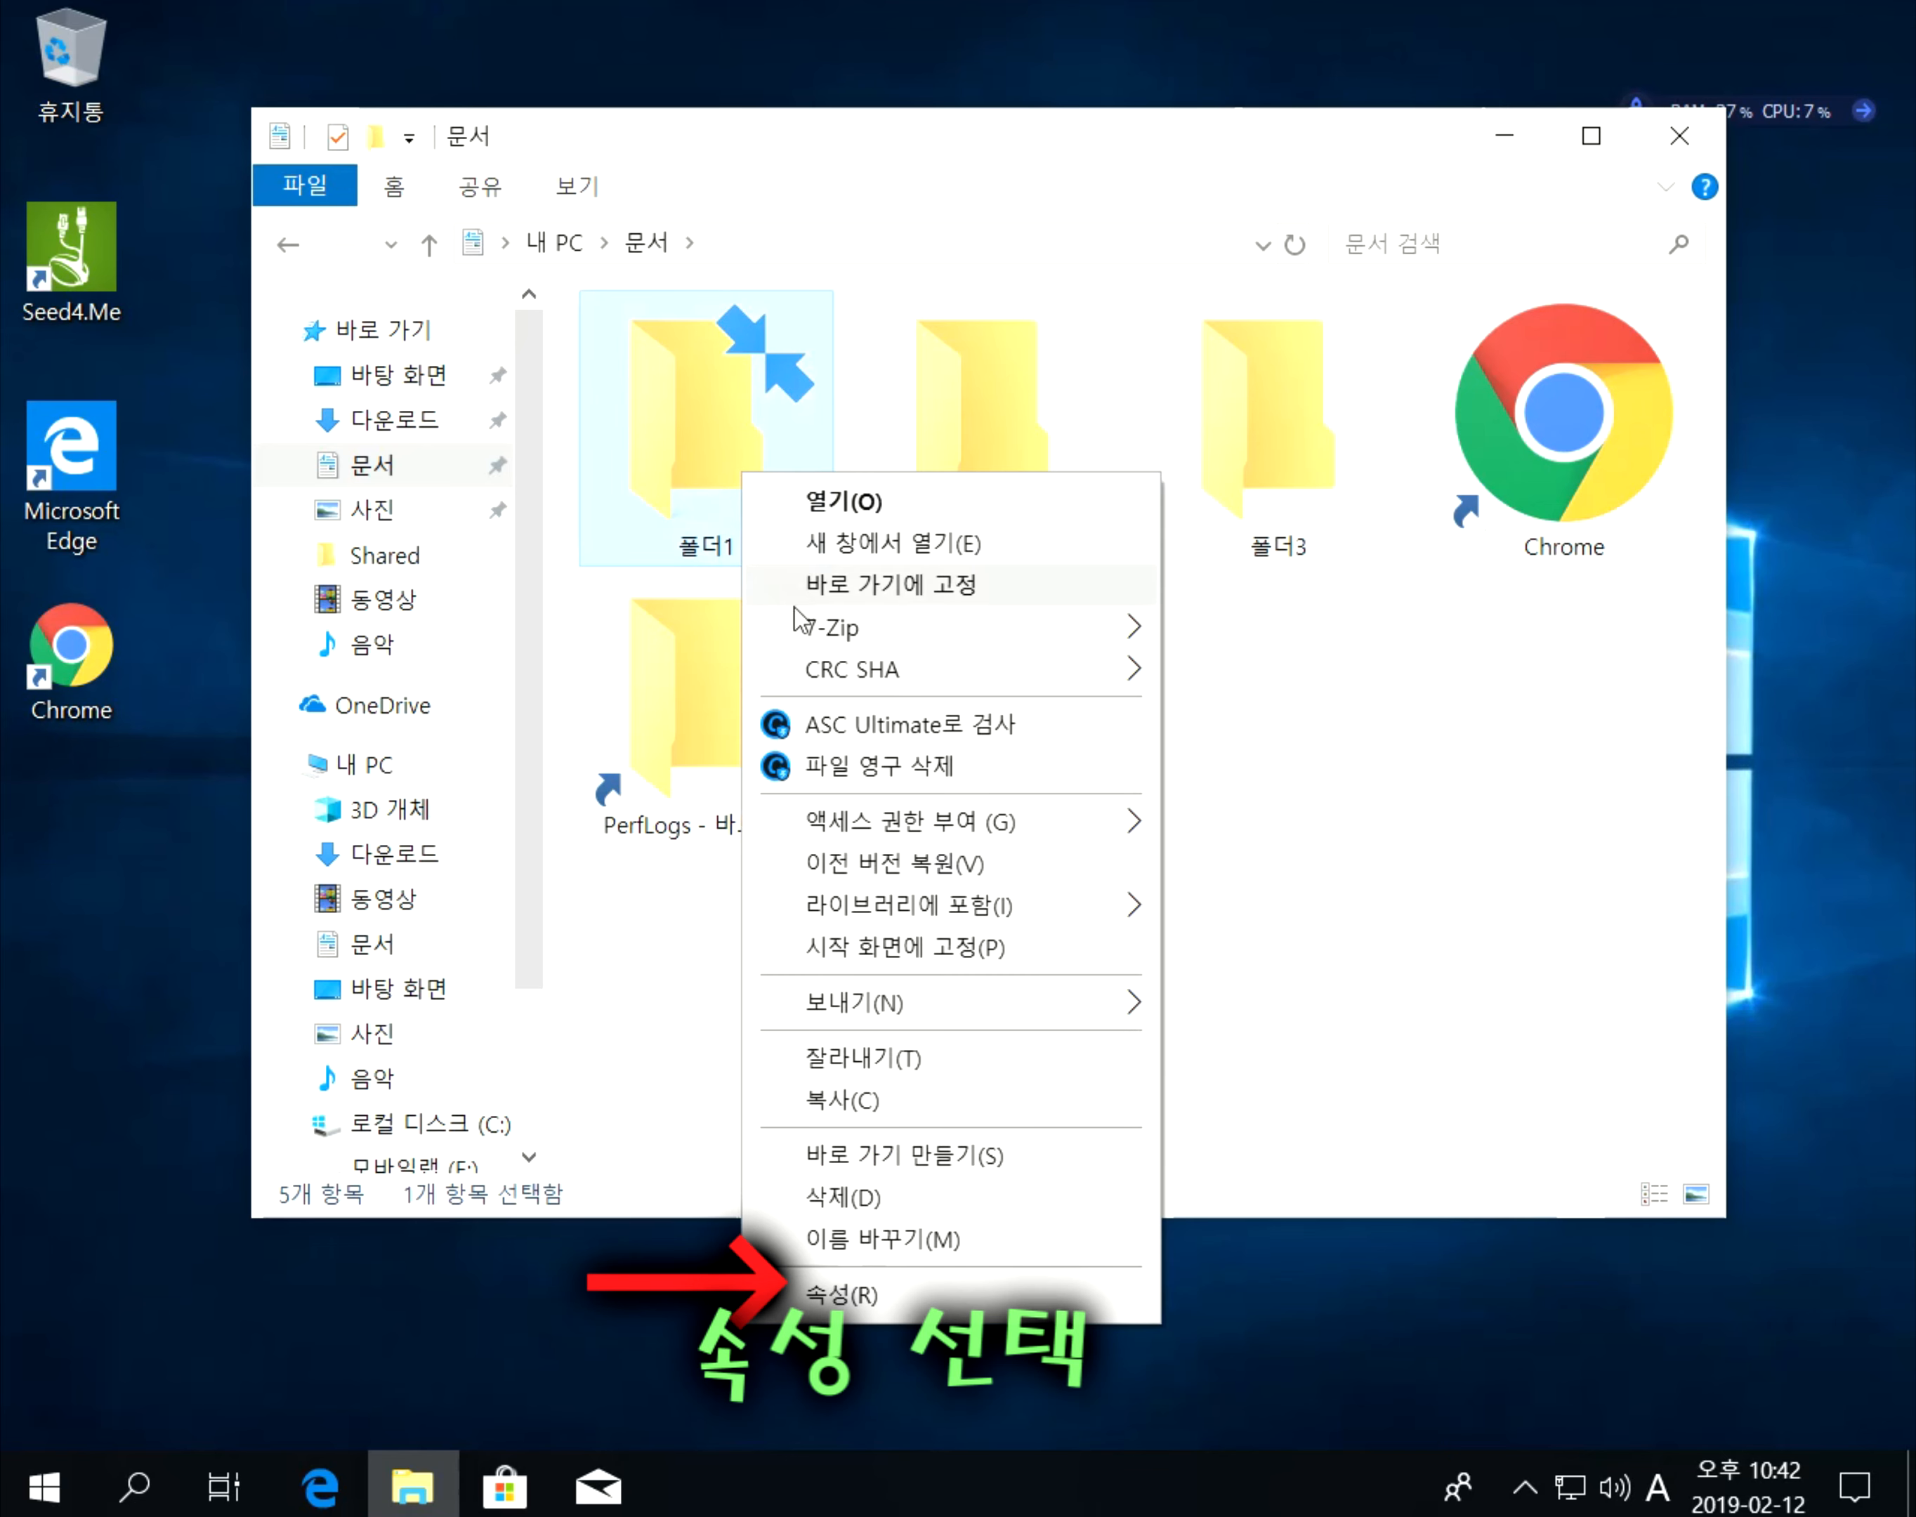
click(877, 1294)
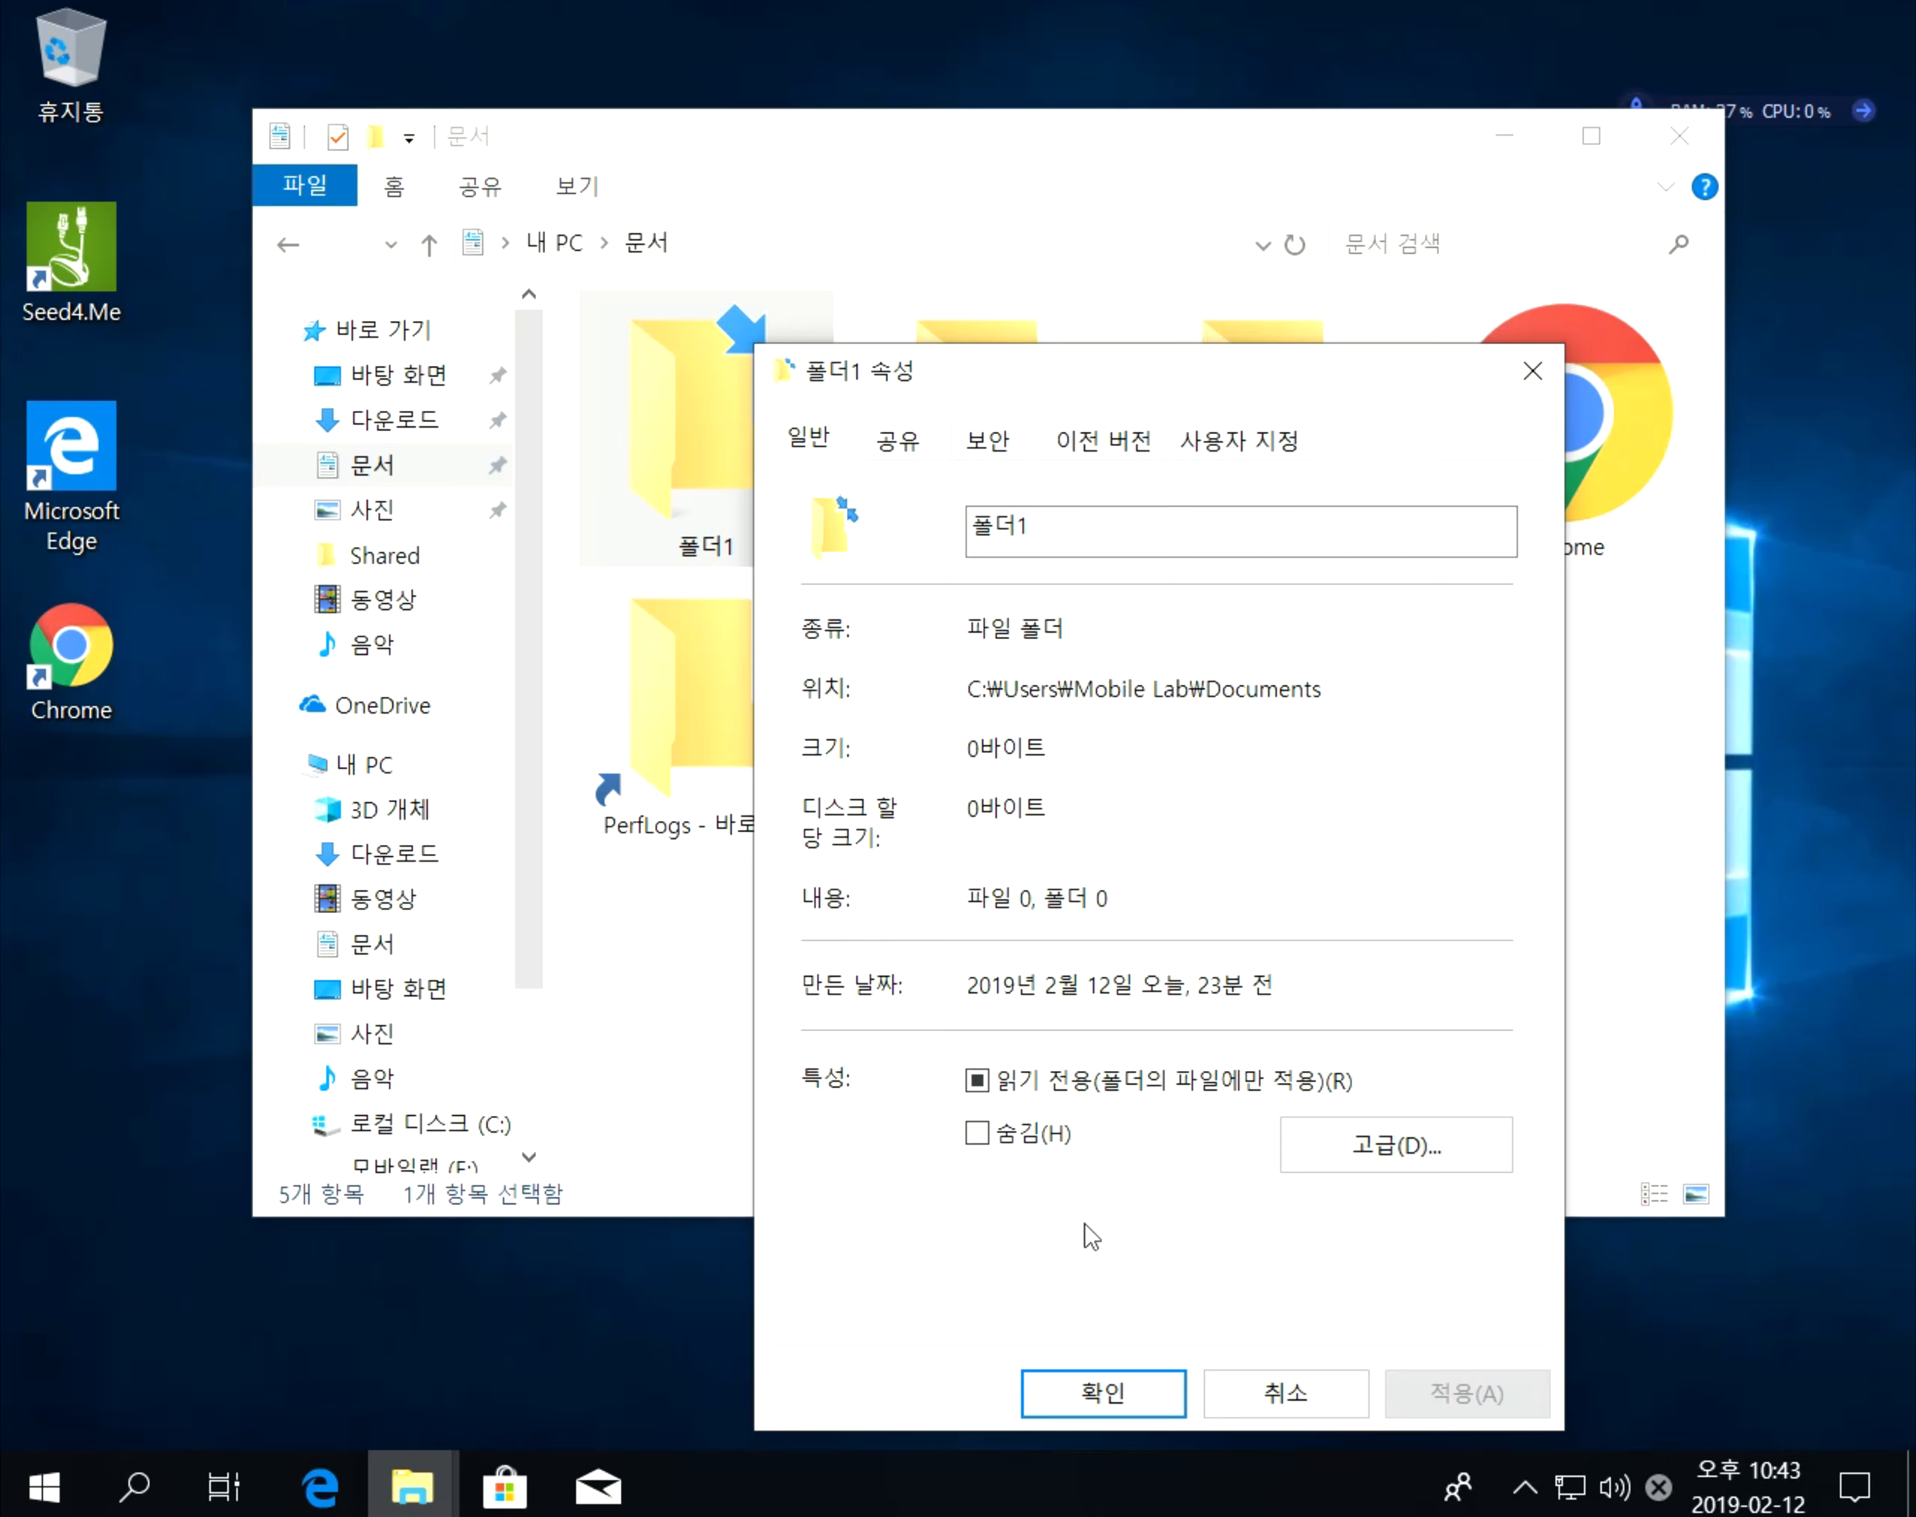
click(1416, 1140)
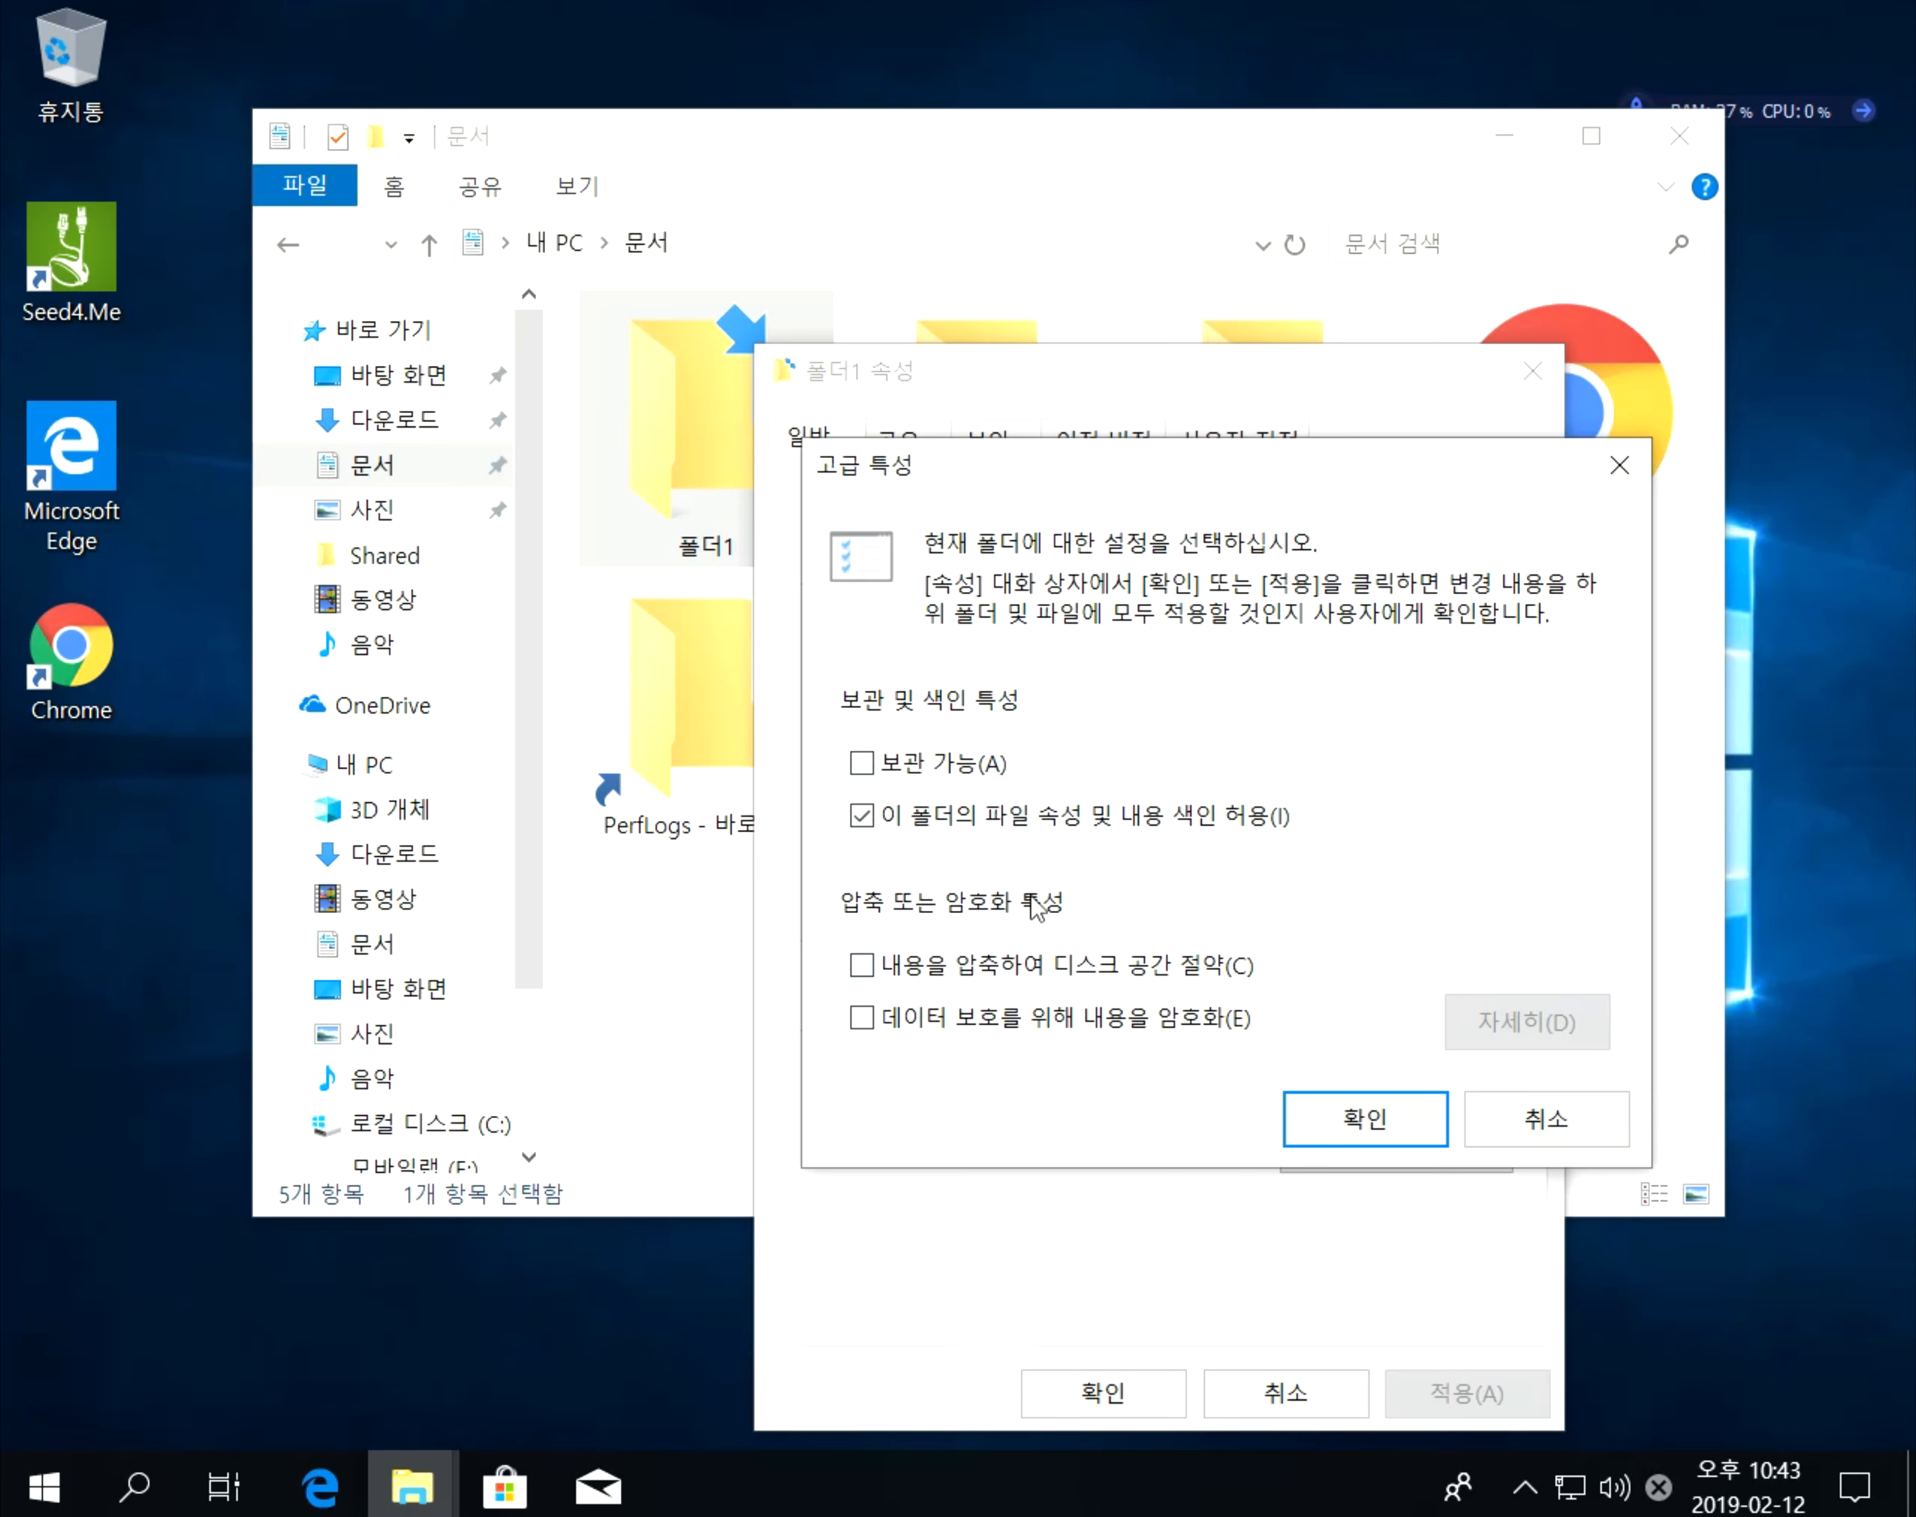
click(1363, 1121)
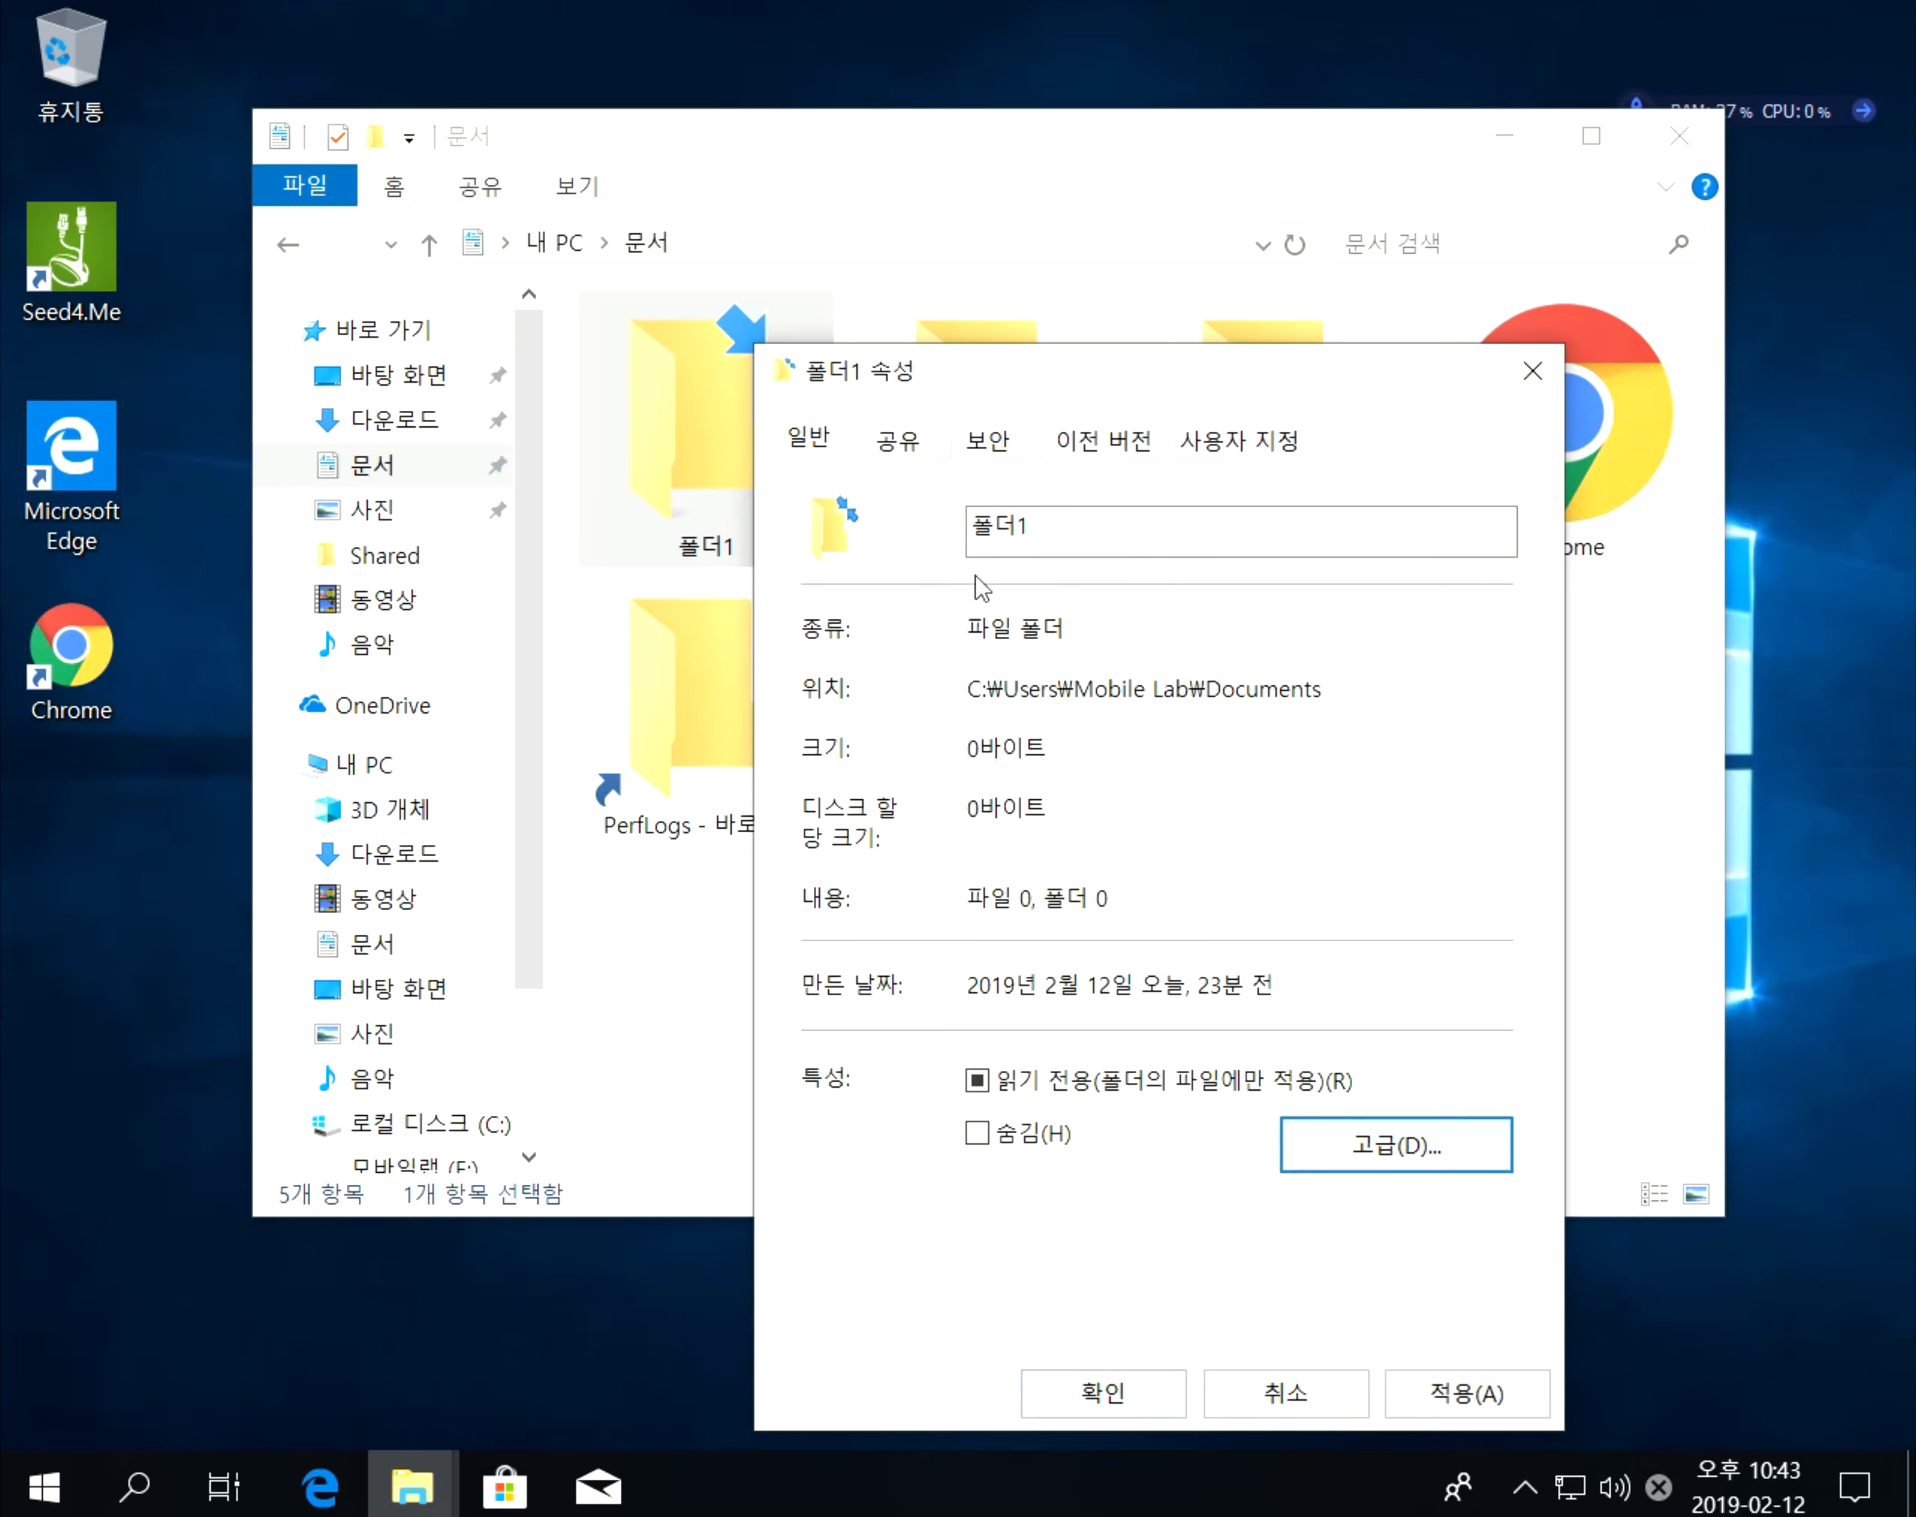
drag(1050, 387, 1220, 329)
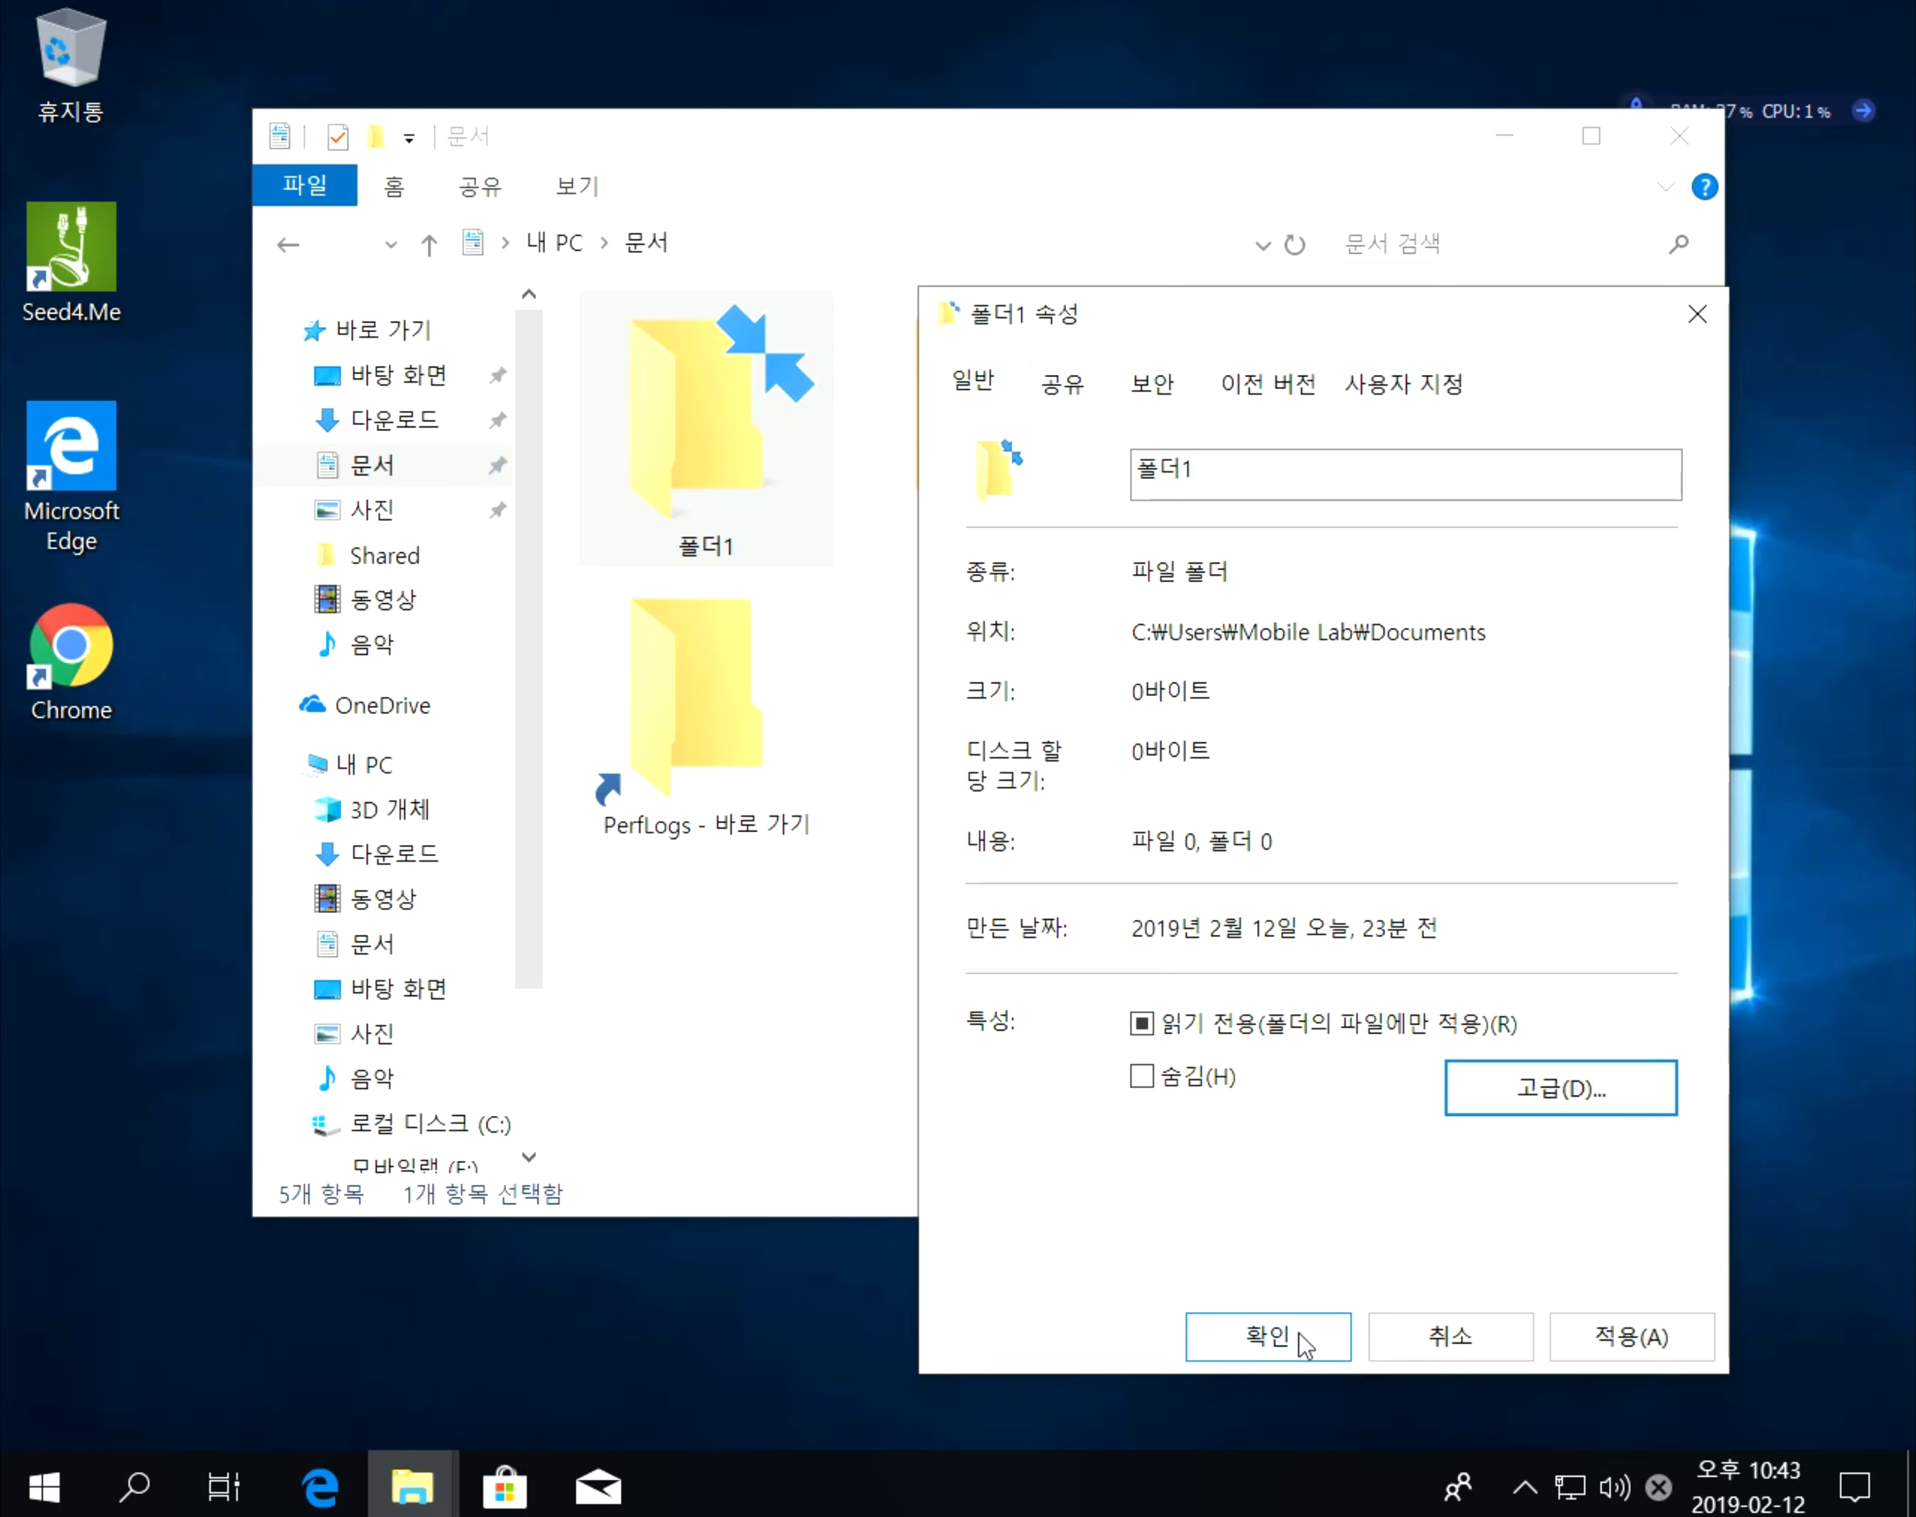
click(1268, 1335)
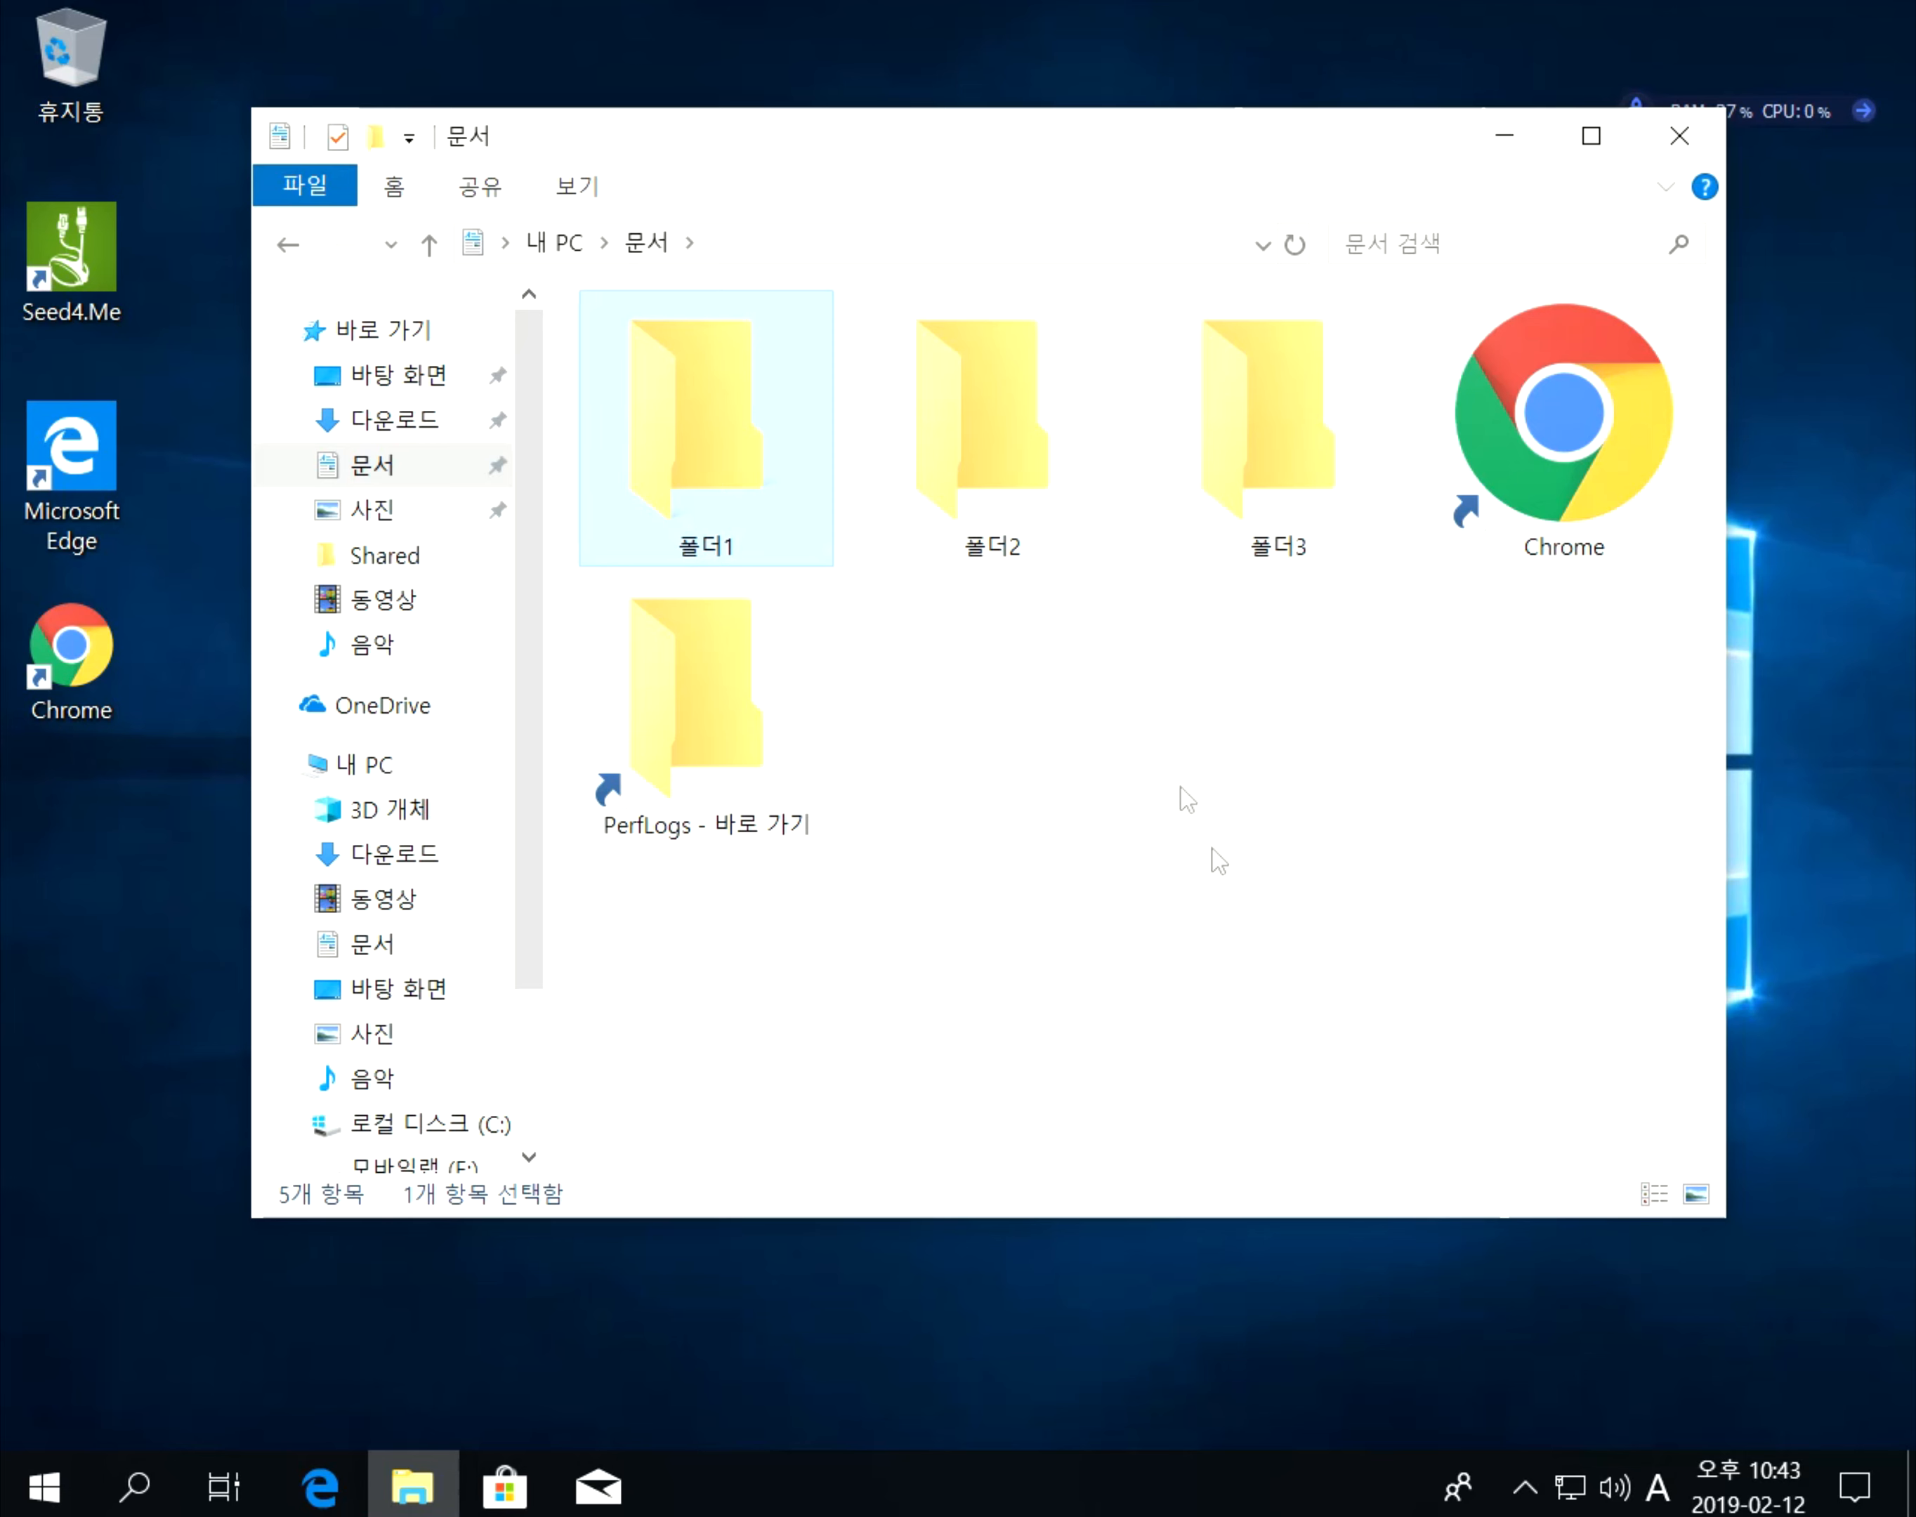
Turn on compressing contents to save disk space in the advanced attributes of 폴더1 and apply it.
right_click(737, 433)
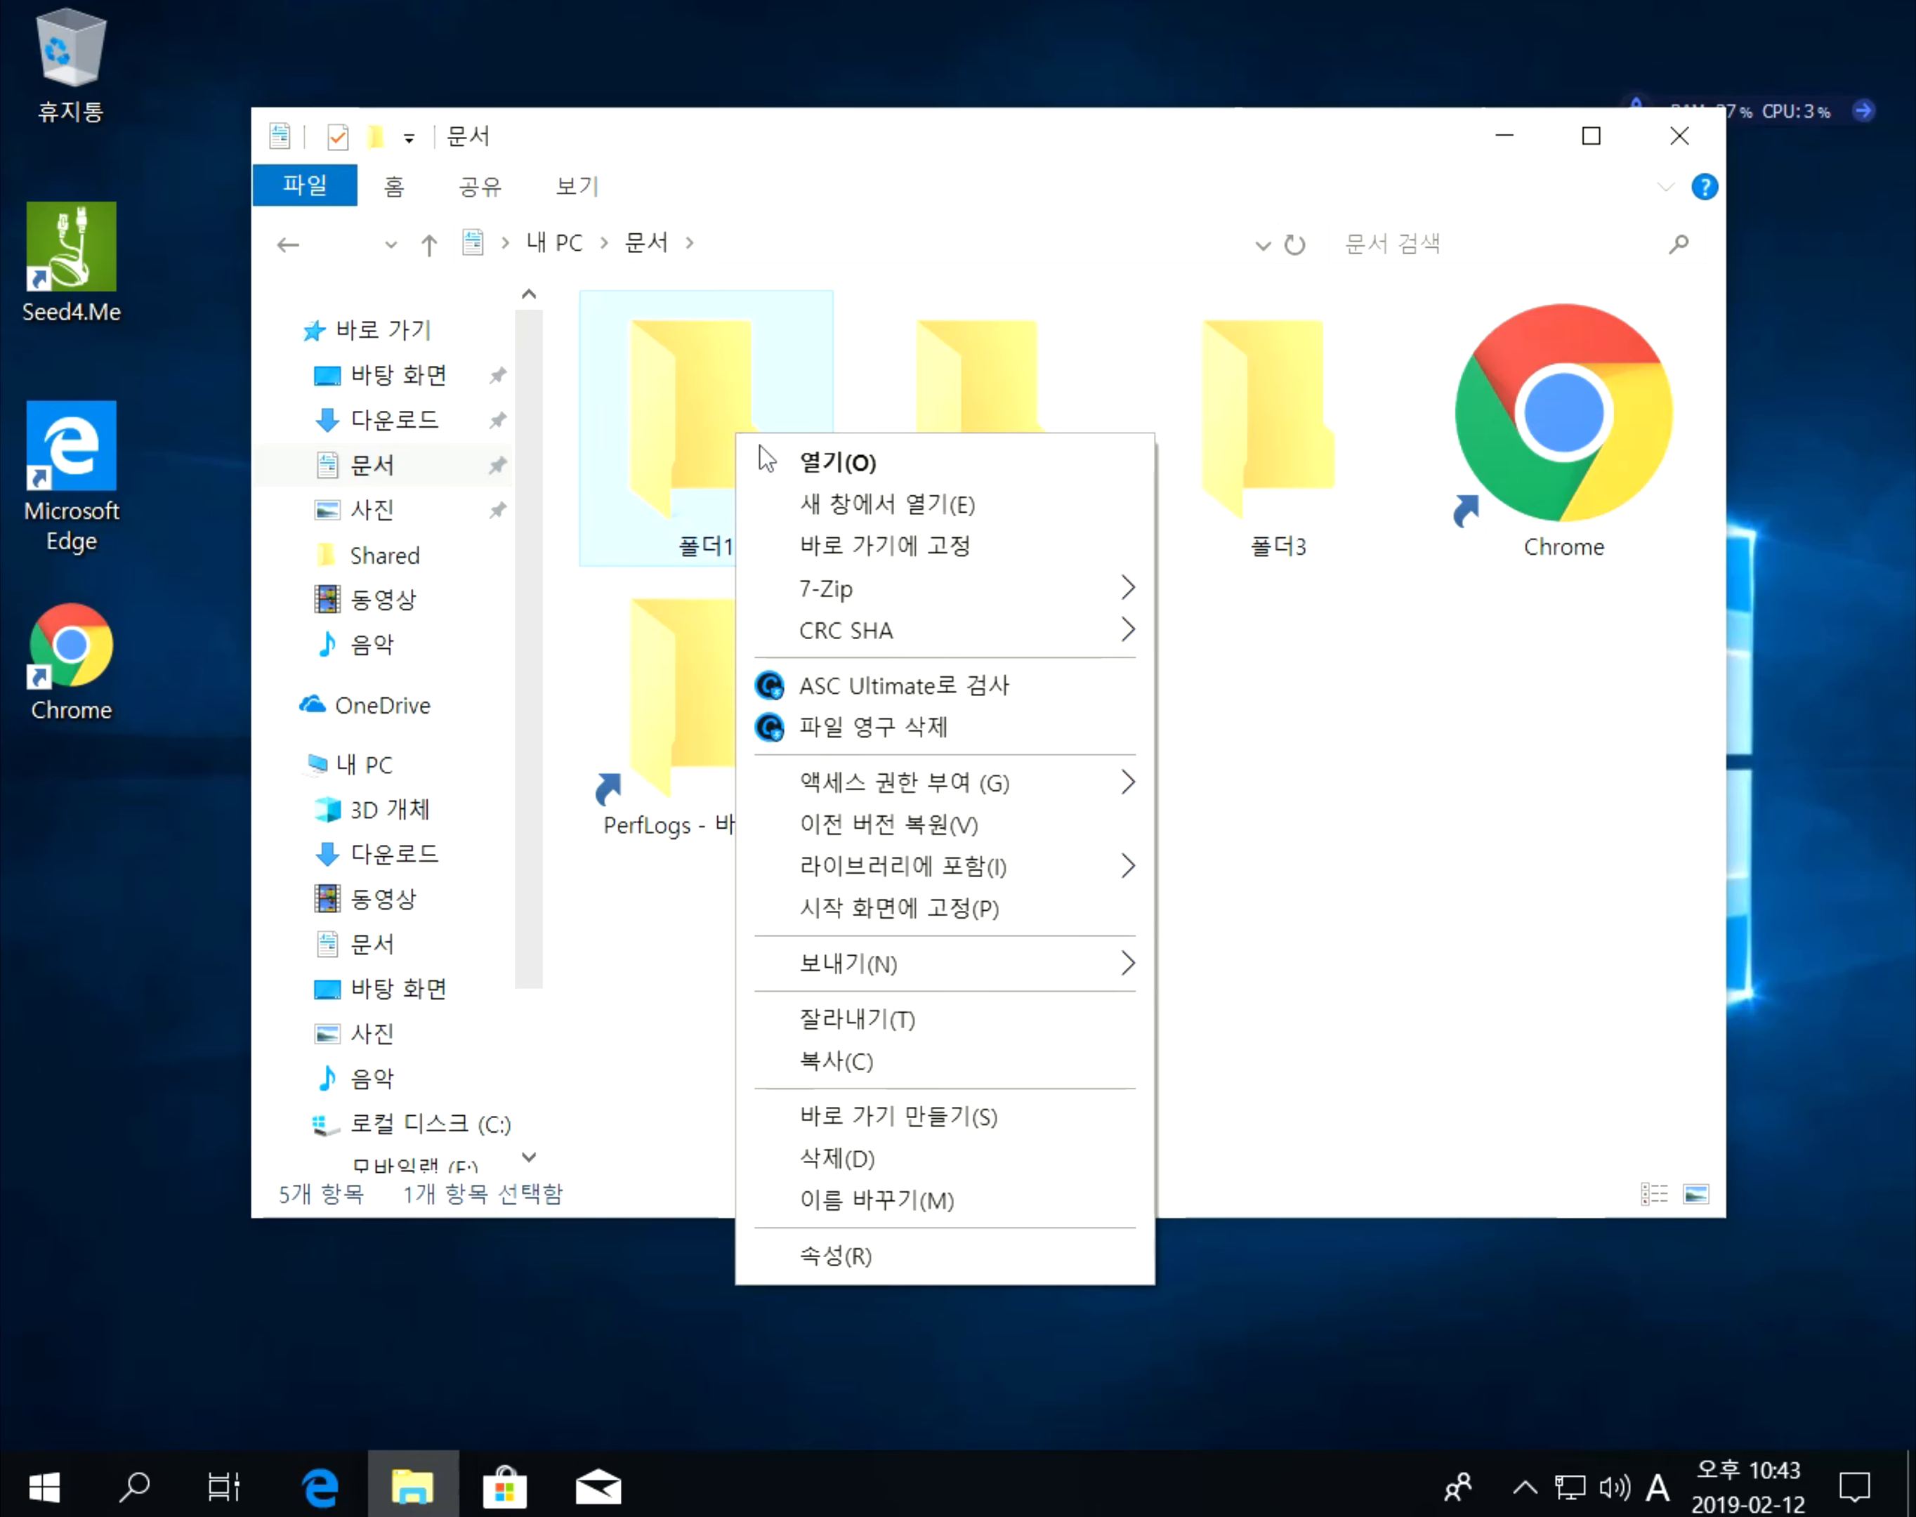
click(912, 1242)
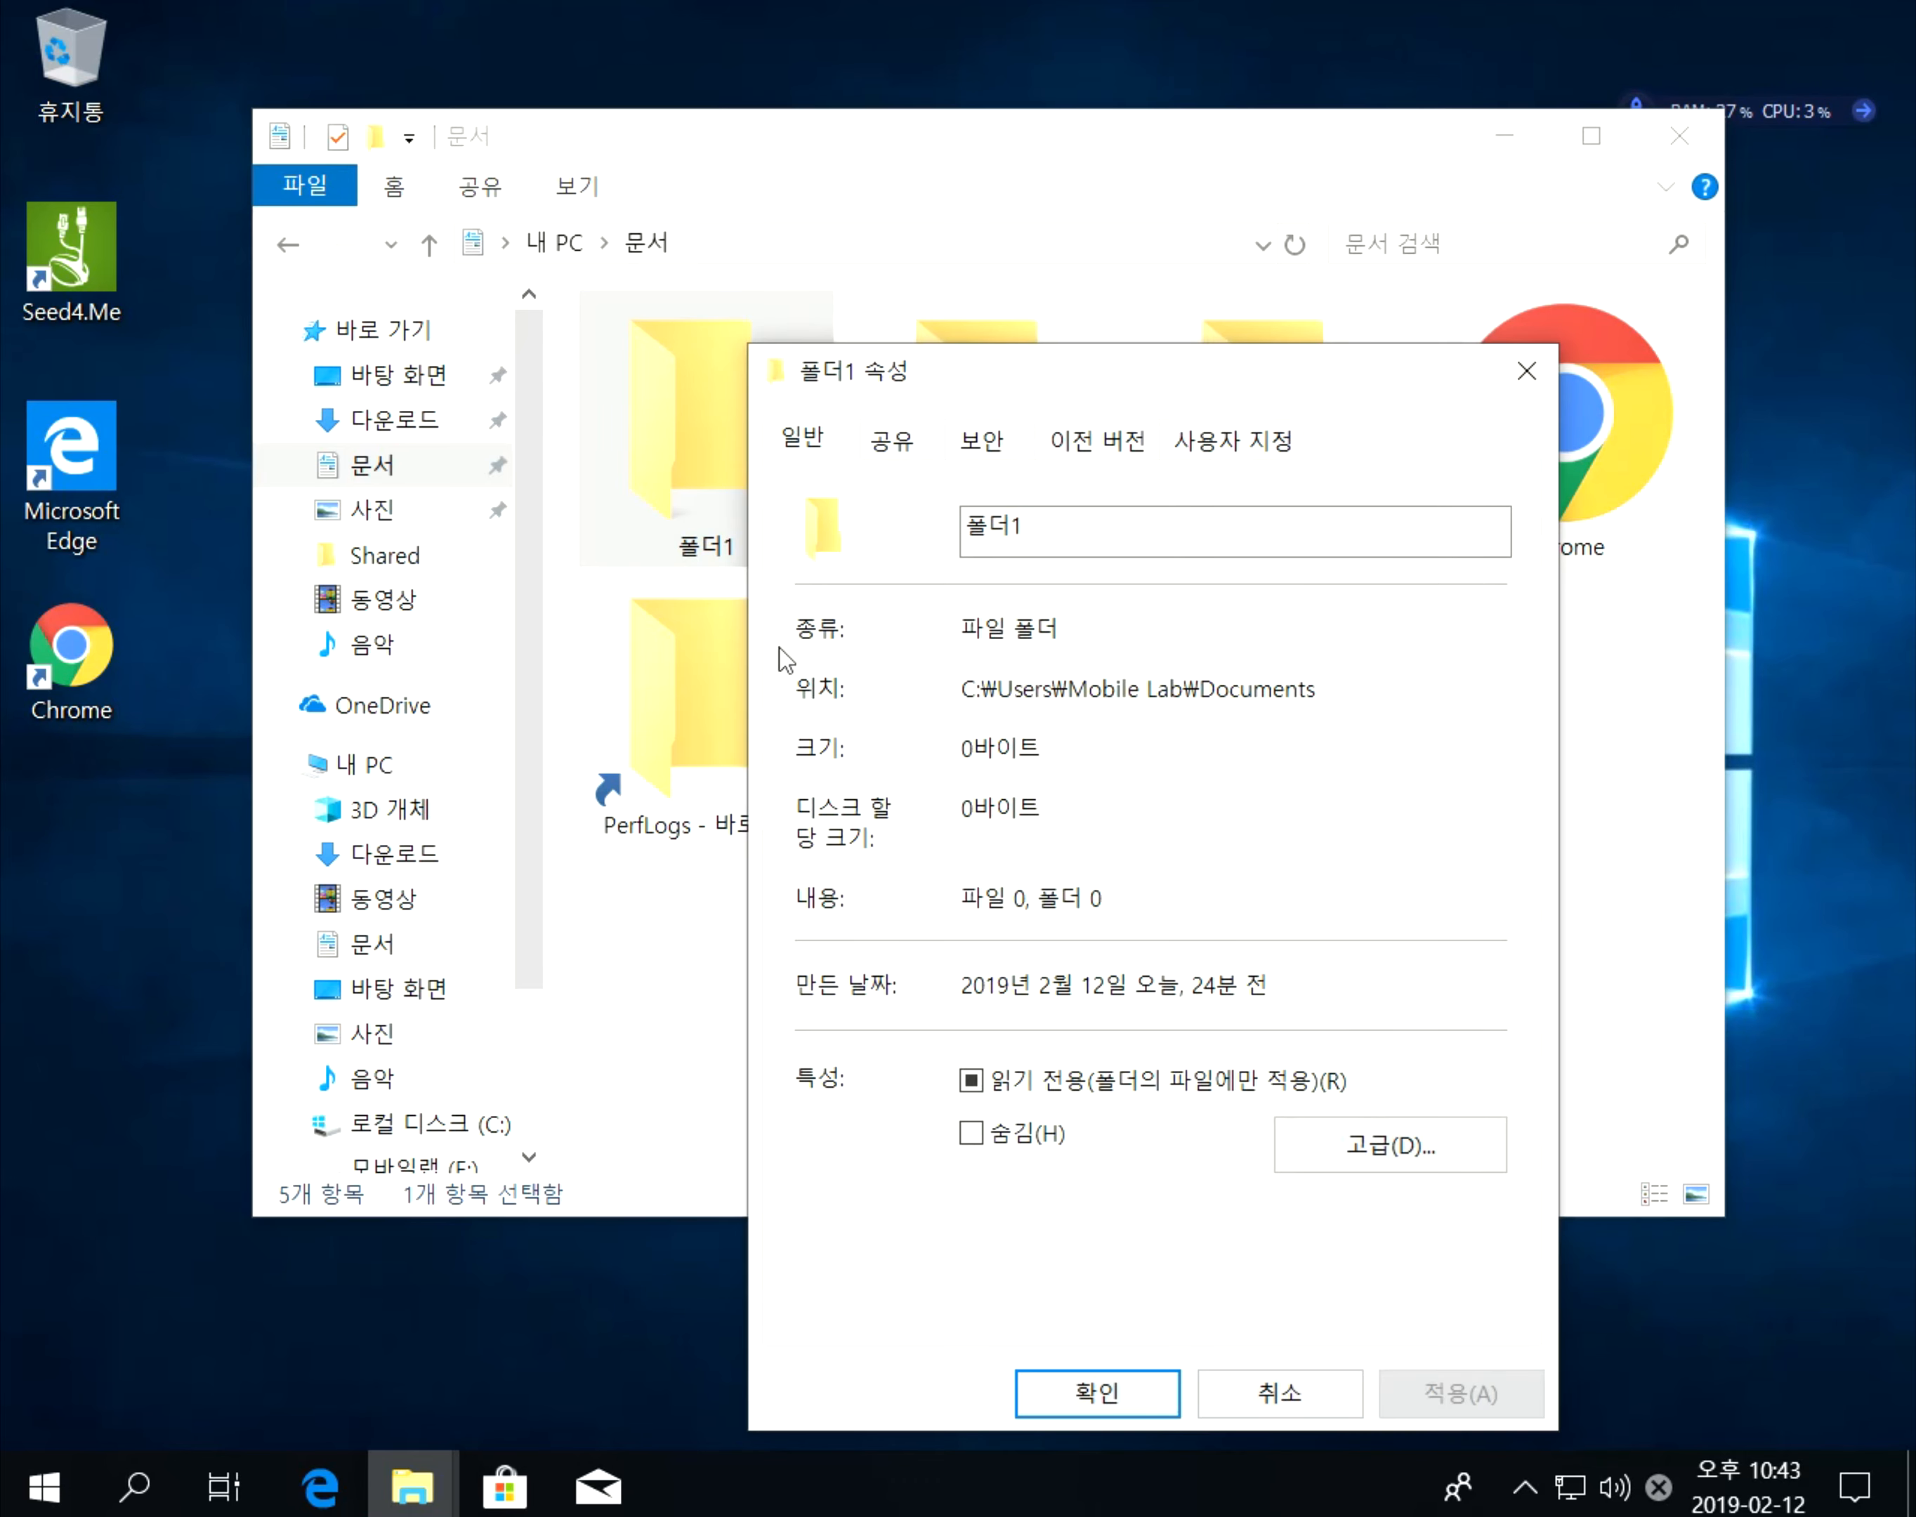
drag(1148, 383, 1134, 198)
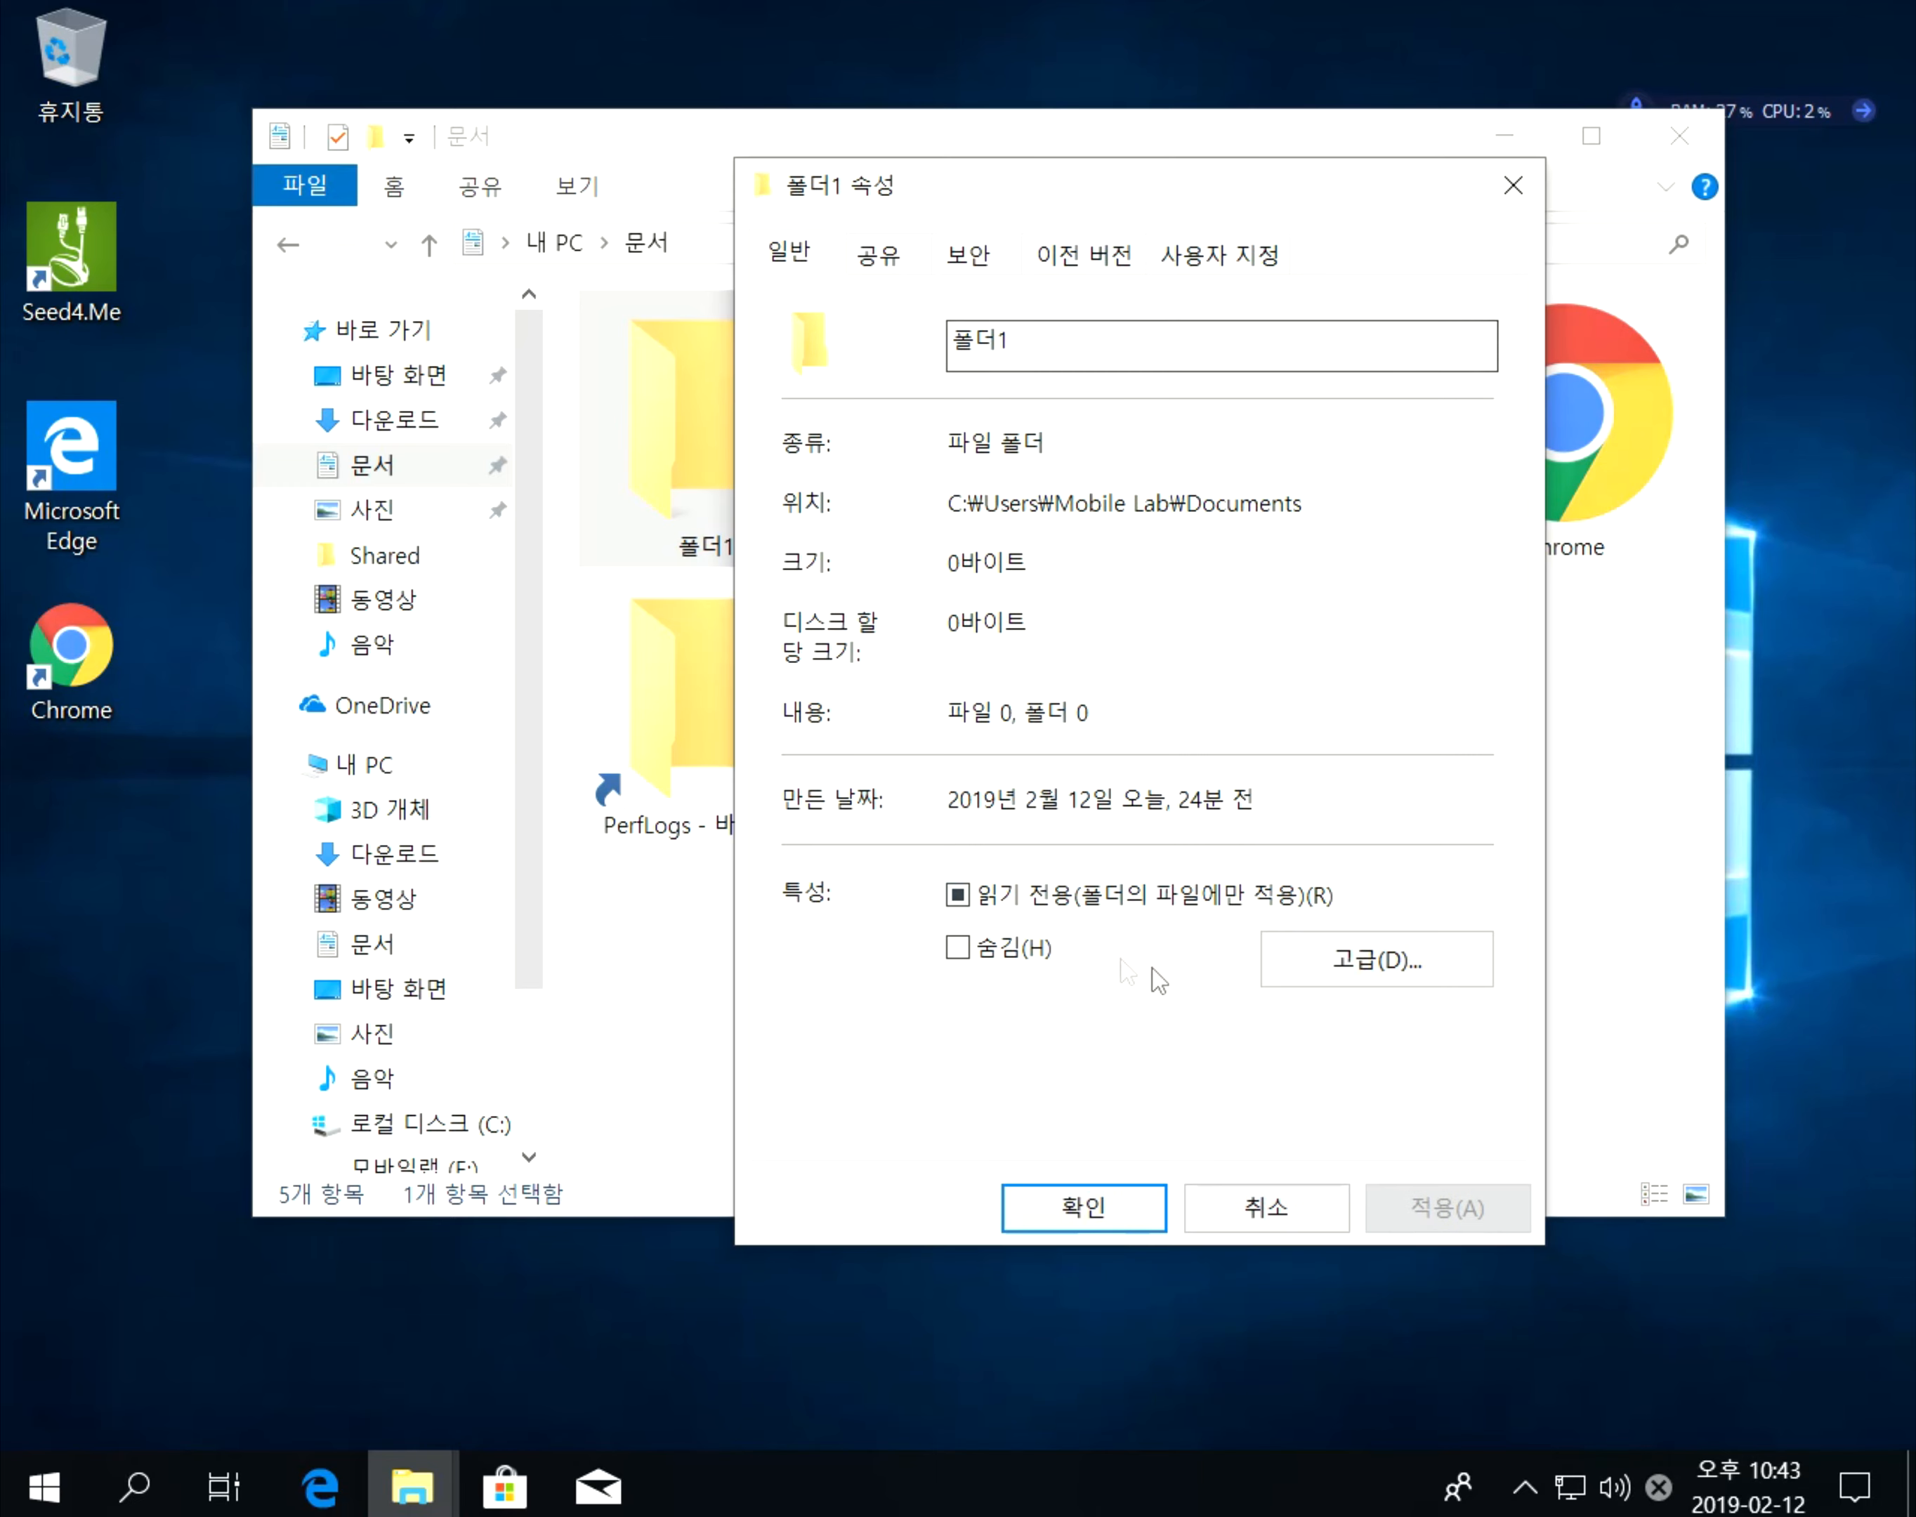
click(1321, 963)
click(995, 781)
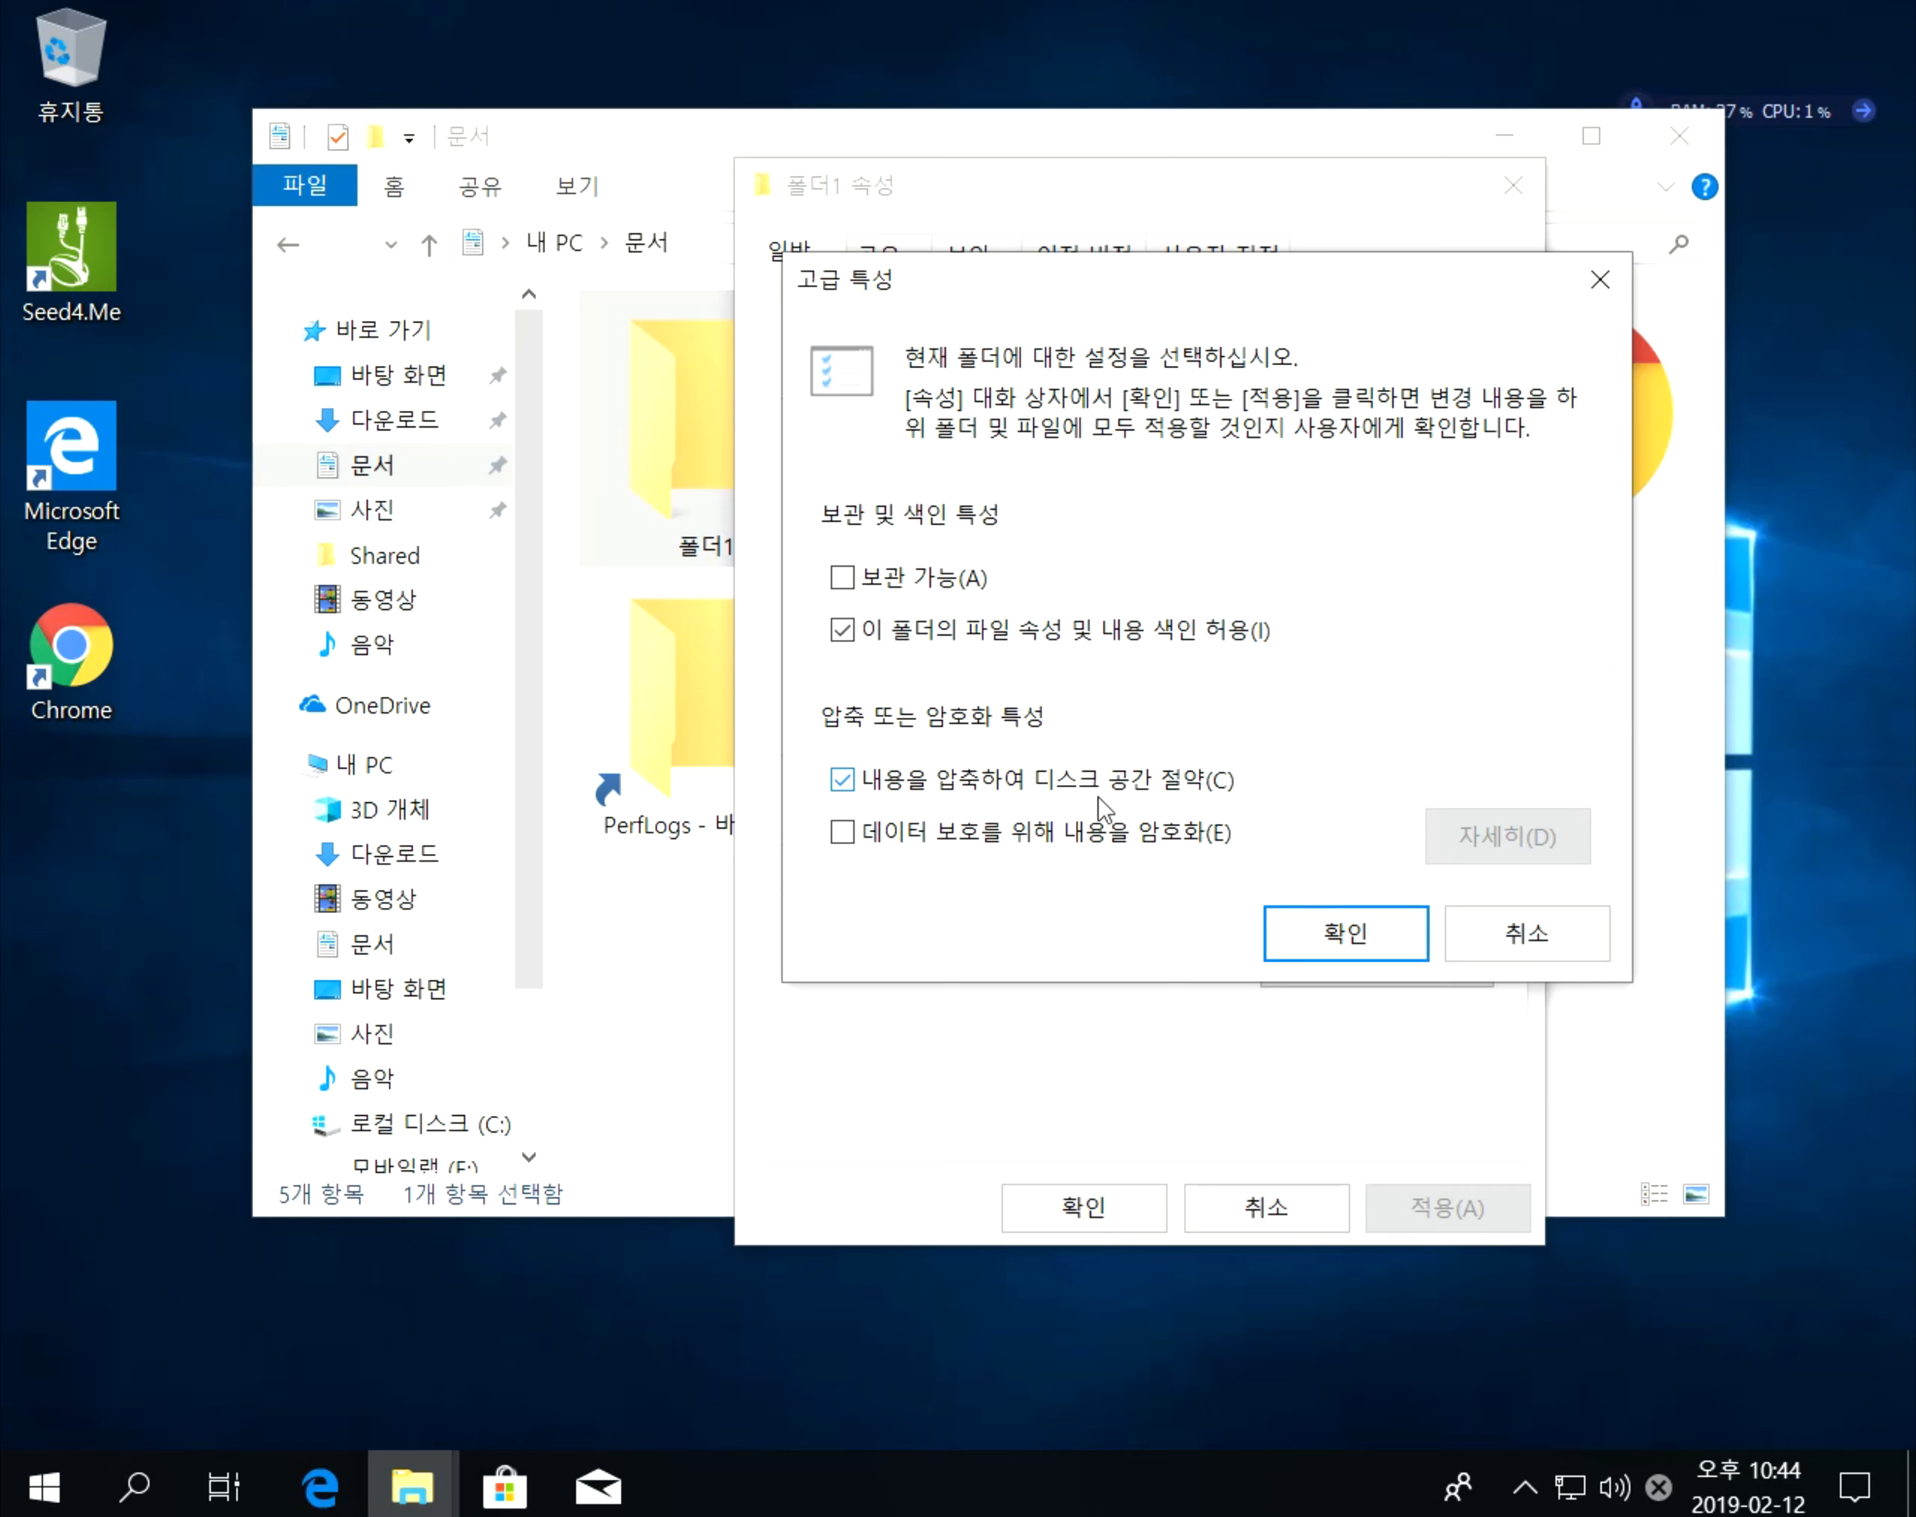
click(1079, 788)
click(1041, 795)
click(1032, 790)
click(1033, 789)
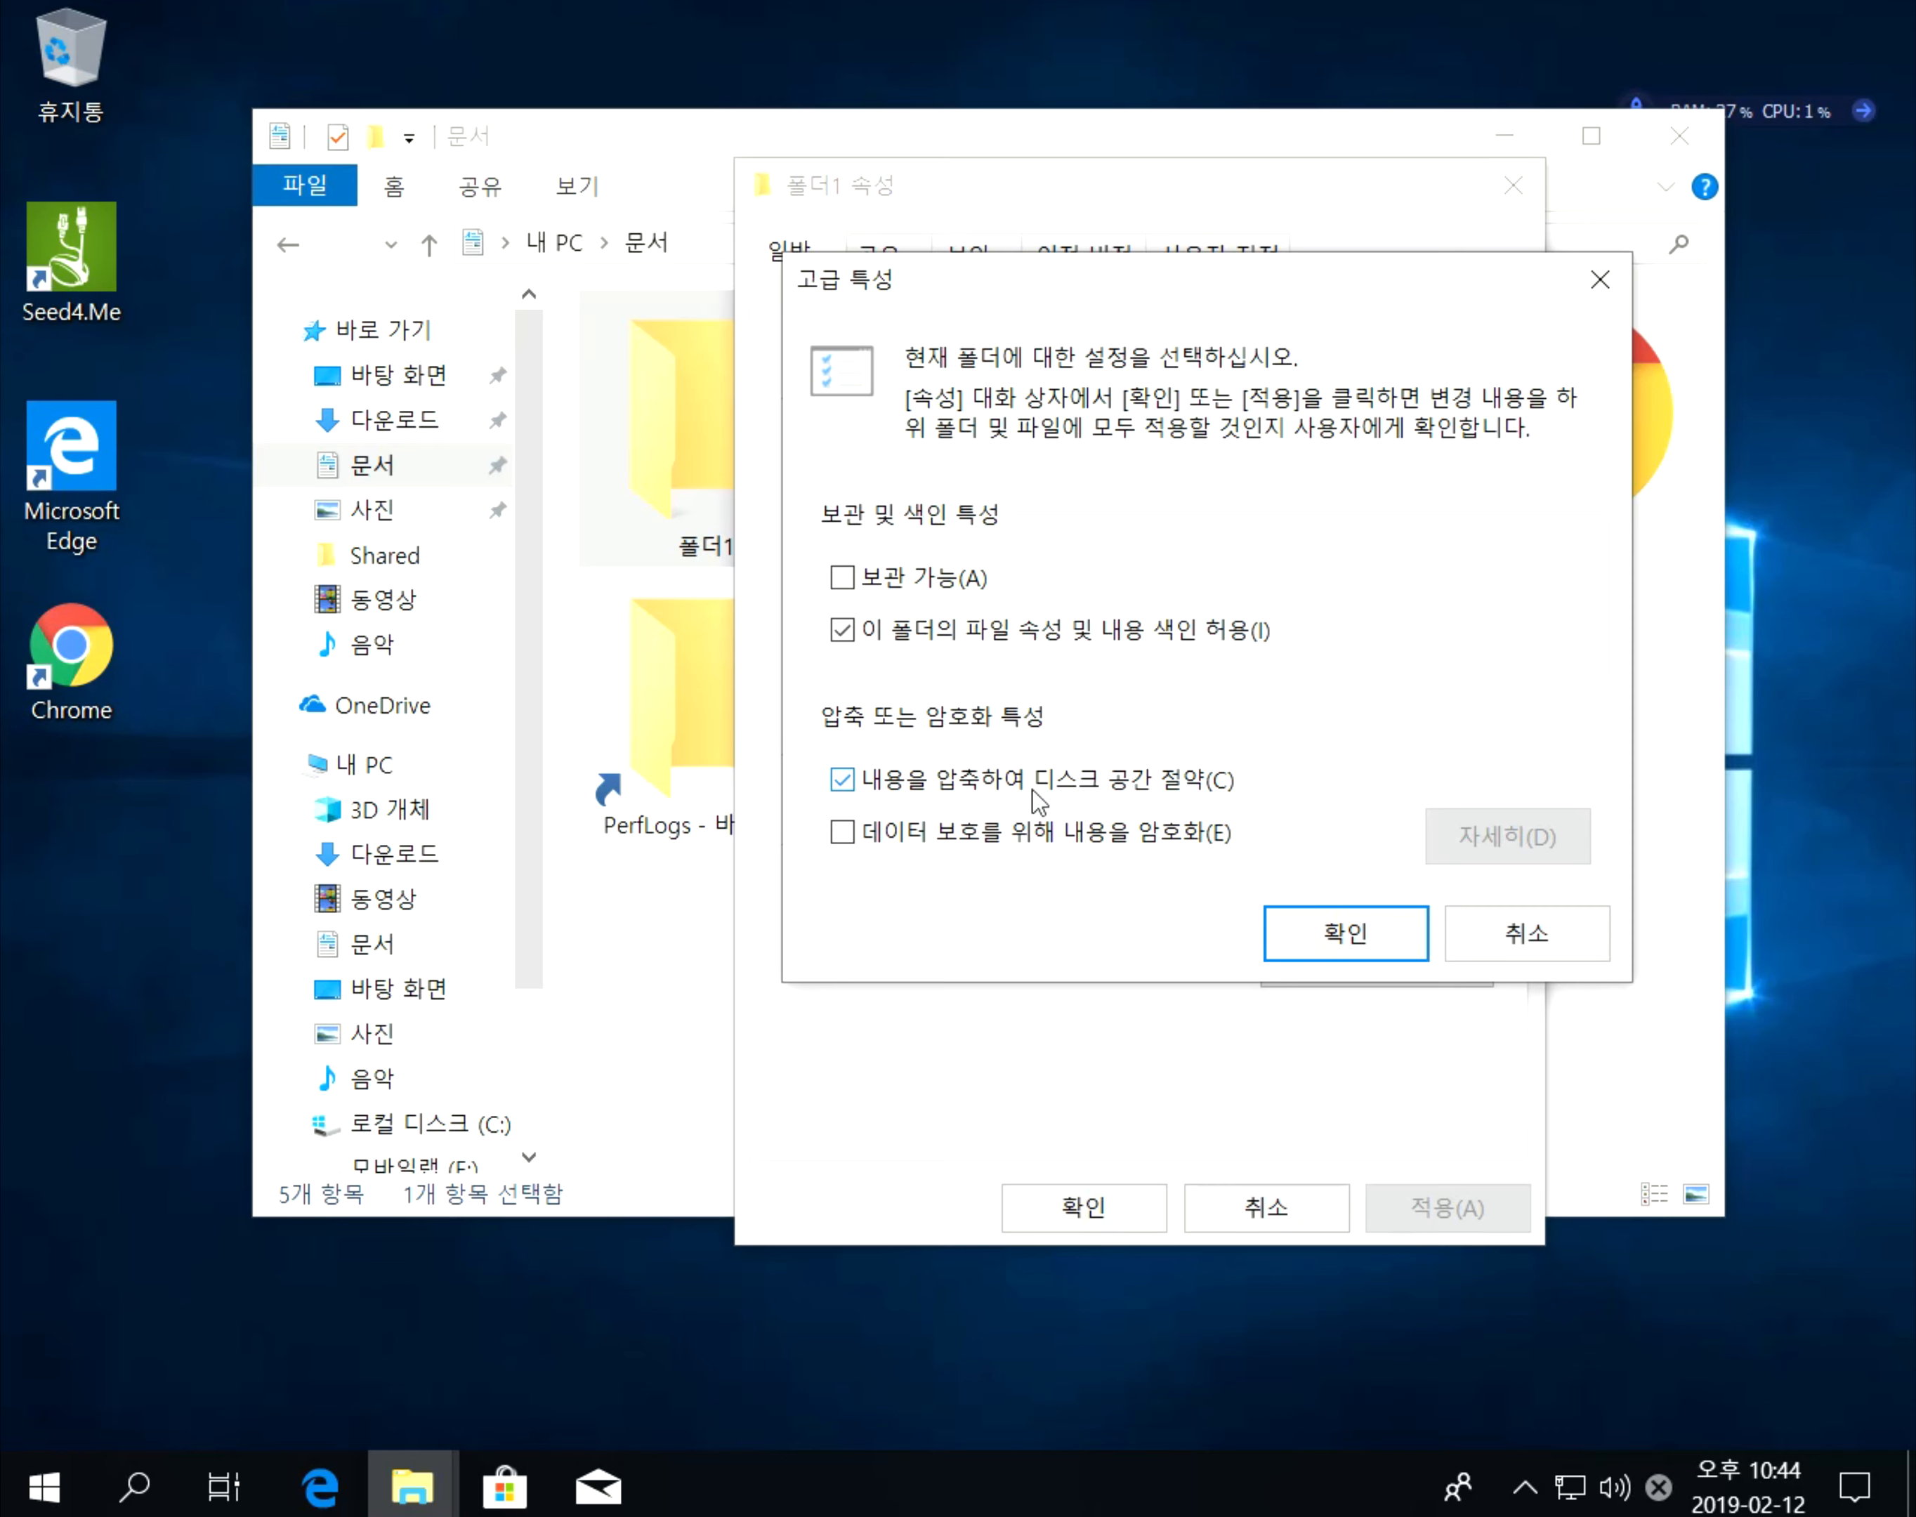
click(1308, 944)
click(1118, 1215)
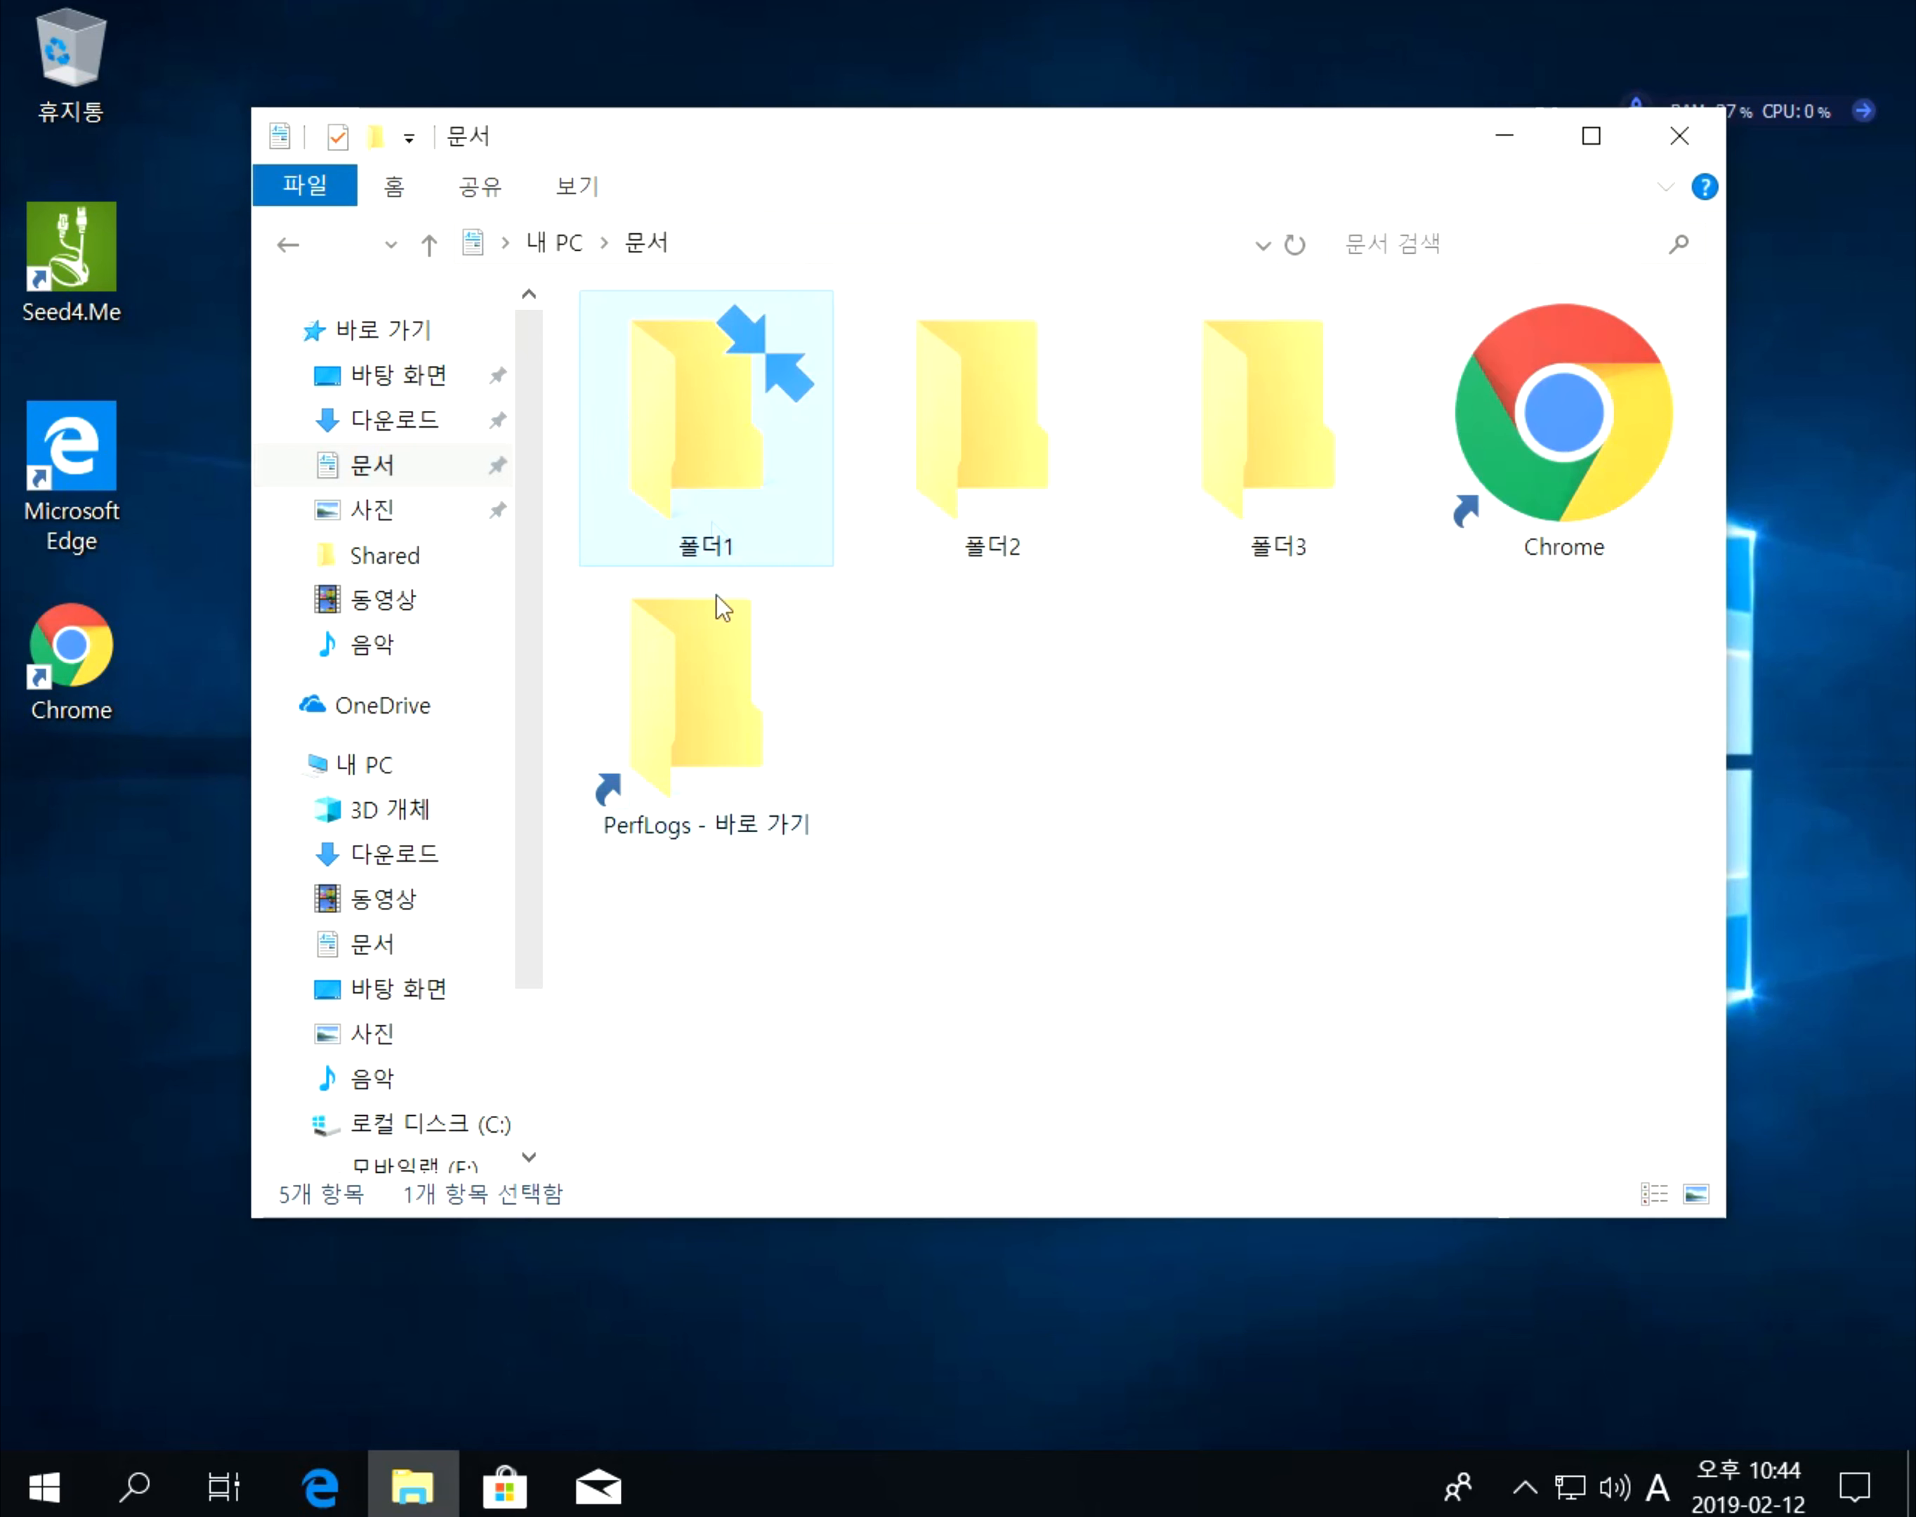
click(1222, 953)
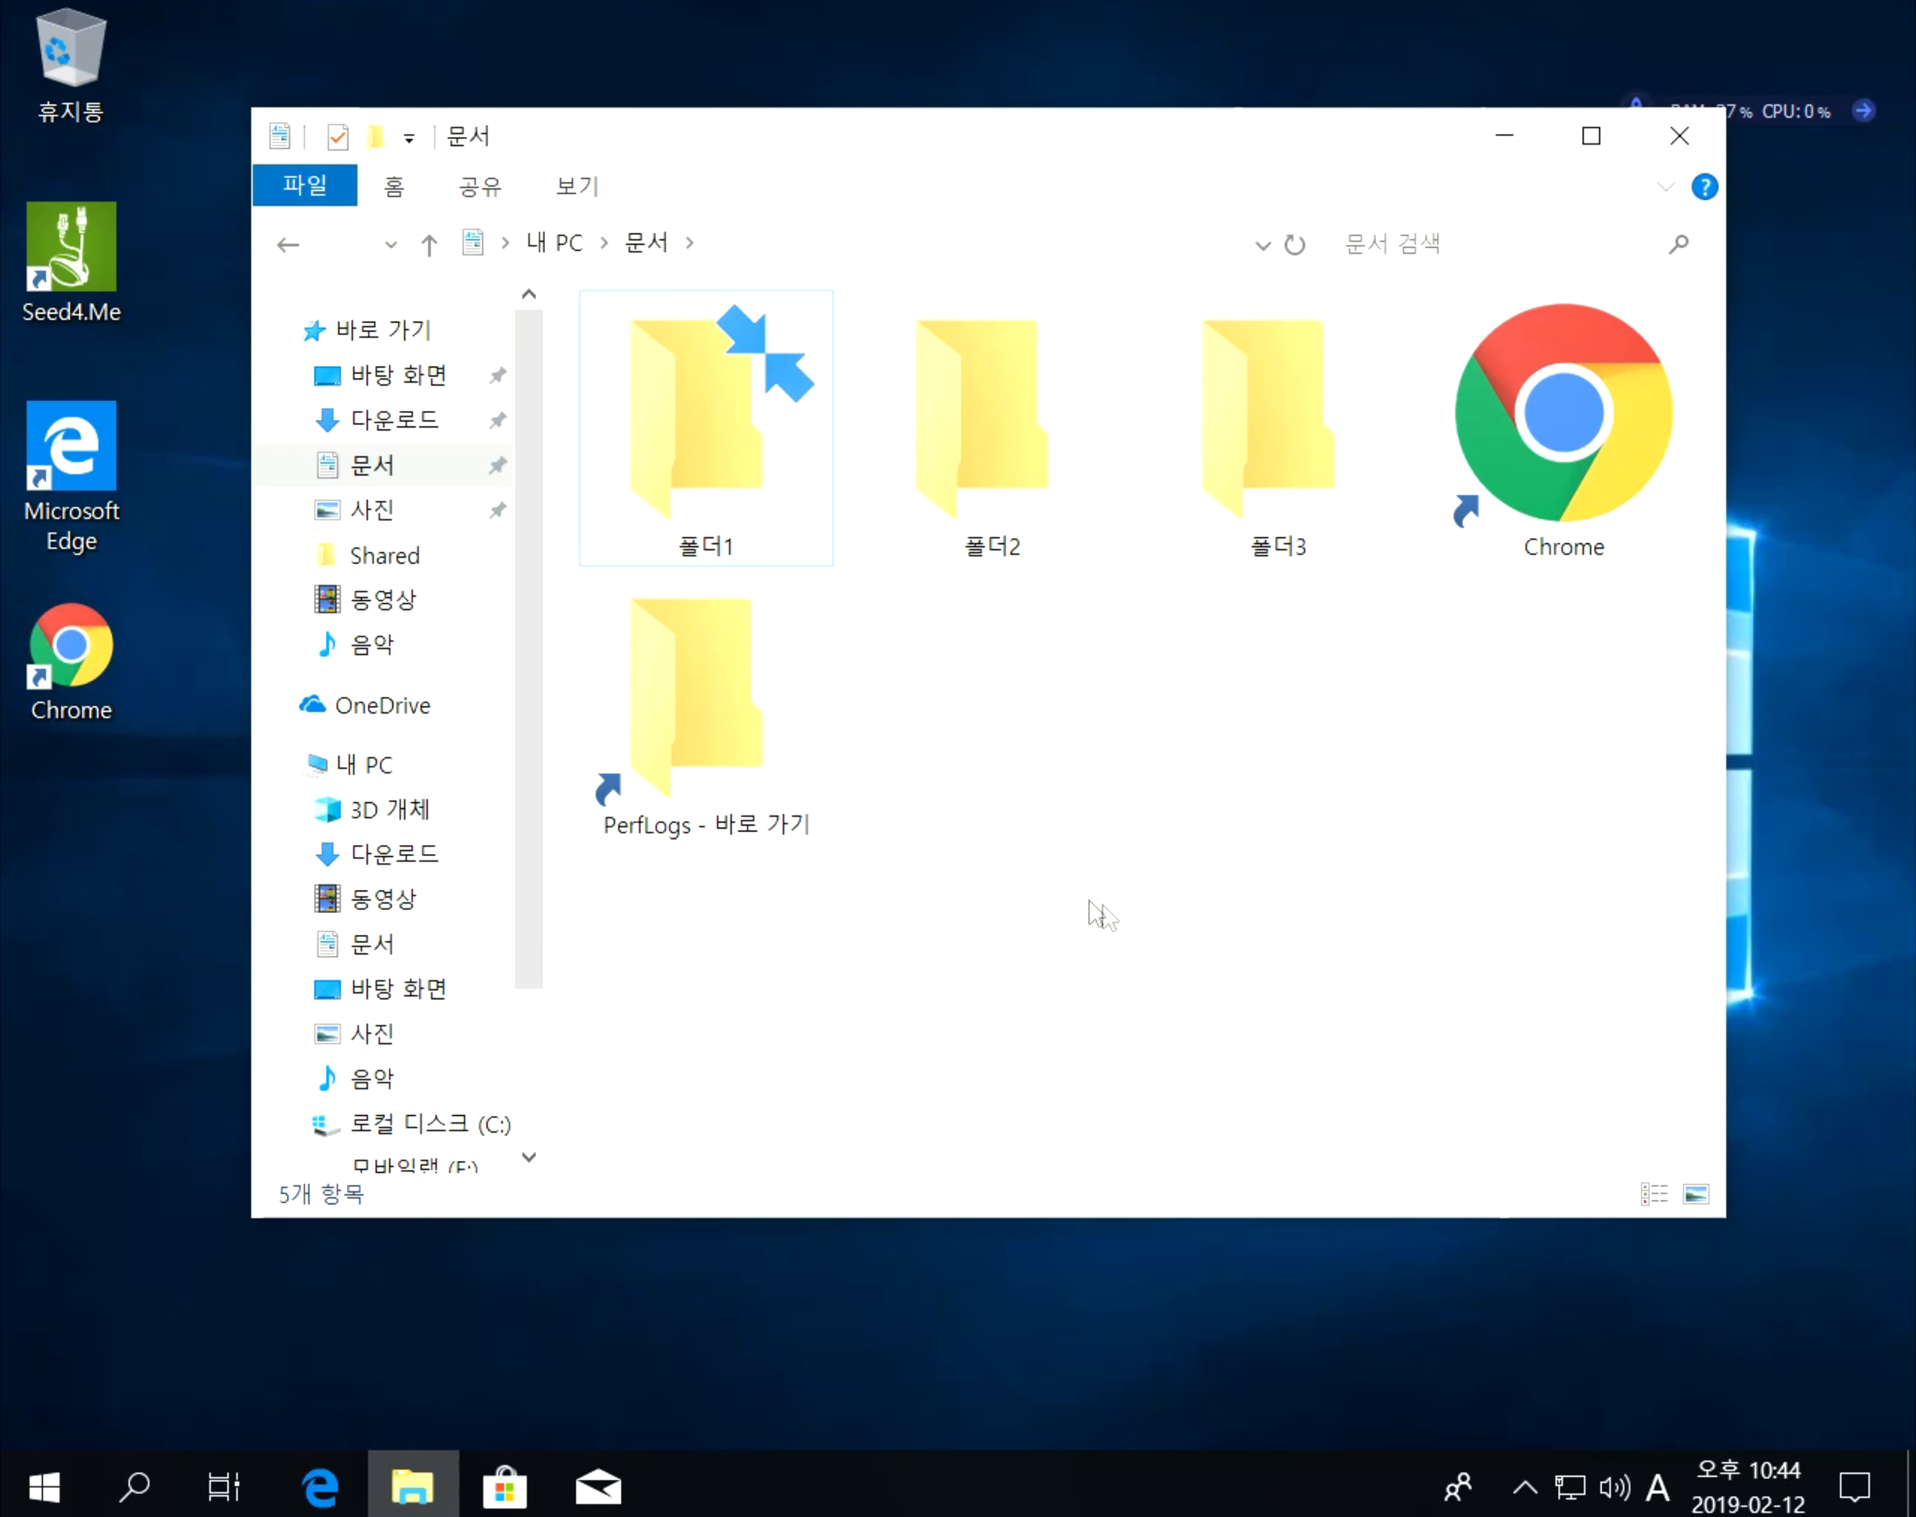
Compare the icon of 폴더1 with those of 폴더2 and 폴더3.
click(696, 479)
click(988, 459)
click(756, 431)
click(982, 453)
click(1273, 443)
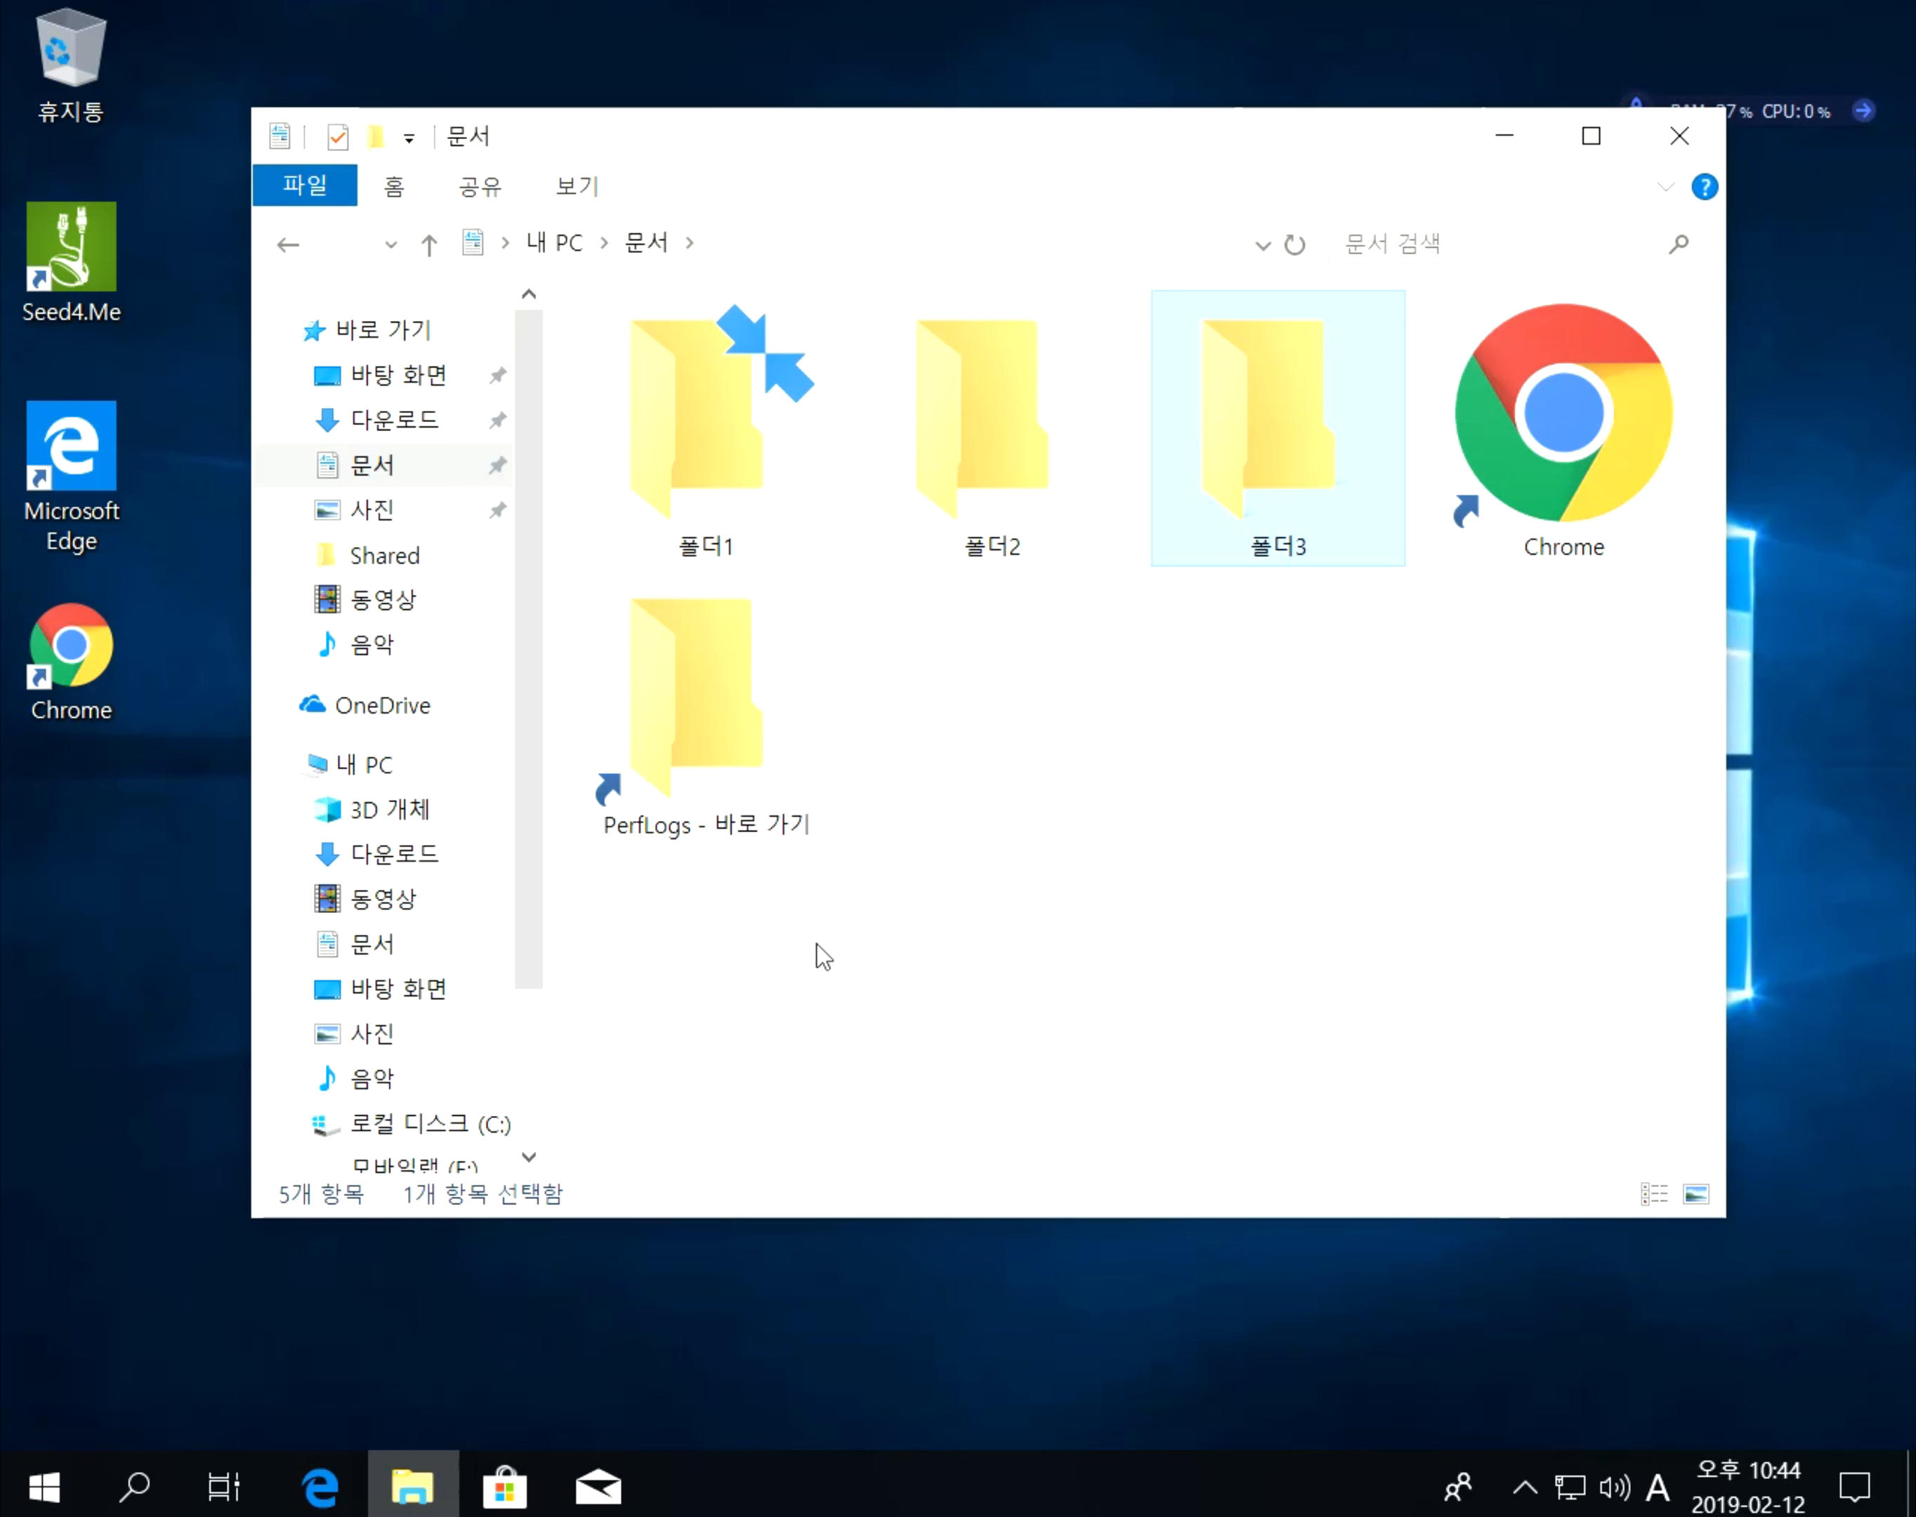
Open the 모바일랩 (E:) drive and look over its folder and folder2 icons.
scroll(482, 967, down, 3)
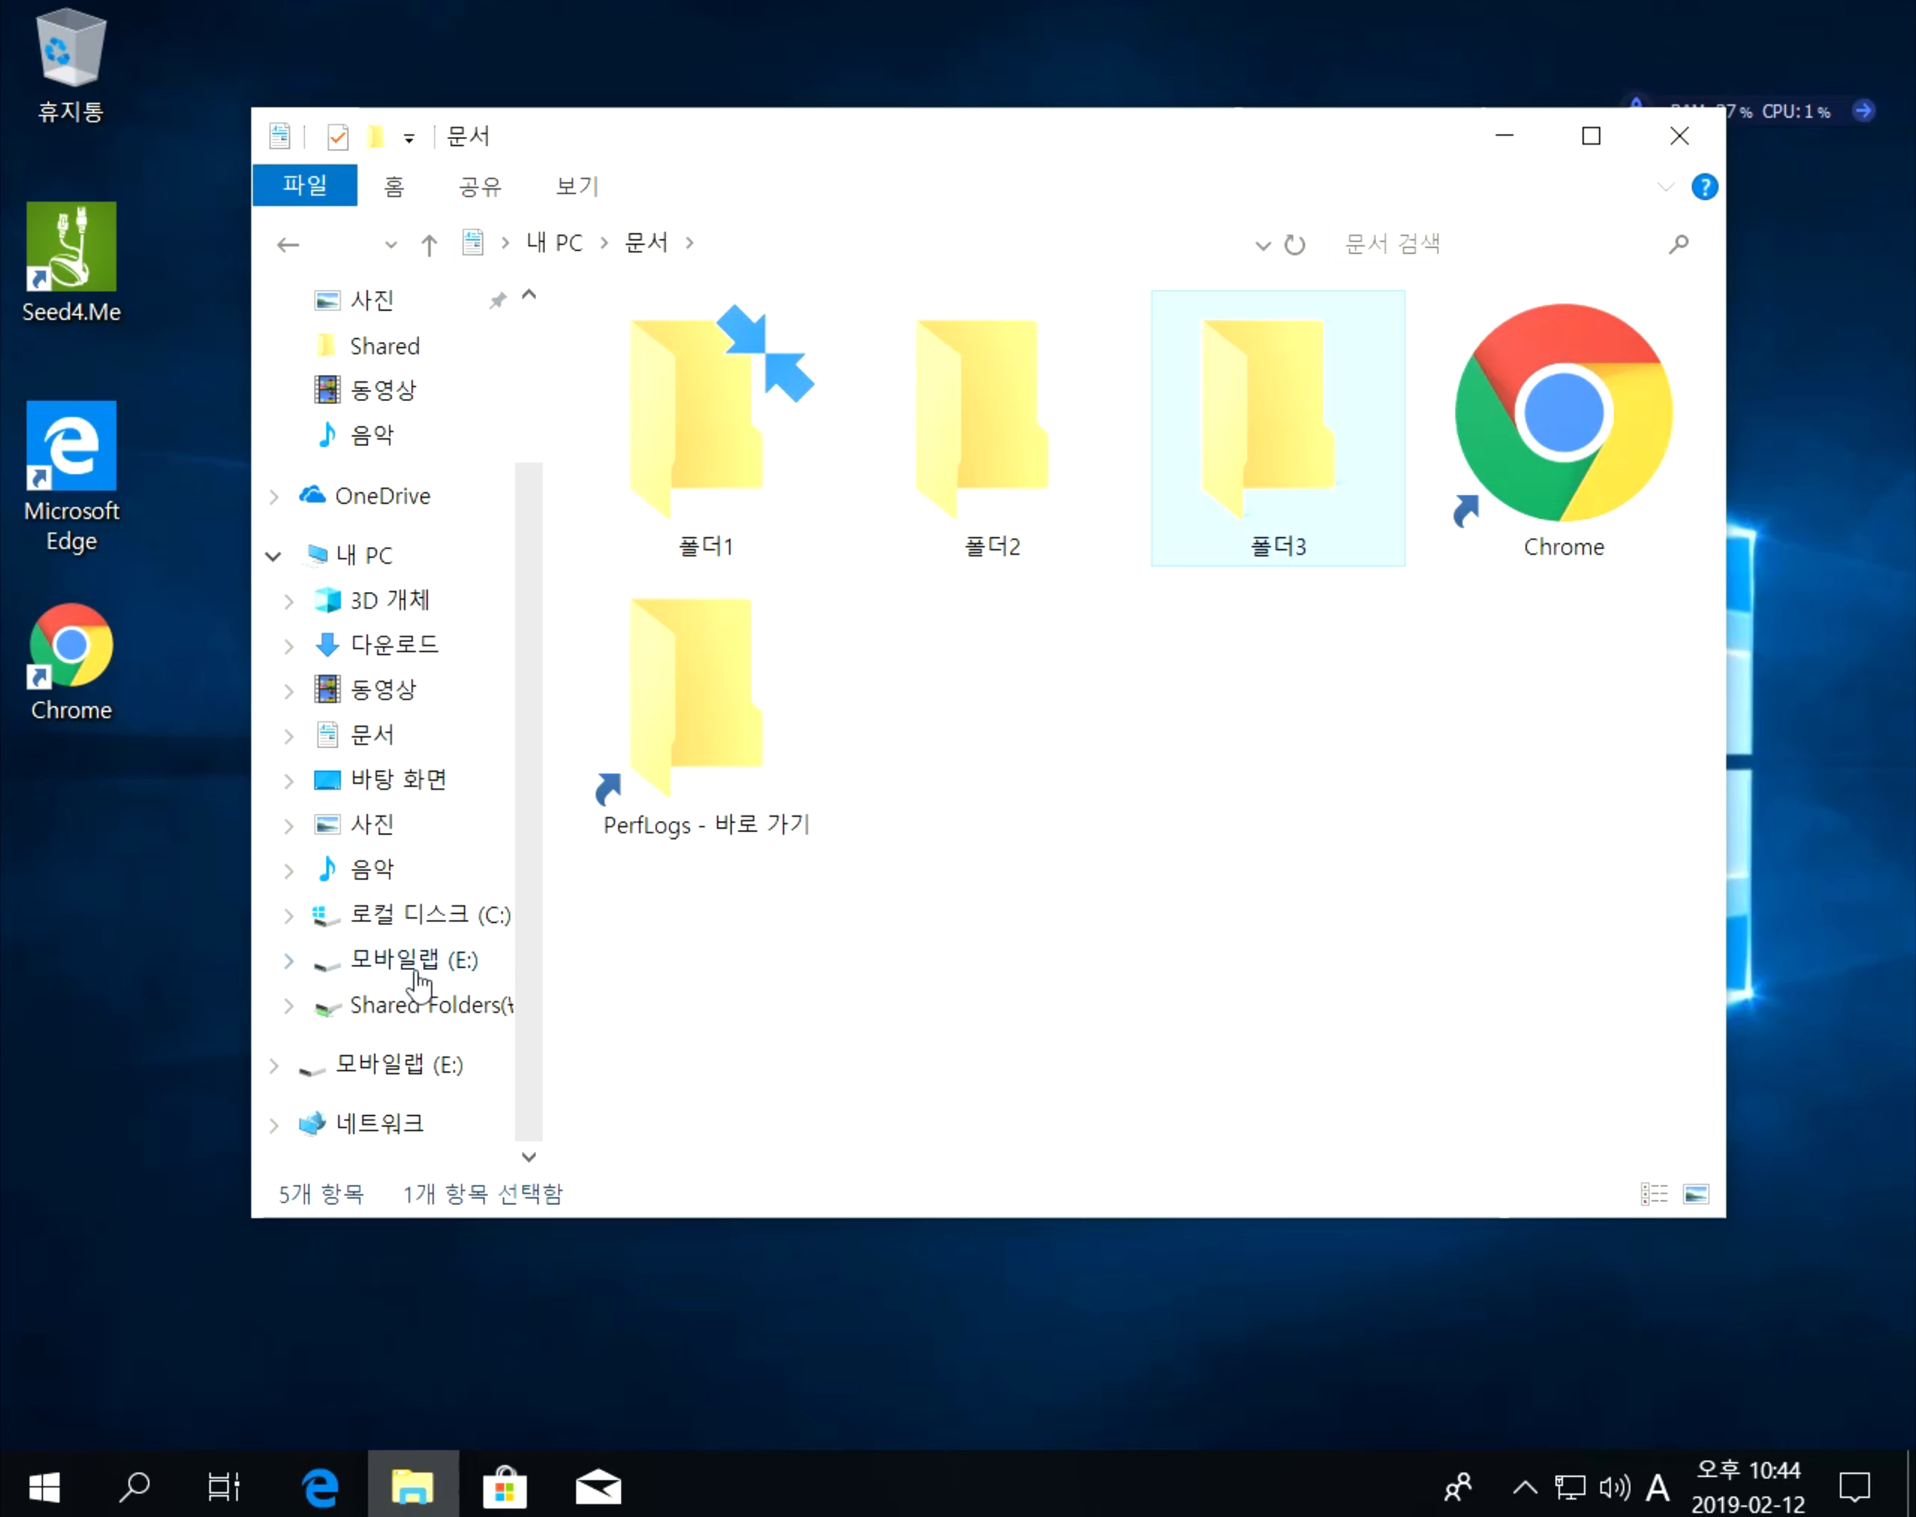
click(416, 968)
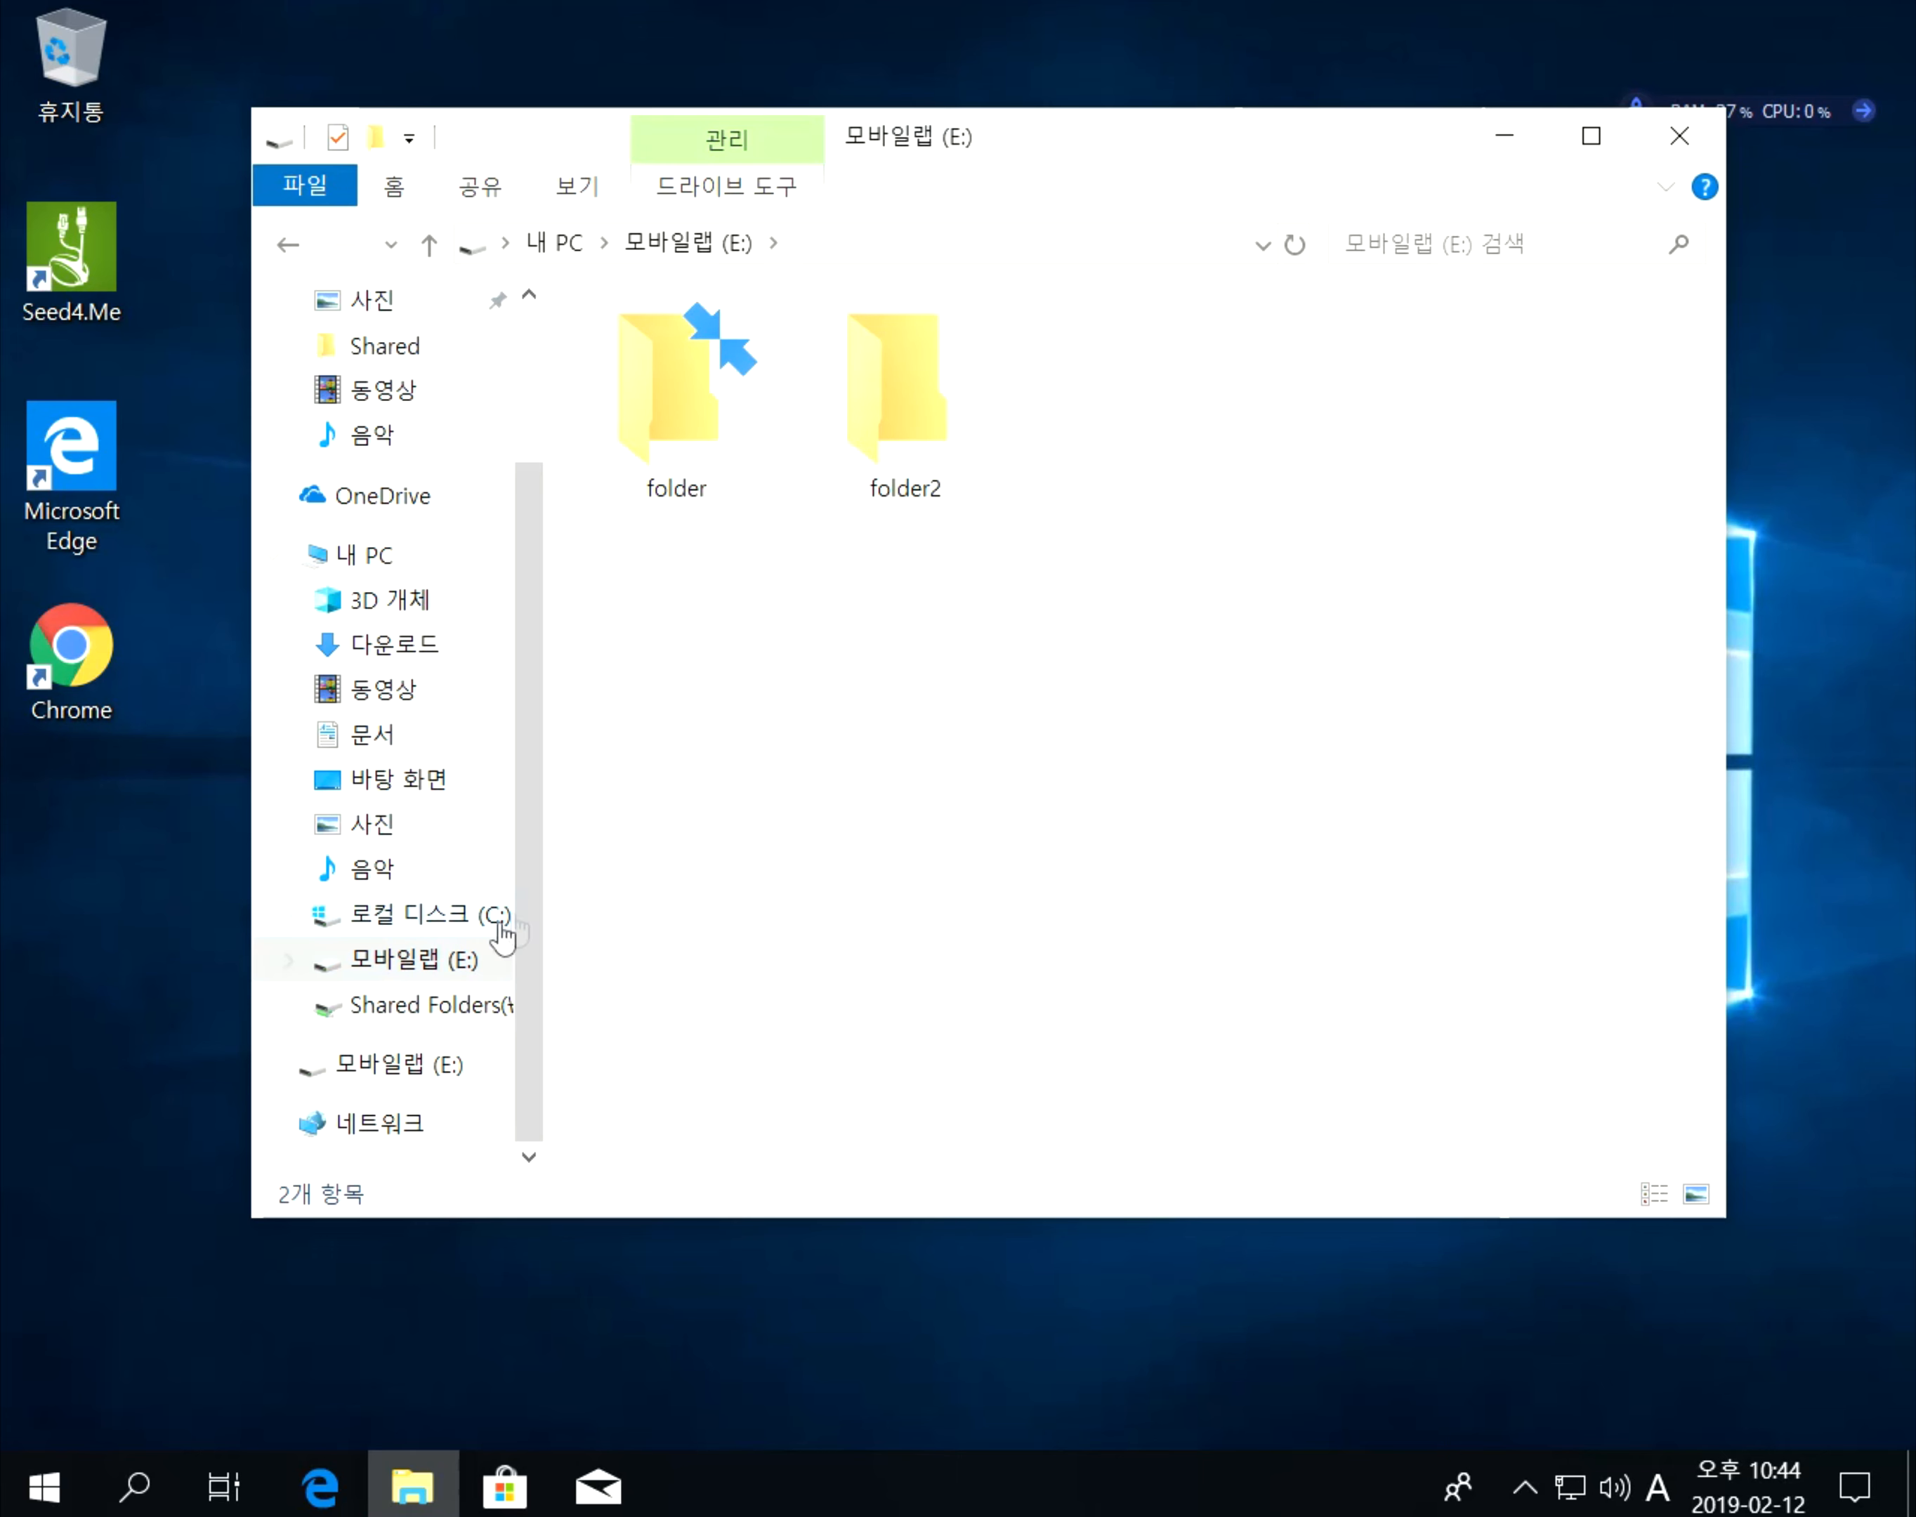
drag(1520, 581, 680, 338)
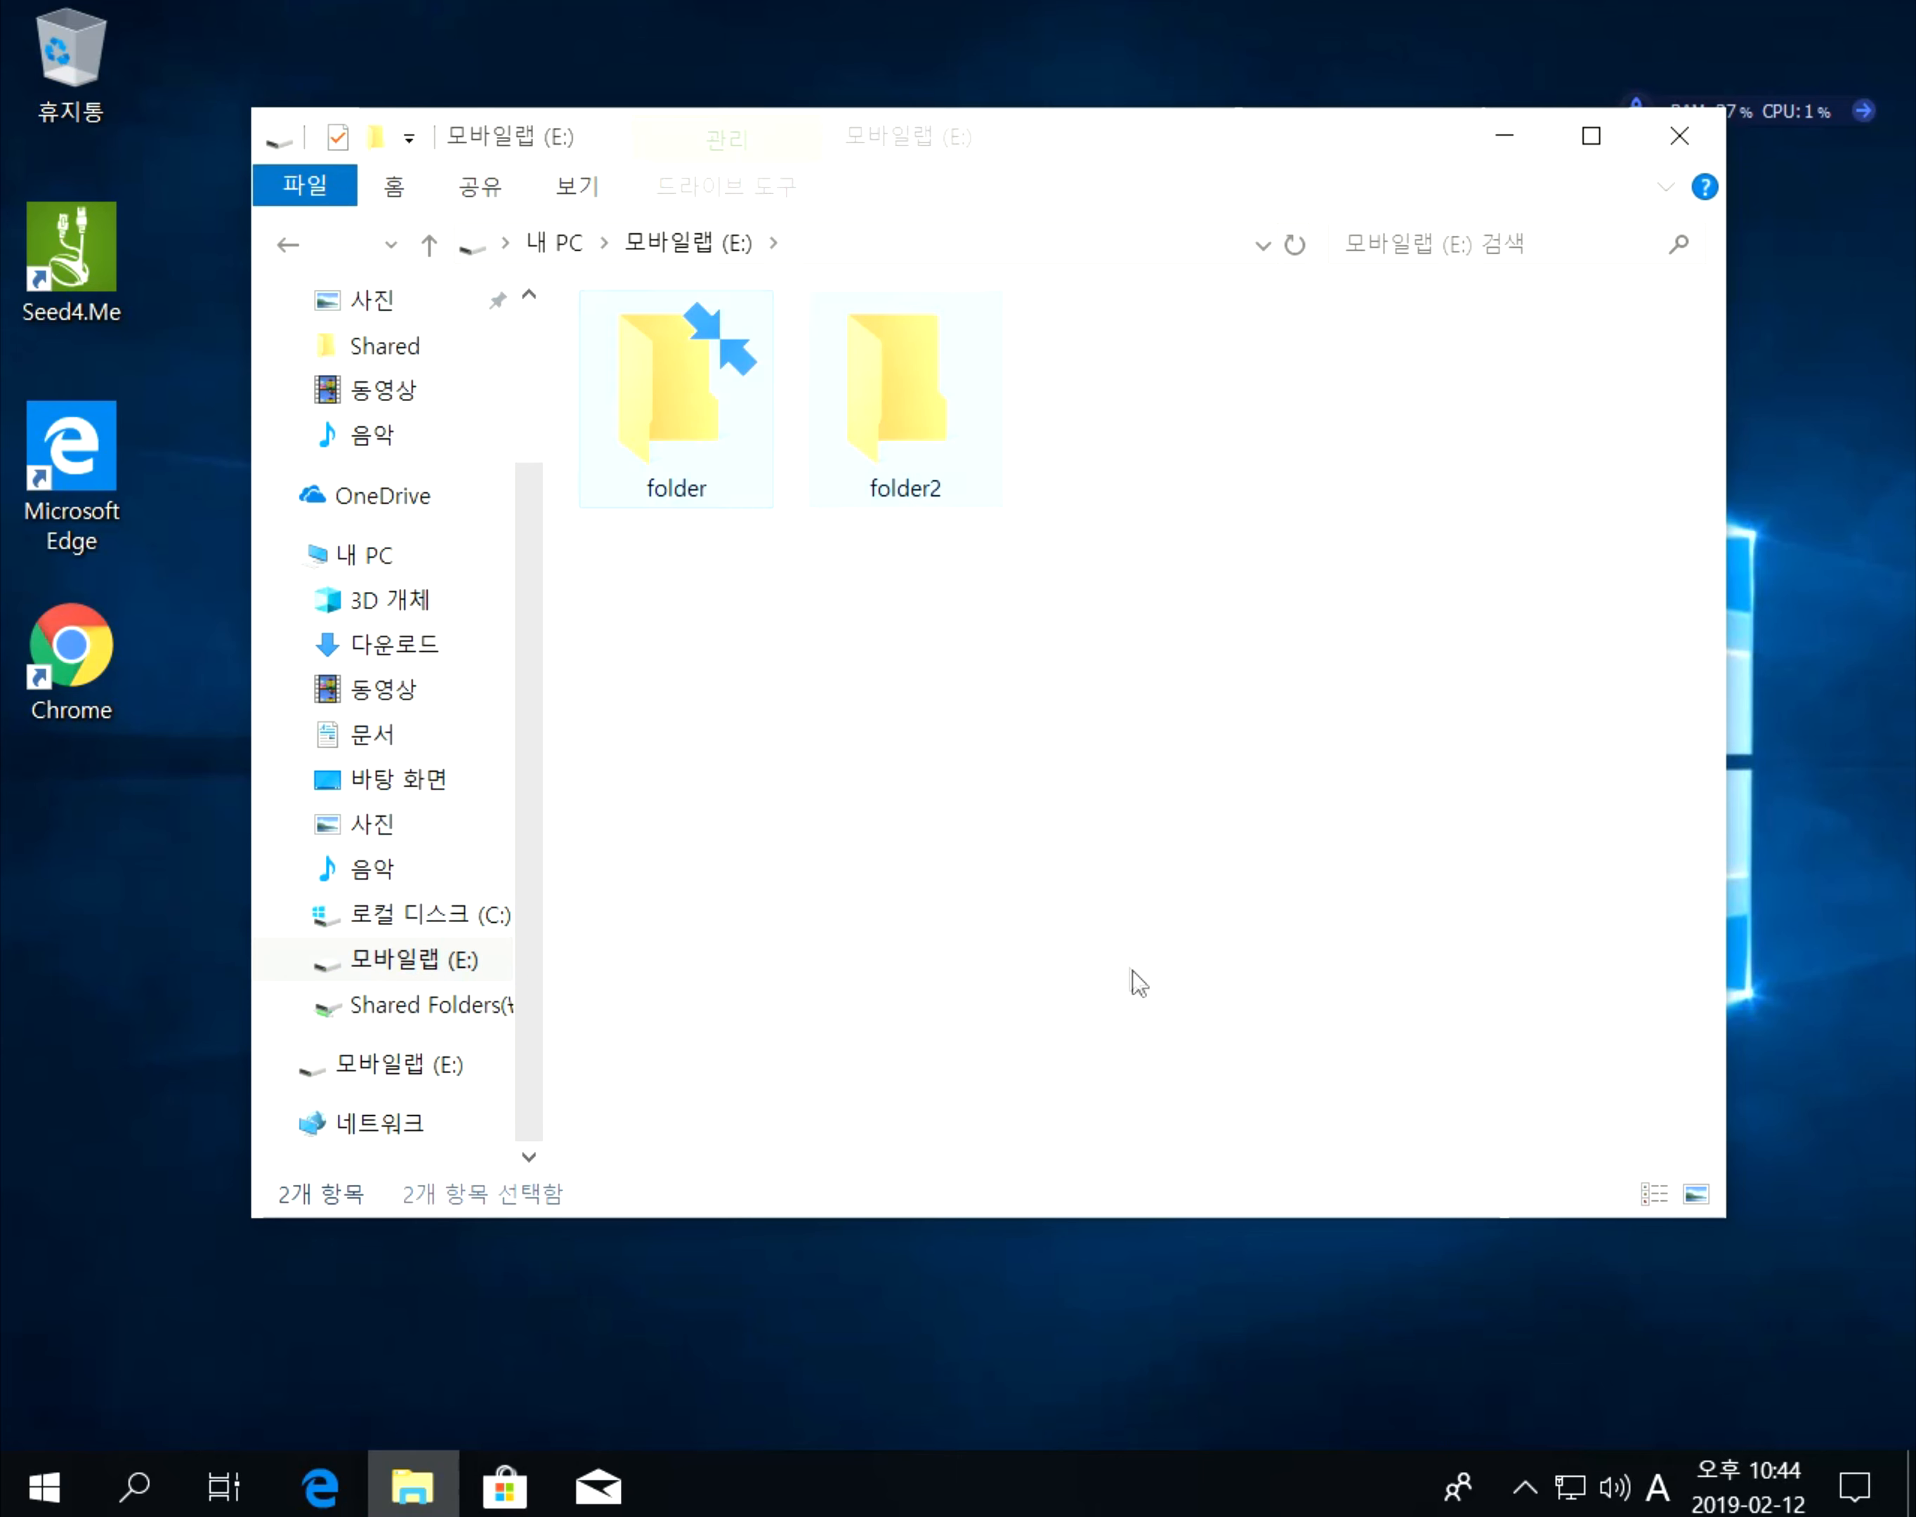
click(1138, 981)
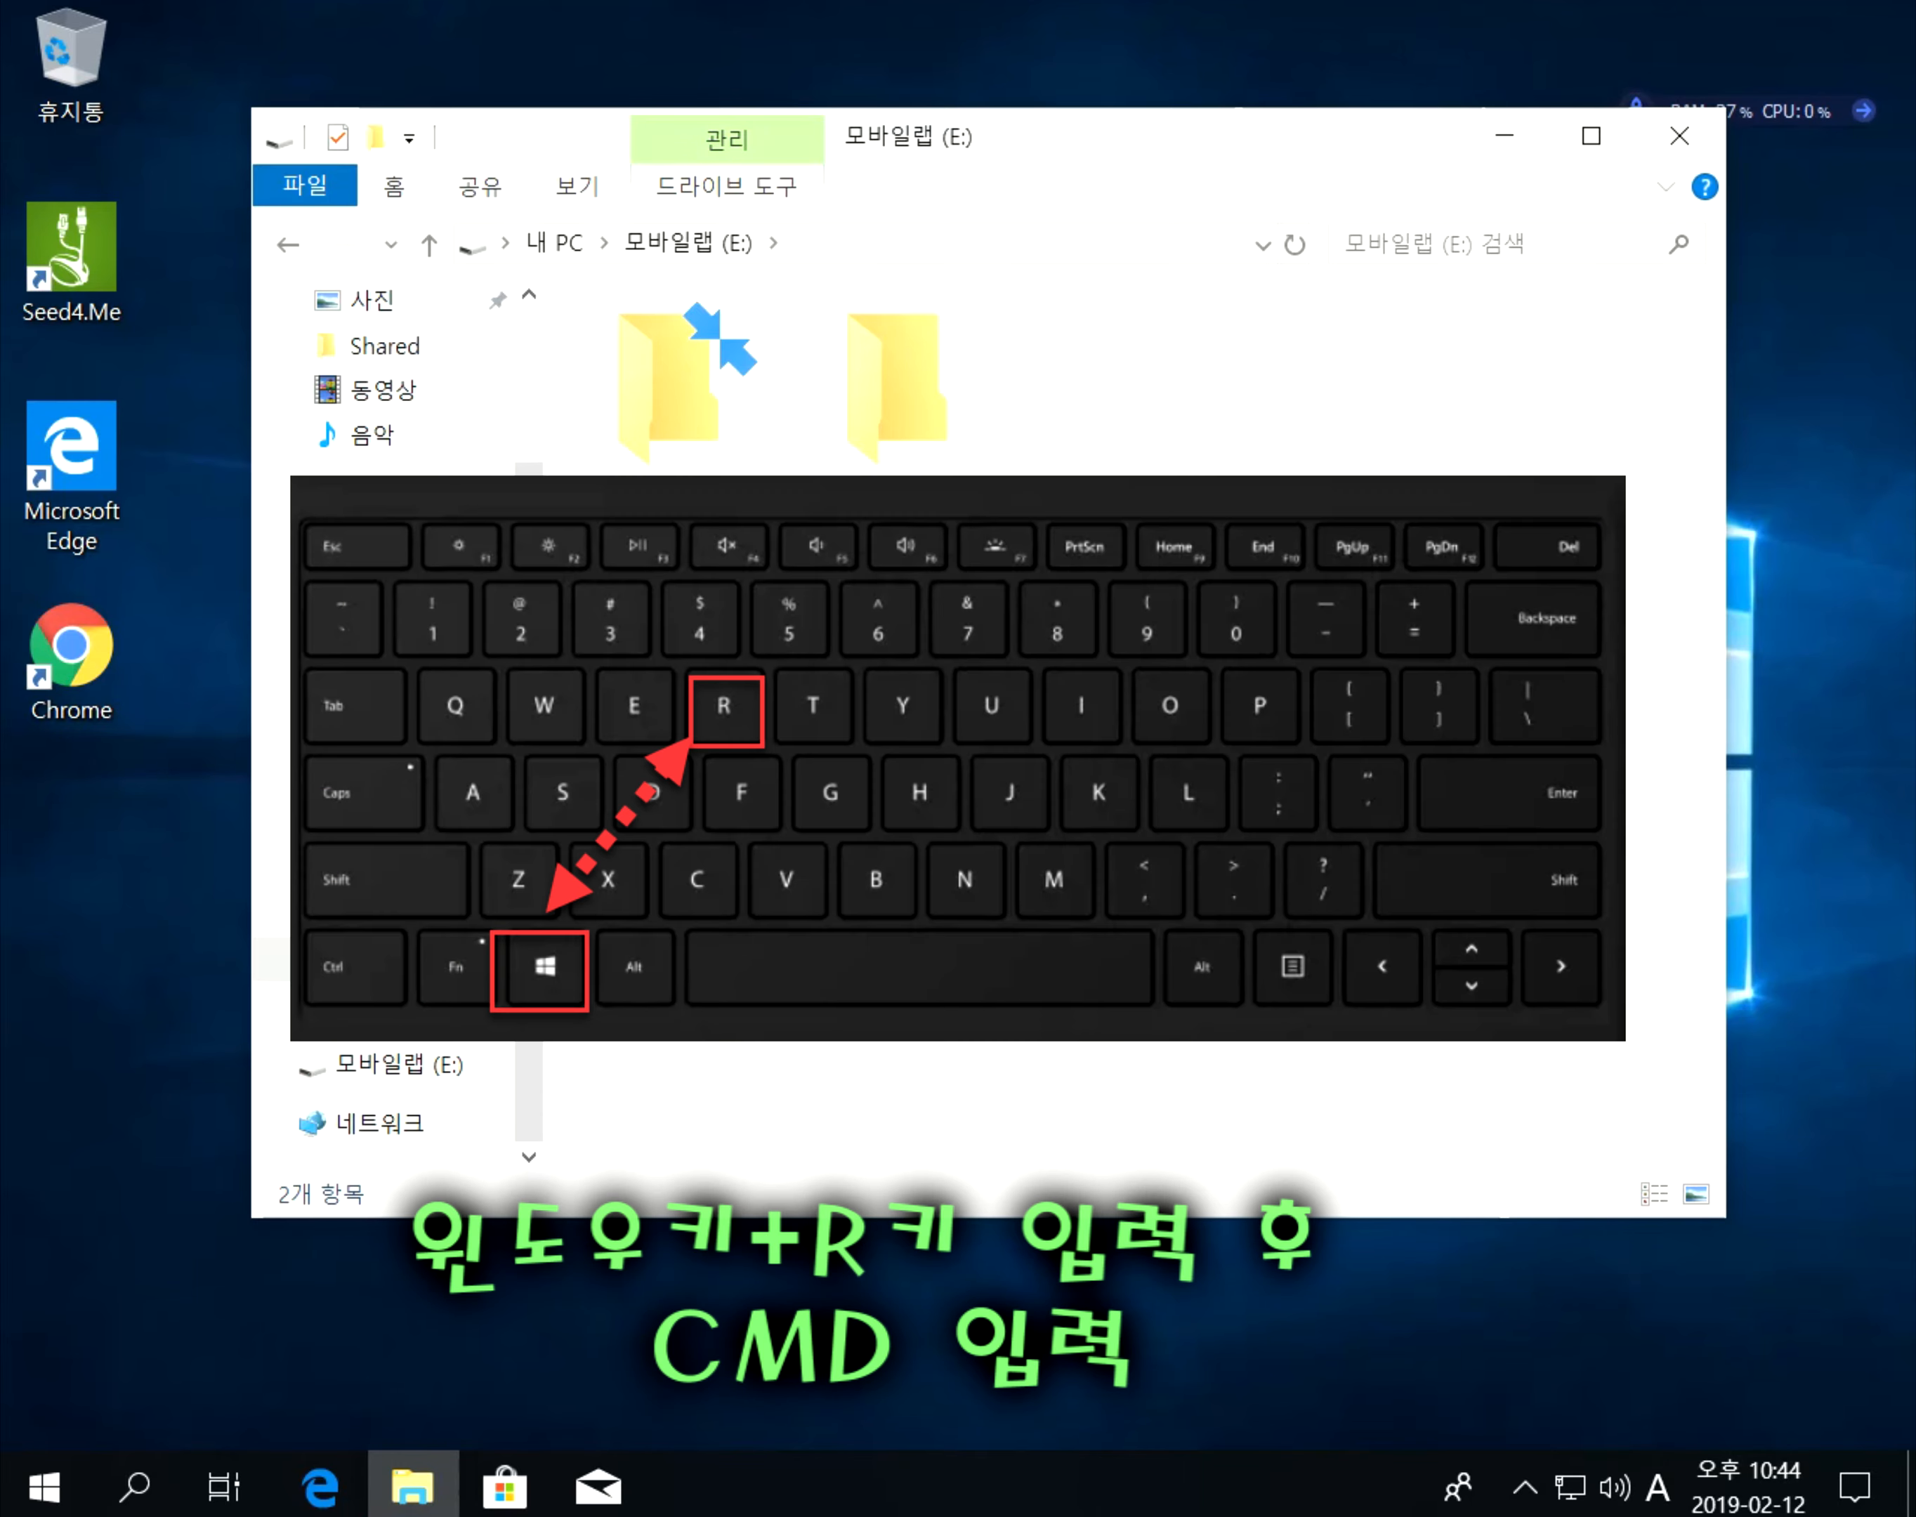
Launch the Command Prompt with cmd and move its window below the E: drive's folder icons.
key(super+r)
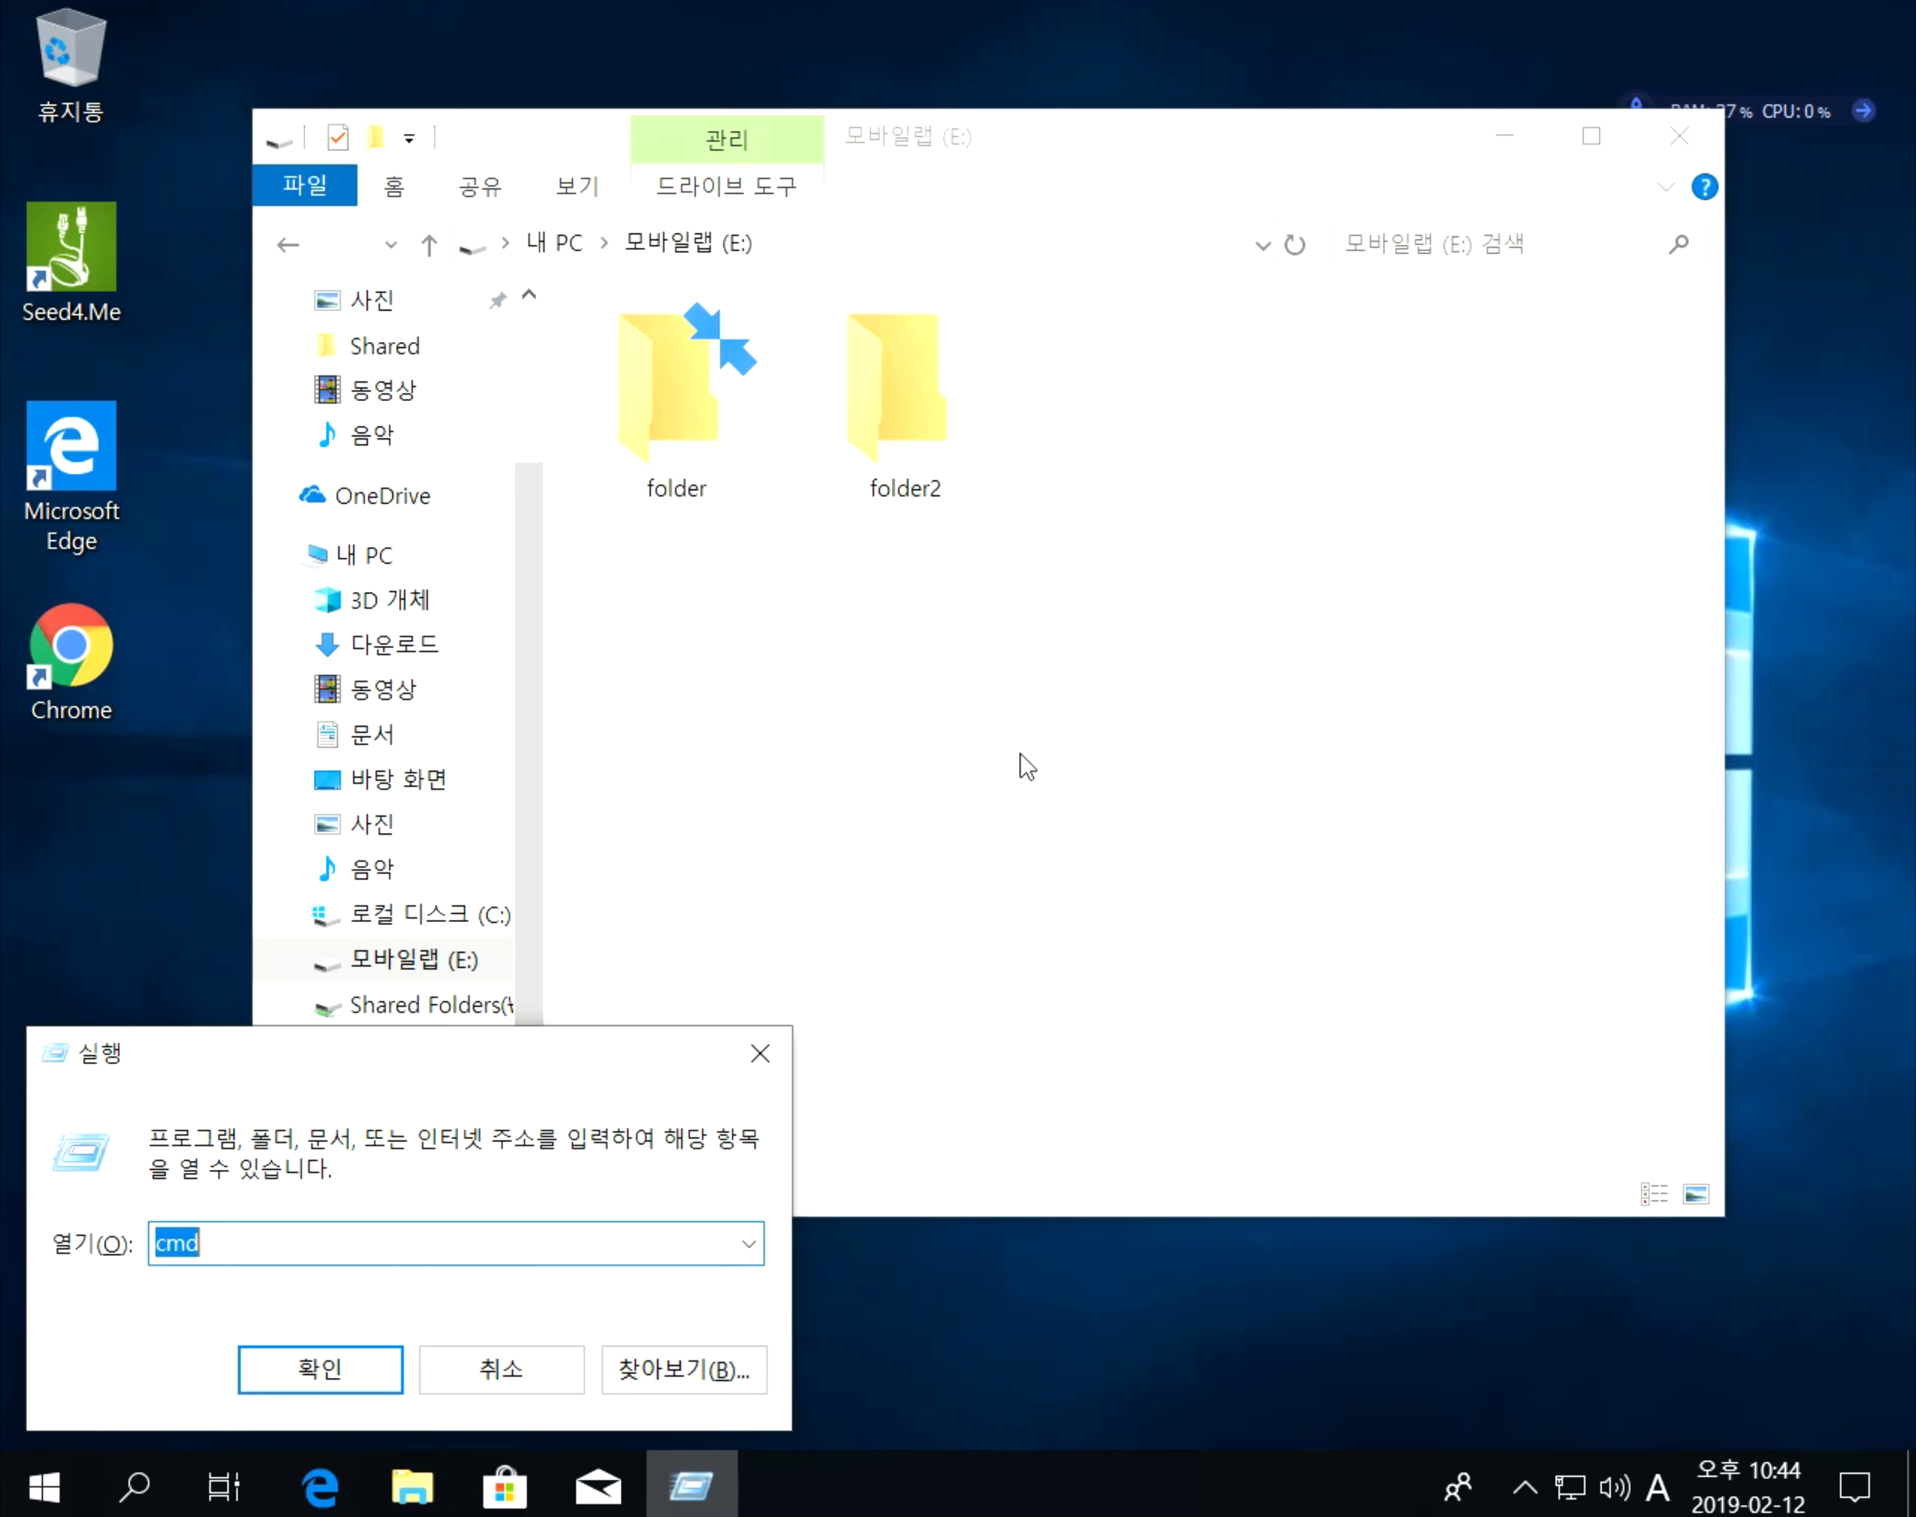
text(cmd)
key(Return)
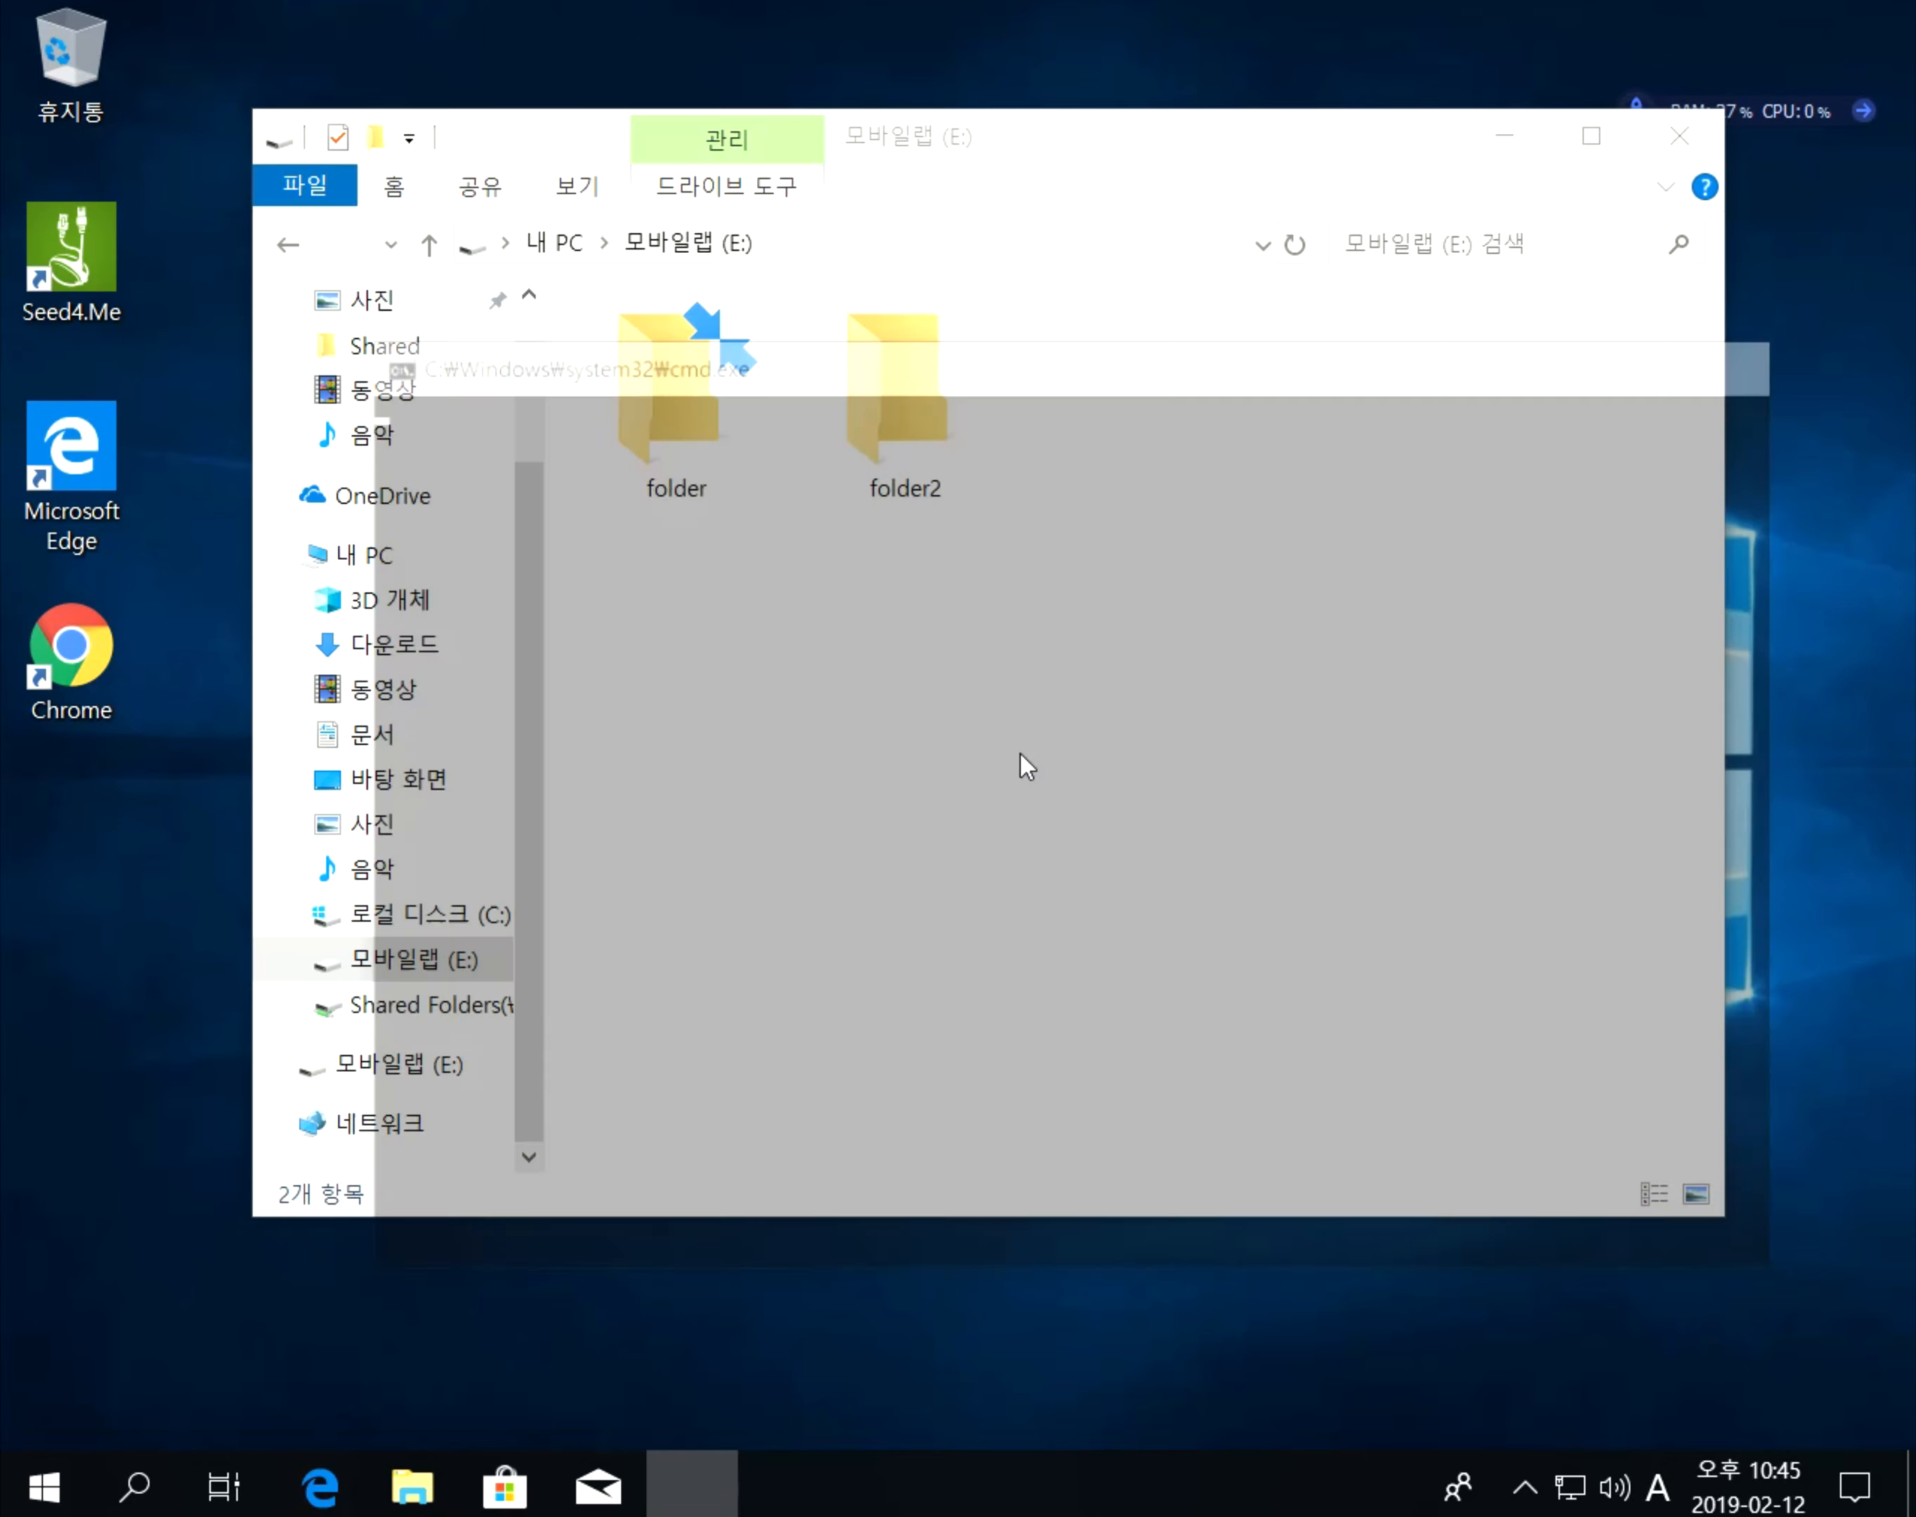
drag(1104, 382, 945, 560)
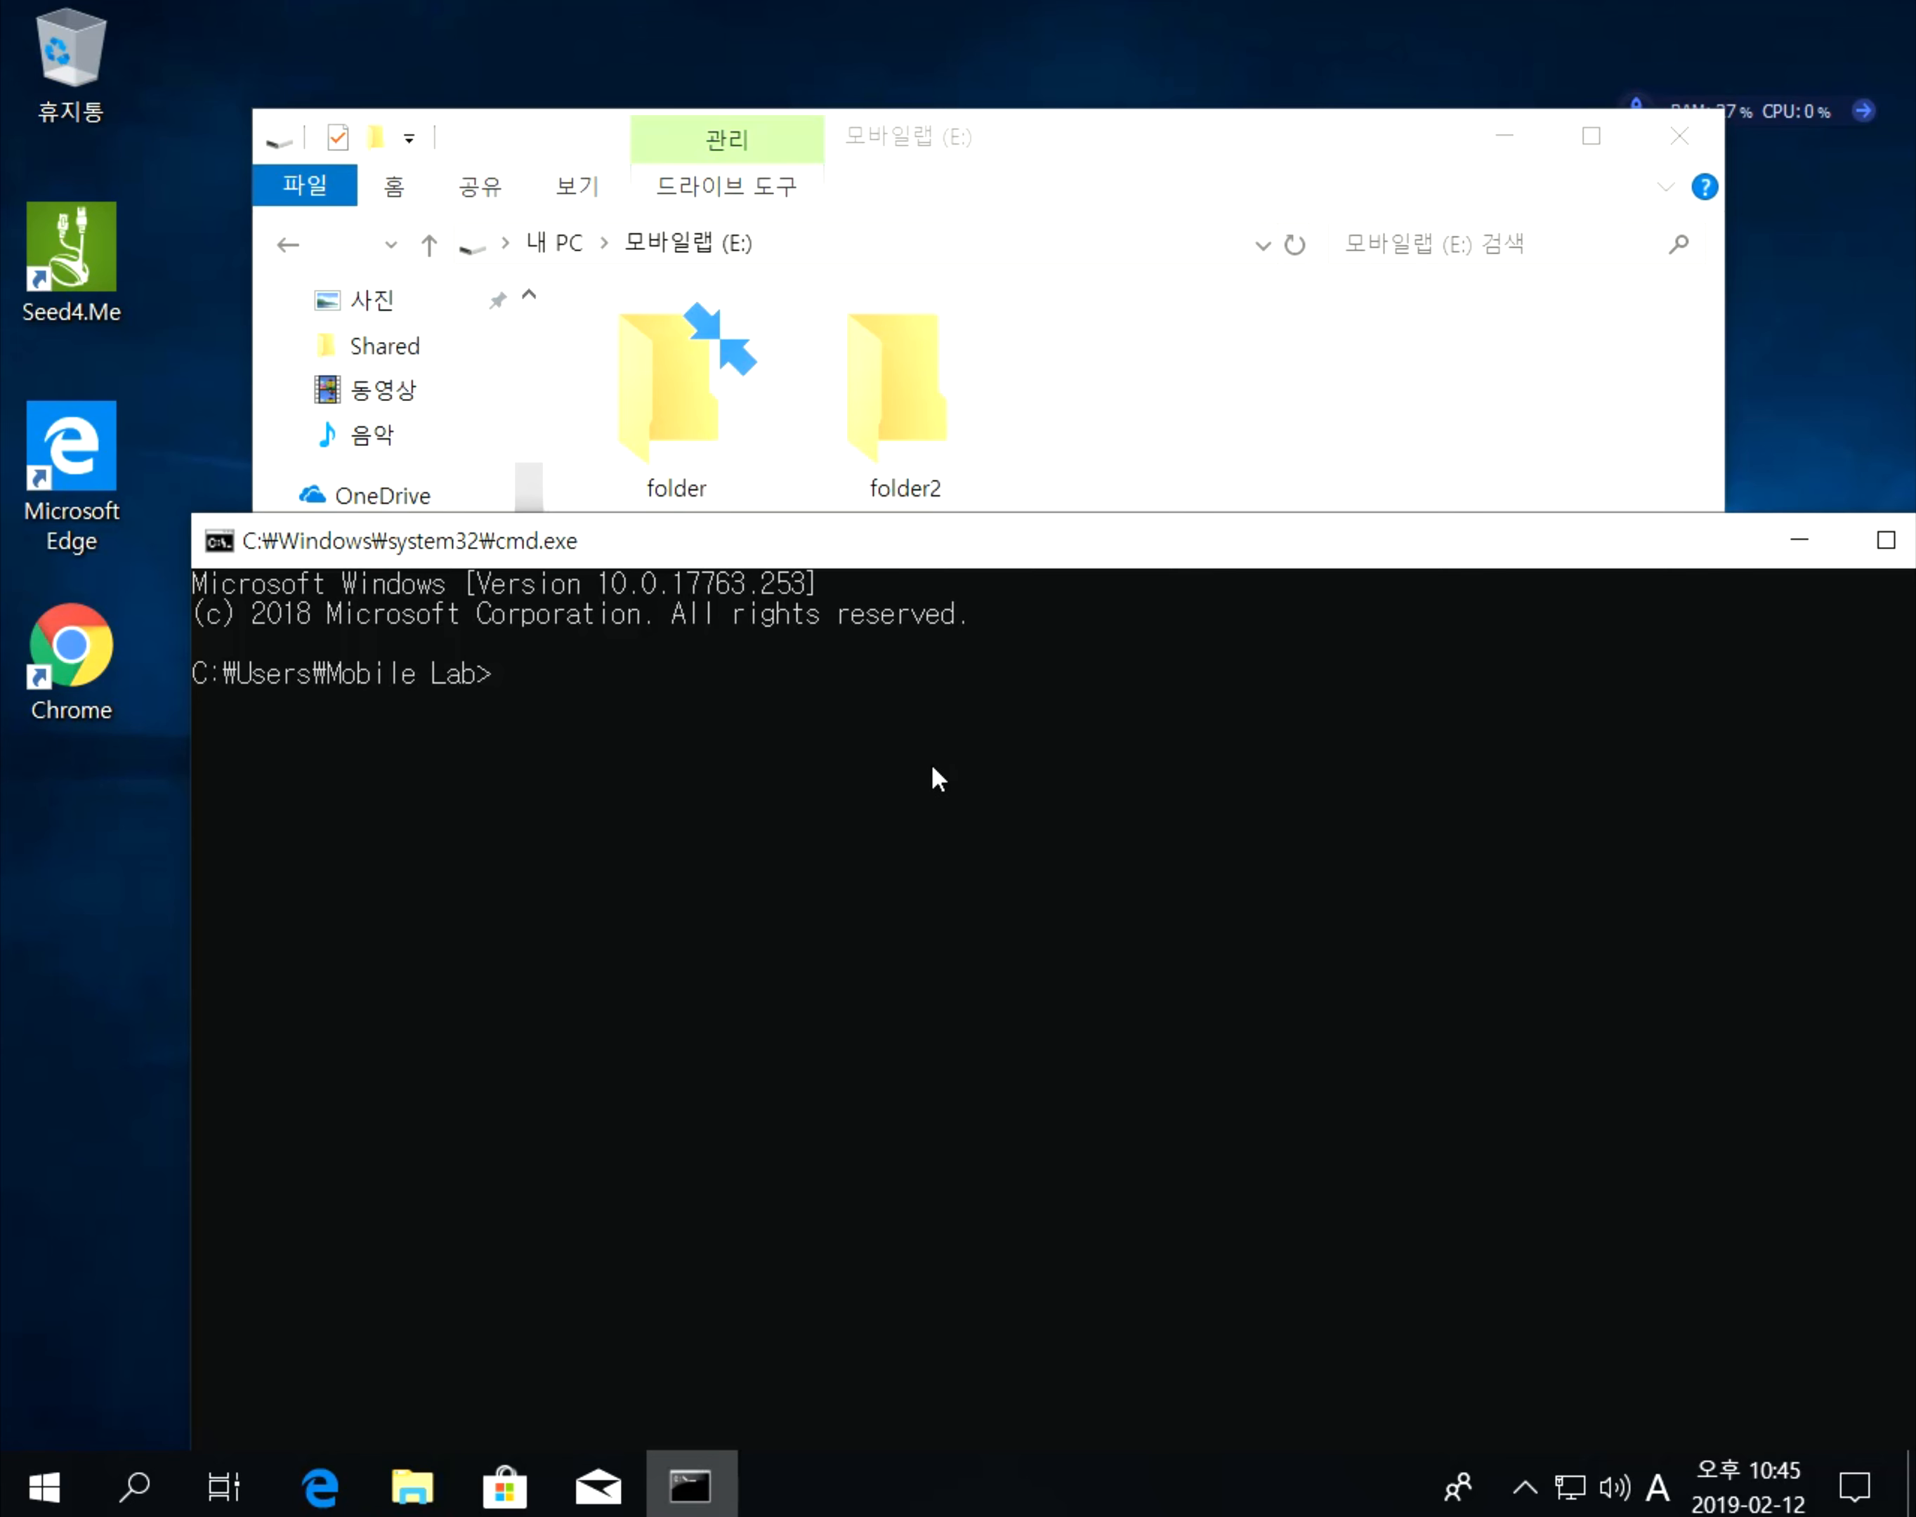
Run compact /s:e:\ /u /a /i * in the Command Prompt to decompress everything on the E: drive.
text(compact /)
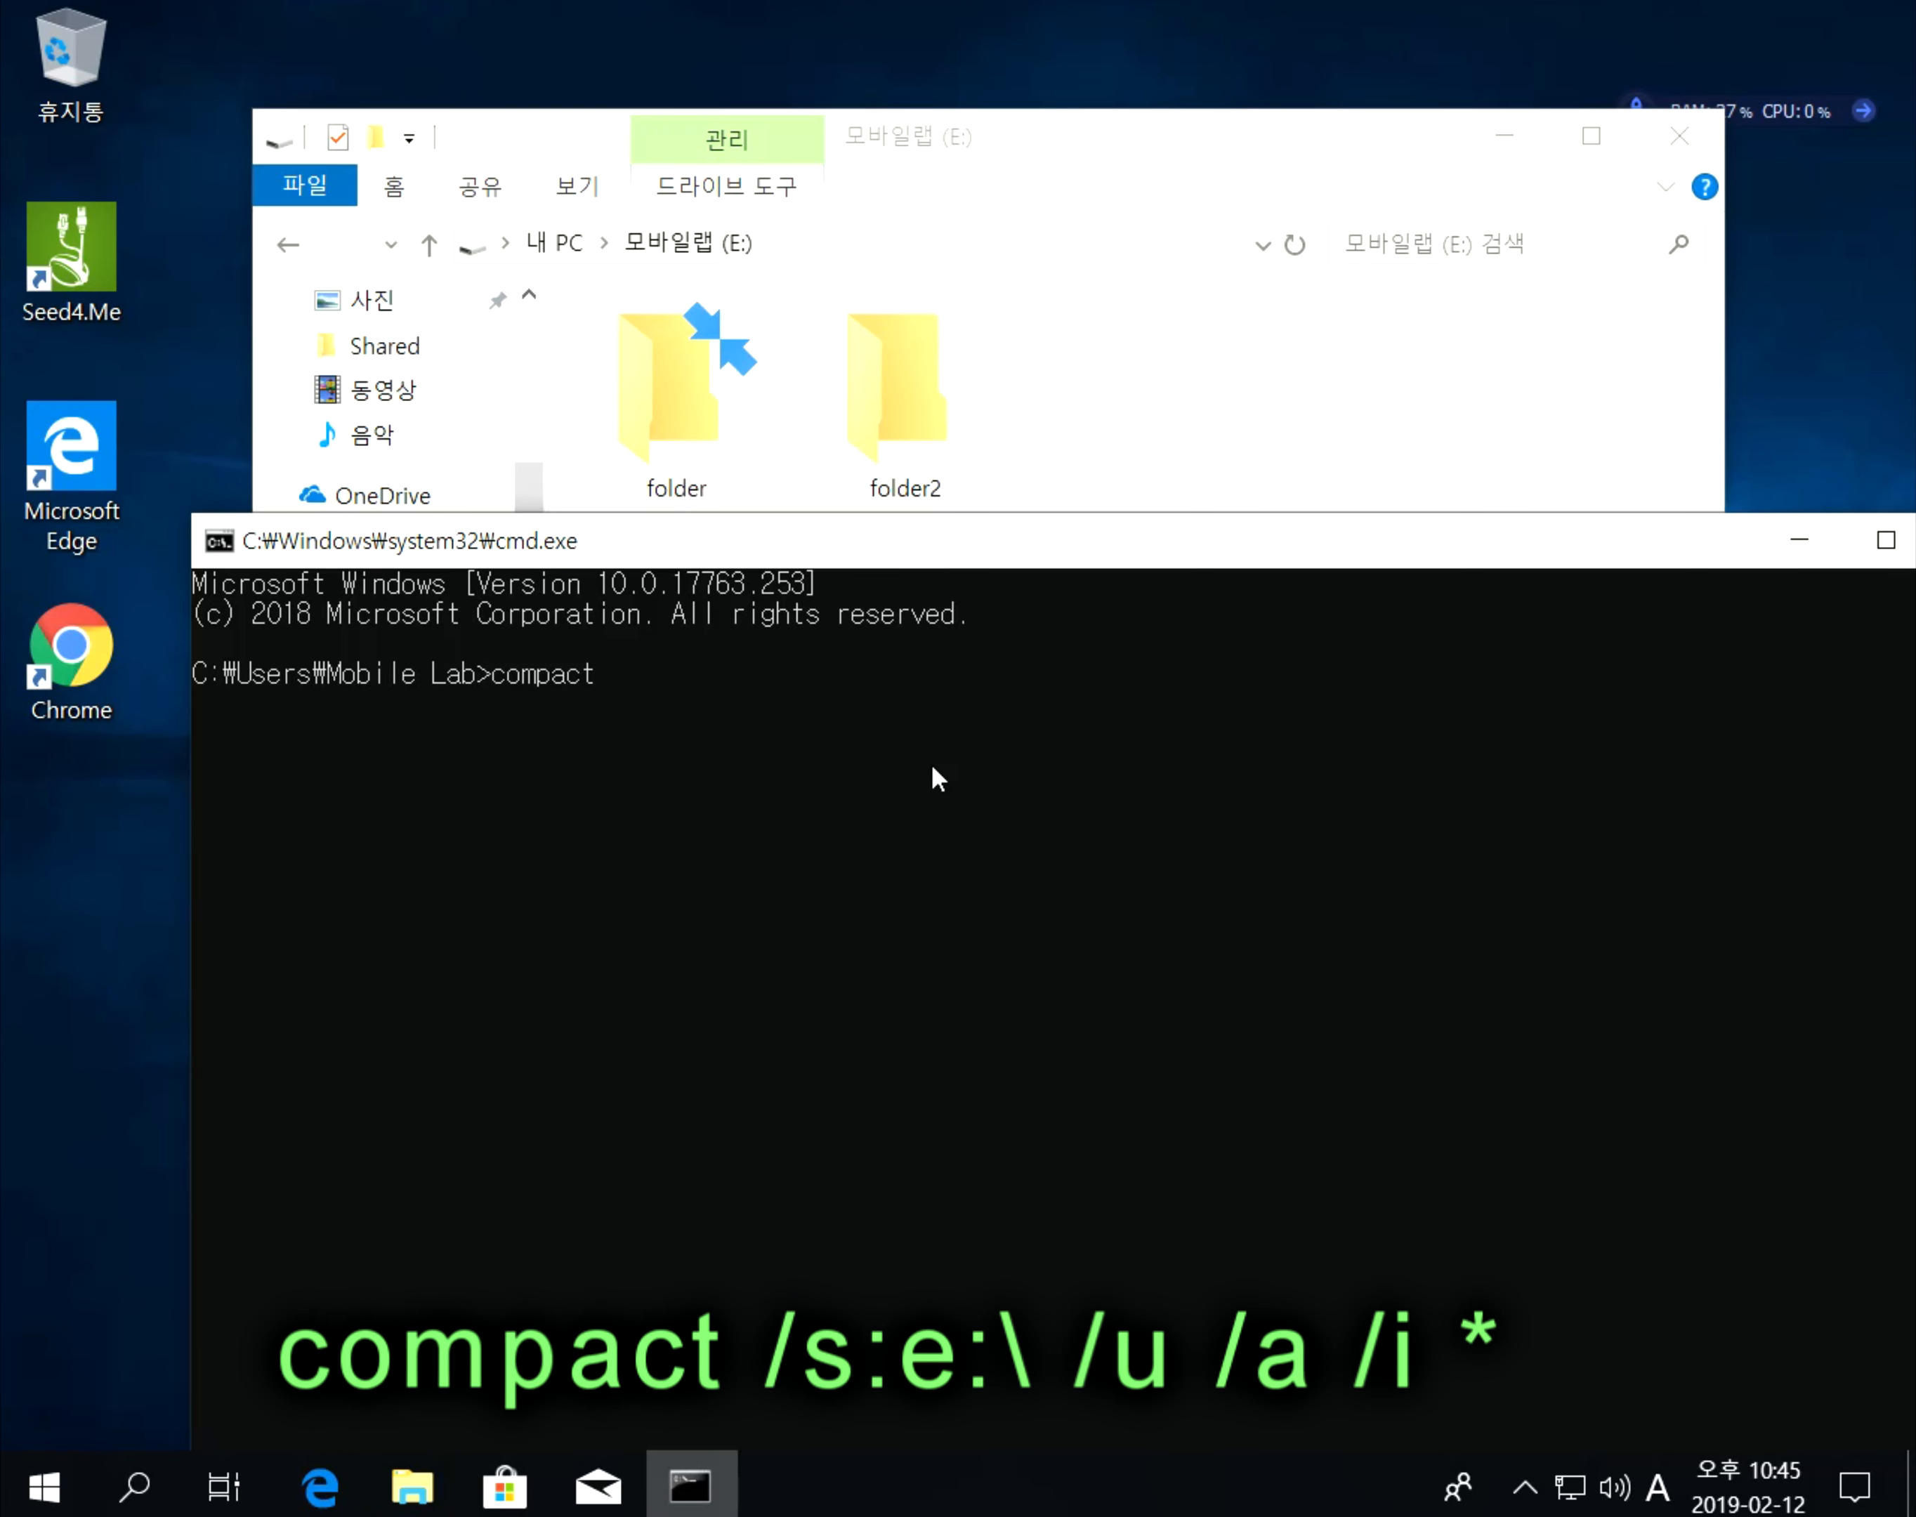
text(s:)
drag(824, 554, 1424, 483)
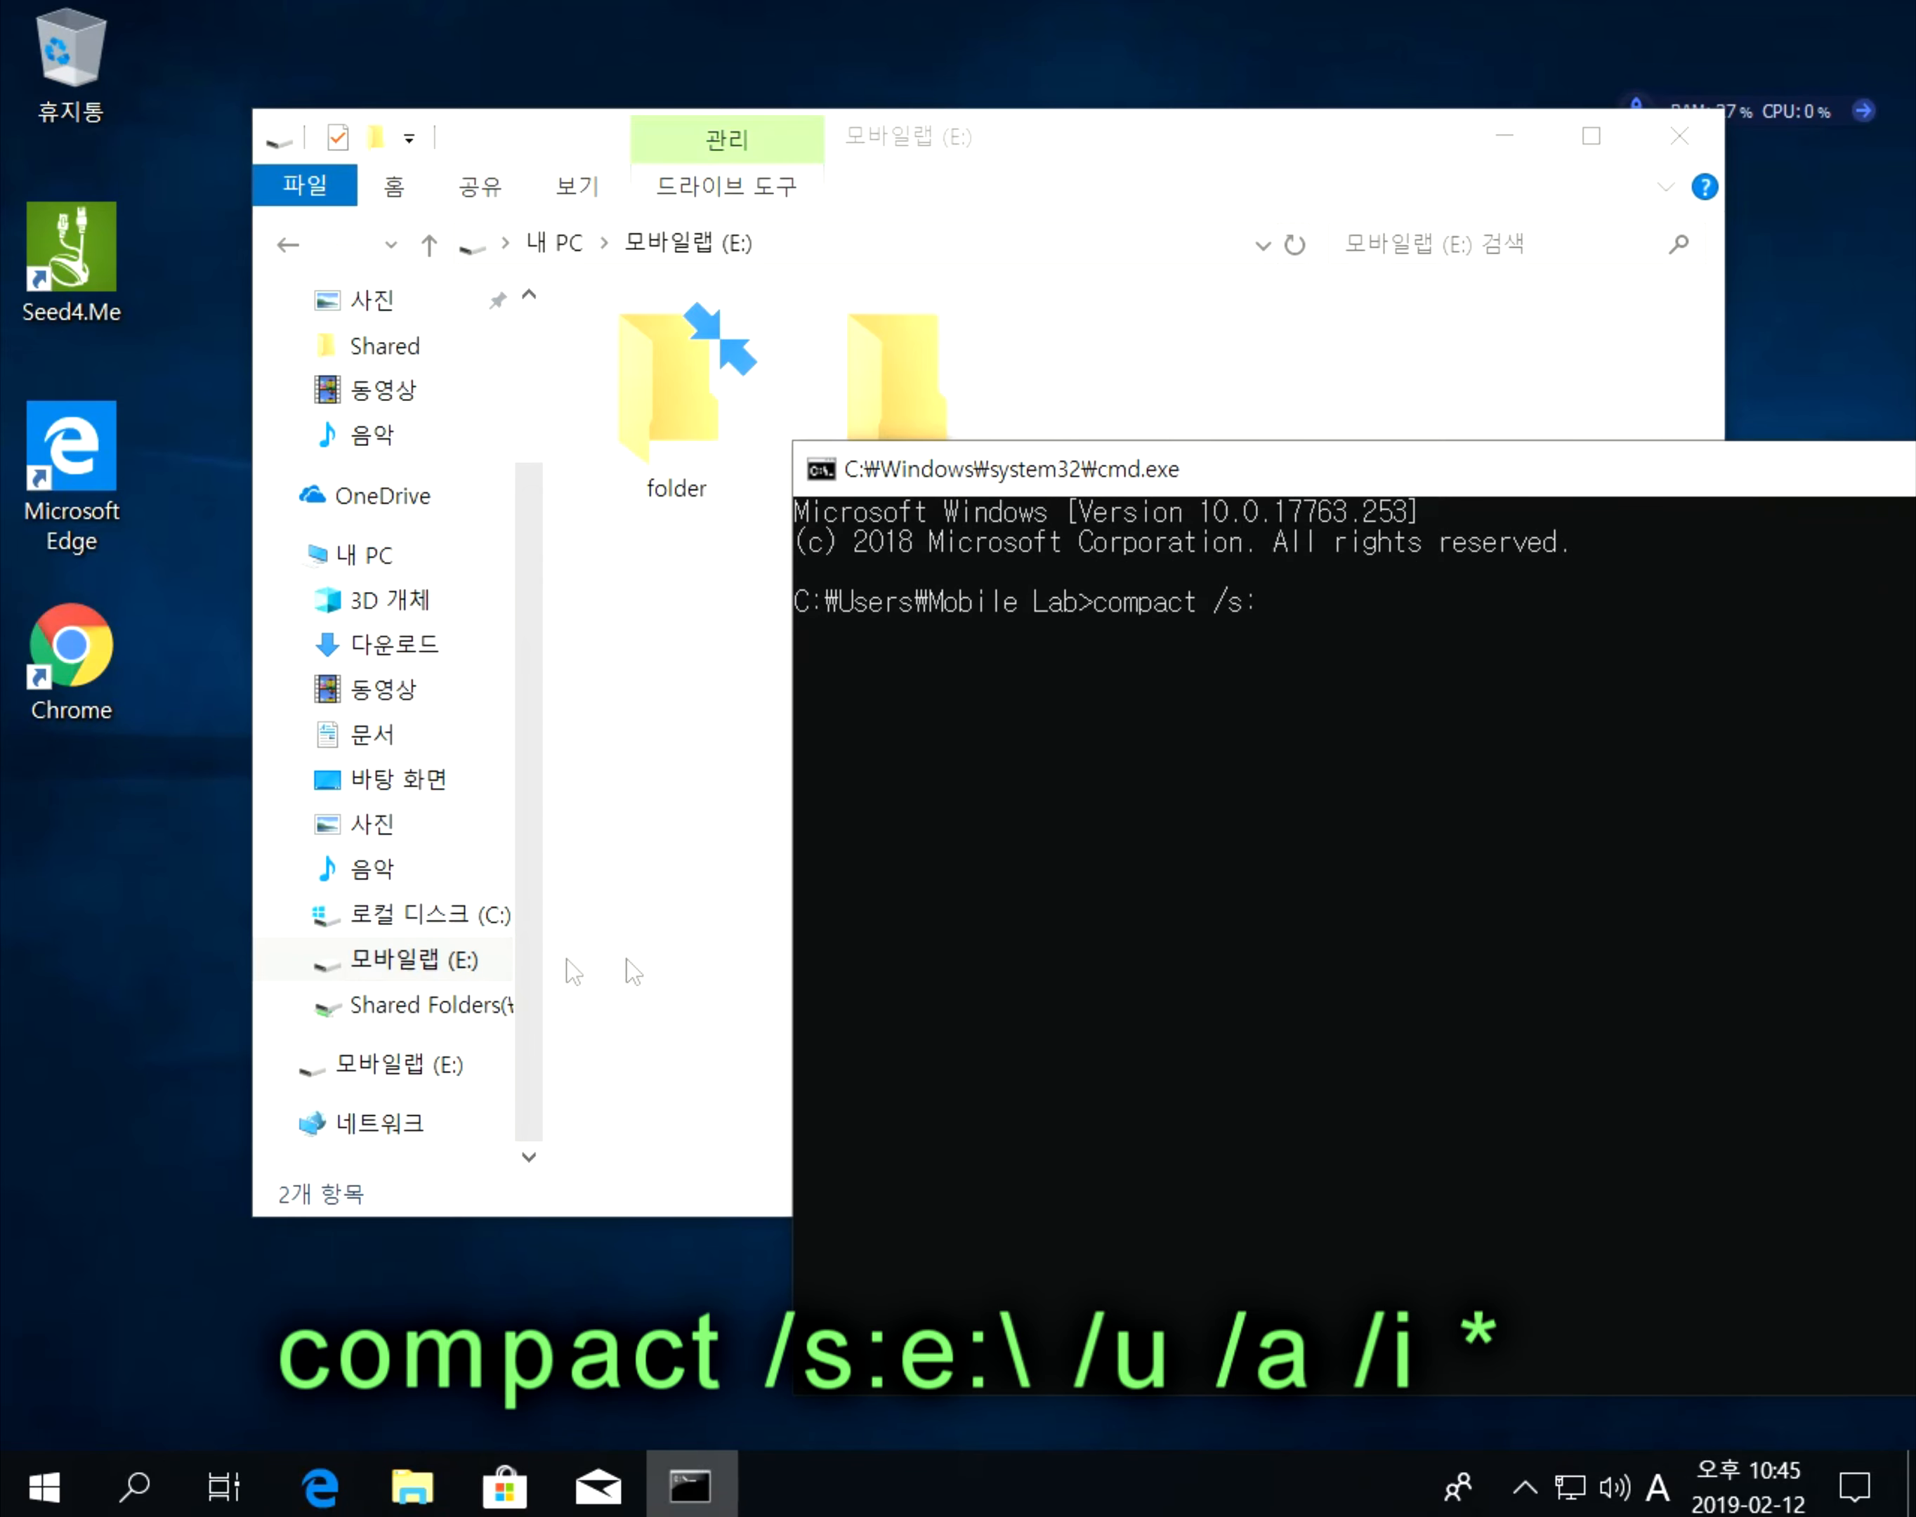
drag(1276, 484, 1065, 561)
text(e:)
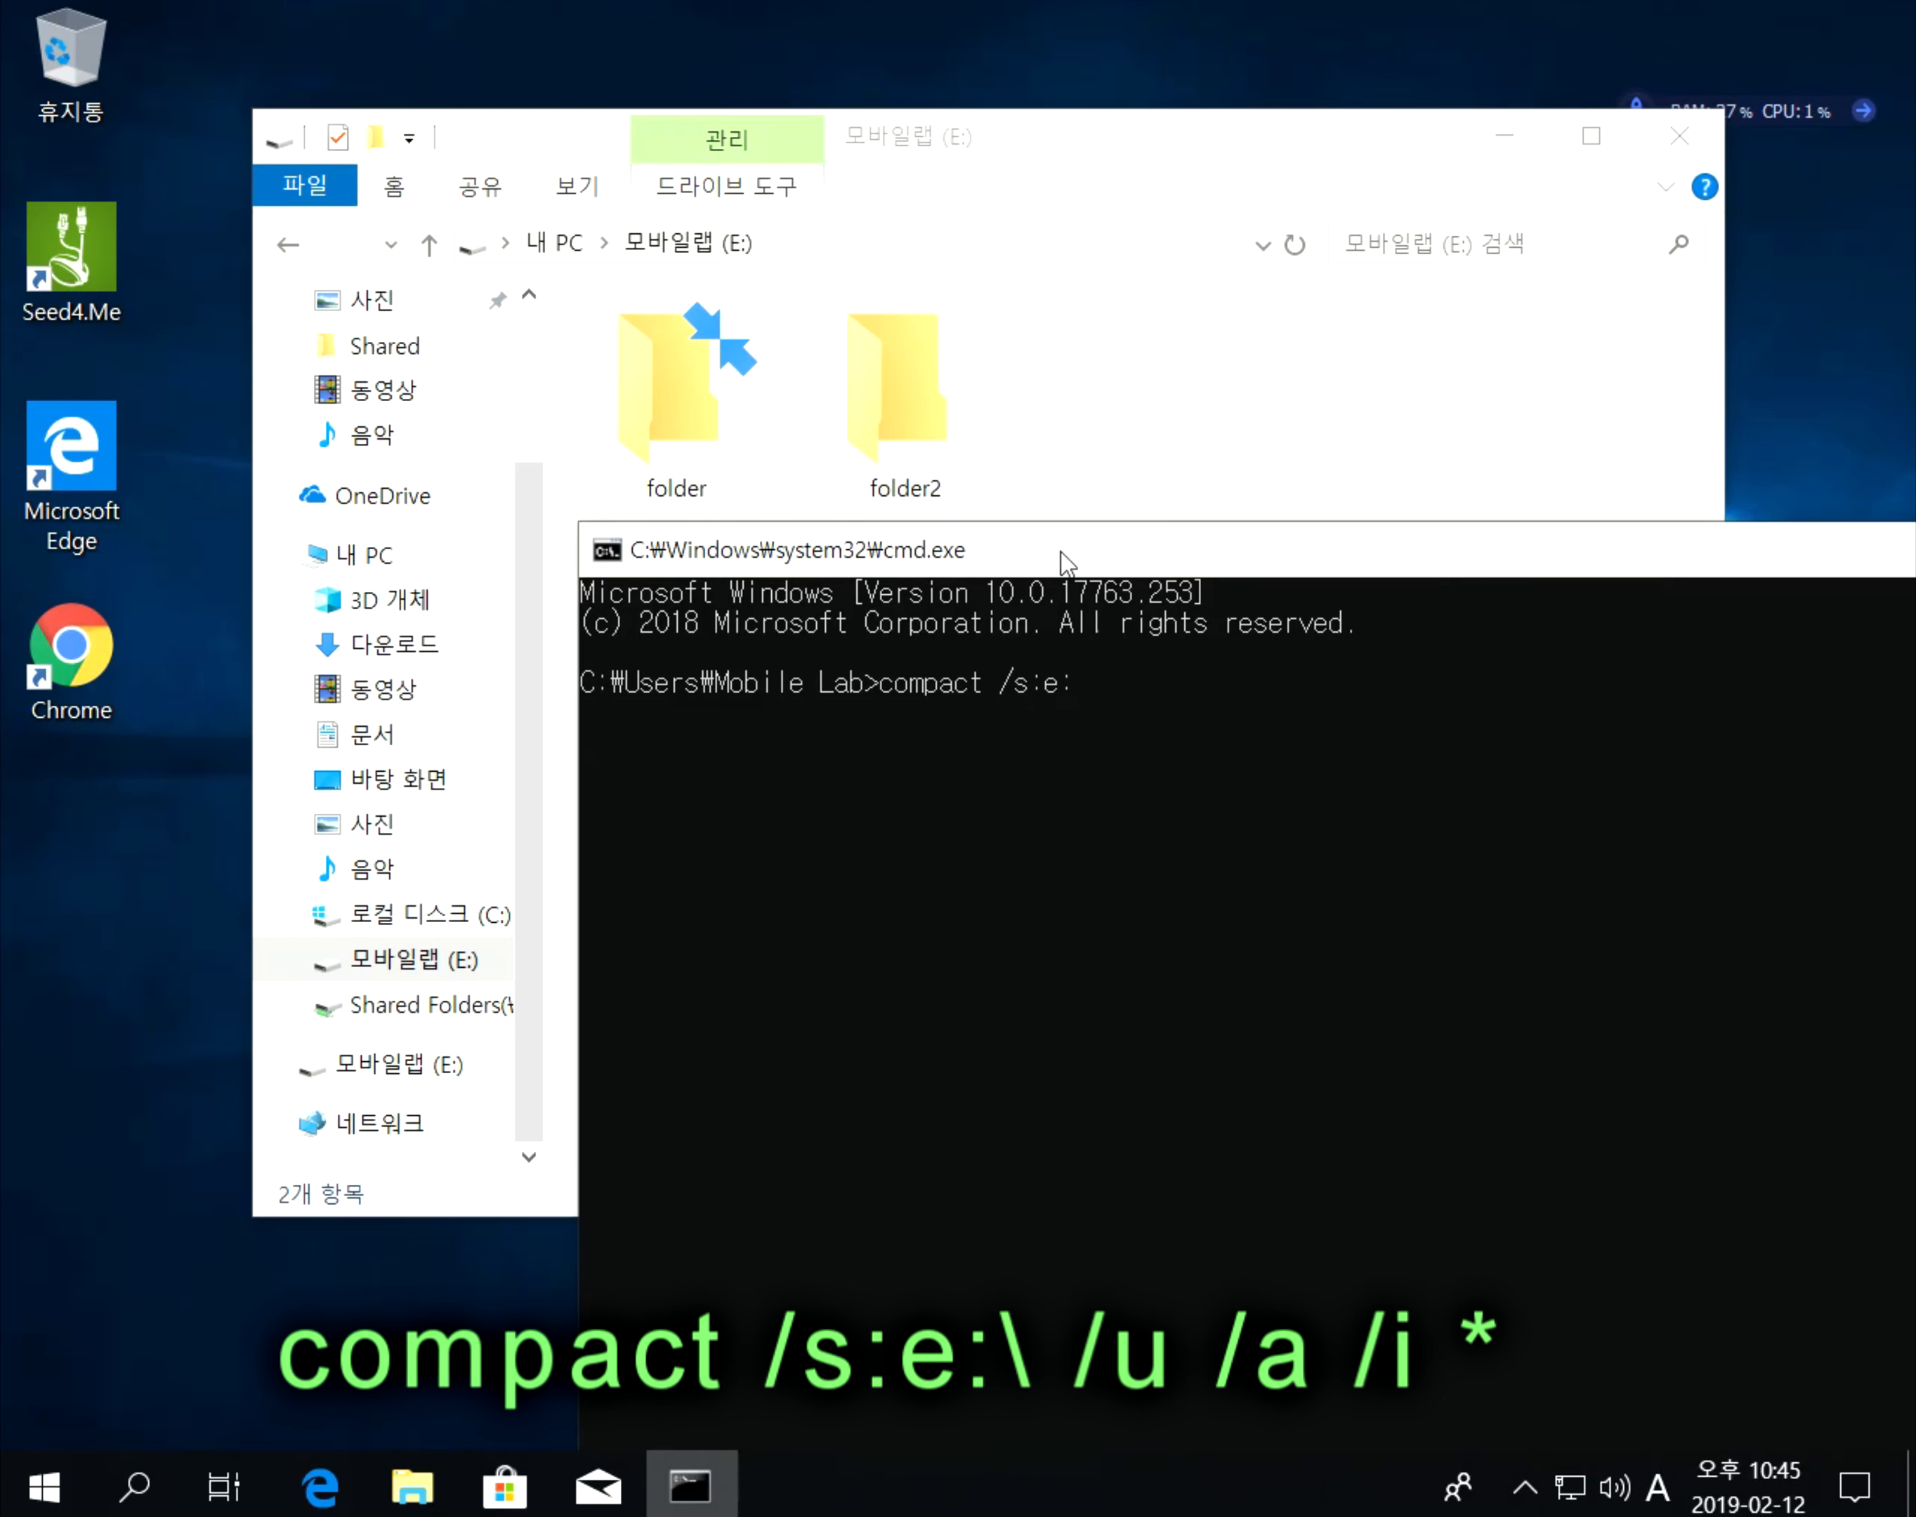
text(\)
text(/u)
text( /a)
text( /i)
text( *)
drag(1066, 561, 866, 568)
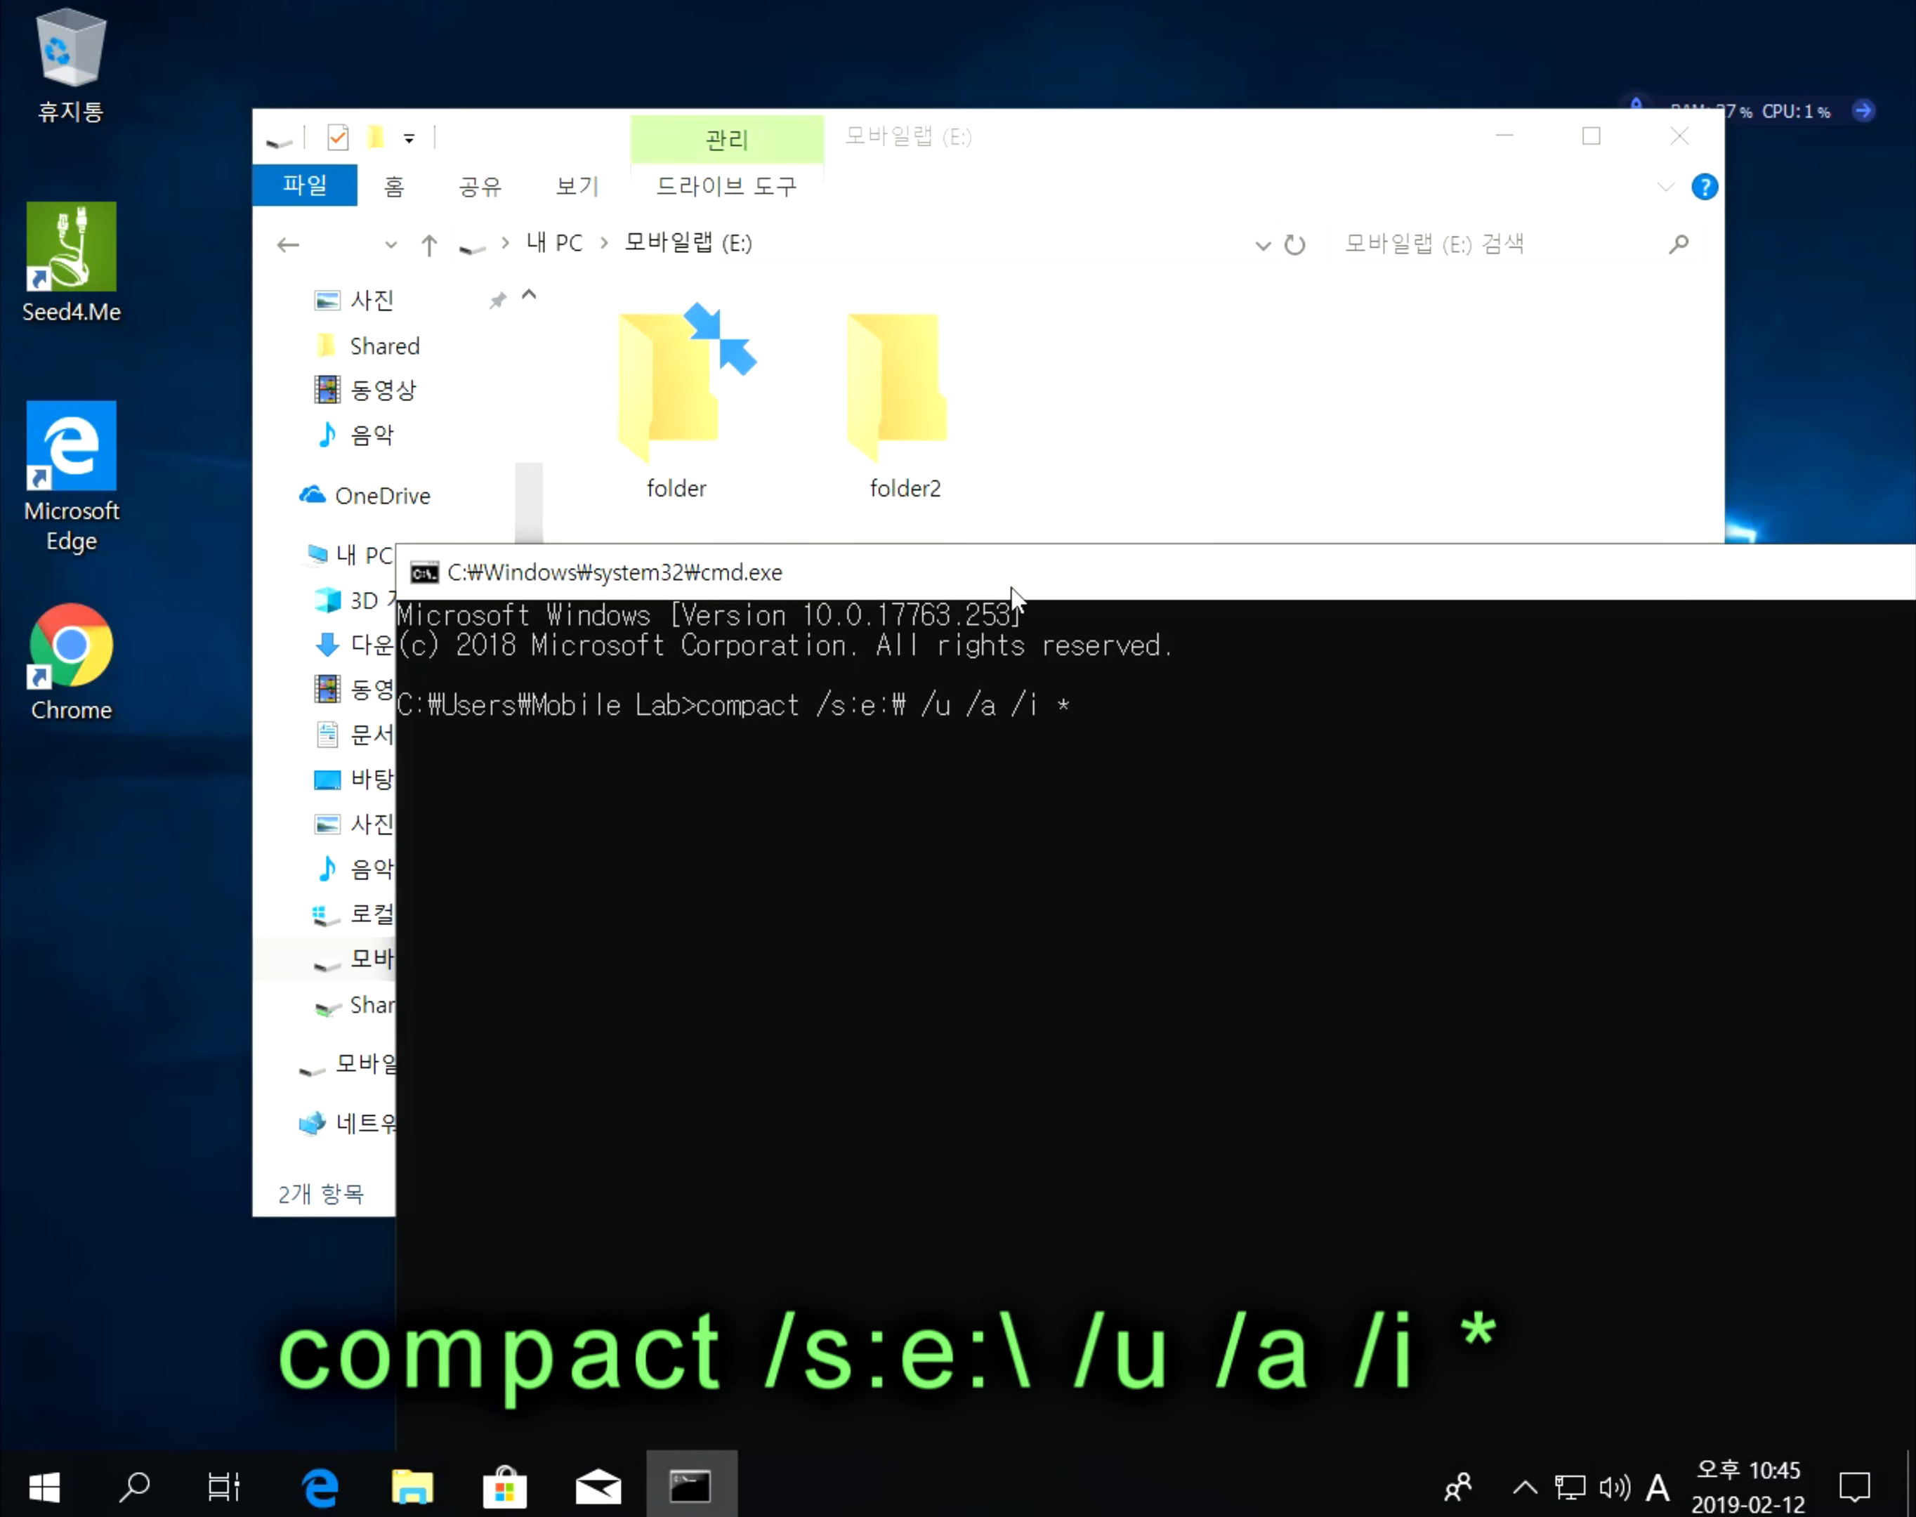
click(1161, 717)
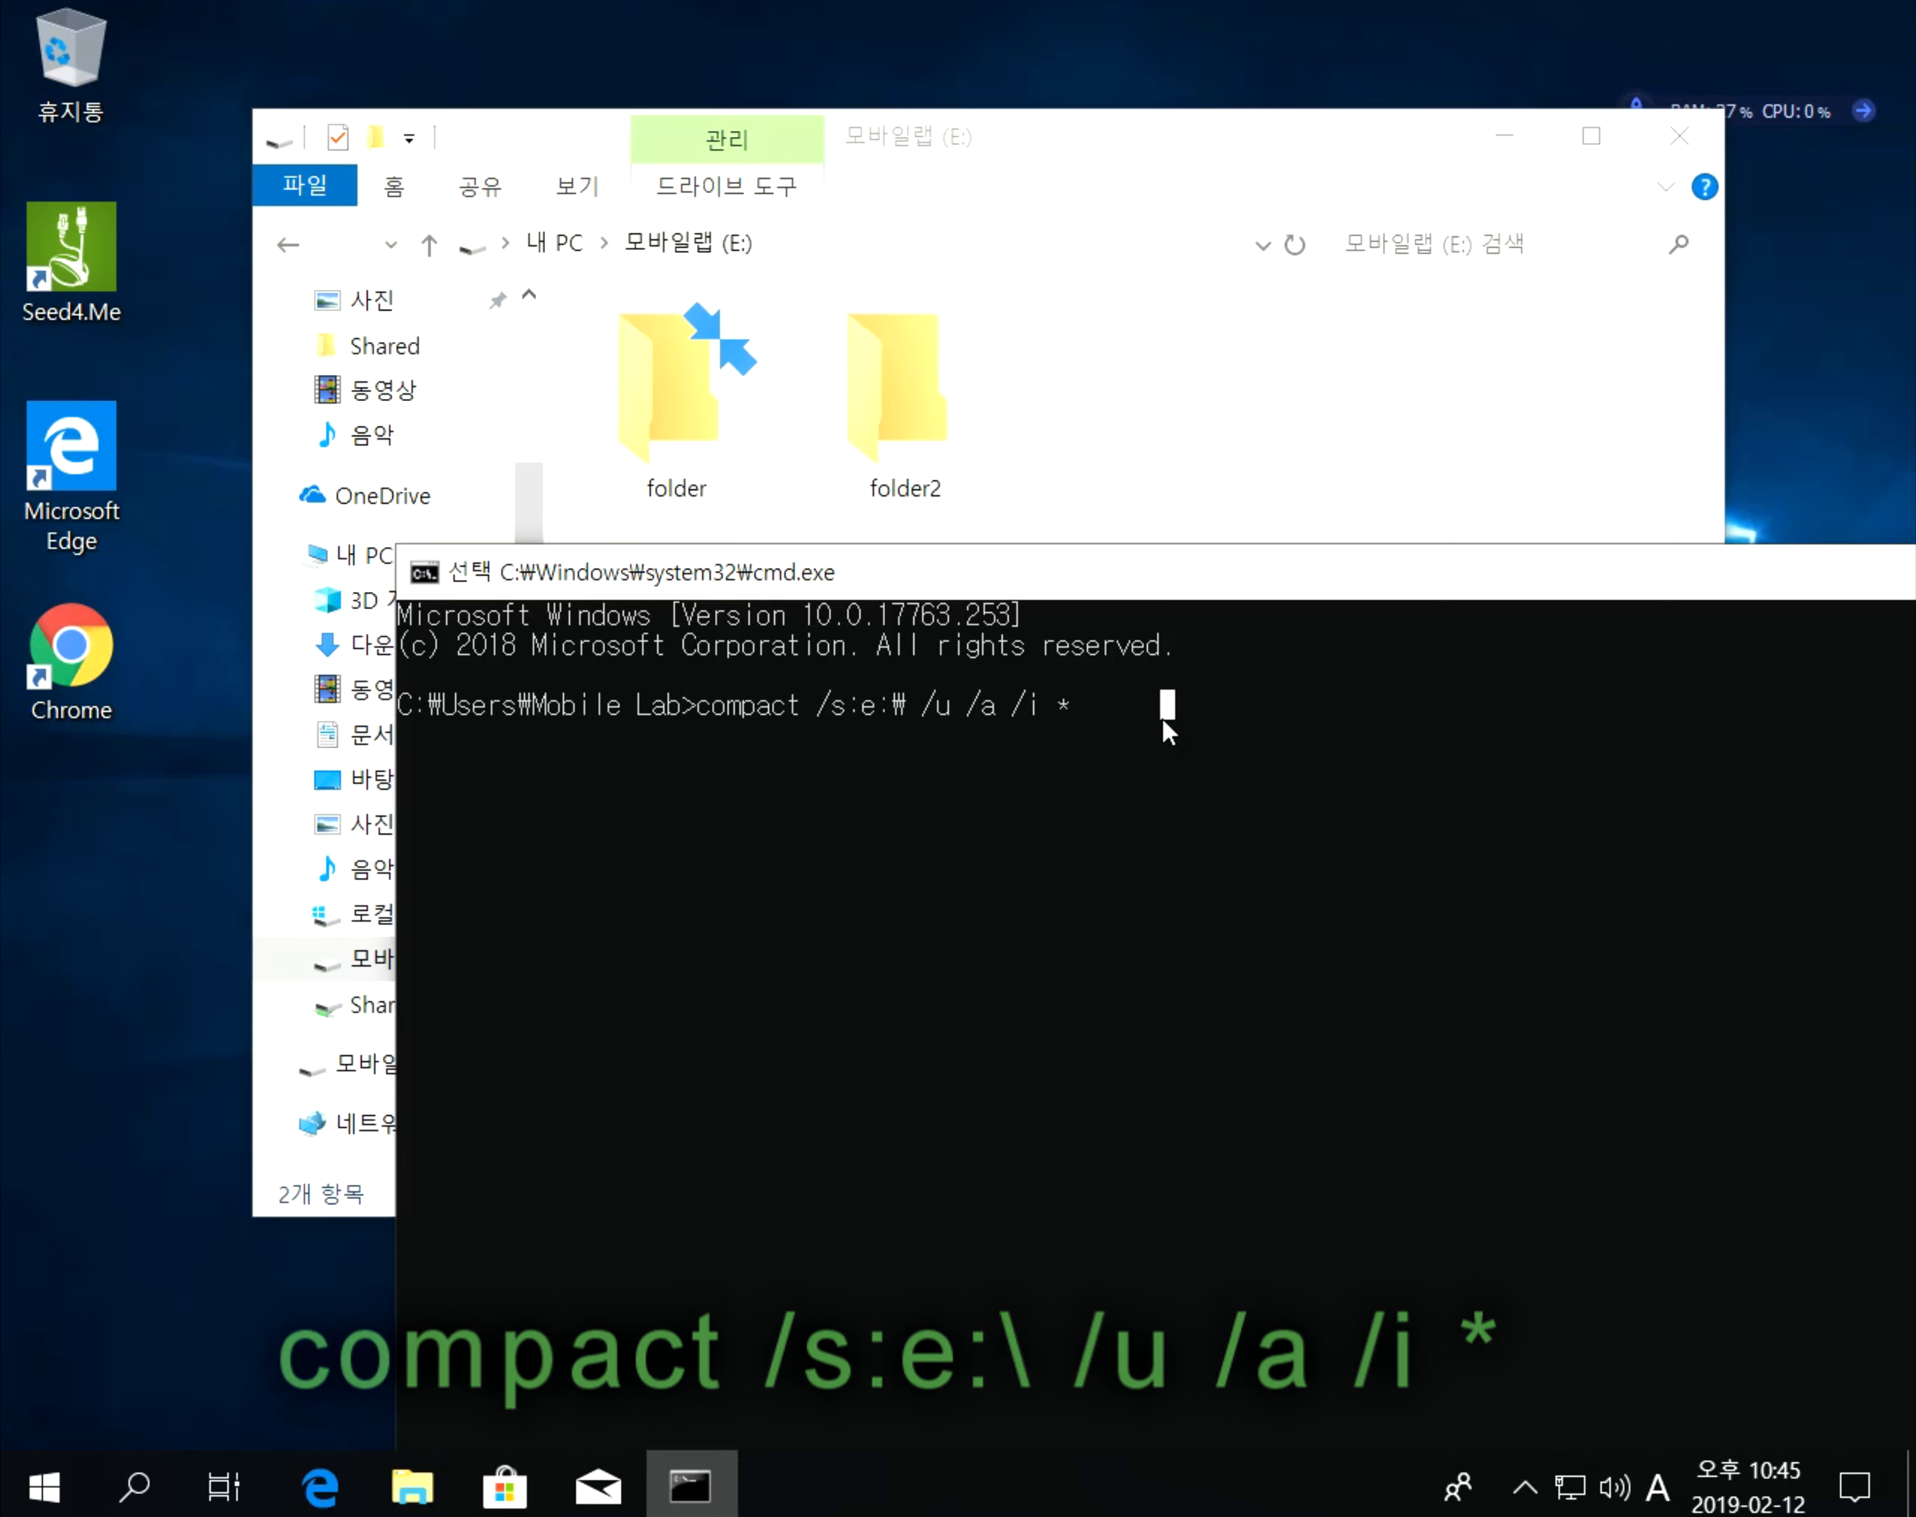
key(Escape)
key(Return)
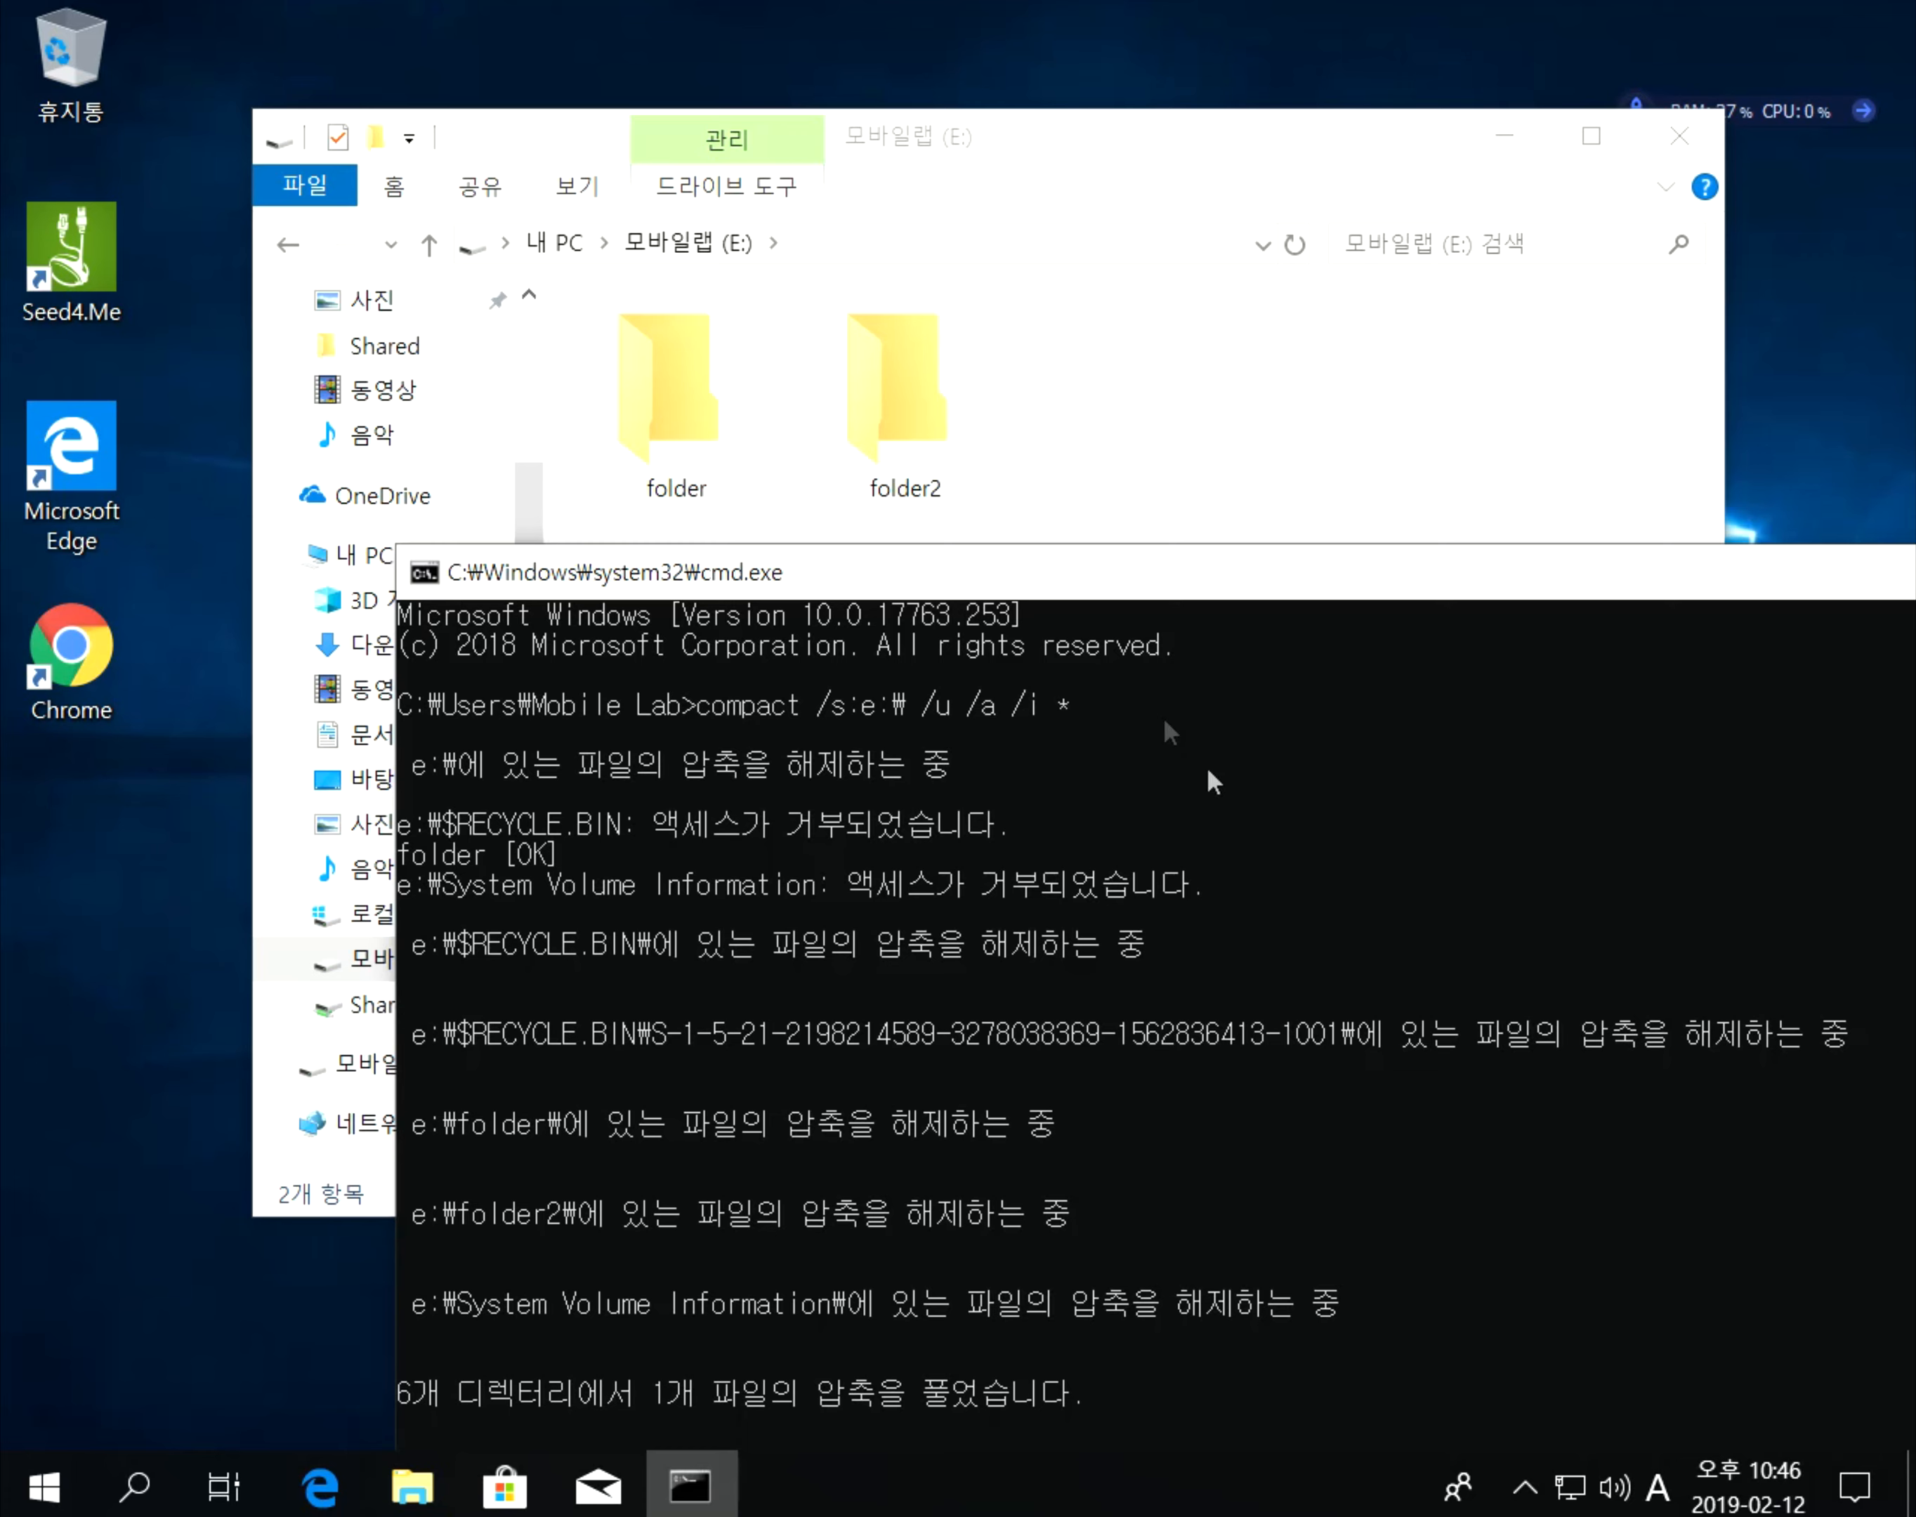
Review the compact command's output and compare the folder icons on the E: drive with those in 문서.
scroll(1207, 843, down, 5)
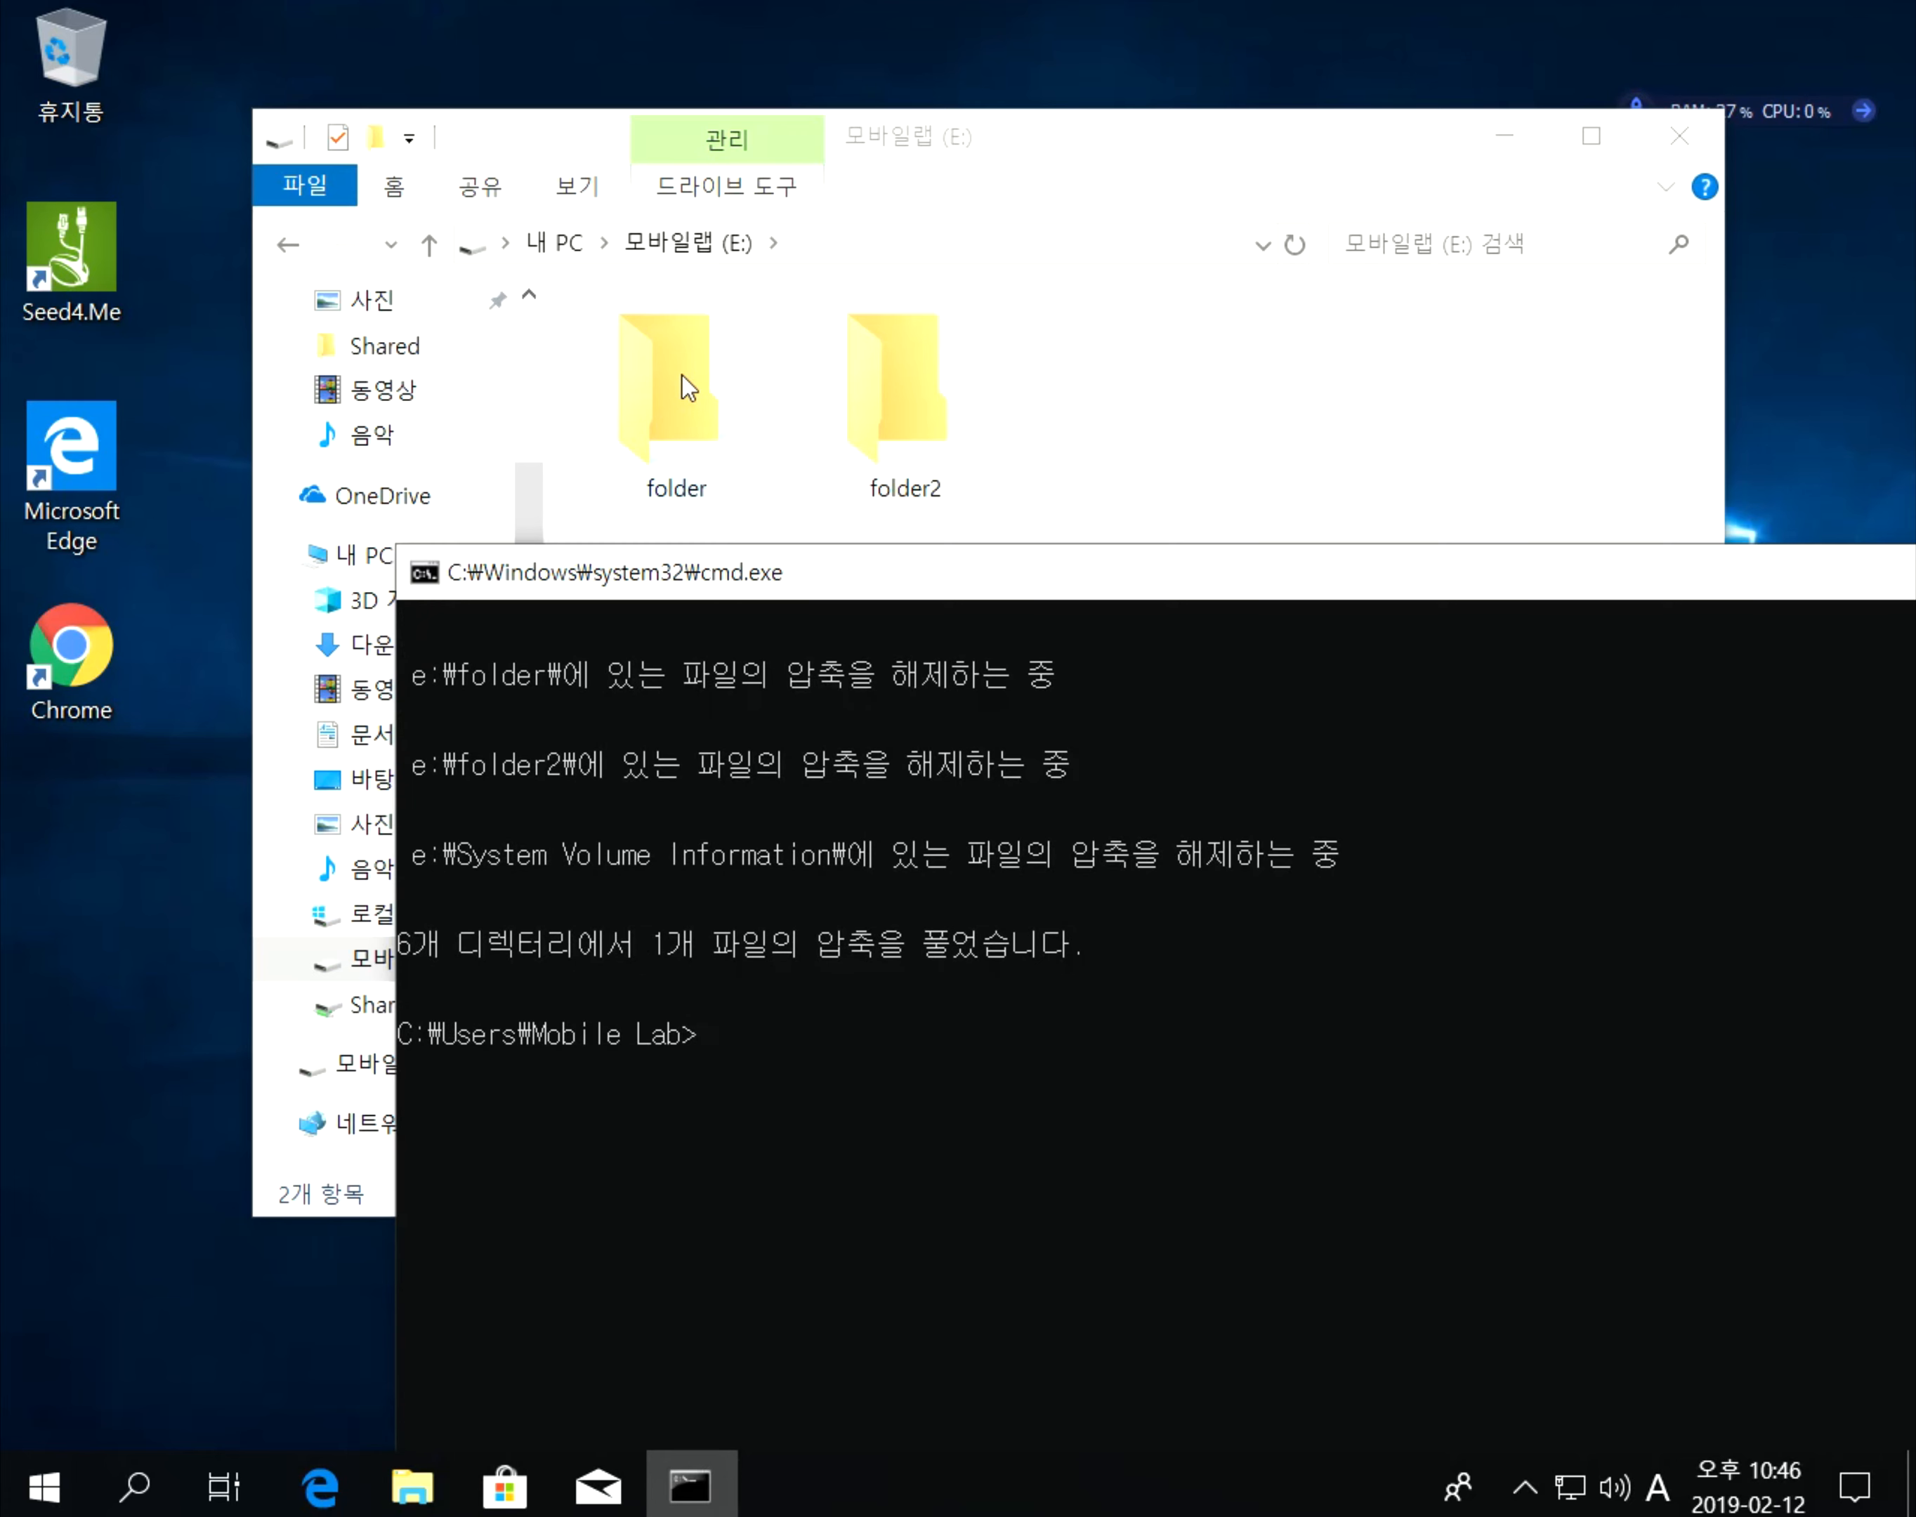
drag(855, 577, 1208, 515)
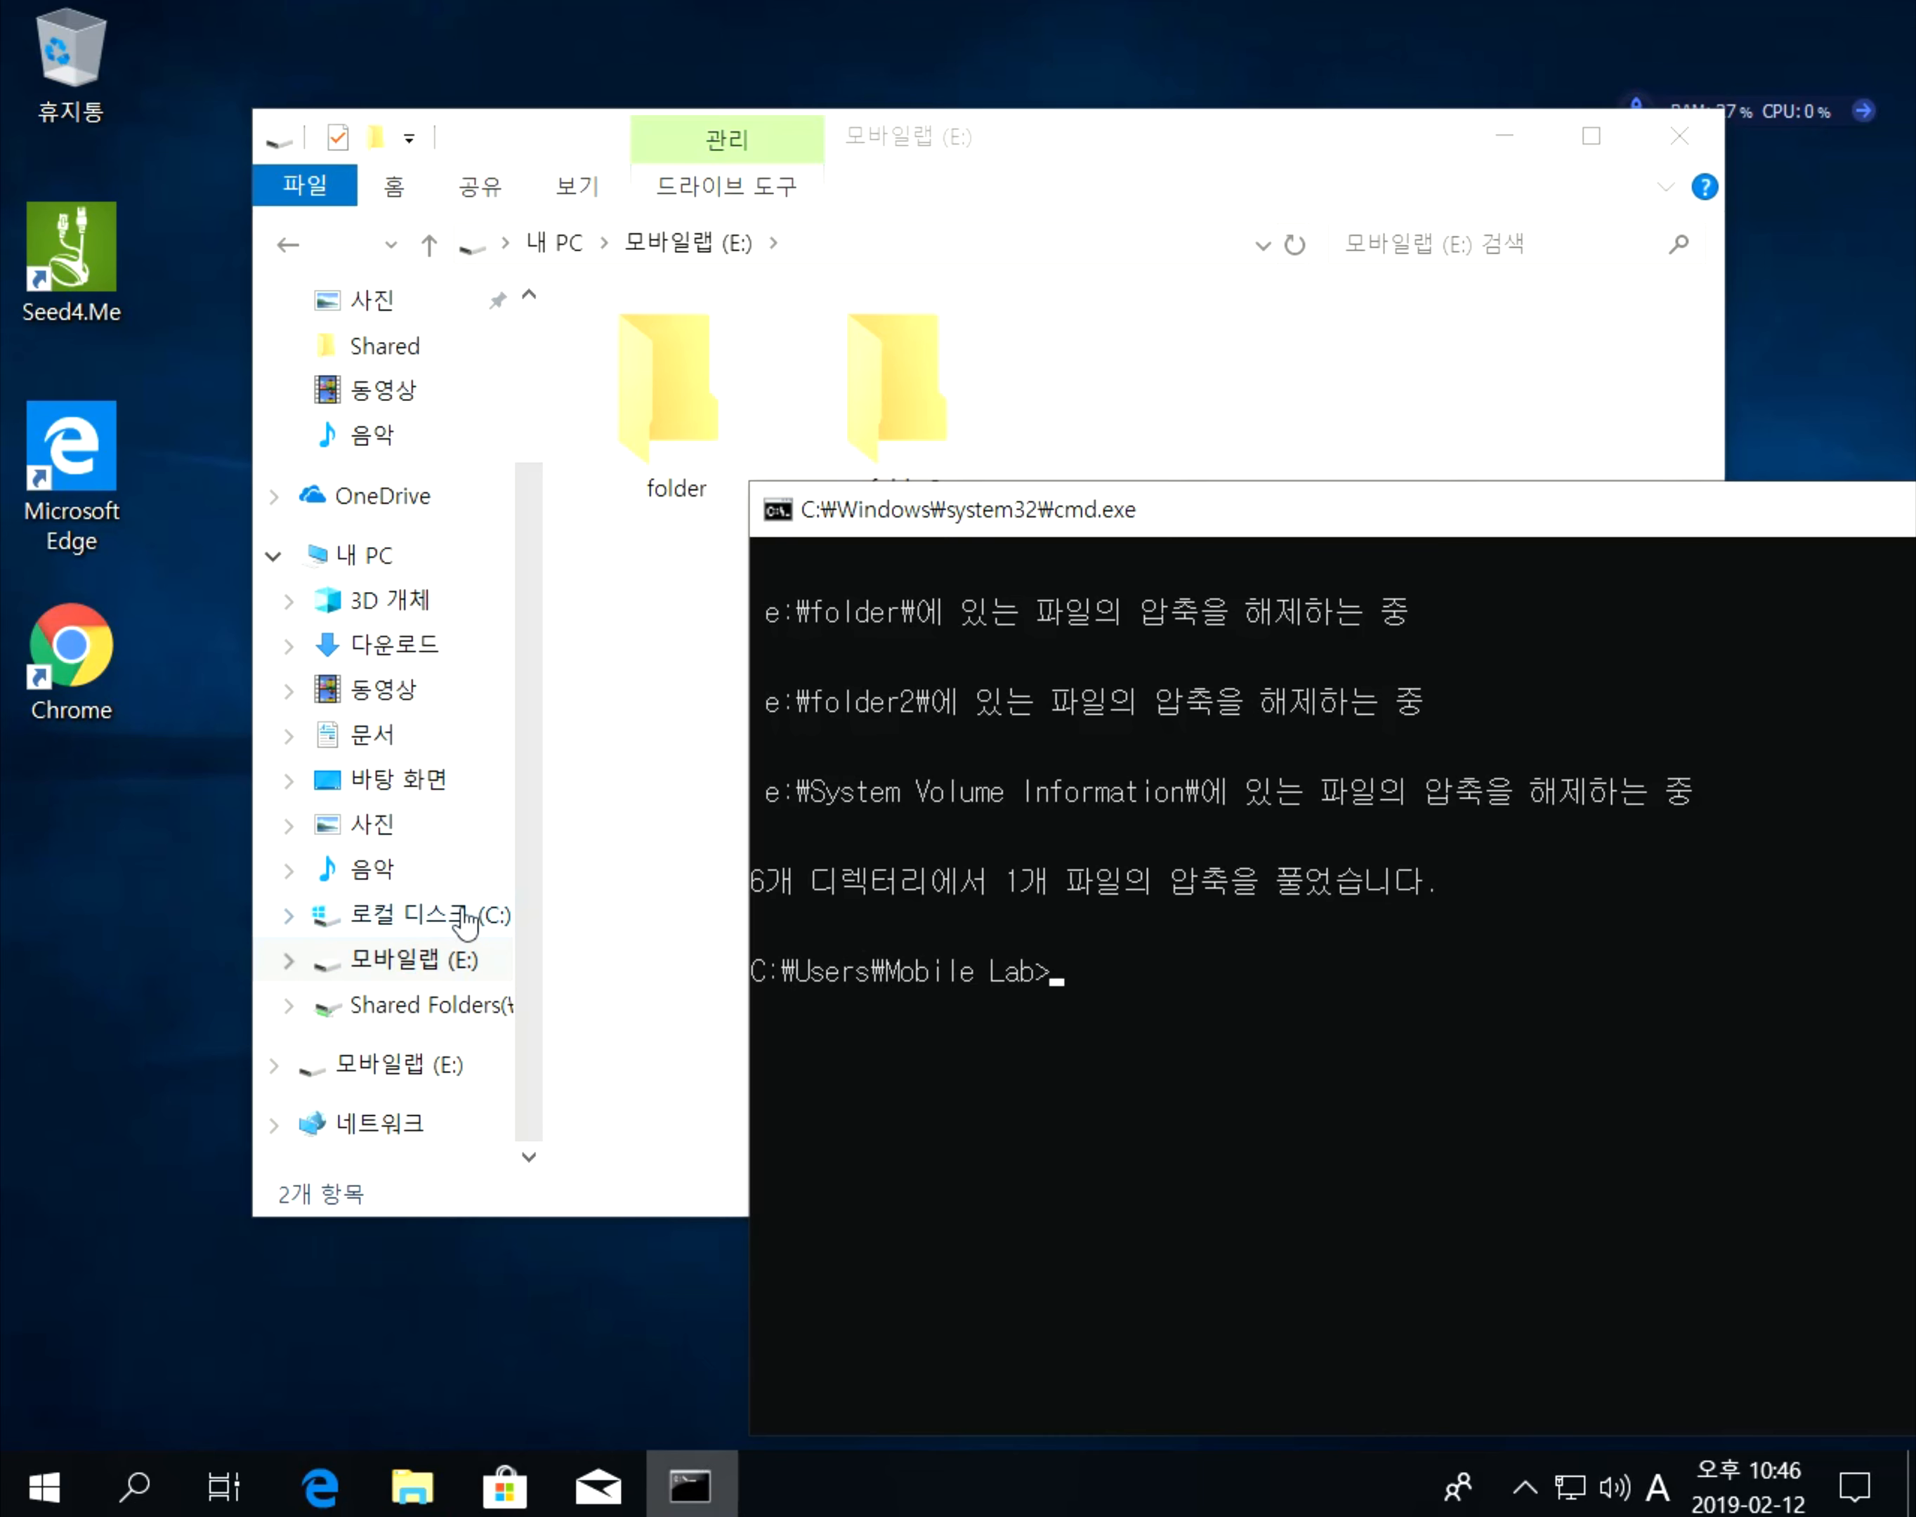
click(384, 737)
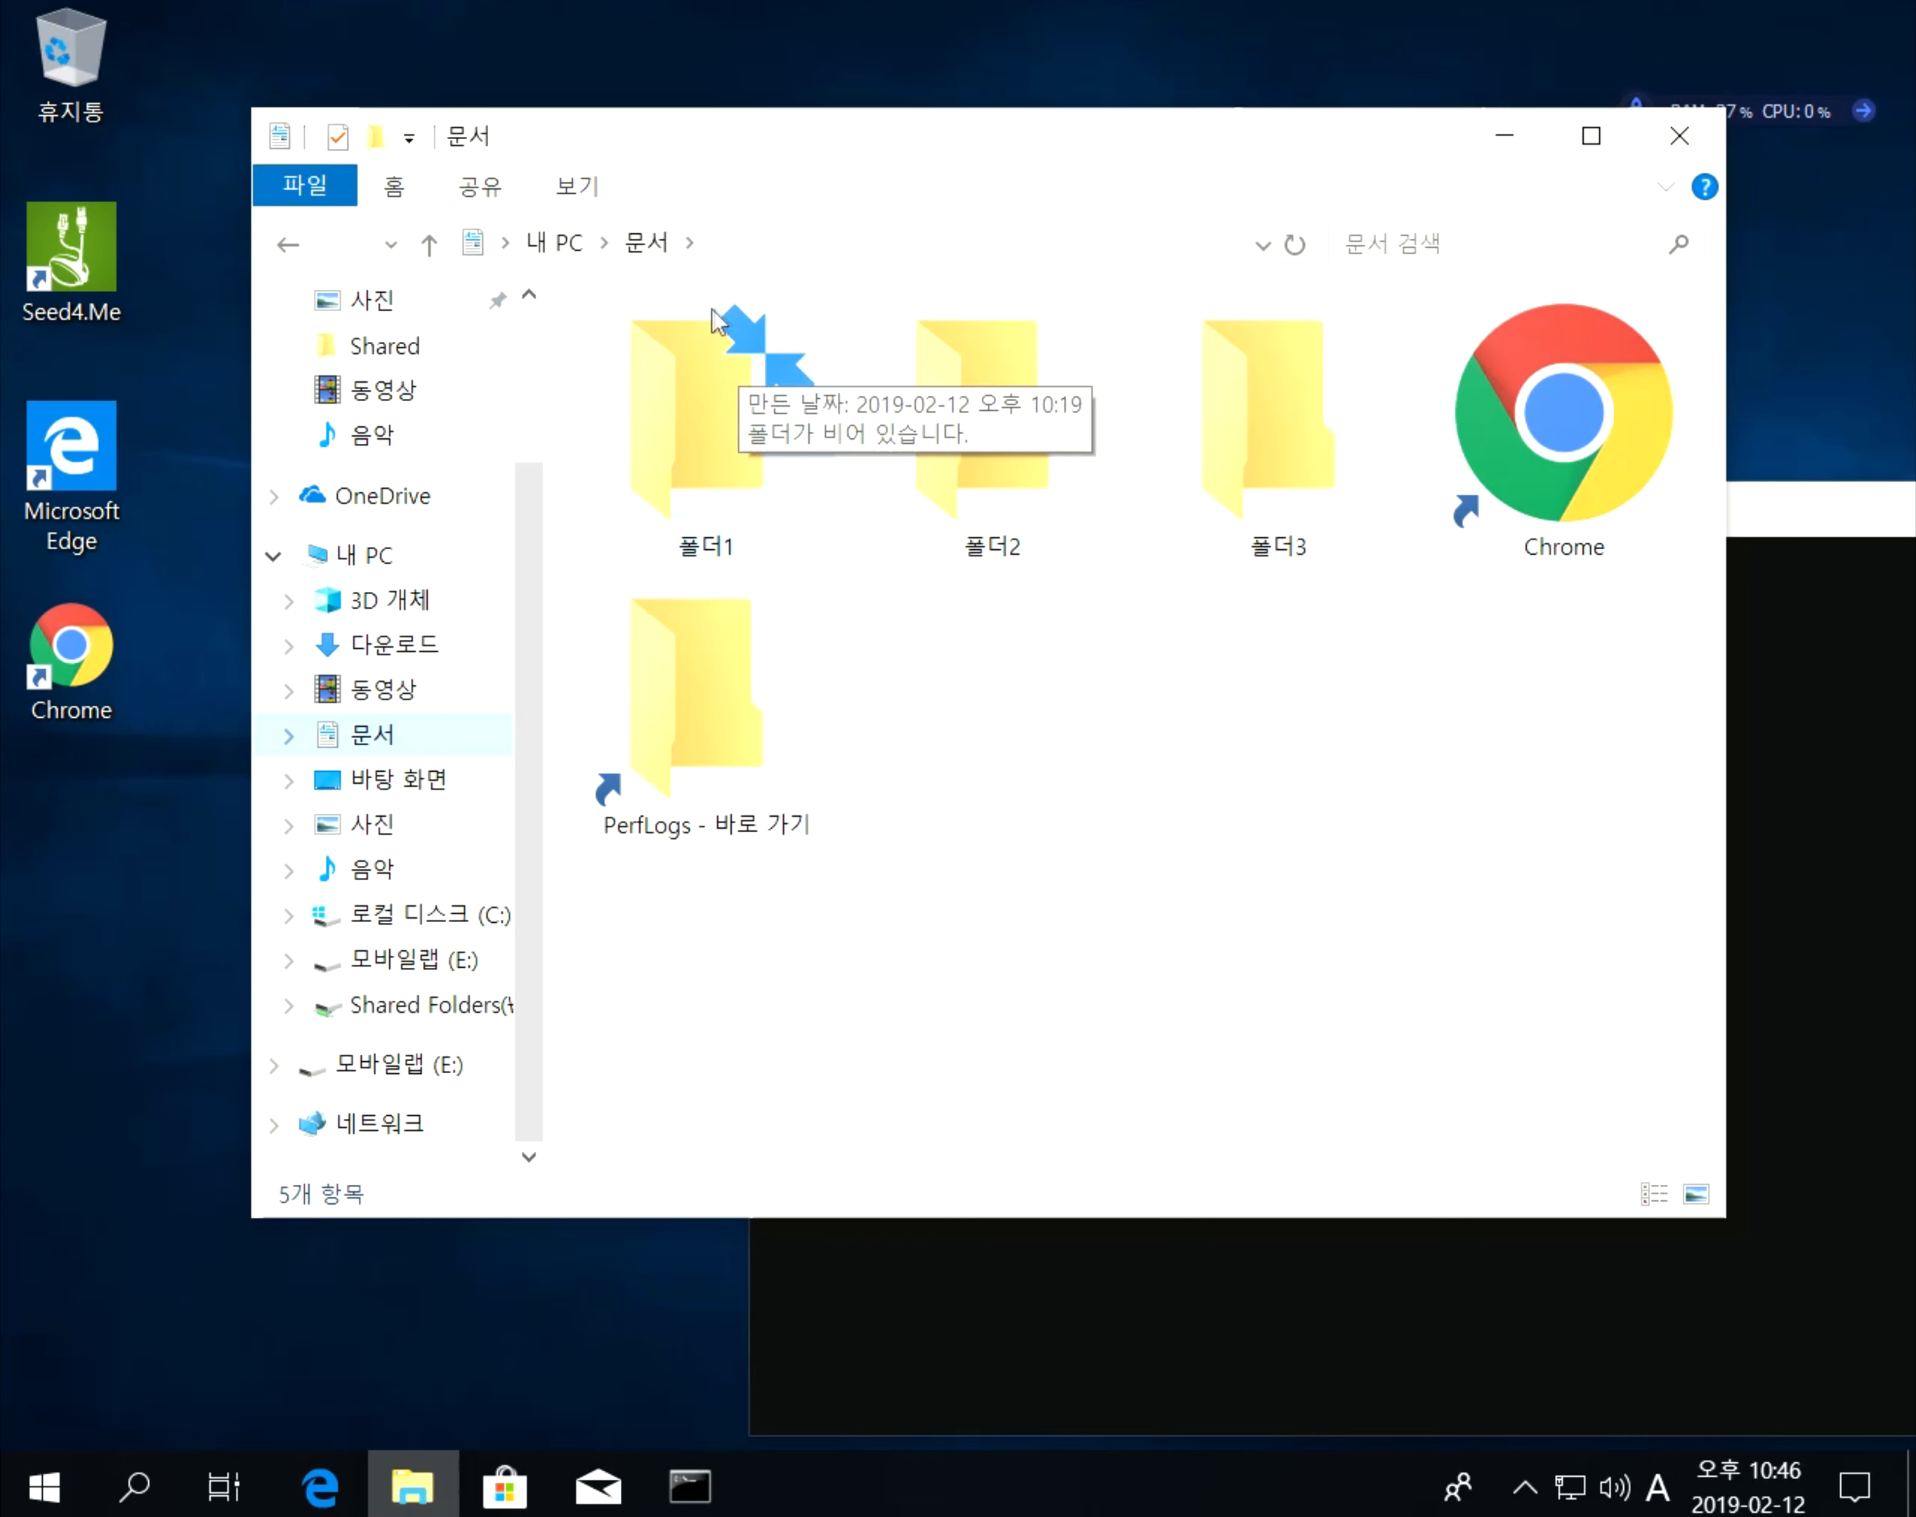
click(445, 961)
drag(1832, 526, 1769, 526)
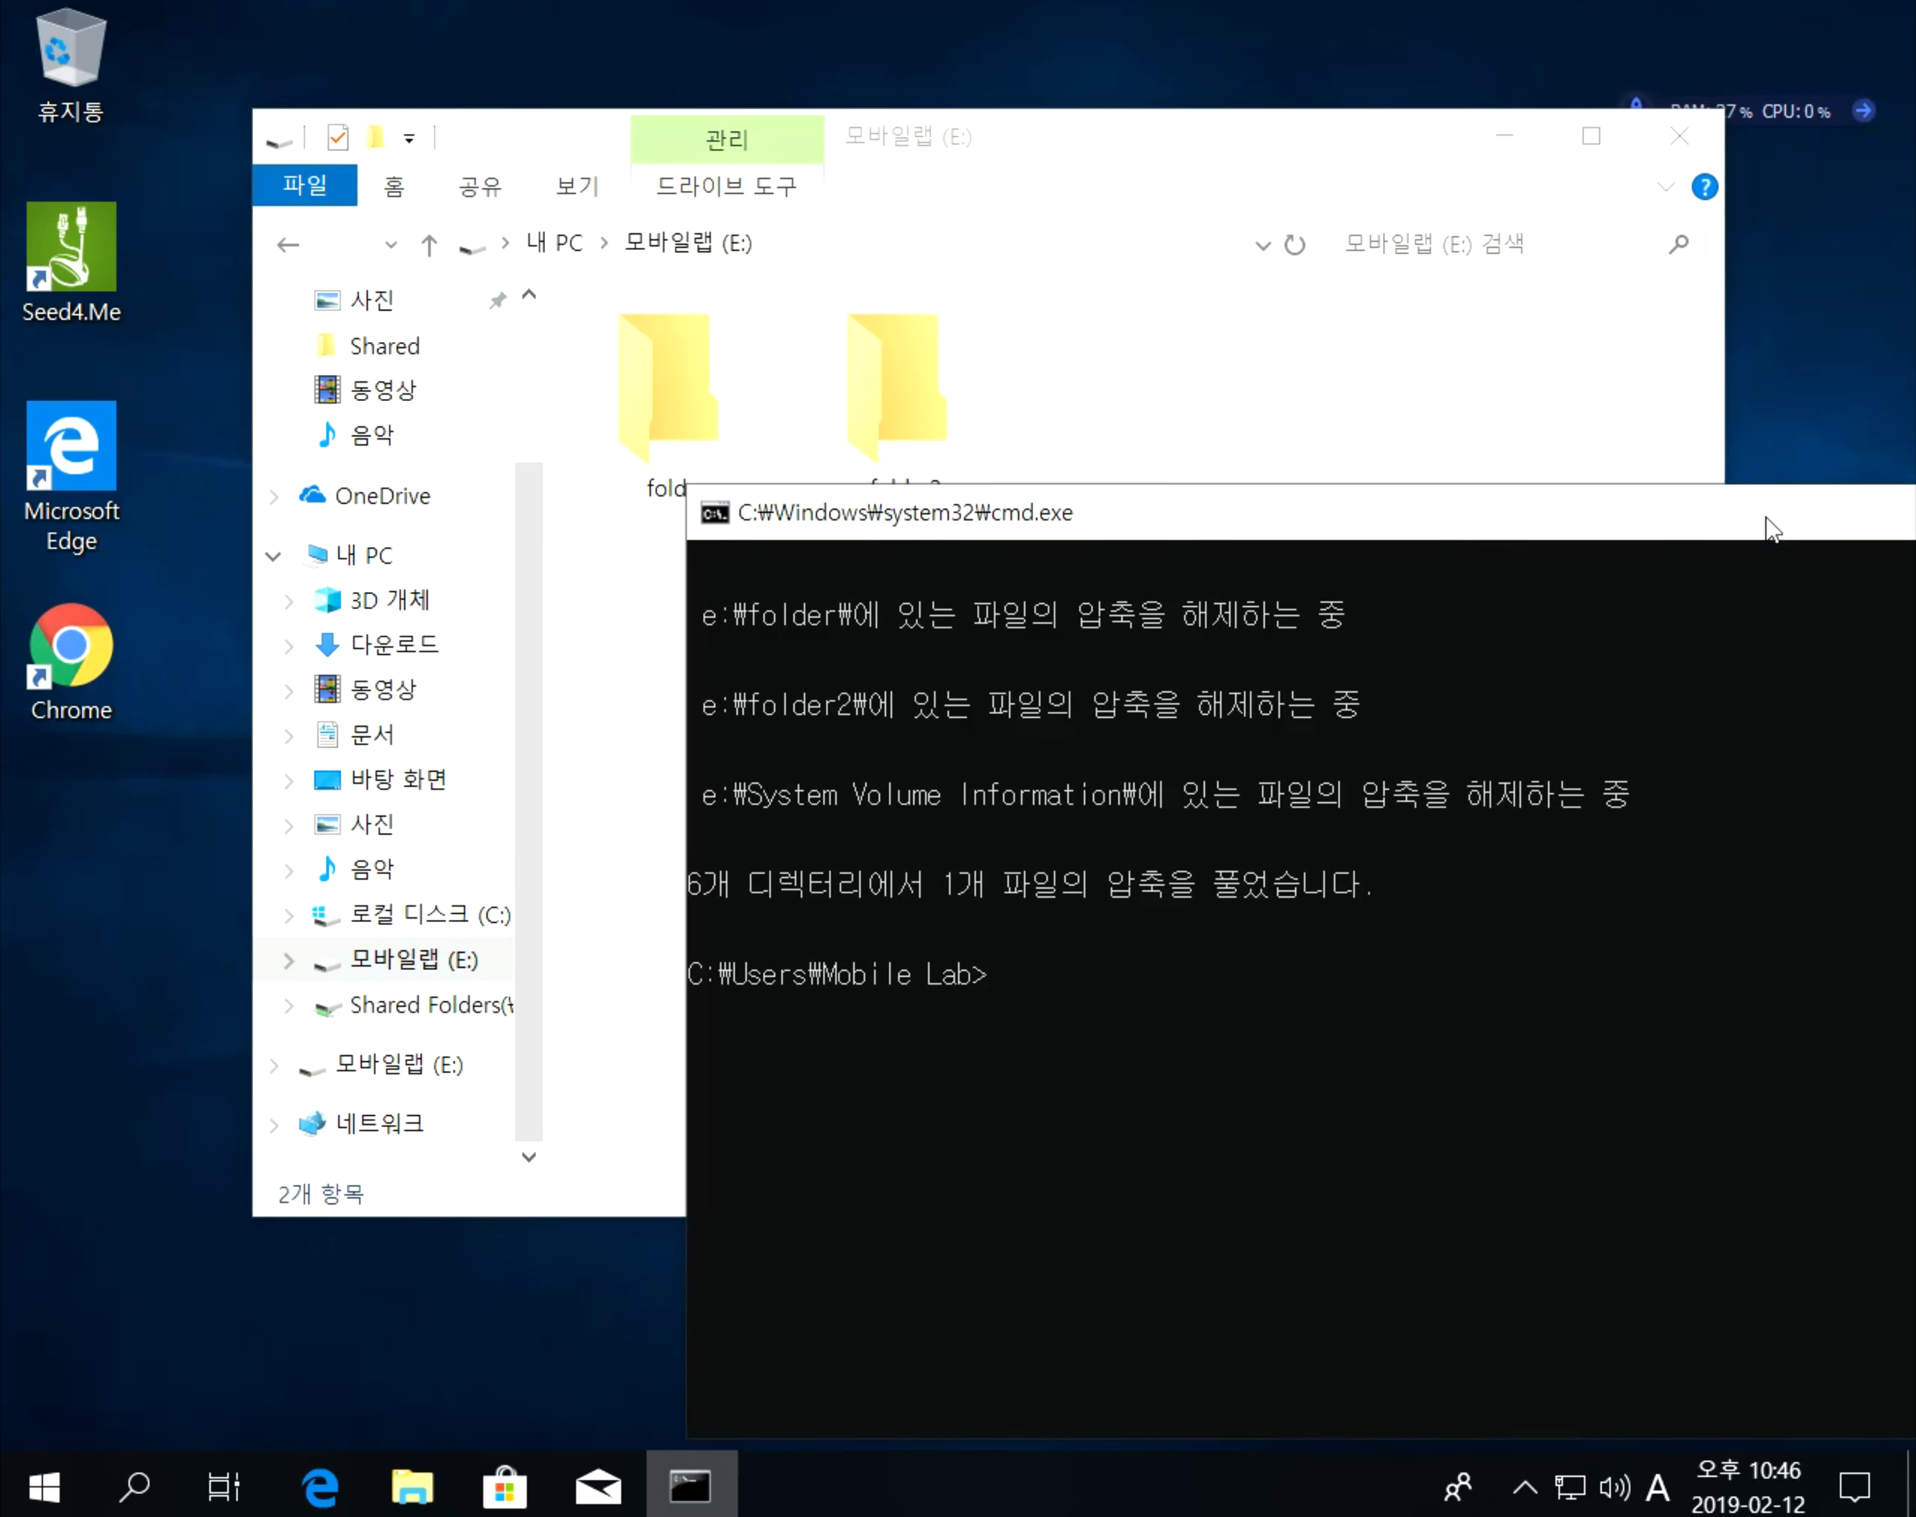
click(369, 737)
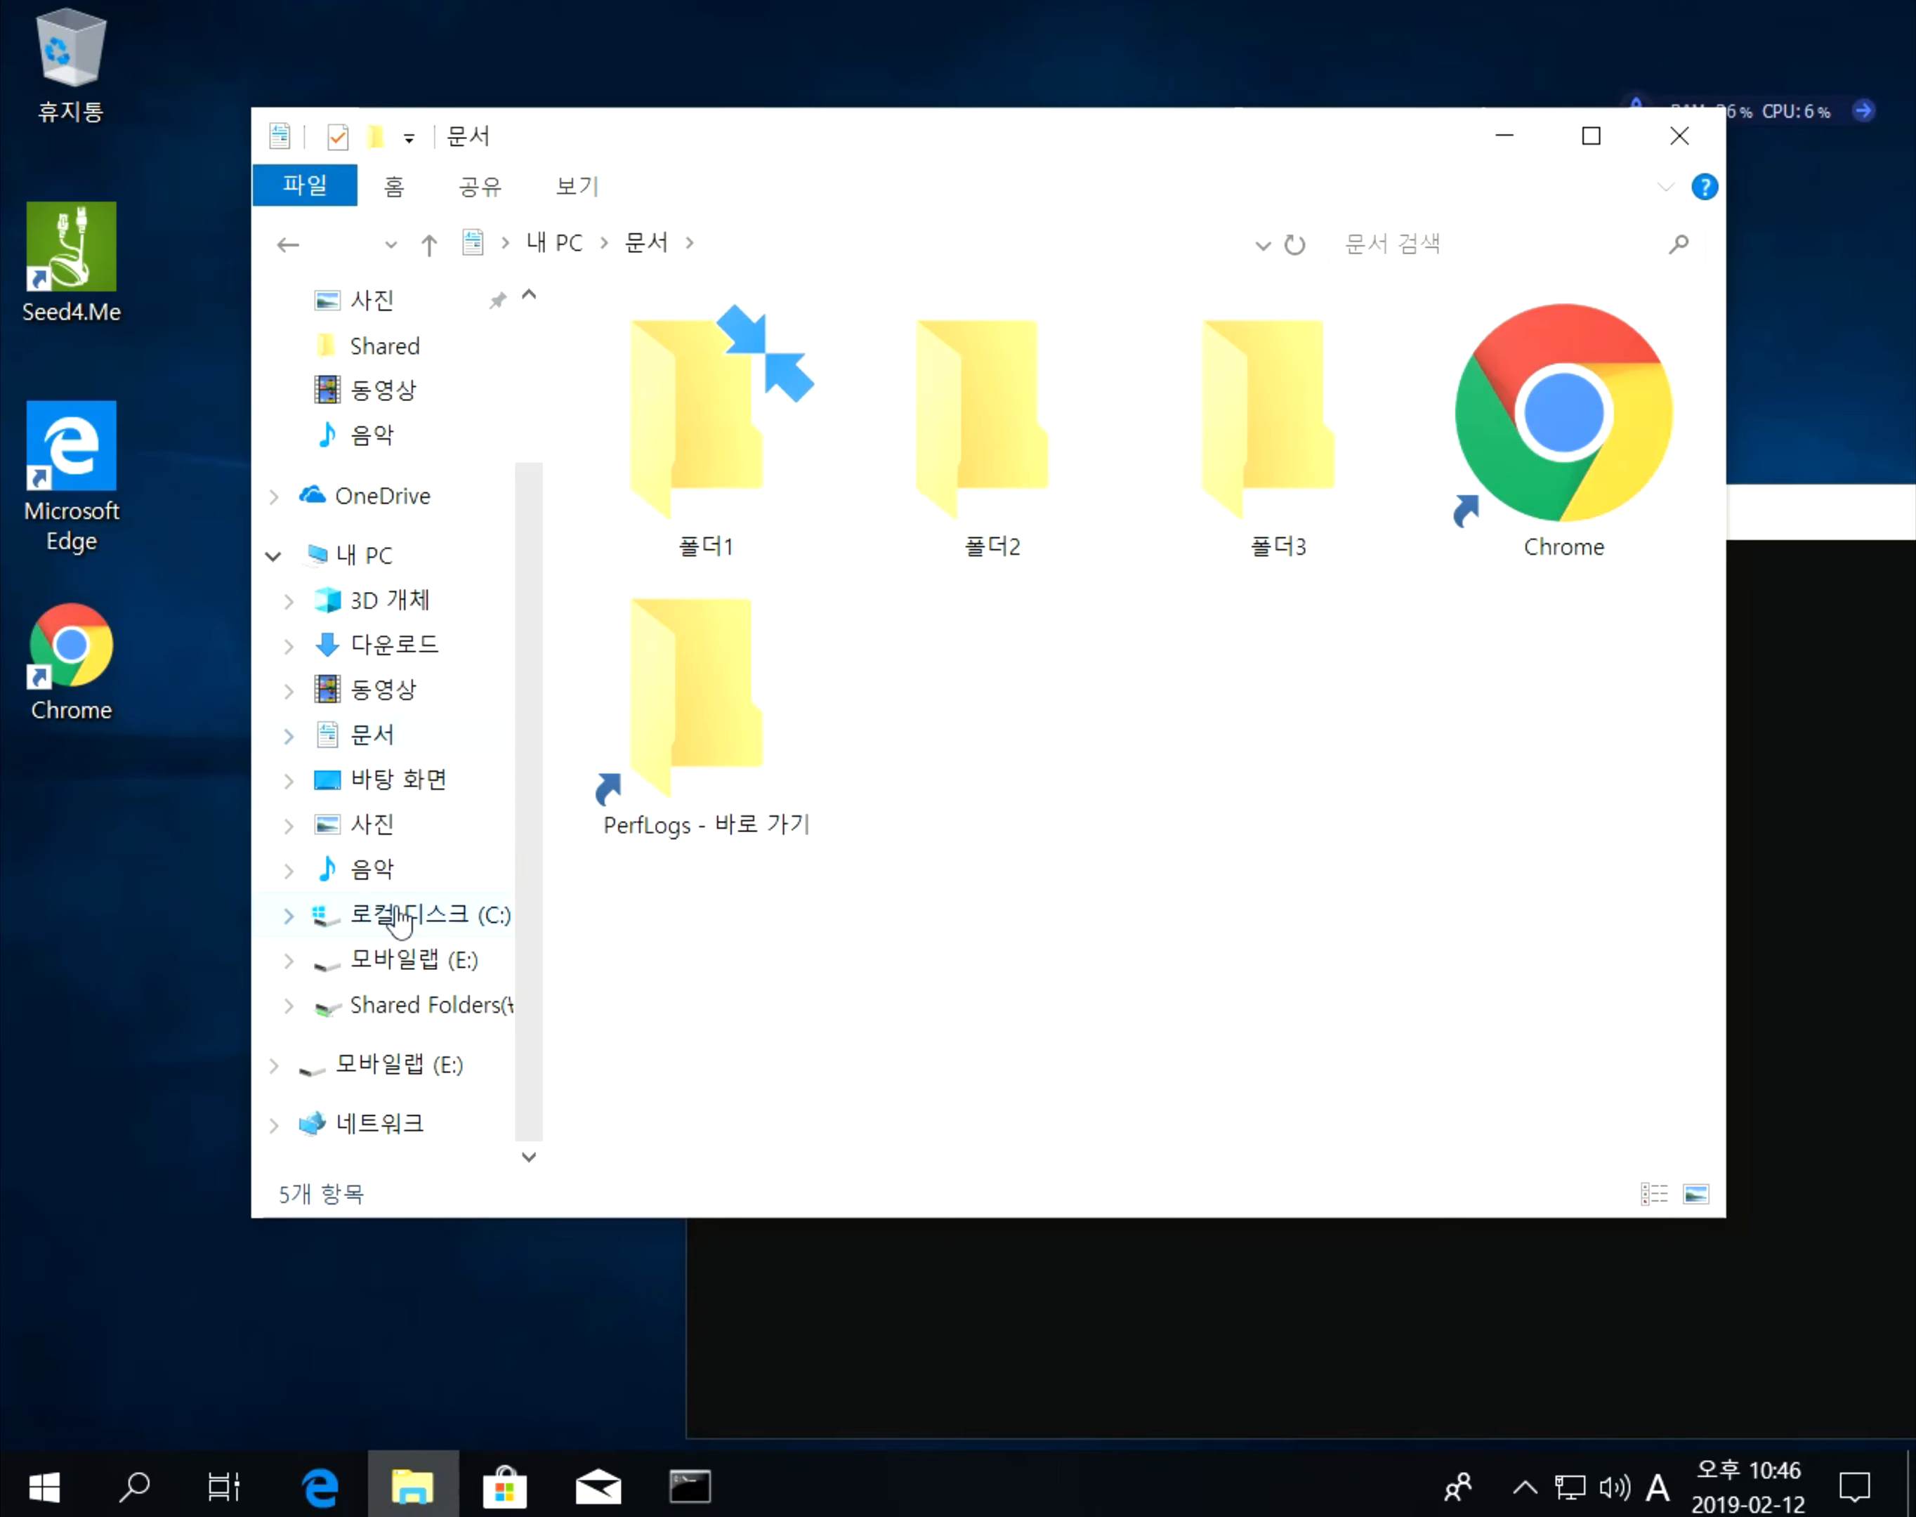
click(391, 915)
click(368, 746)
click(717, 398)
click(1120, 1259)
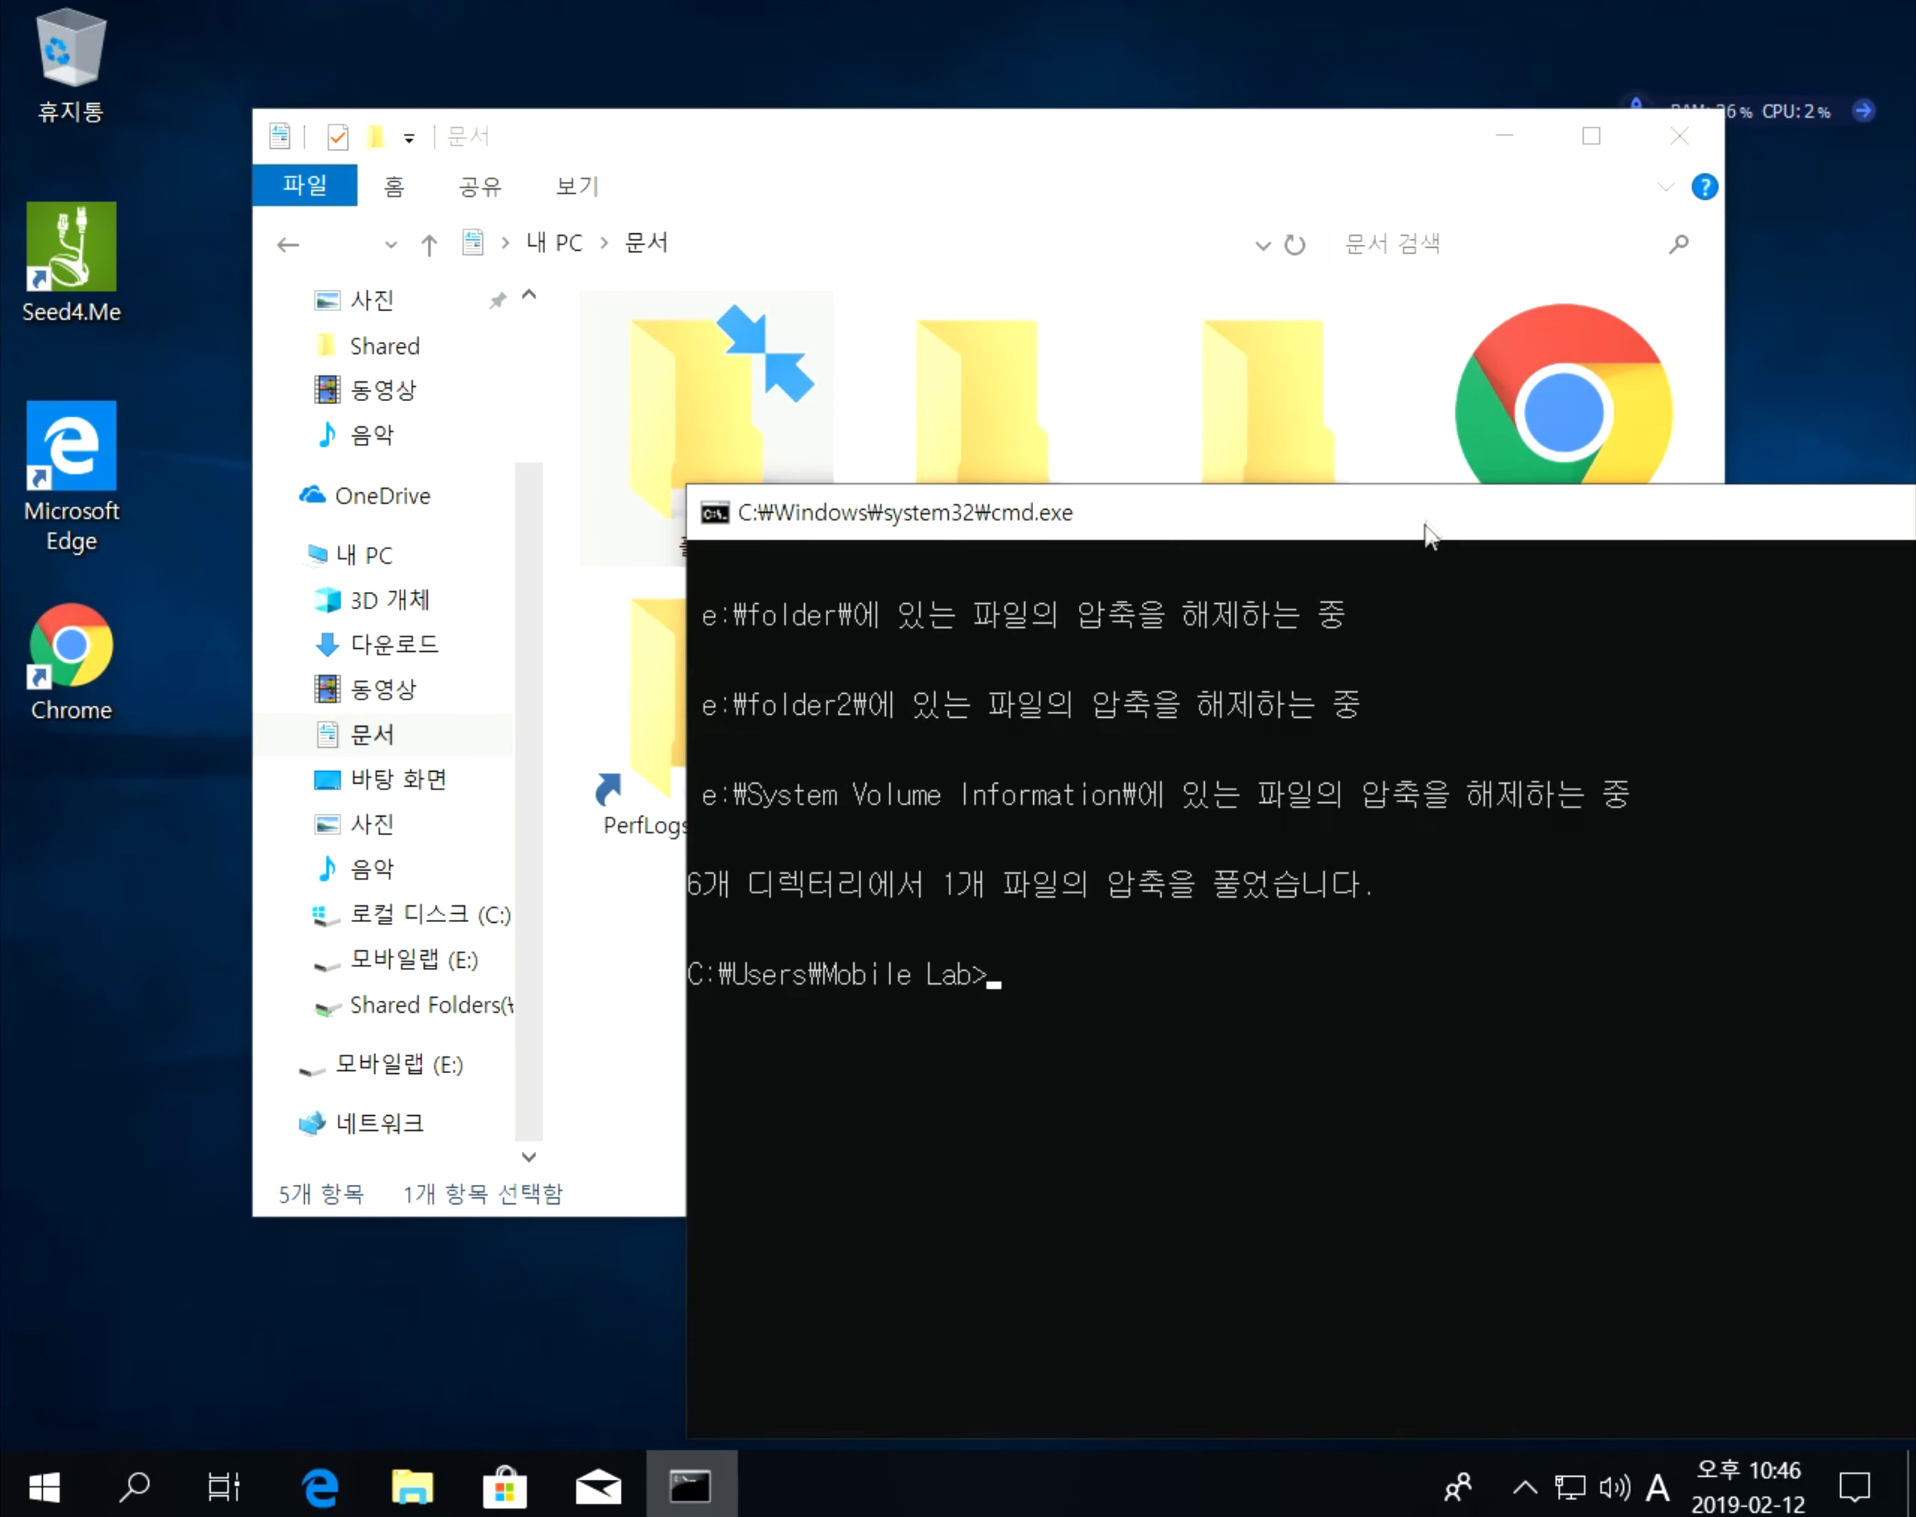
Recall the compact command, change its drive to c:, and run compact /s:c:\ /u /a /i * to decompress the C: drive.
drag(1433, 532, 1275, 523)
text(compact /s:e:\ /u /a /i *)
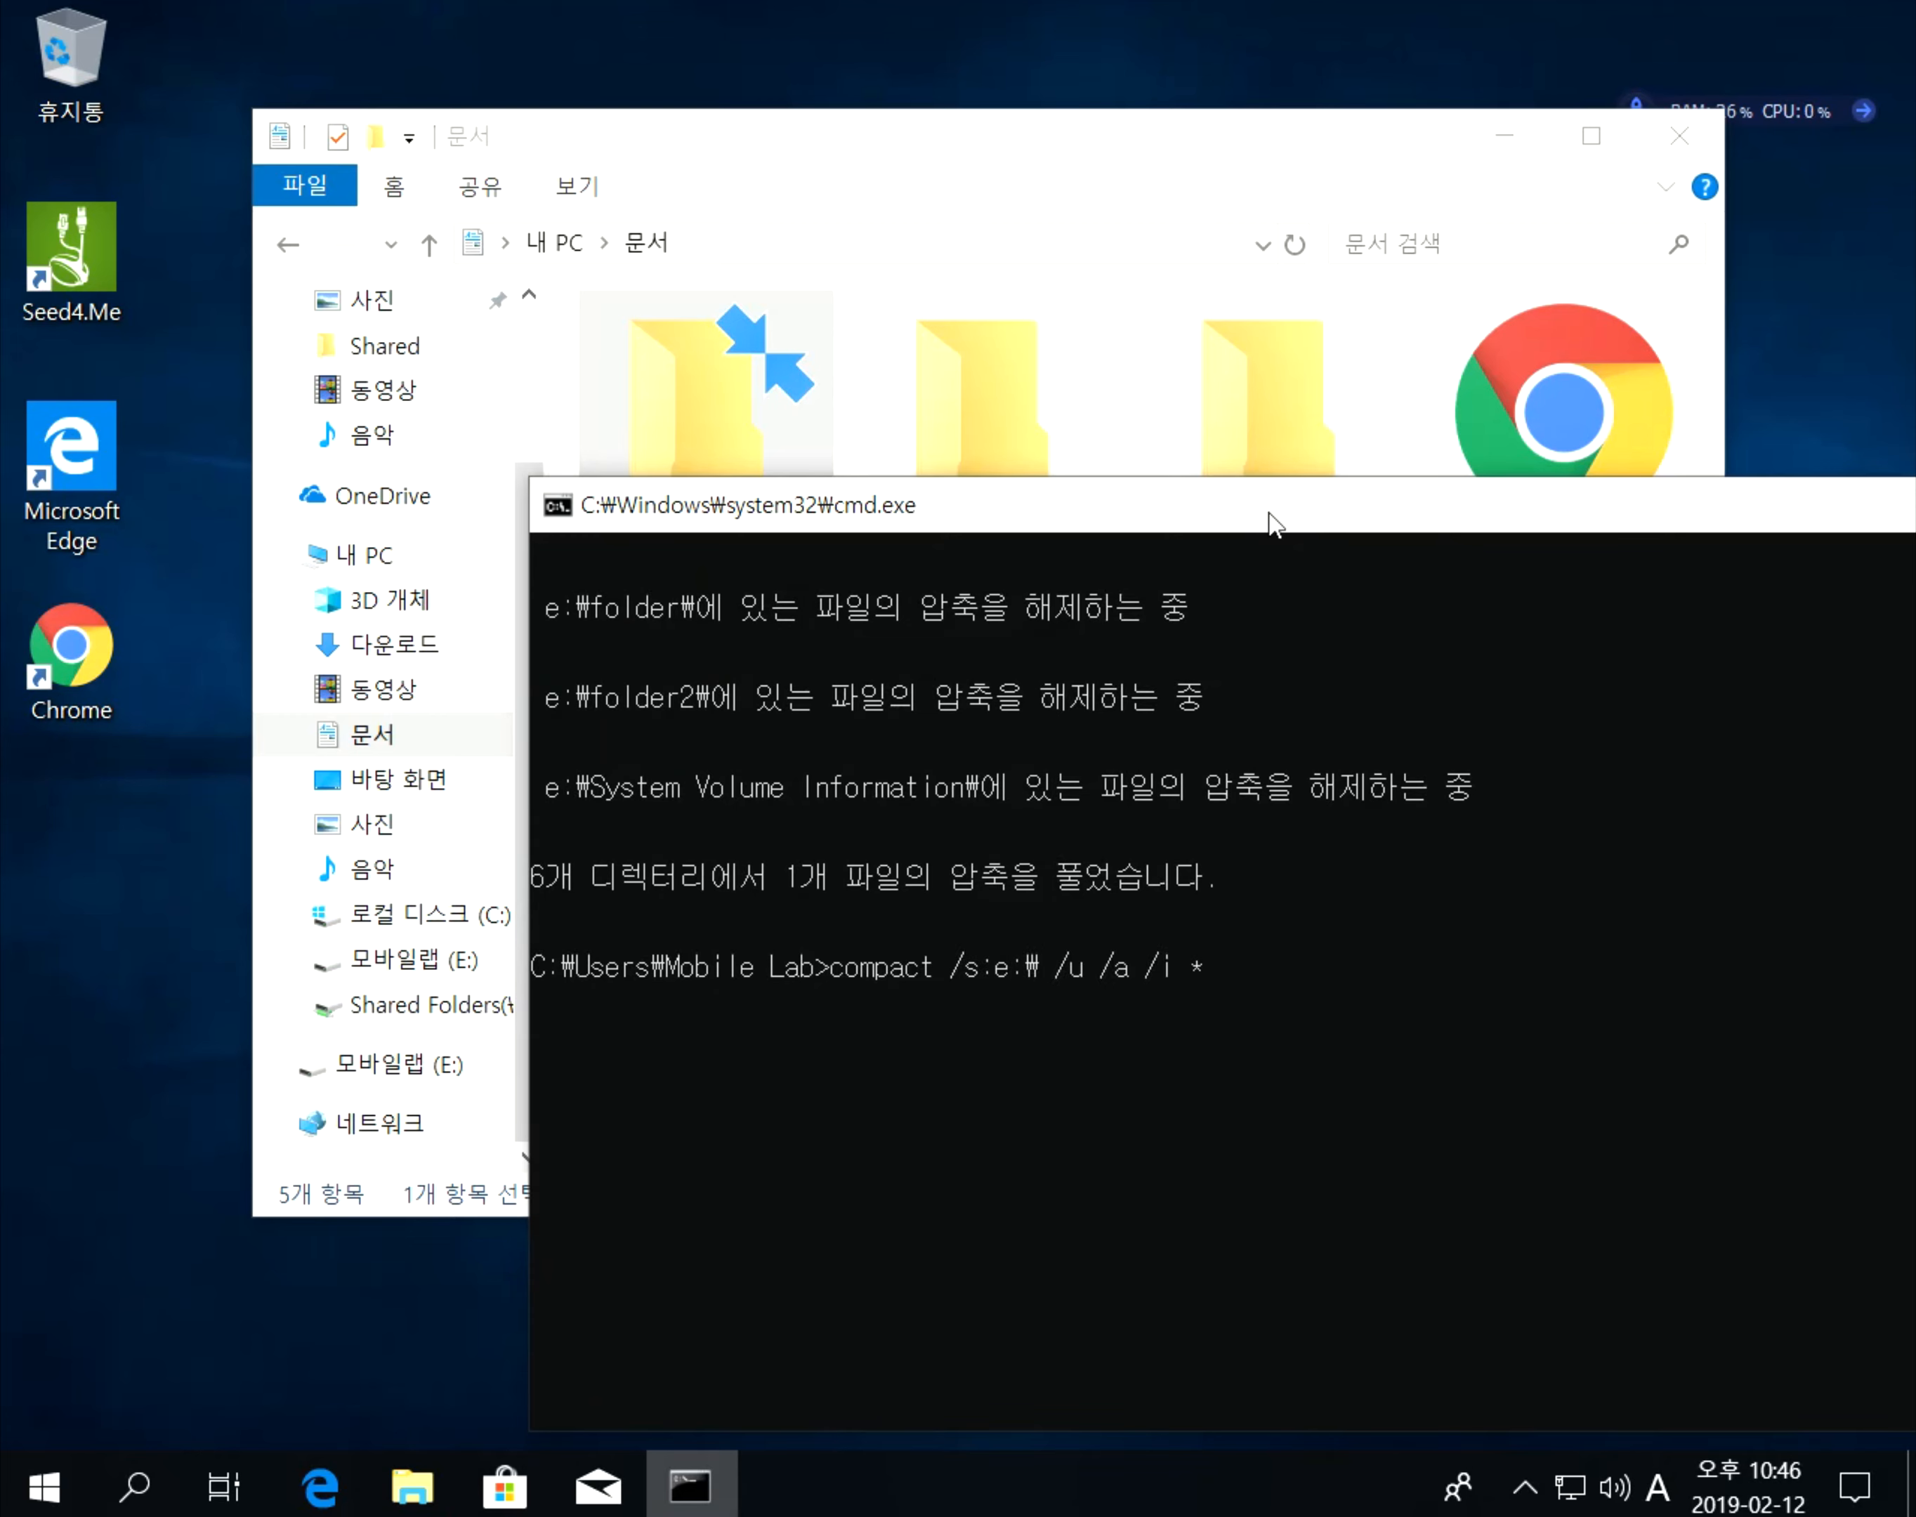
key(Left)
key(Left)
key(Left)
key(Left)
key(Left)
key(Left)
key(Left)
key(Left)
key(Left)
key(Left)
key(Left)
key(Left)
key(Left)
key(BackSpace)
text(c)
key(Return)
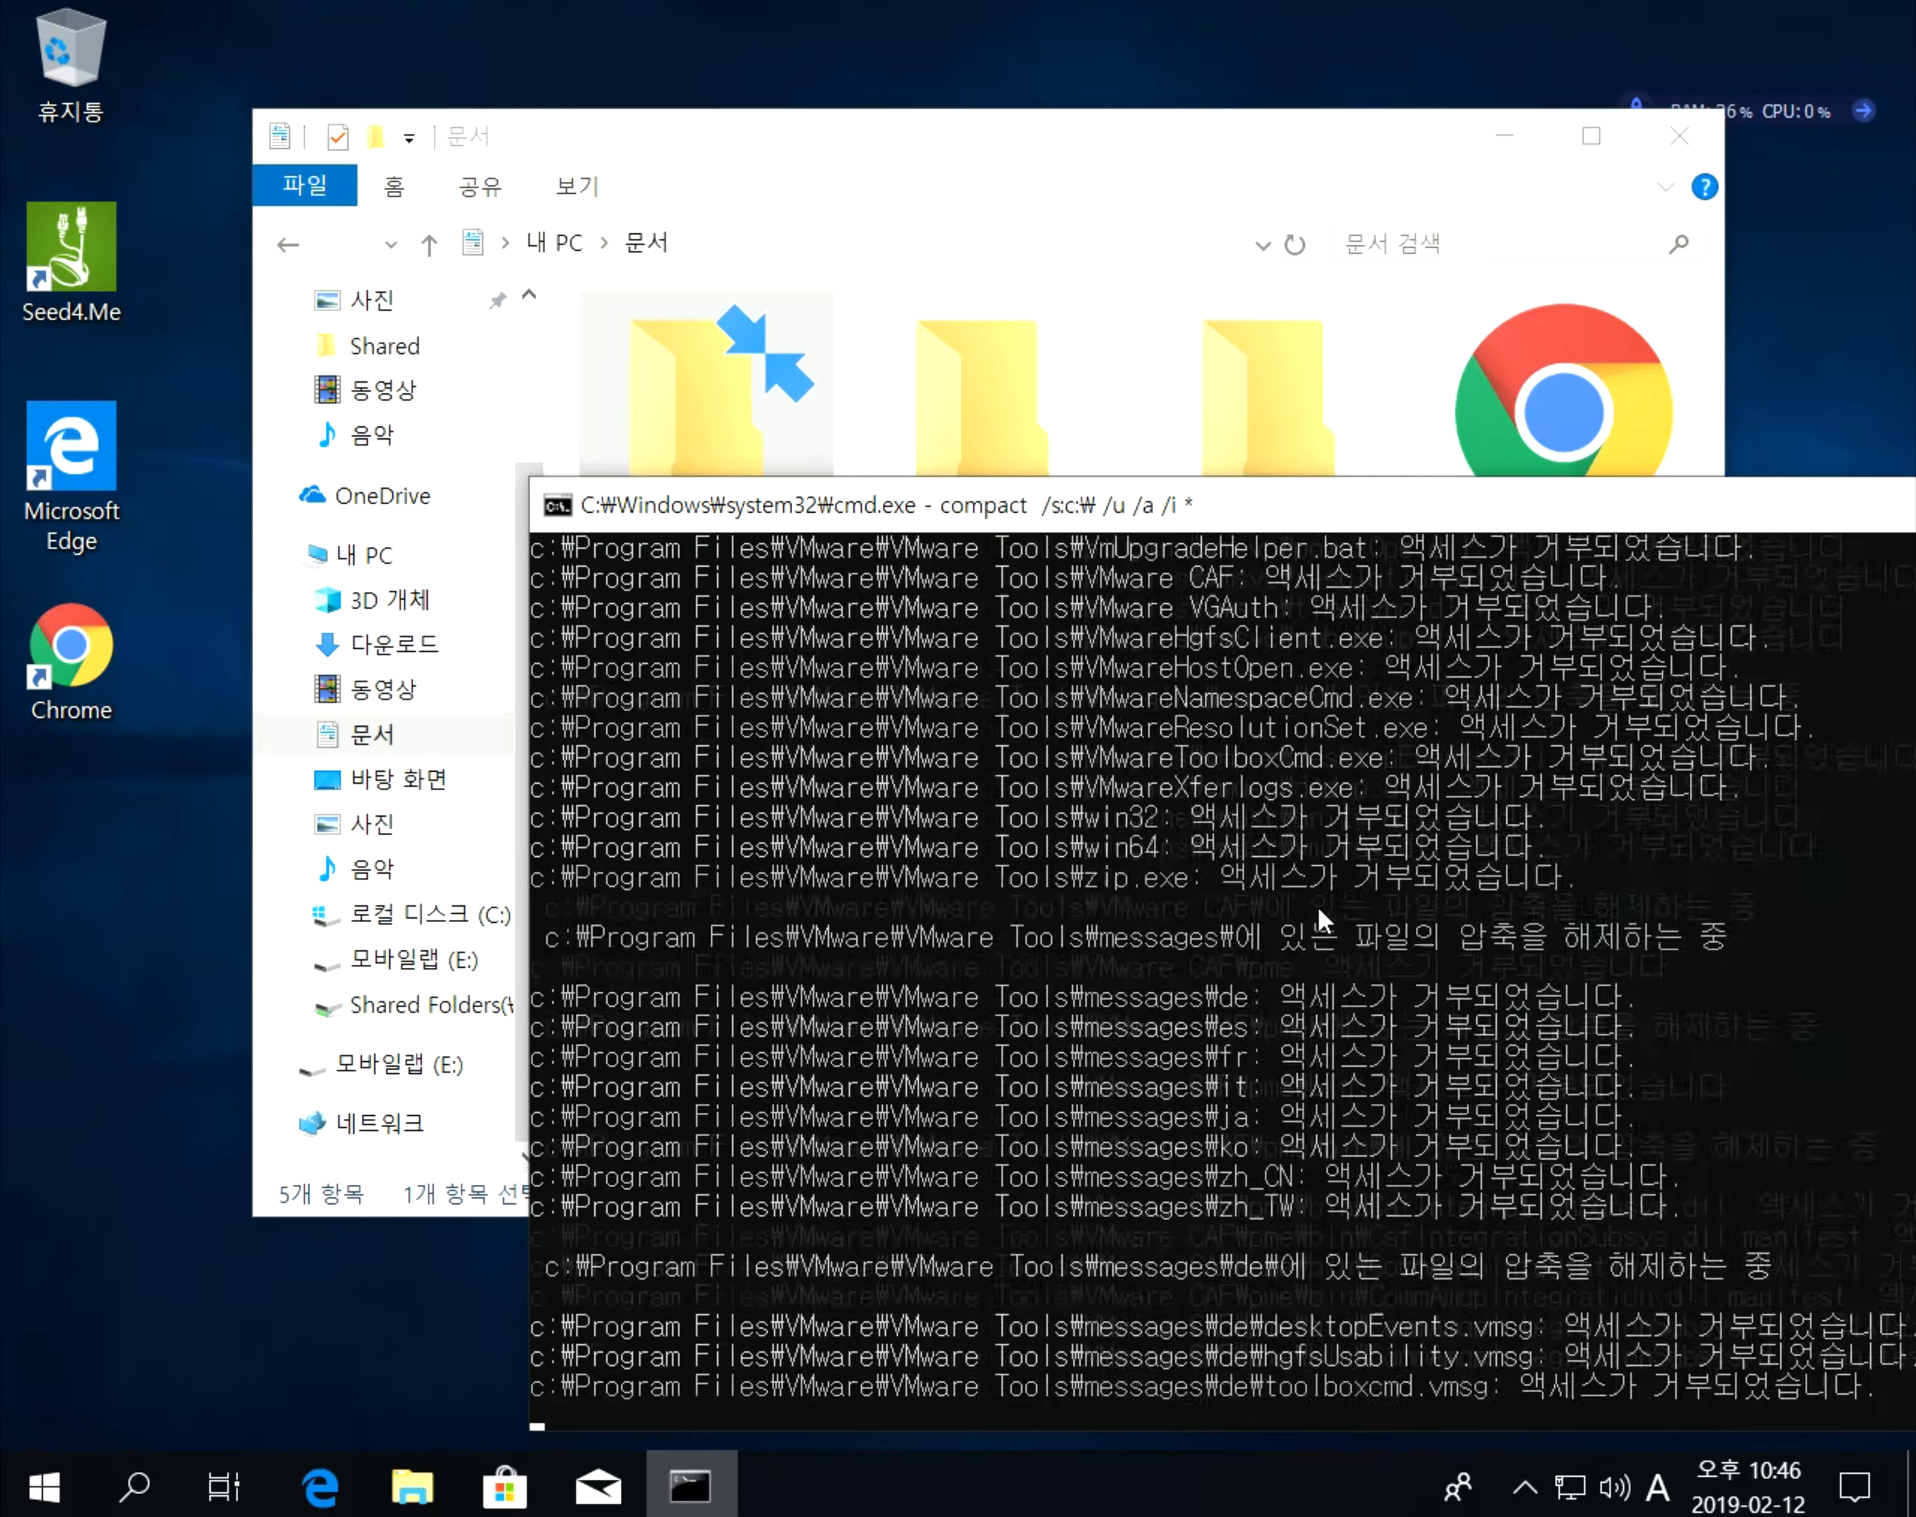
Move the Command Prompt window to check the folder icons in 문서 and the command's output, and close the Command Prompt.
drag(1148, 519, 991, 628)
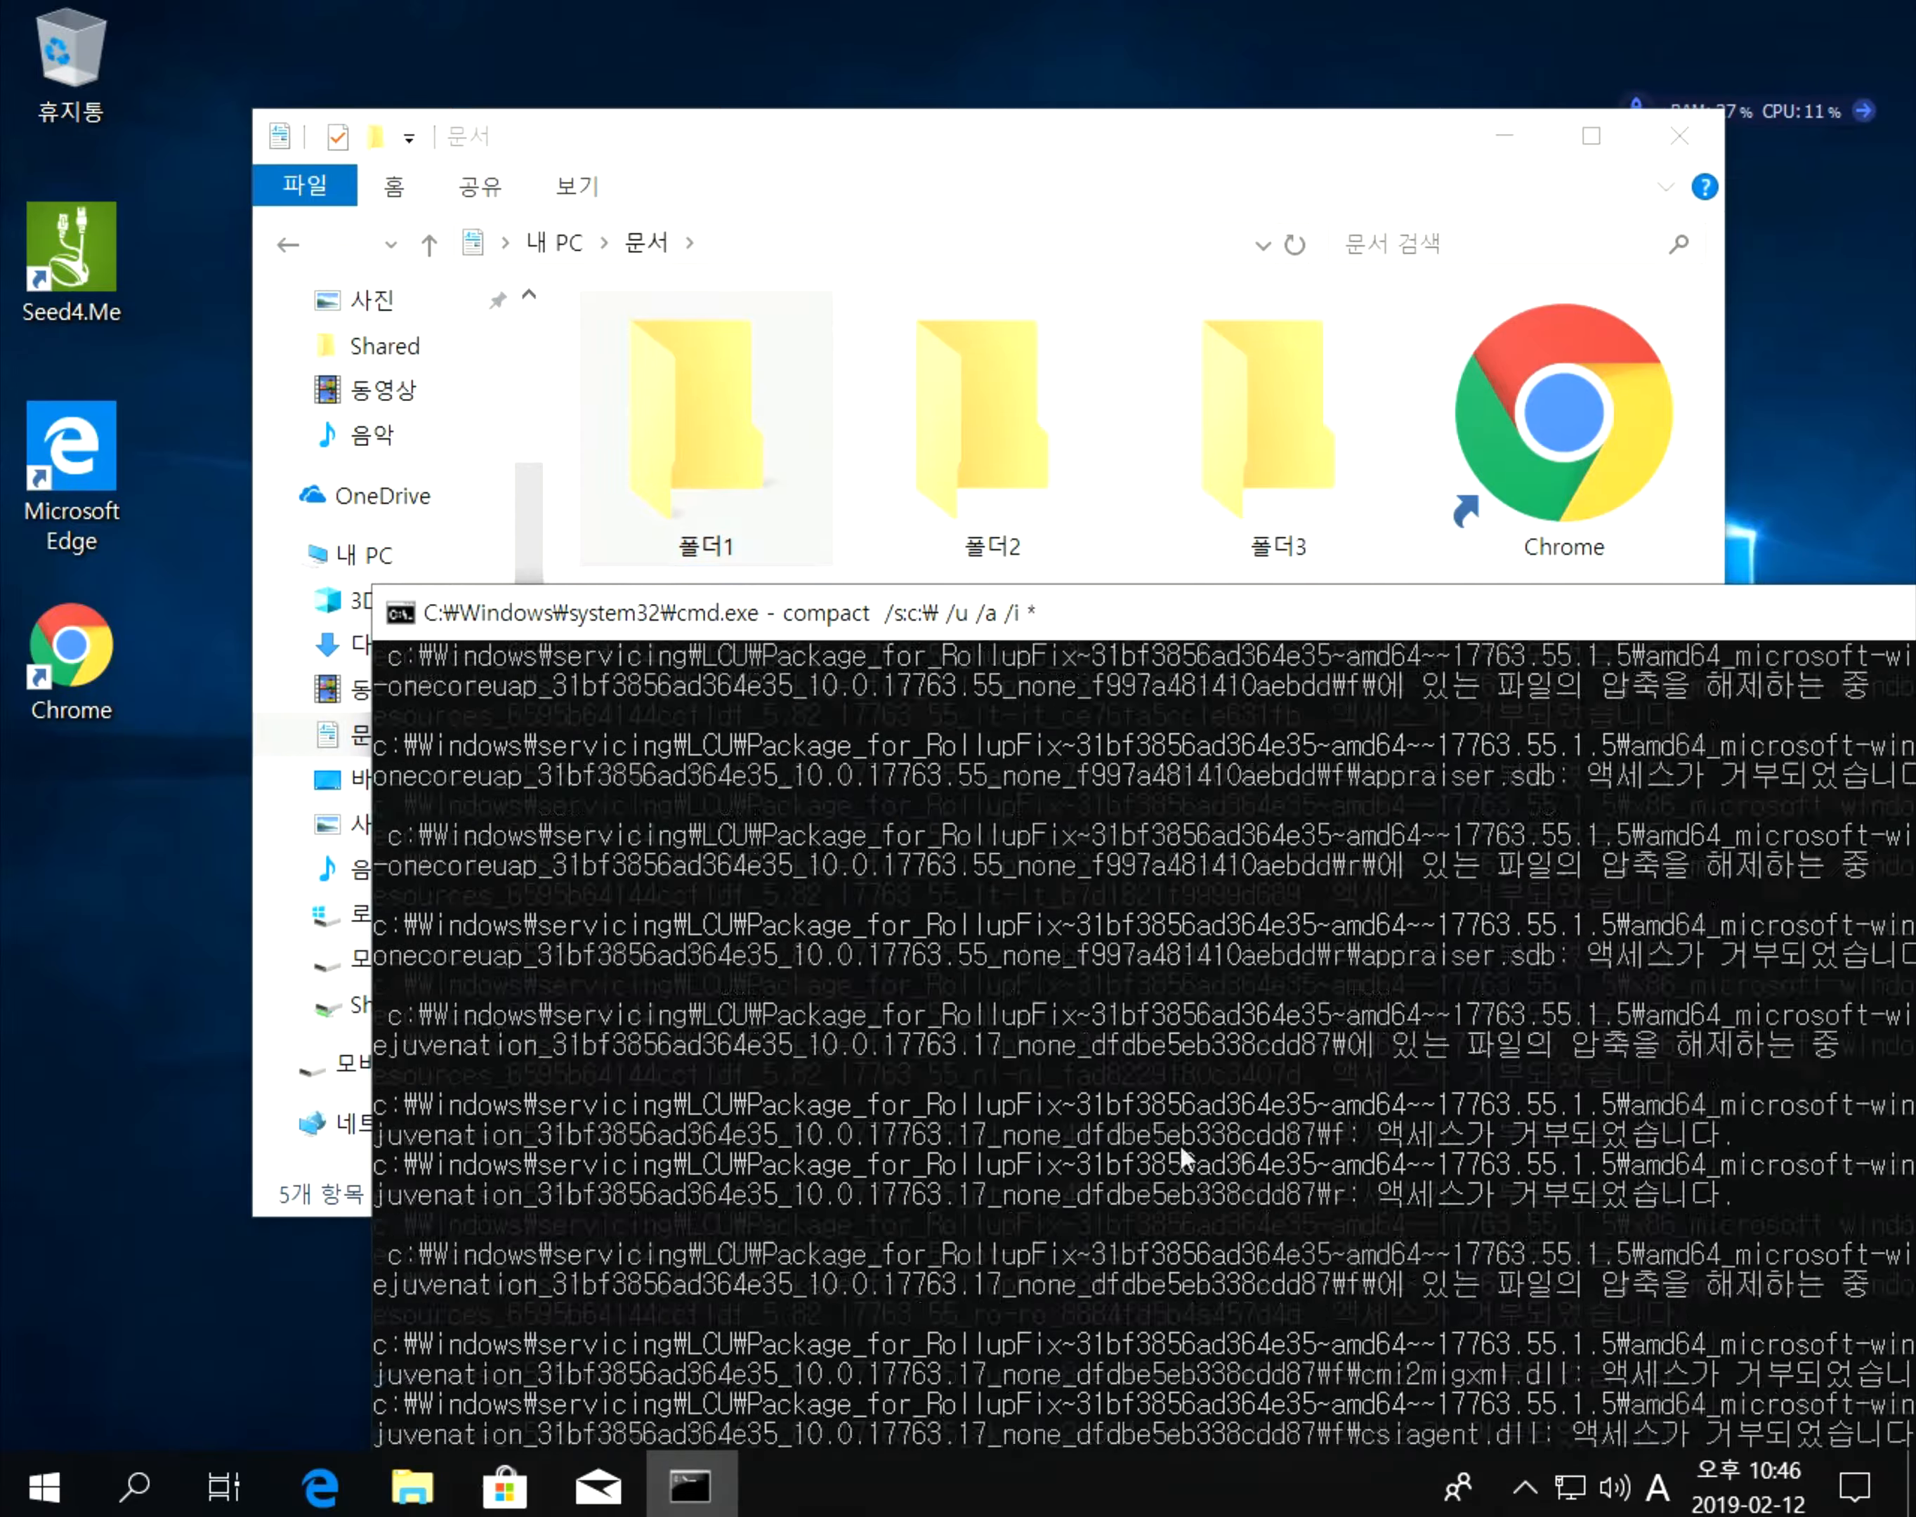
drag(929, 613, 942, 417)
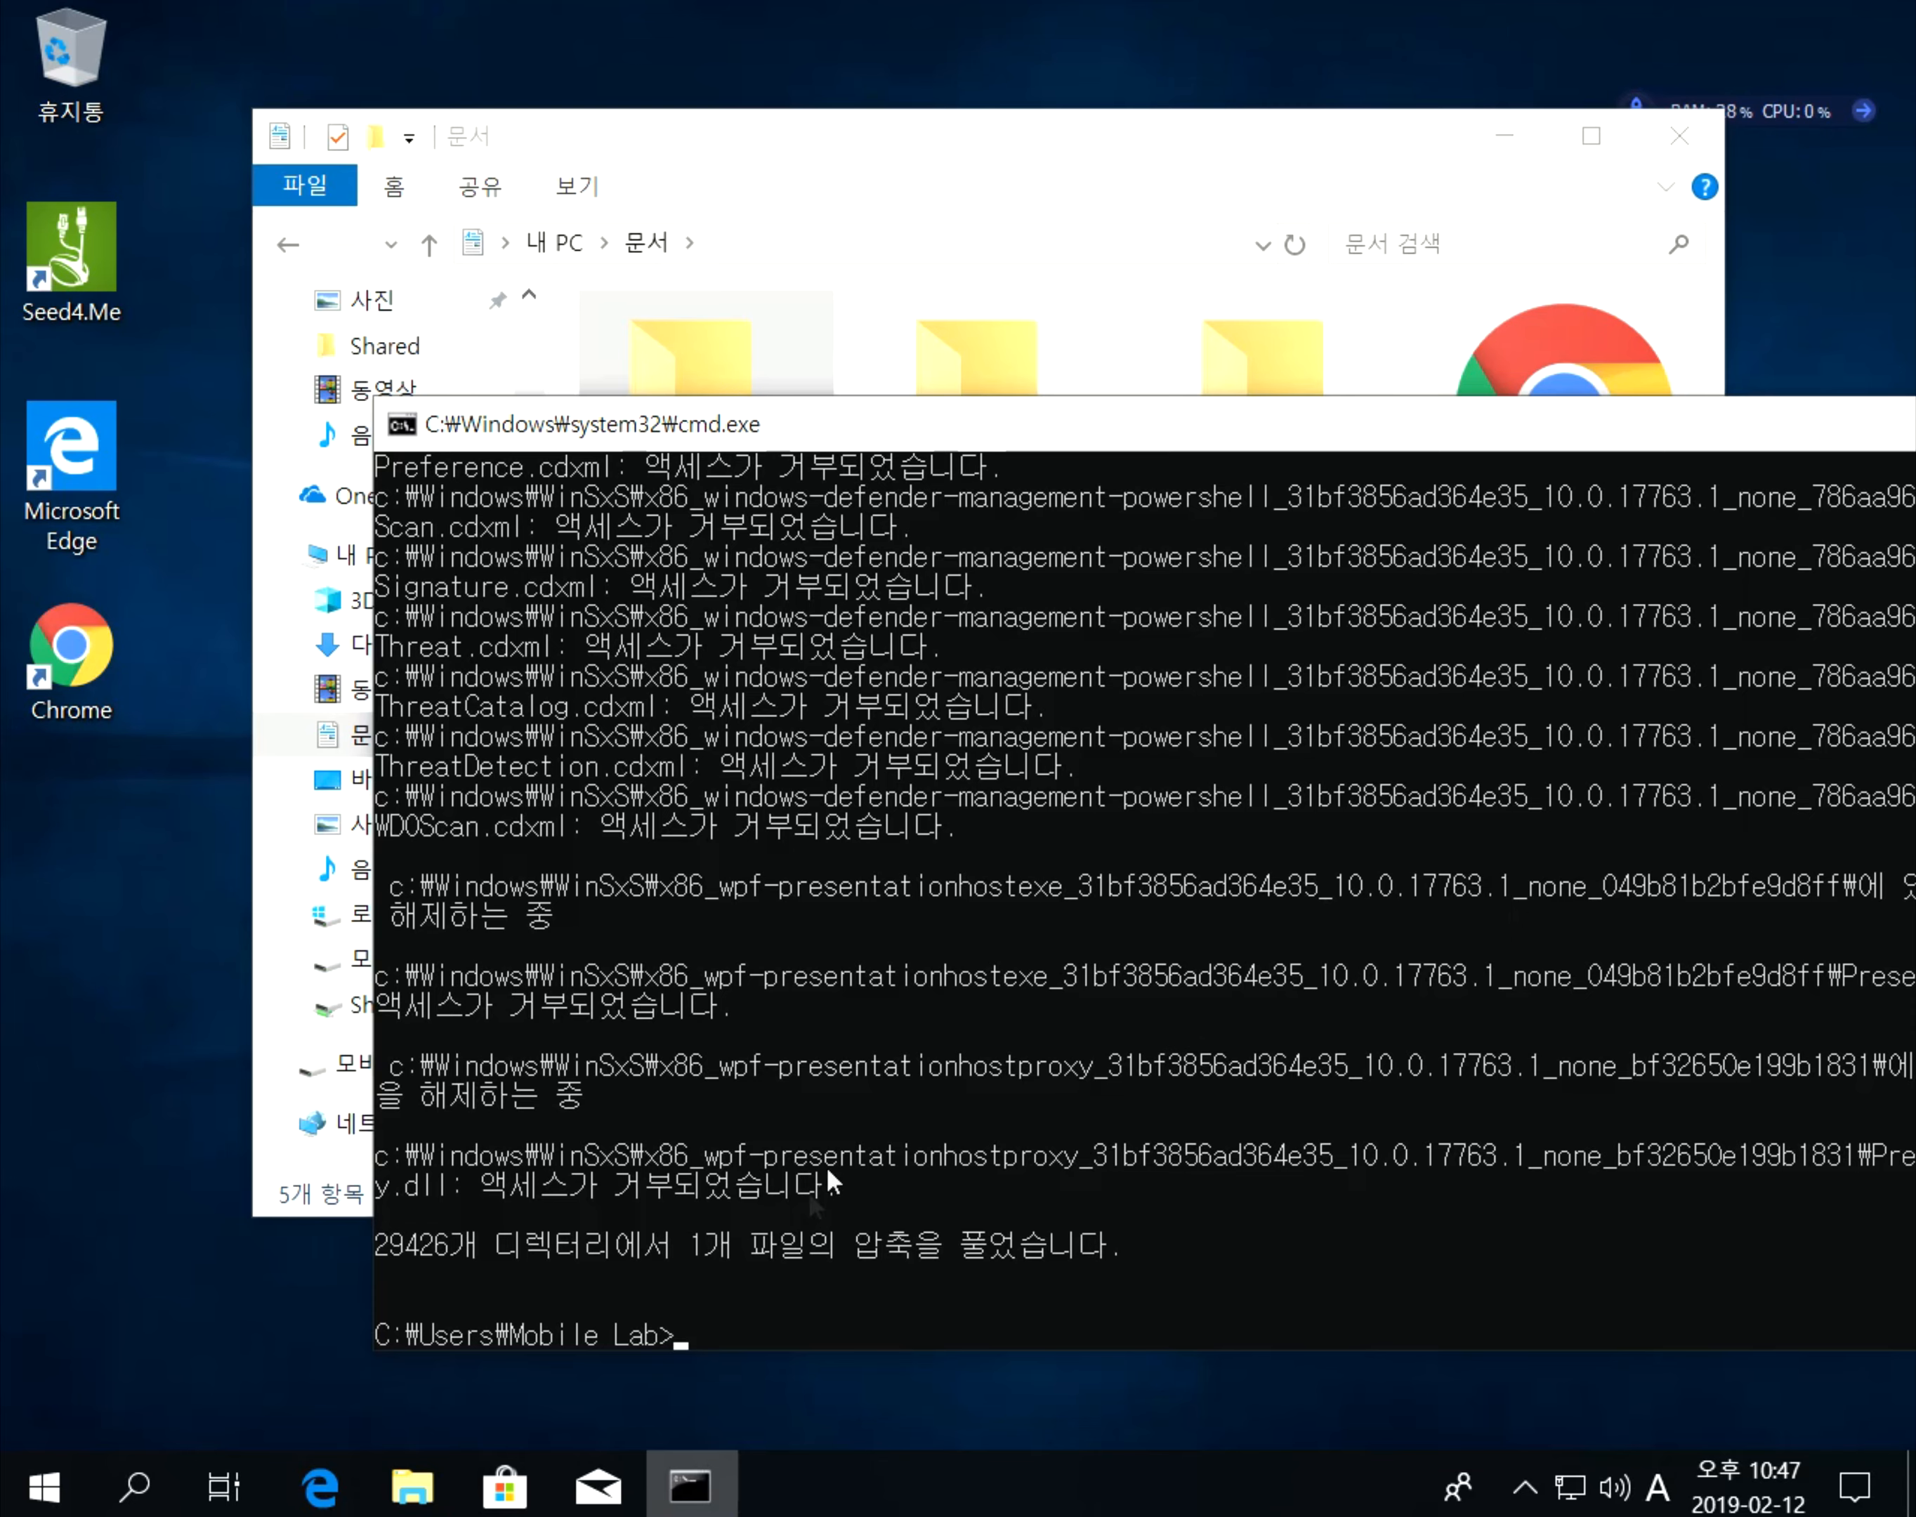
mouse_move(962, 429)
mouse_down()
mouse_move(945, 845)
mouse_move(929, 679)
mouse_move(952, 613)
mouse_move(1101, 613)
mouse_move(1058, 489)
mouse_move(985, 435)
mouse_up()
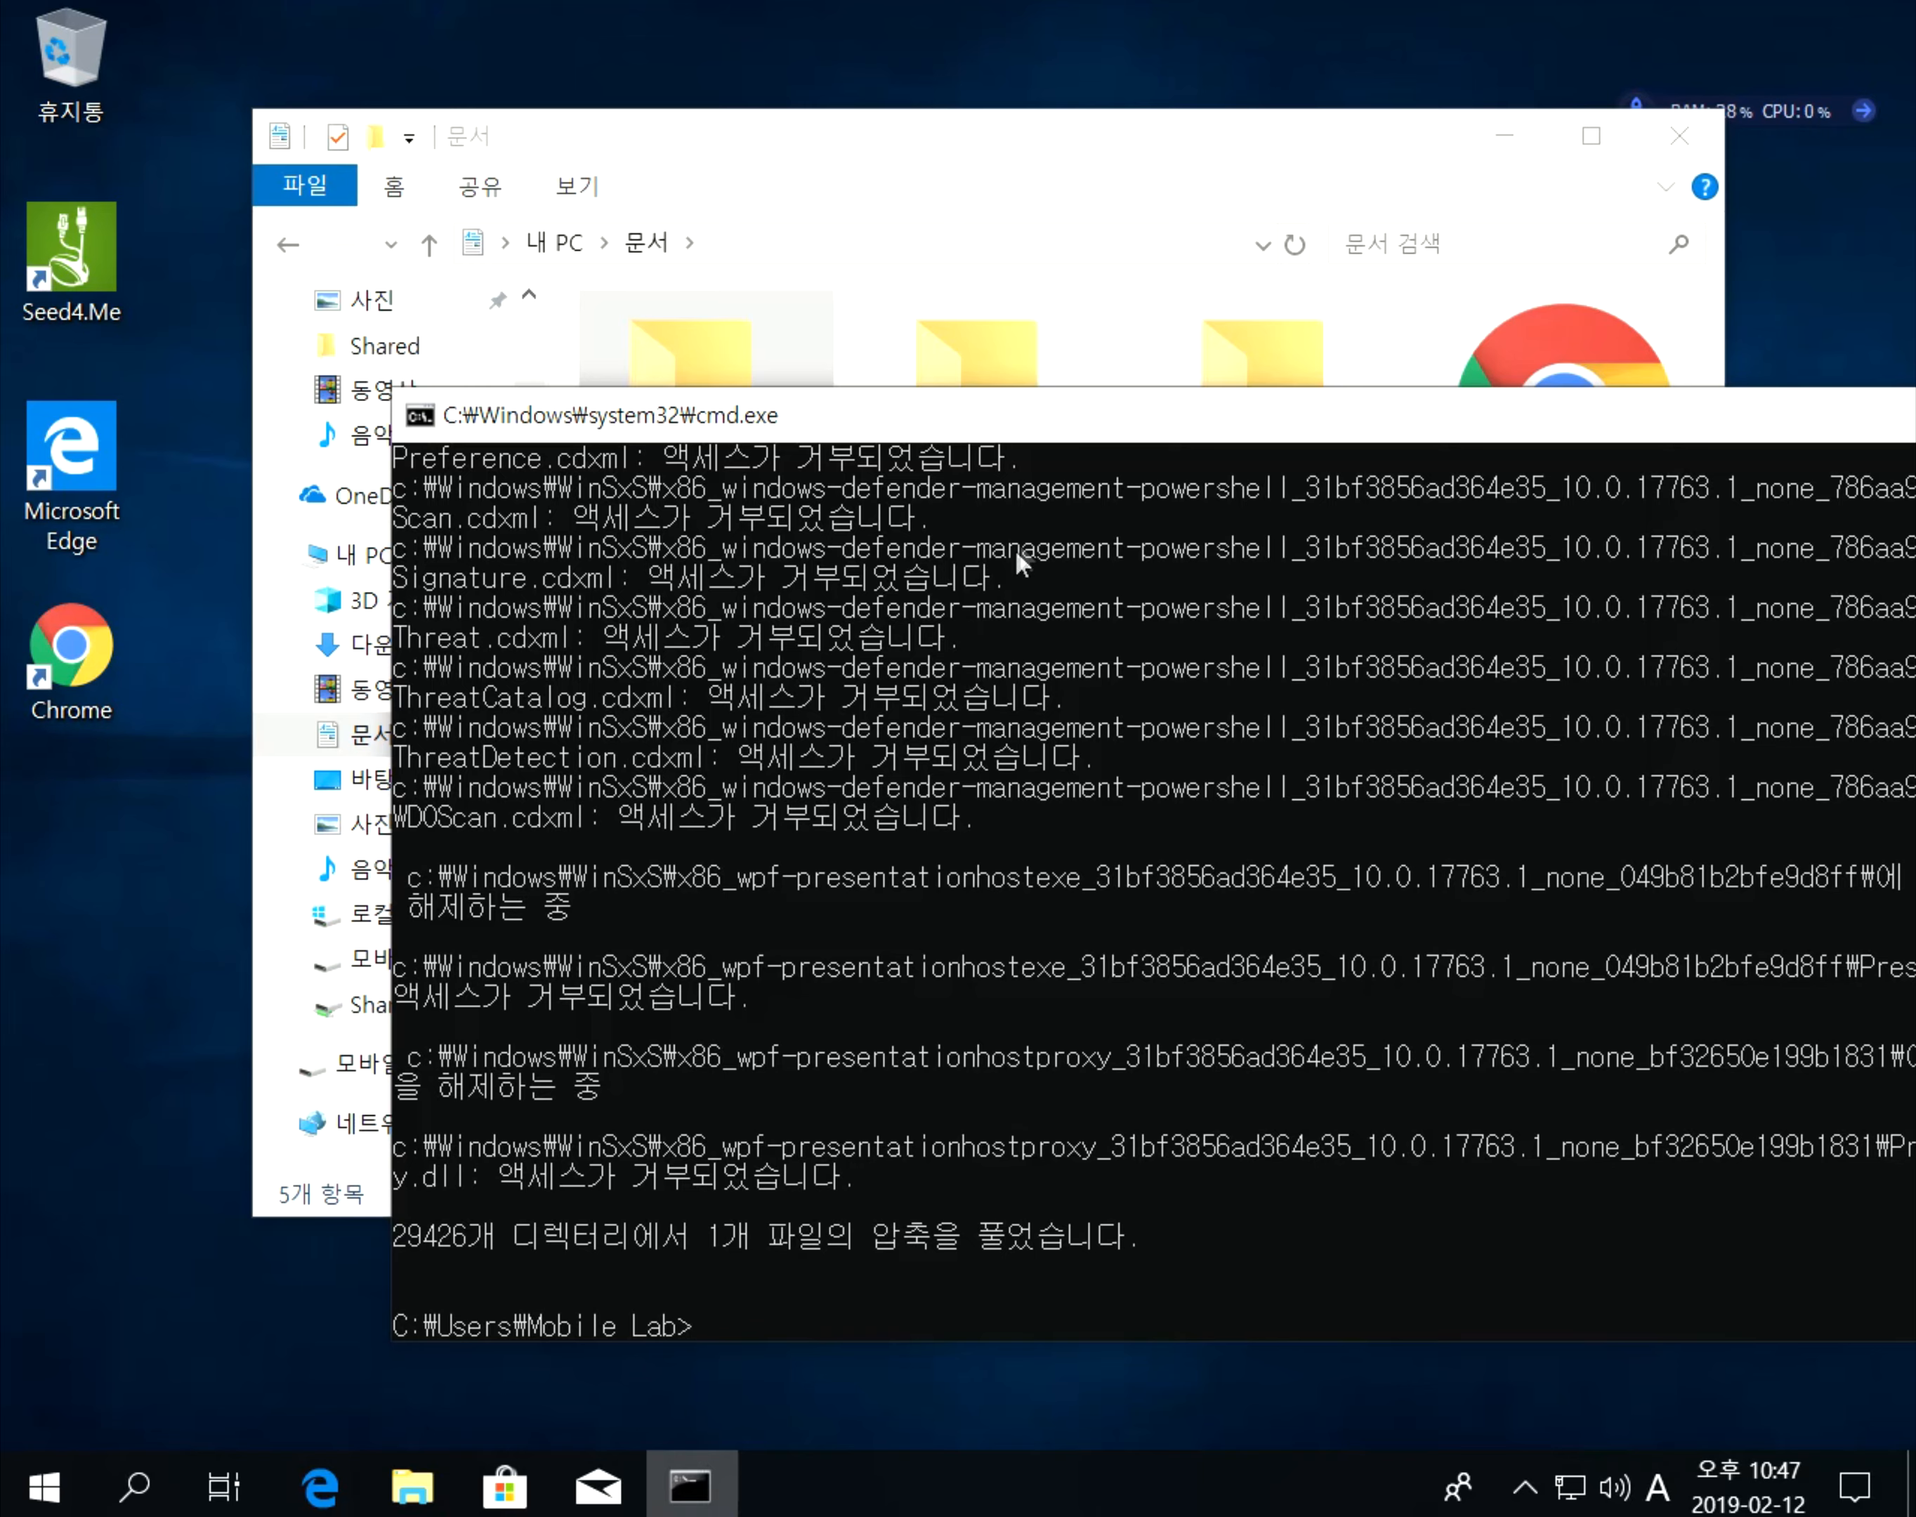
drag(1088, 435, 541, 588)
click(1618, 585)
Examine the shortcut arrows on the Chrome and PerfLogs - 바로 가기 icons in 문서.
click(1092, 813)
click(1588, 460)
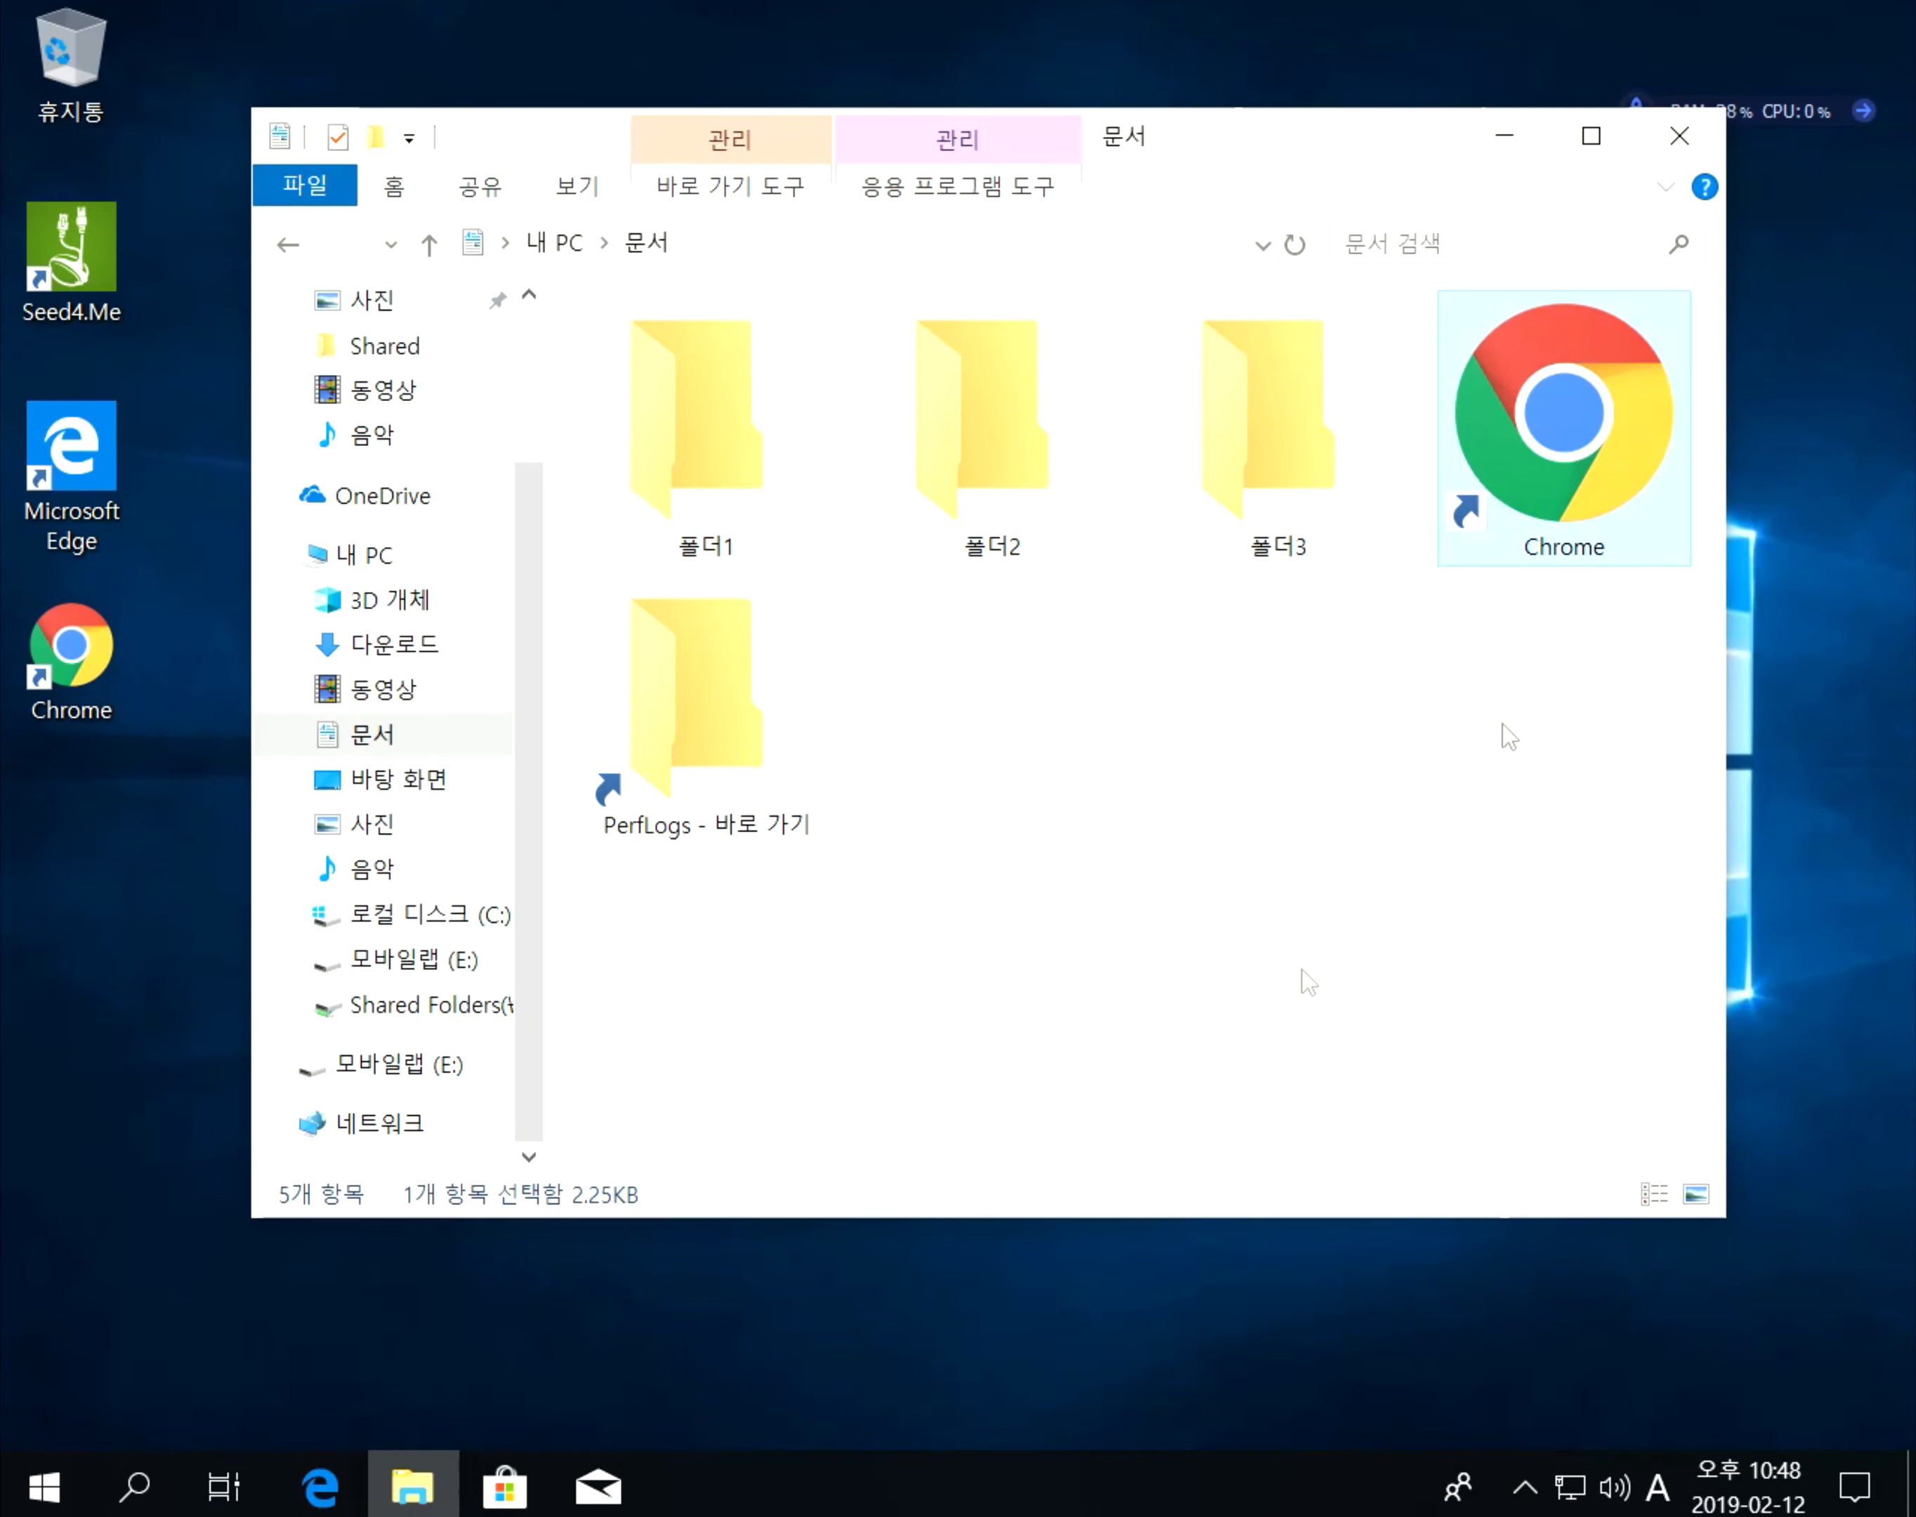
click(721, 783)
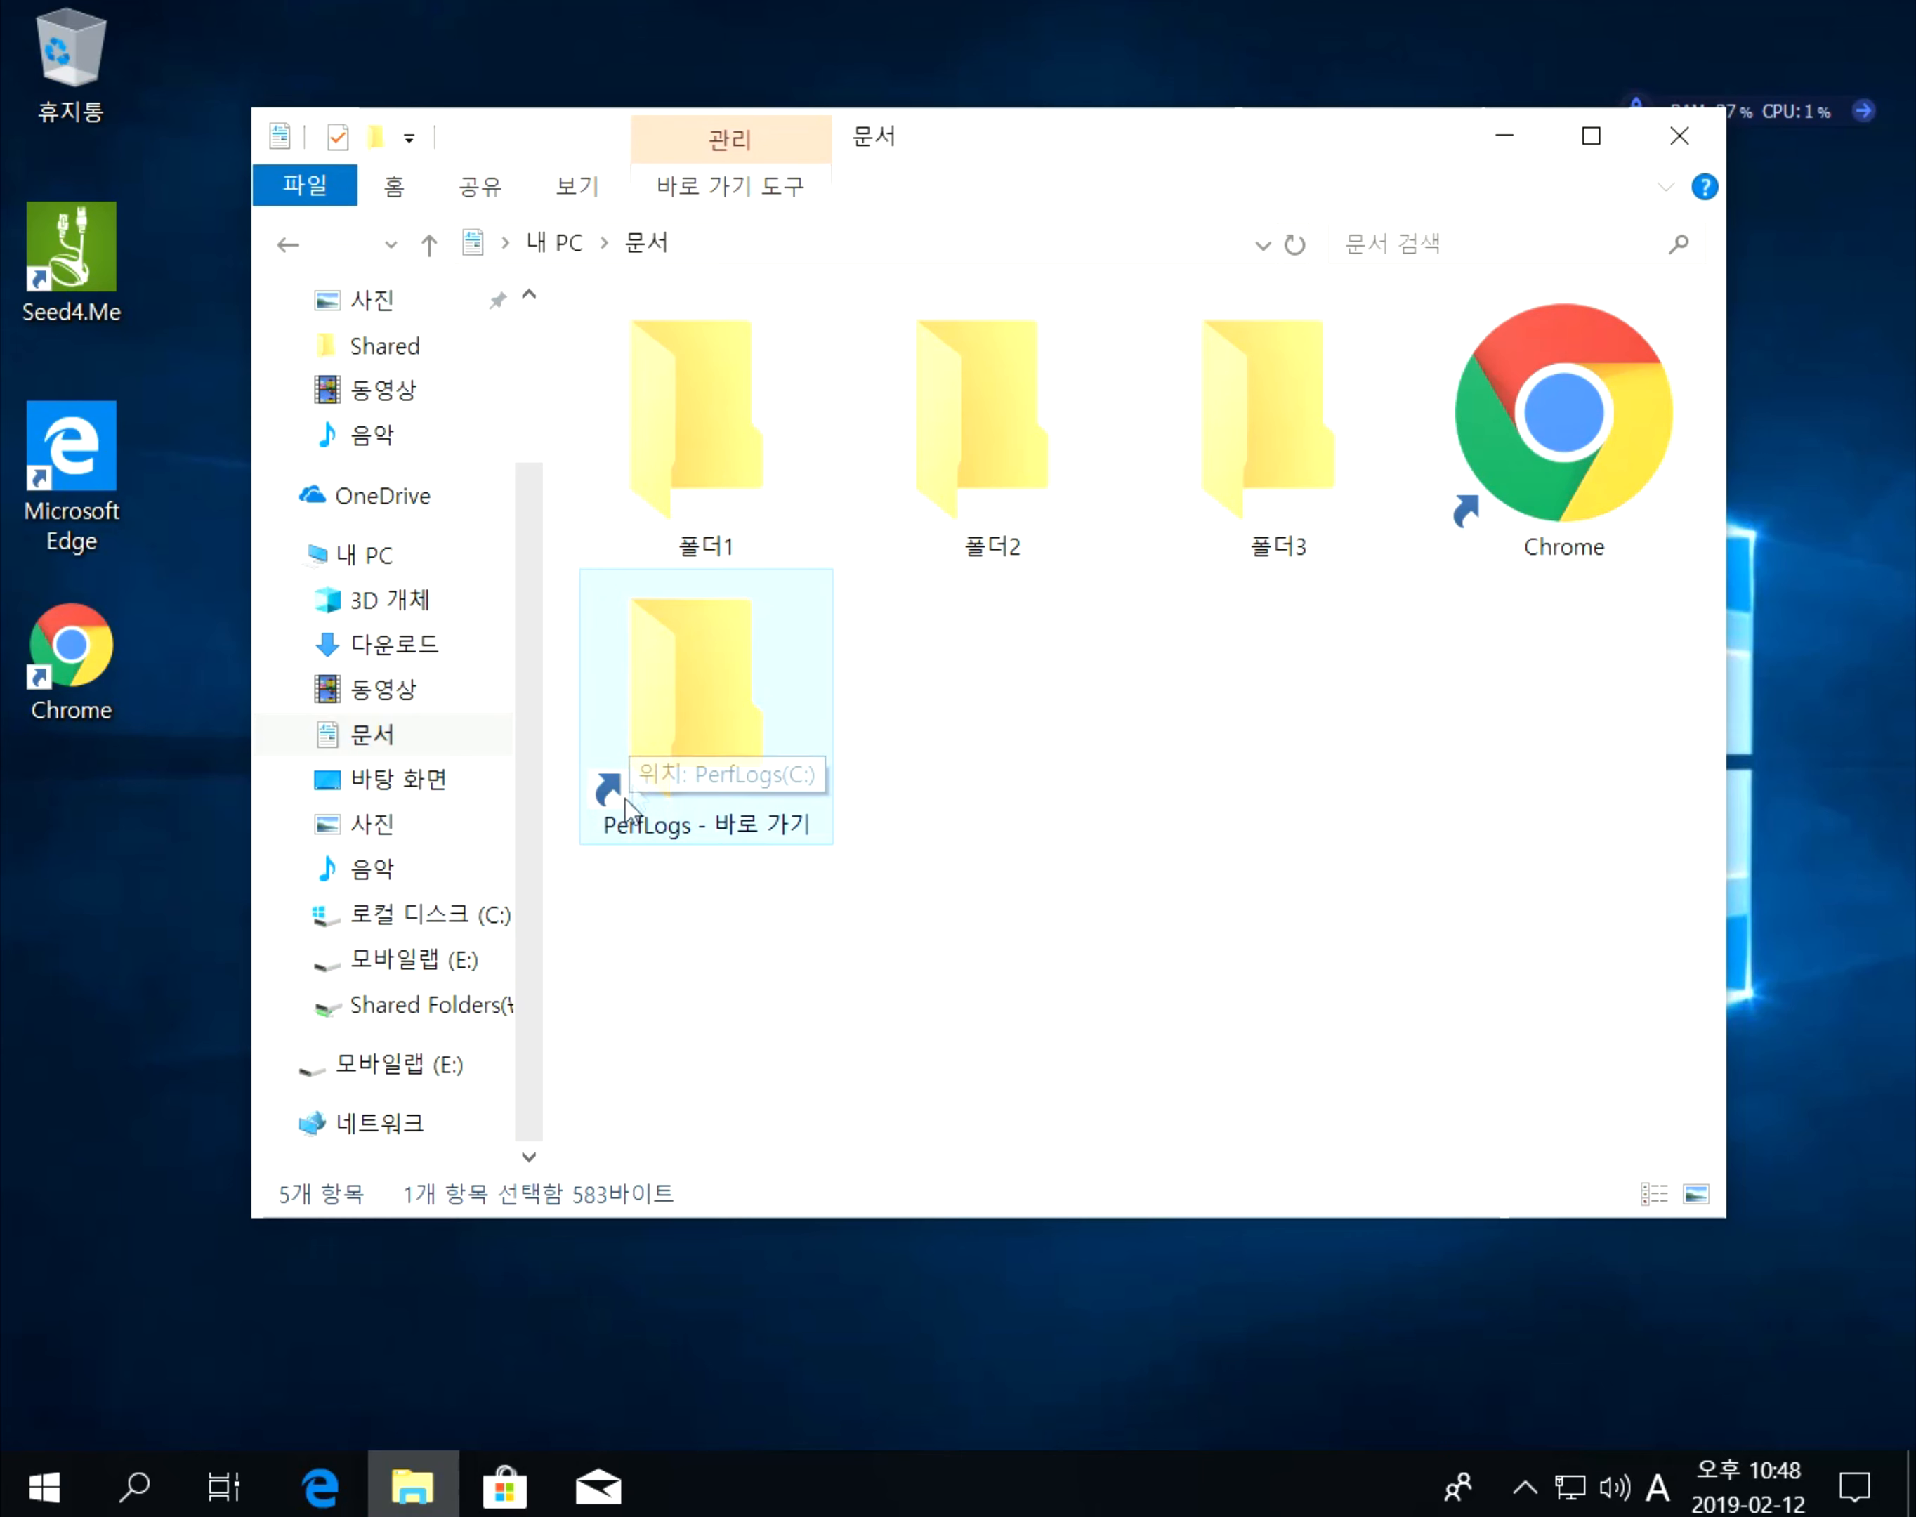
click(1054, 933)
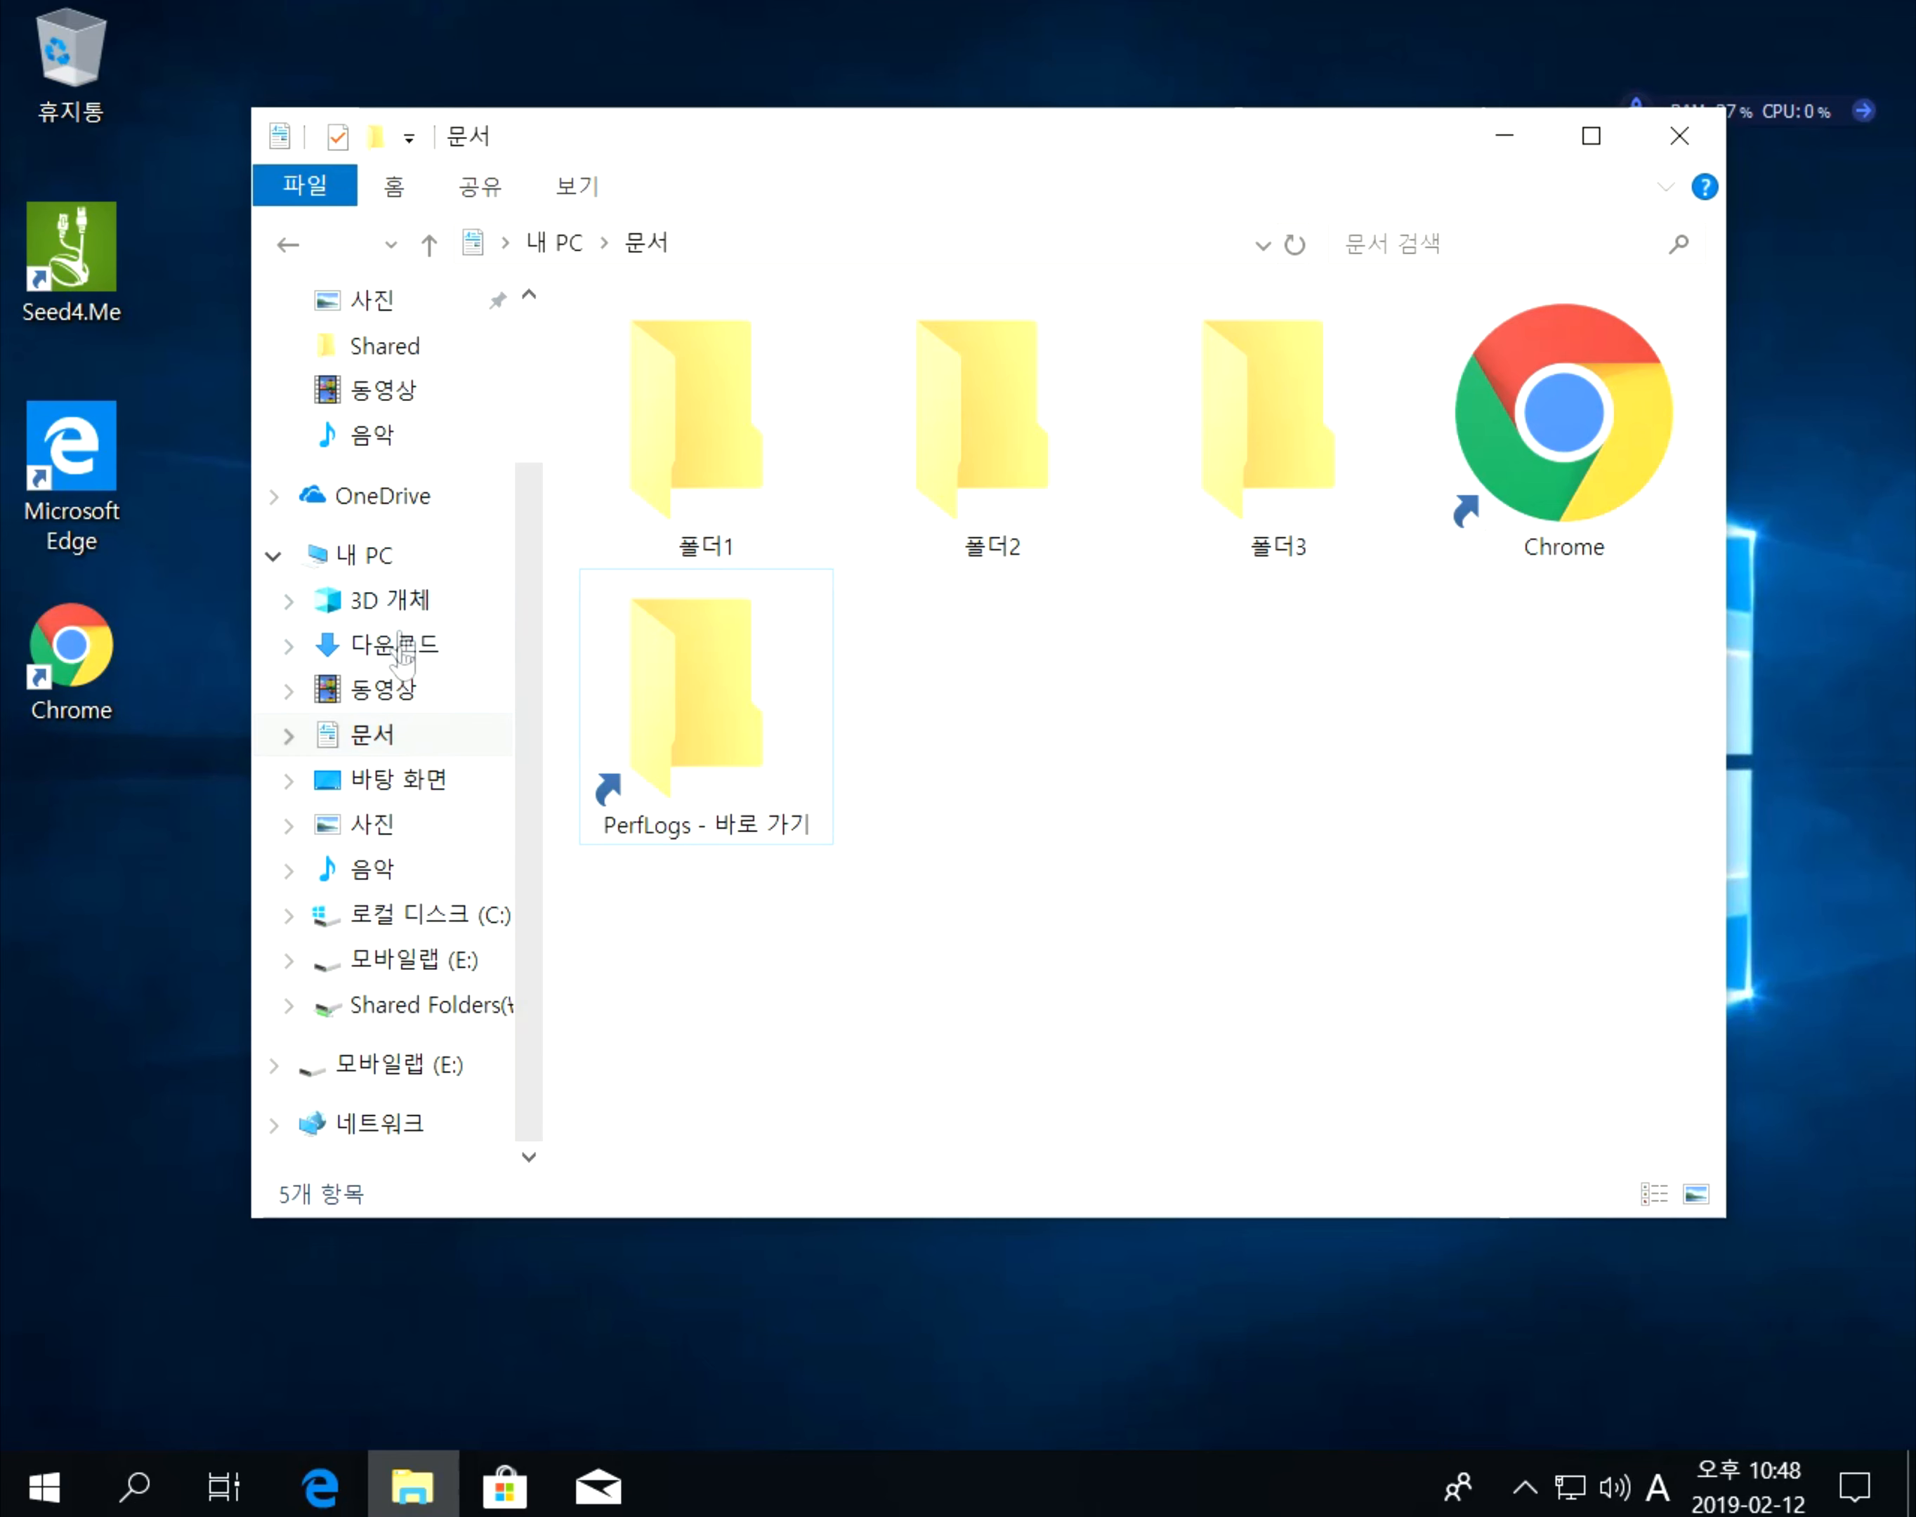
Open the Shared folder on the Shared Folders (Z:) drive and select the clear icon file.
click(363, 1012)
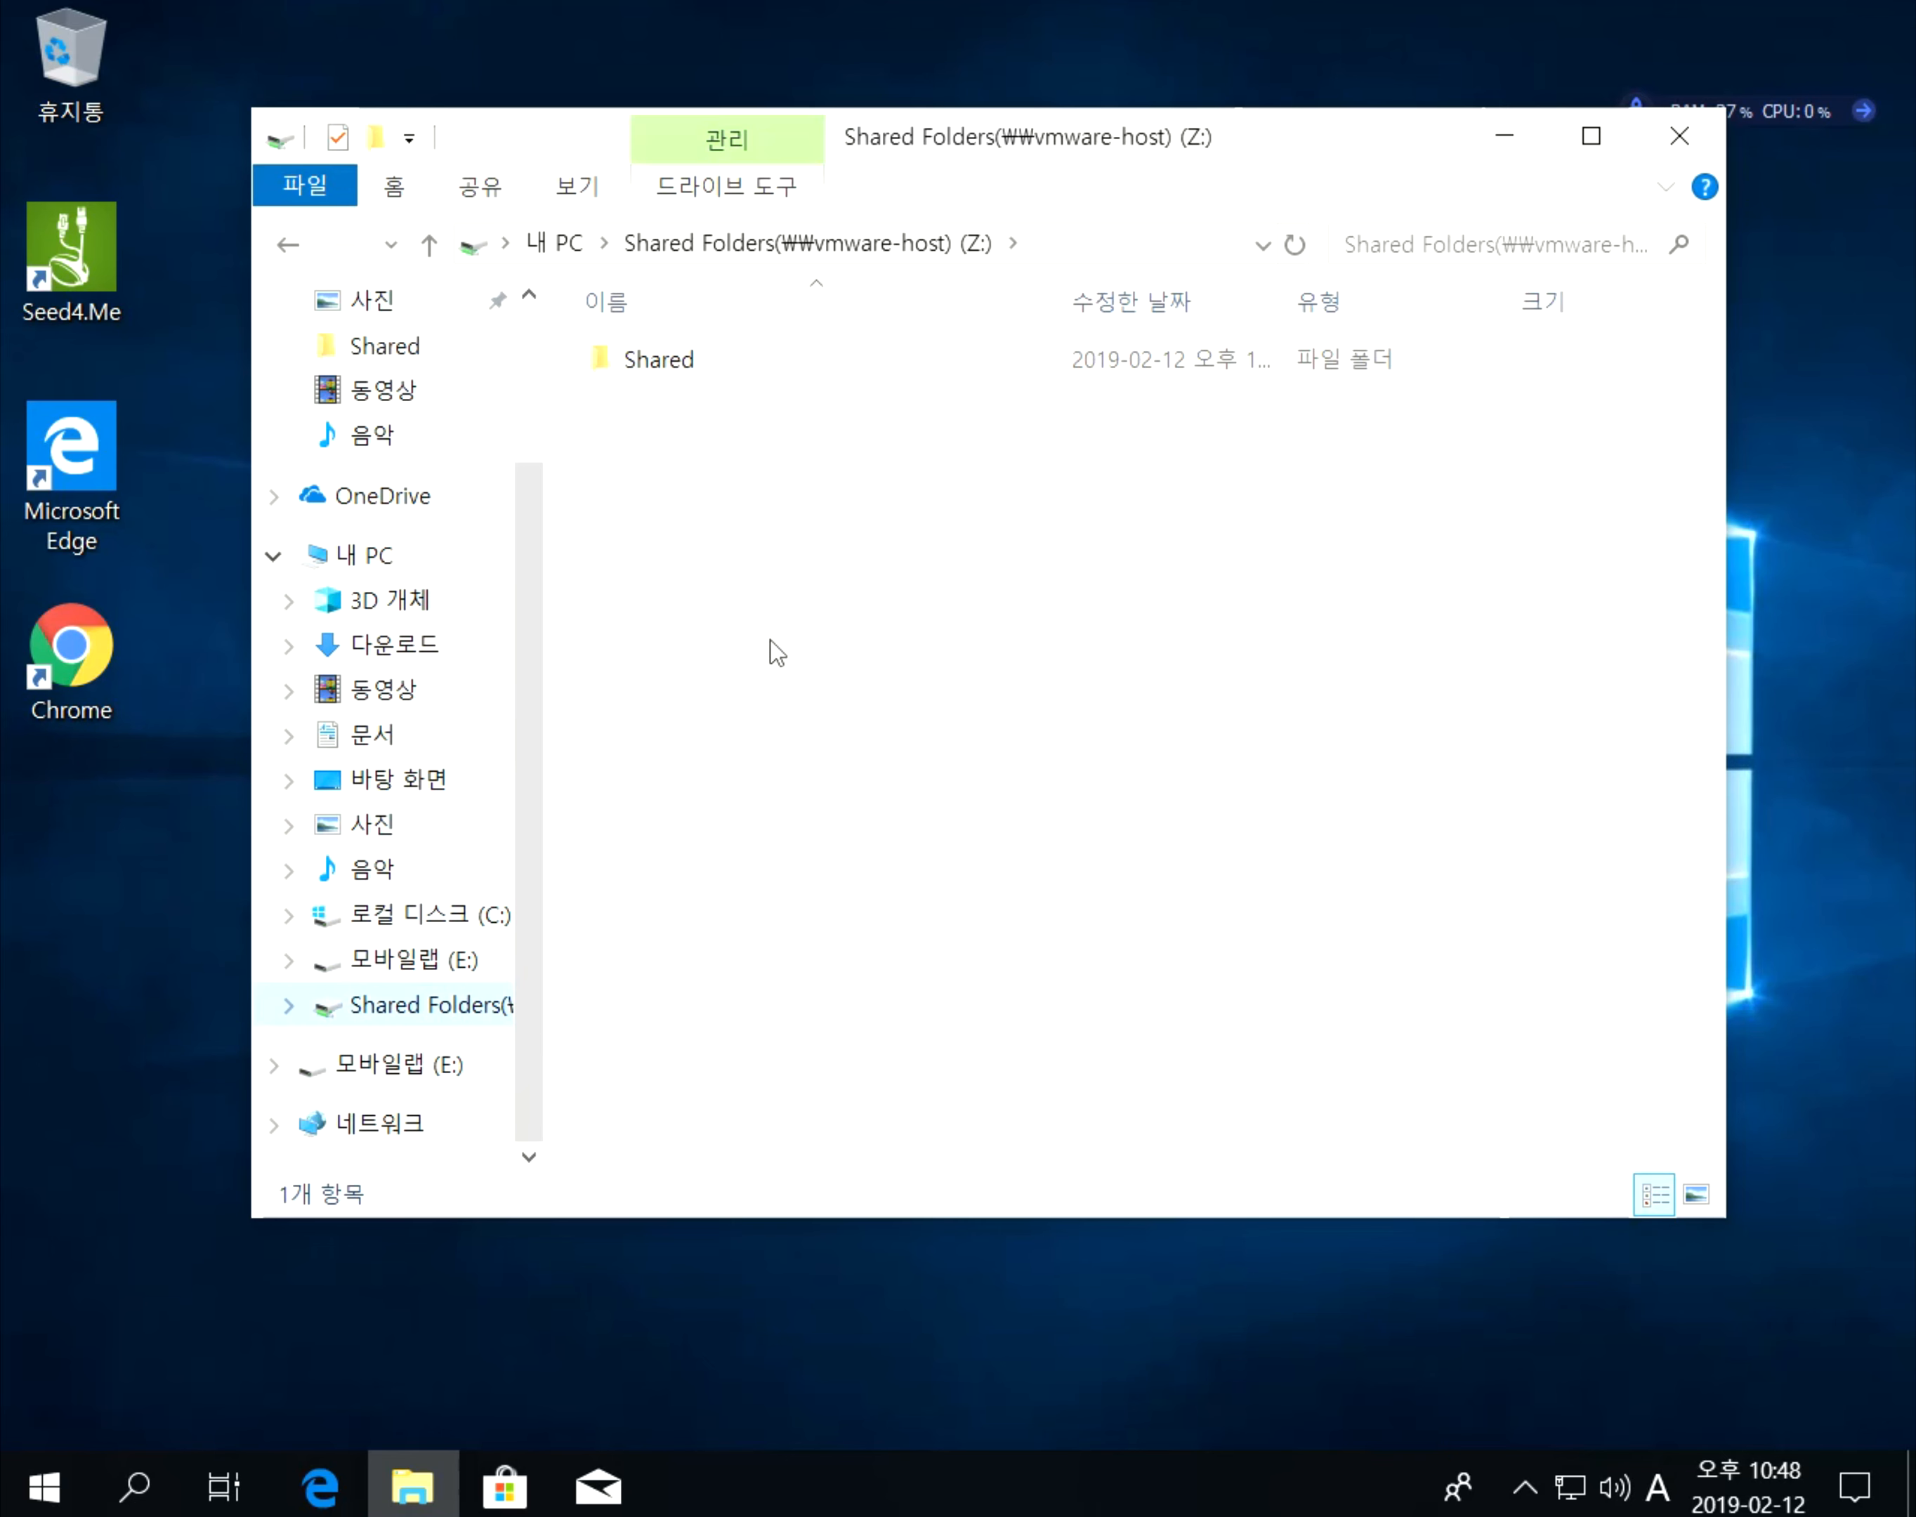
double_click(661, 365)
click(626, 366)
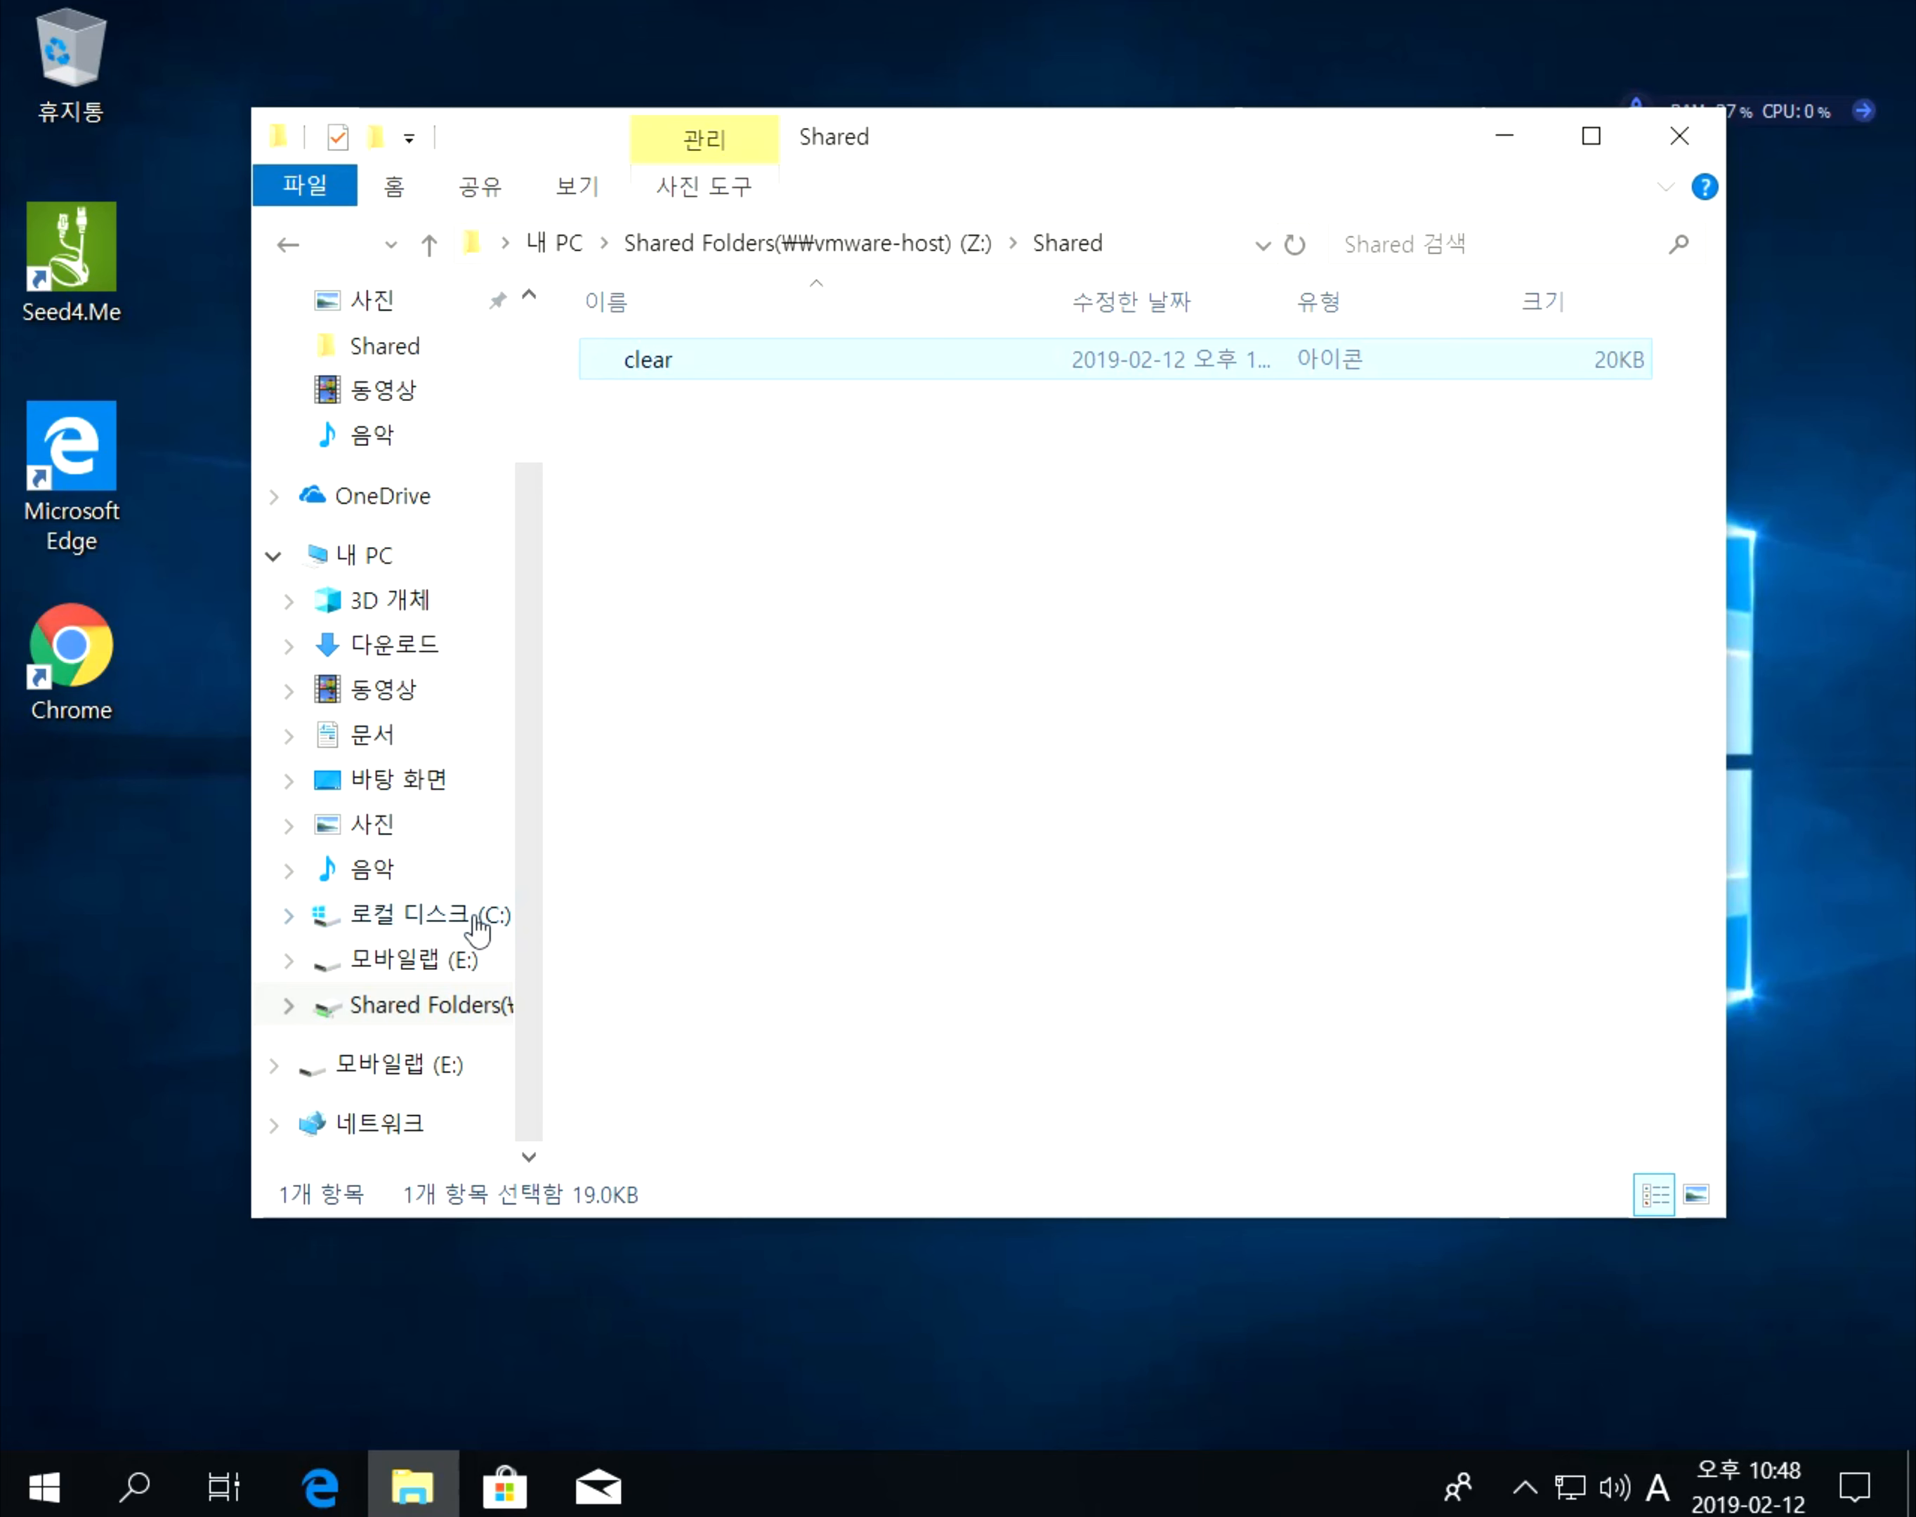
Paste the clear icon file from the 모바일랩 (E:) drive into the root of 로컬 디스크 (C:).
click(484, 961)
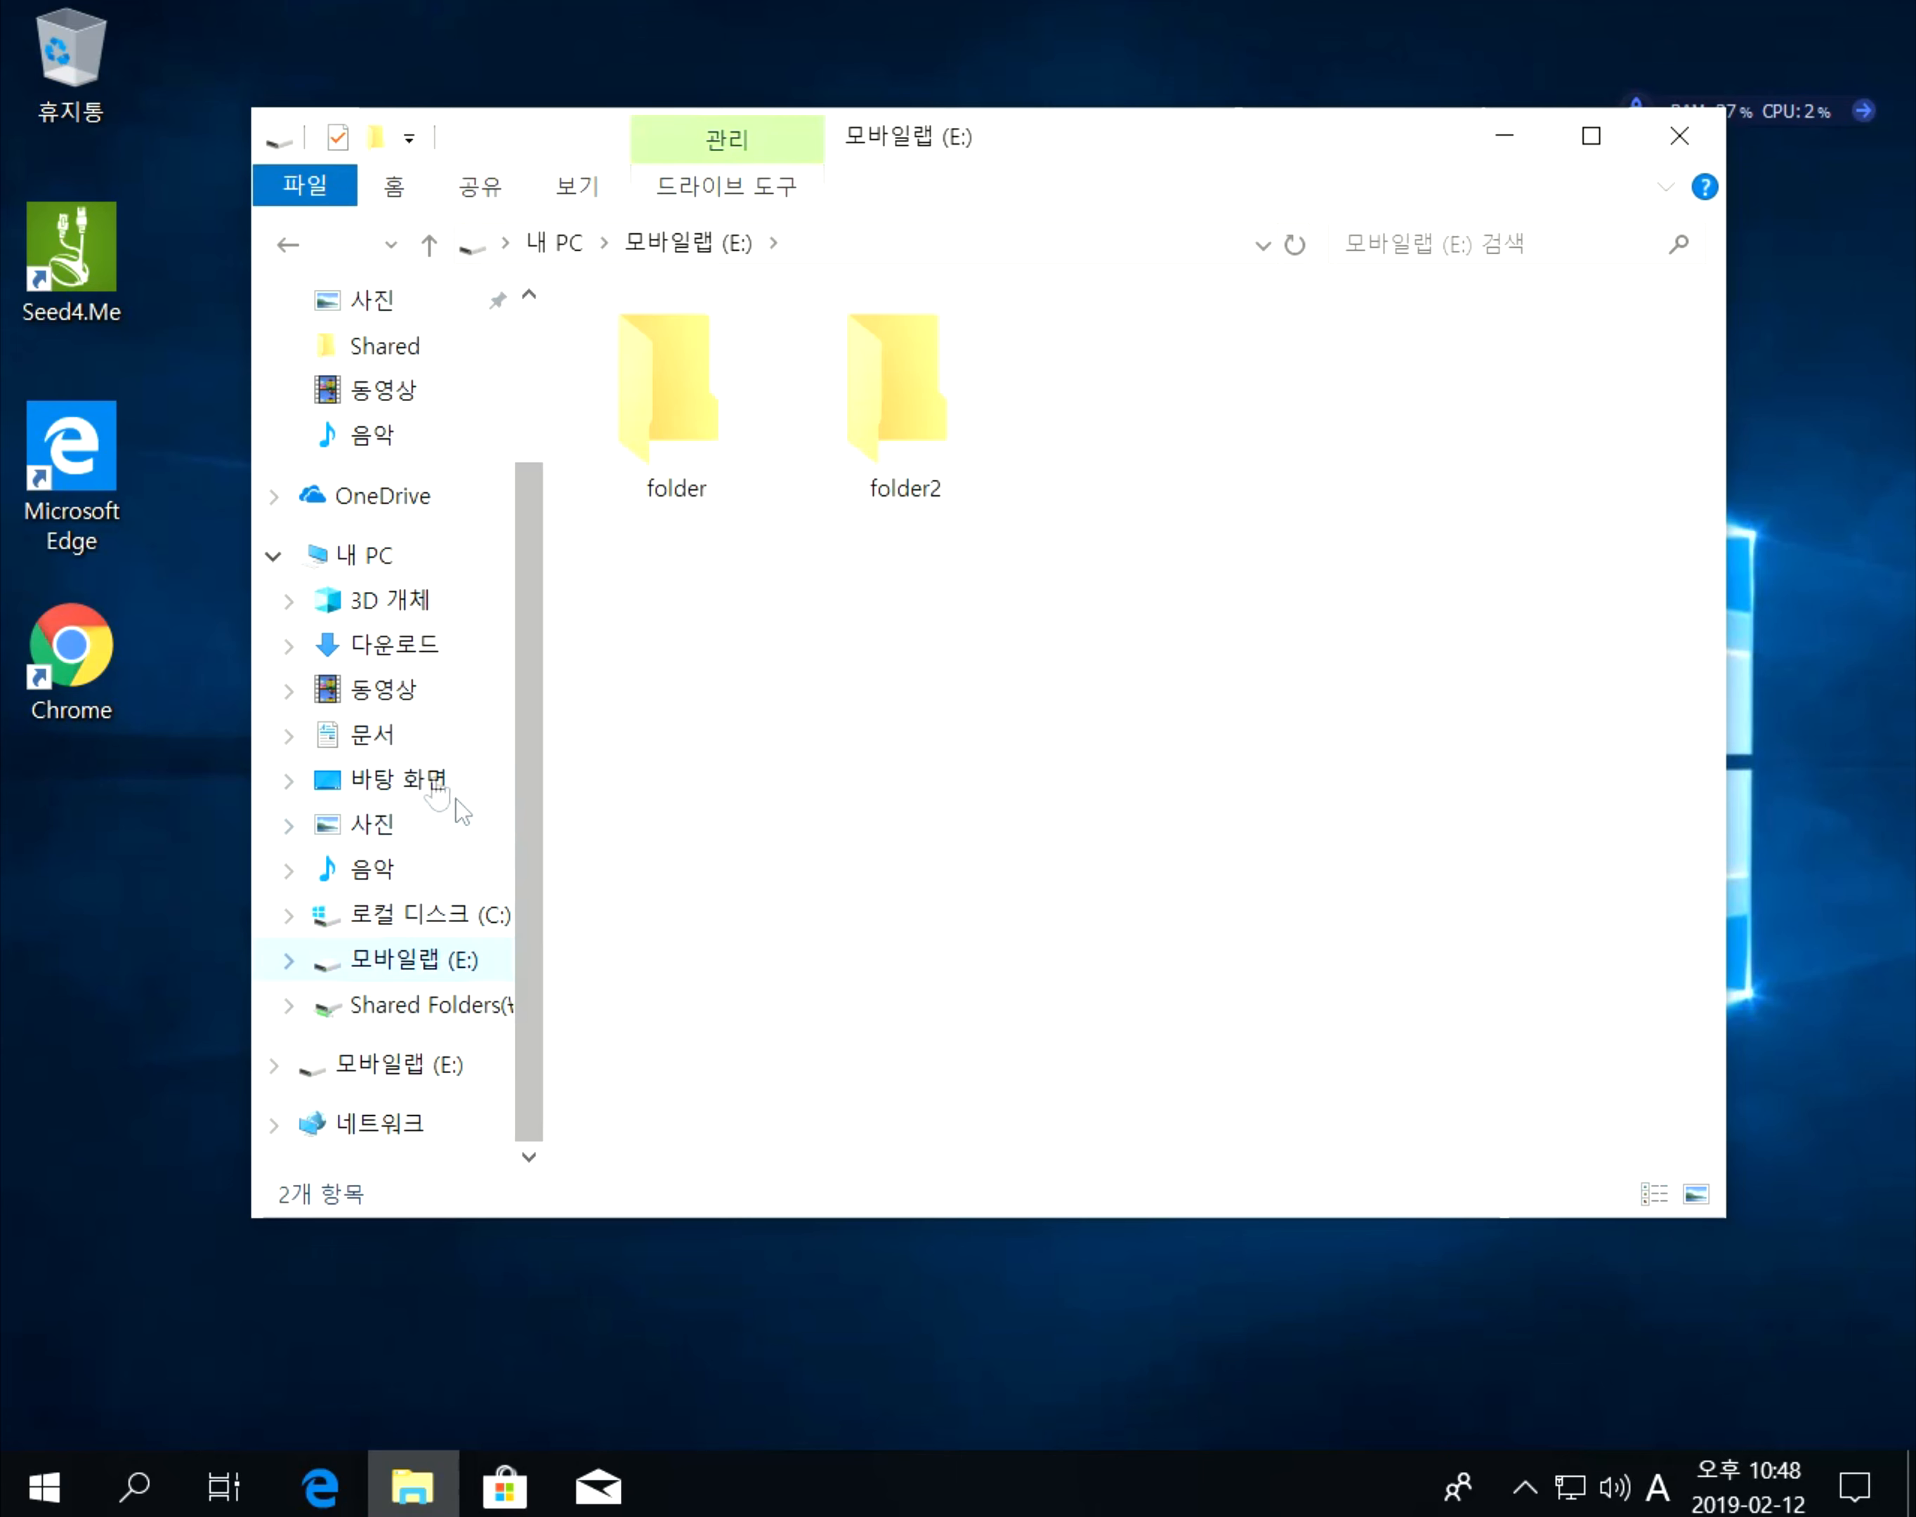
click(372, 737)
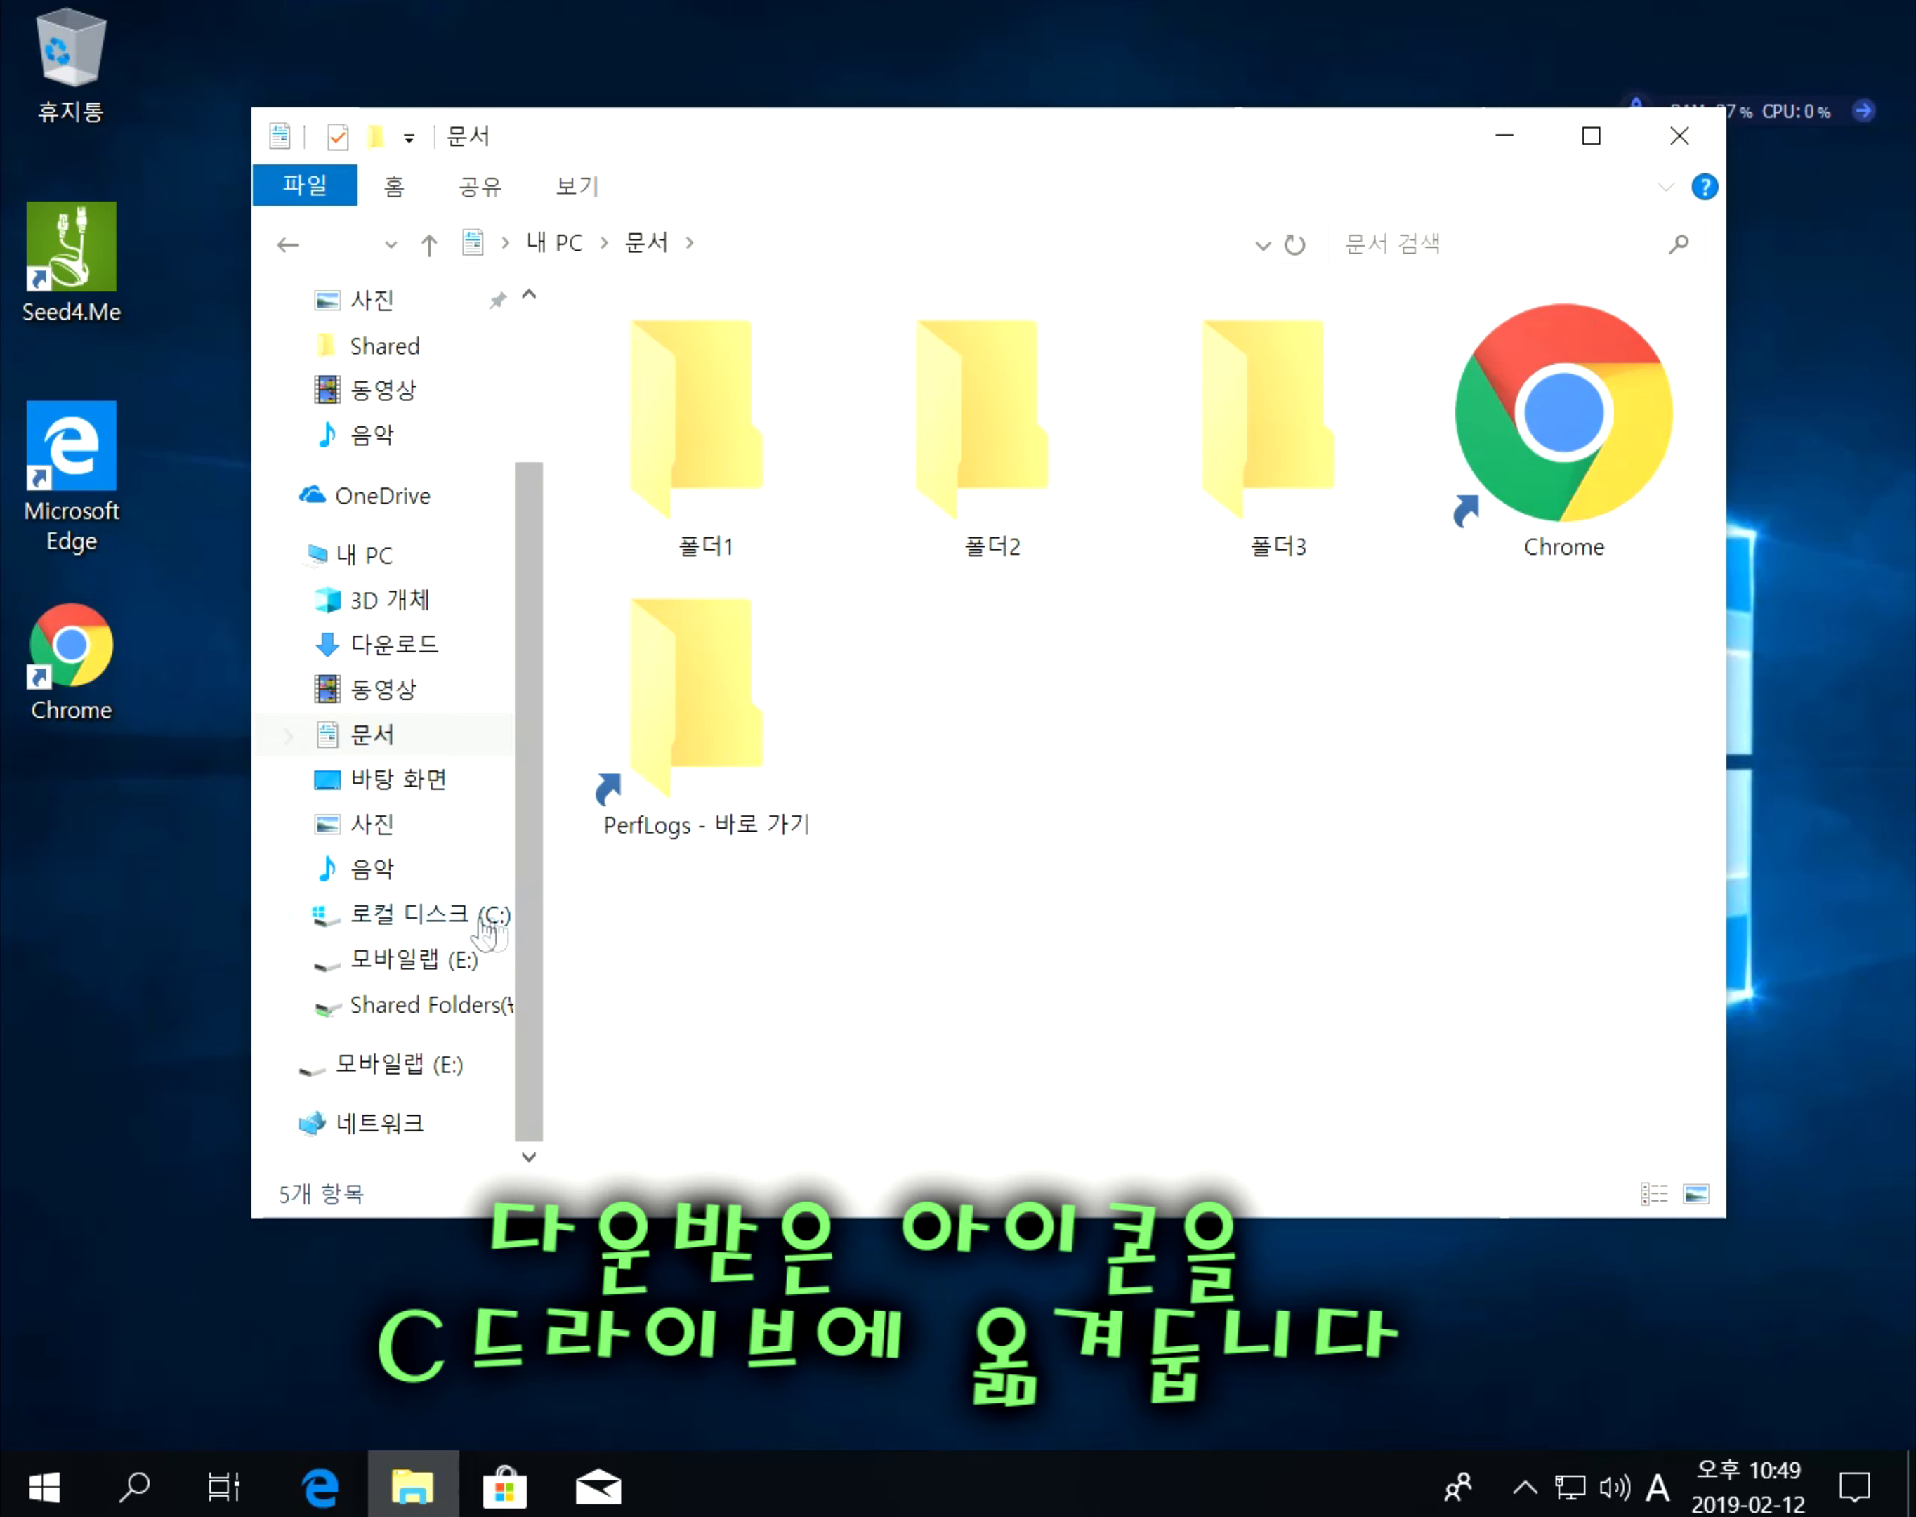
click(416, 923)
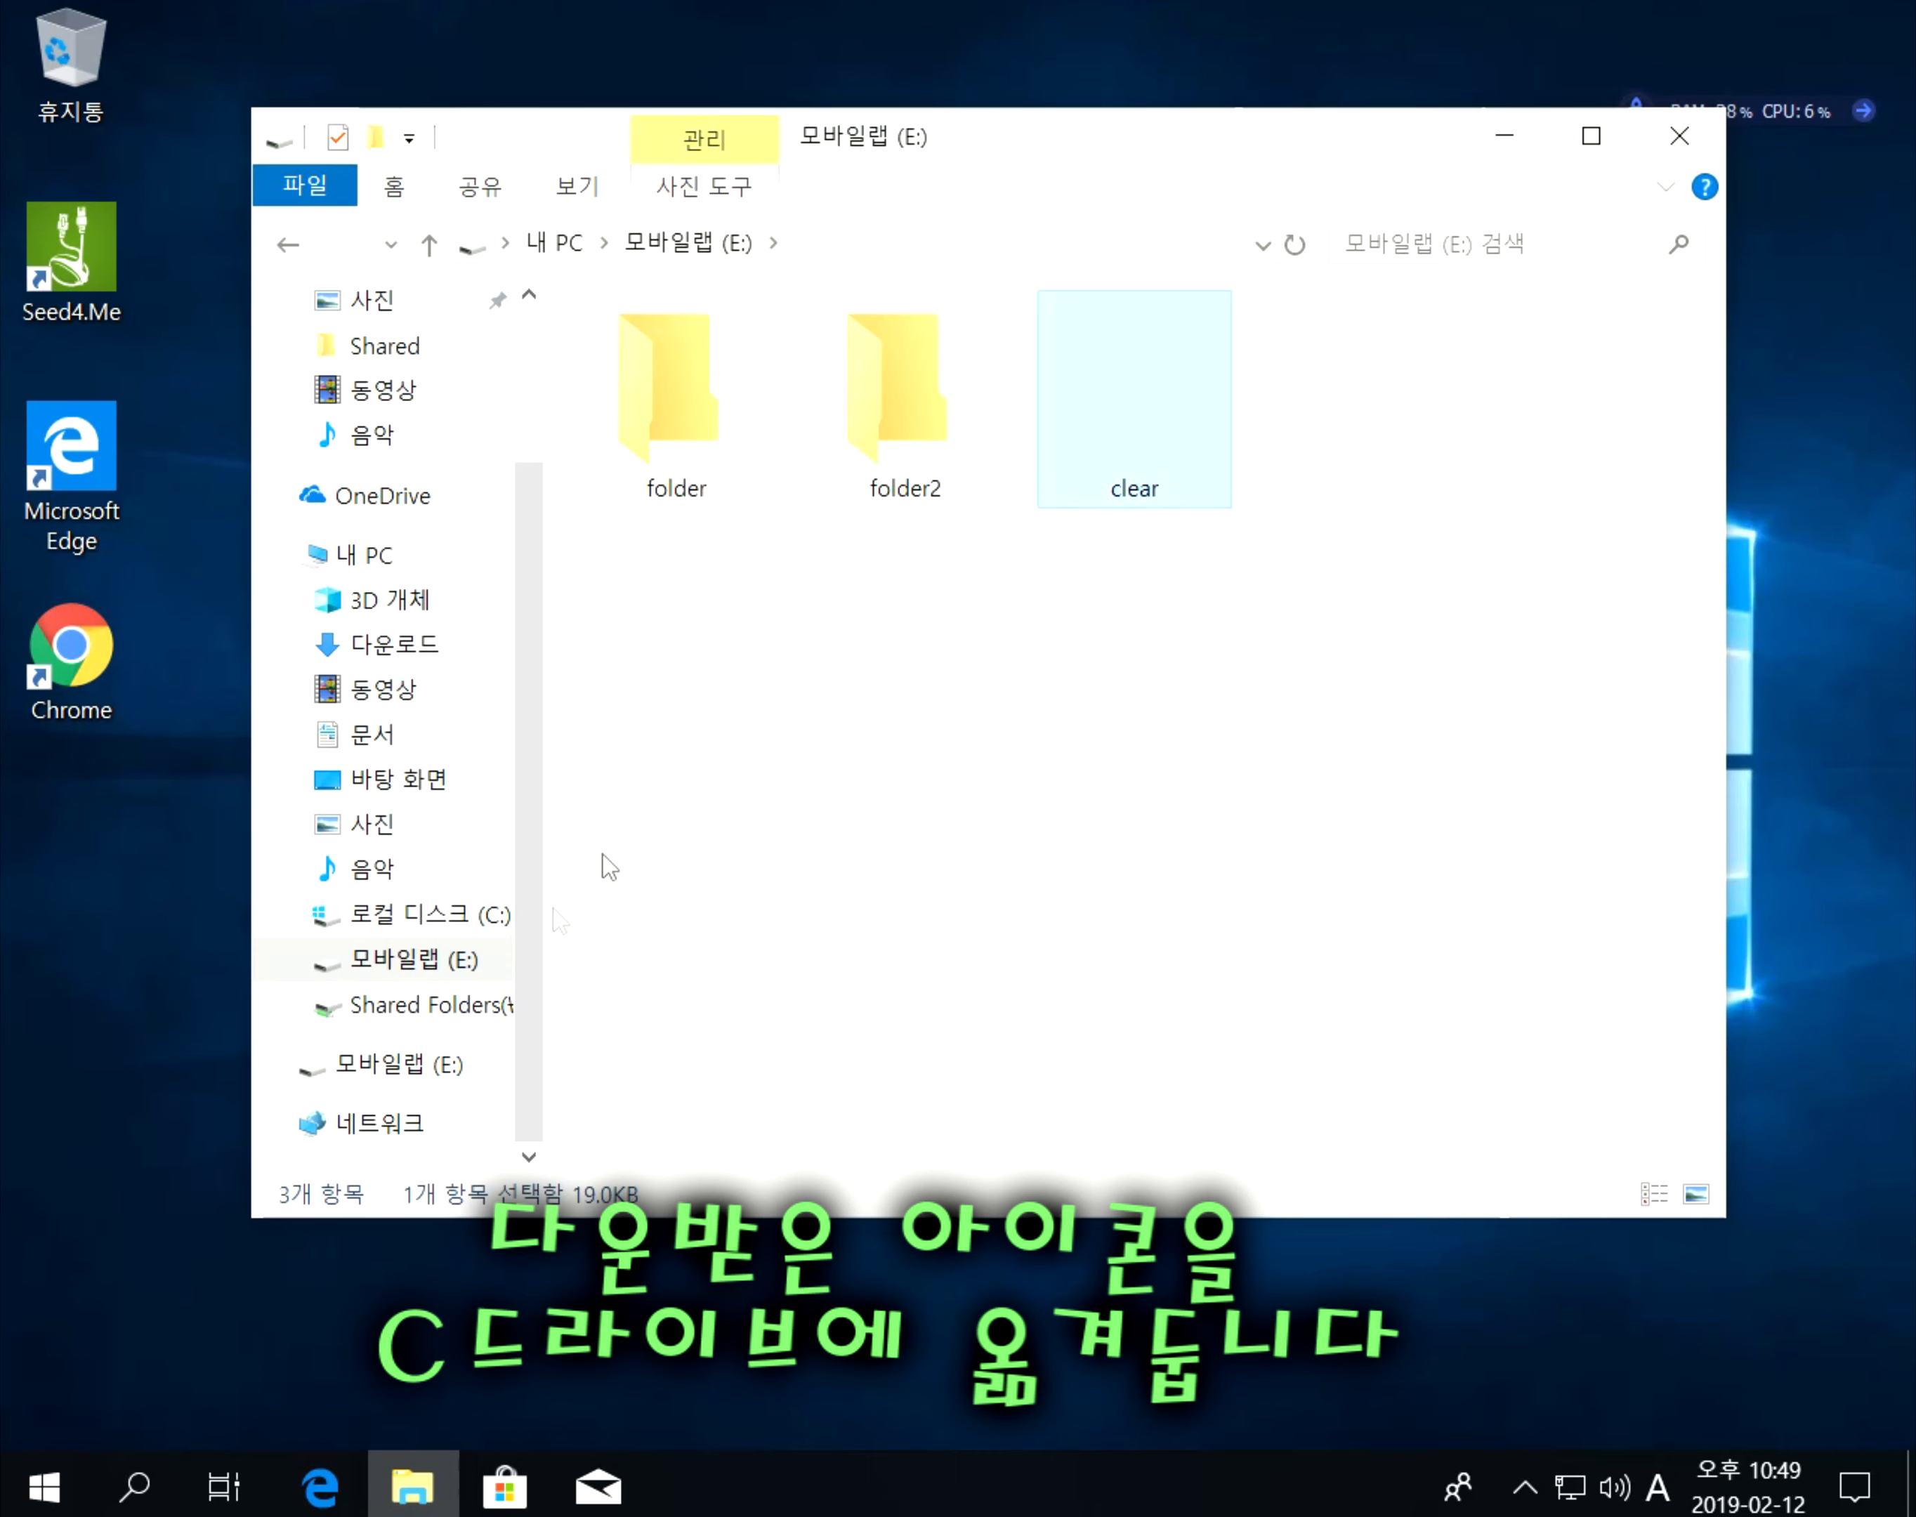
click(444, 919)
key(ctrl+v)
click(915, 570)
click(908, 741)
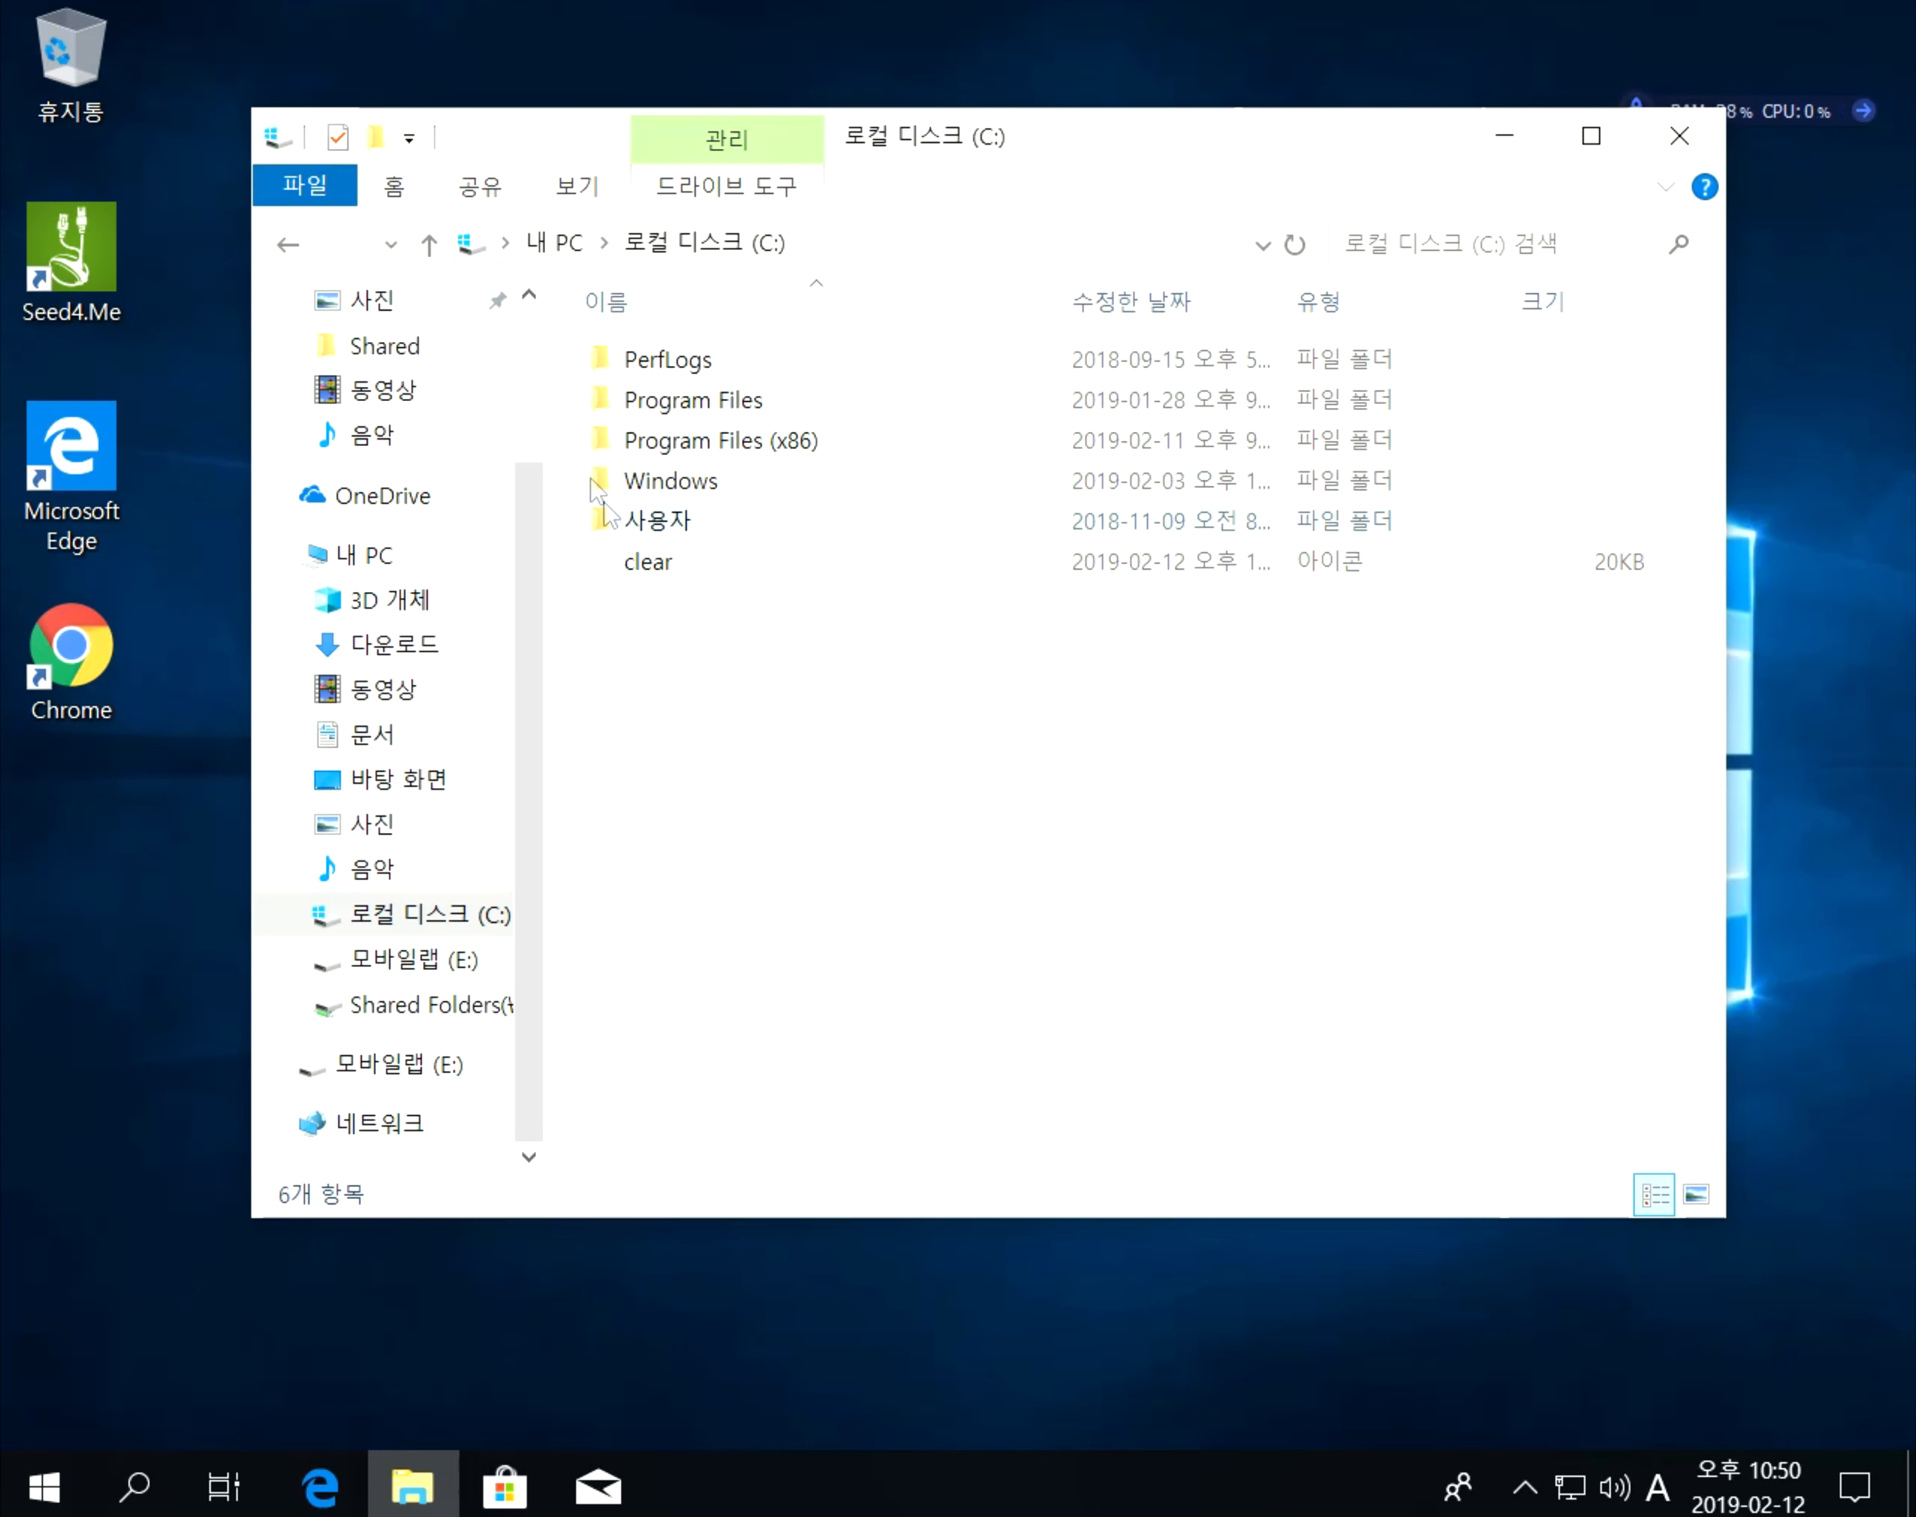
Check the clear icon file's details on the C: drive and return to the 문서 folder.
click(646, 564)
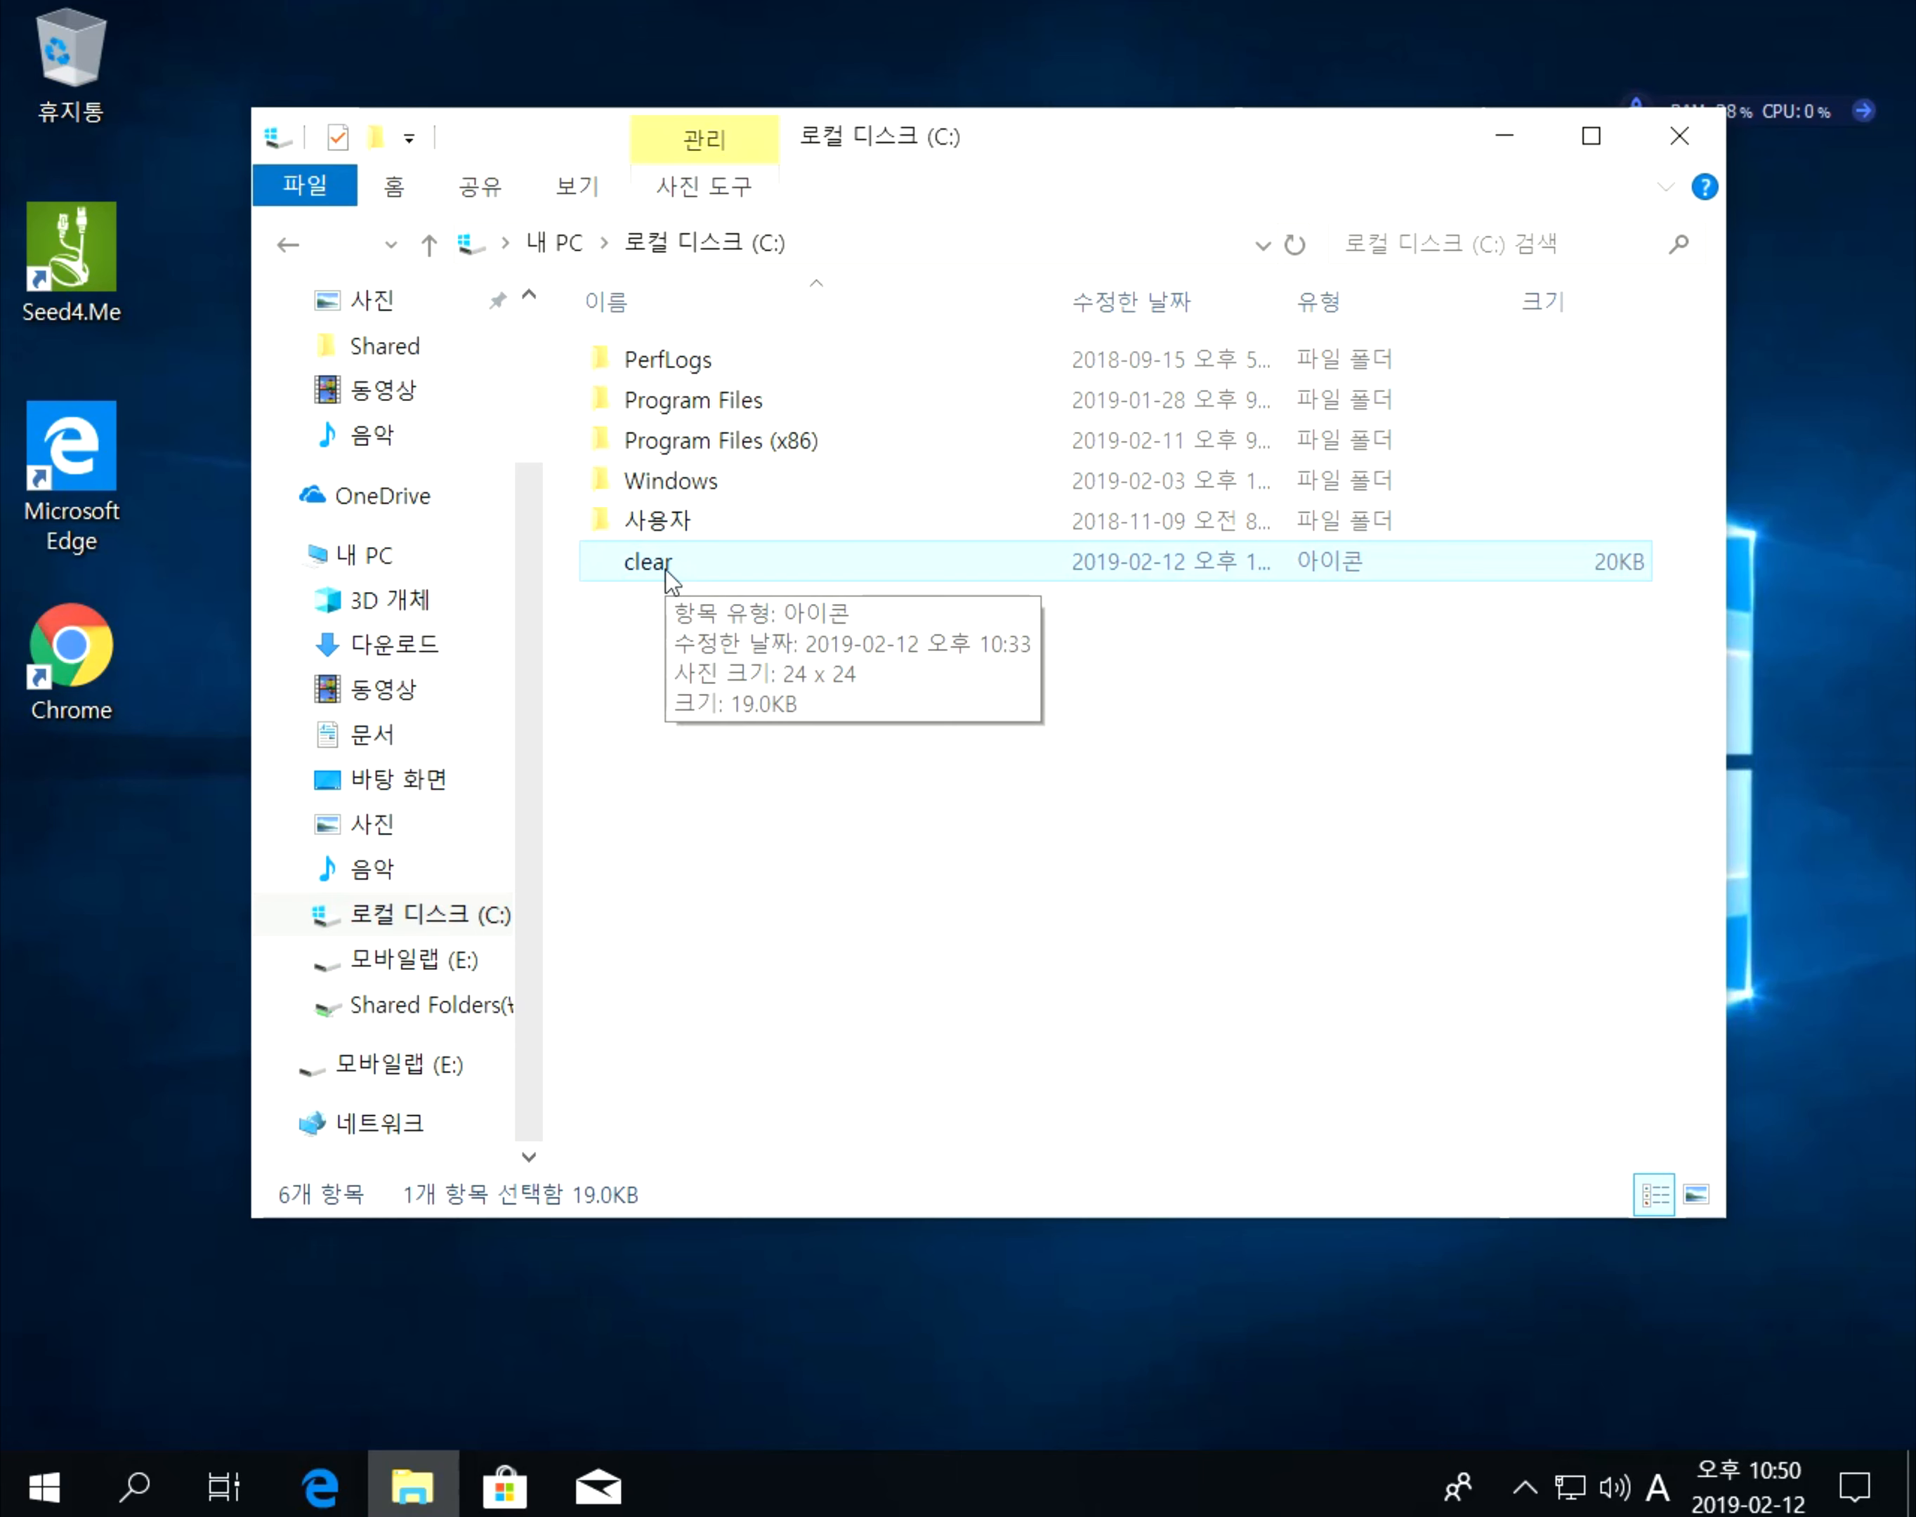
click(748, 750)
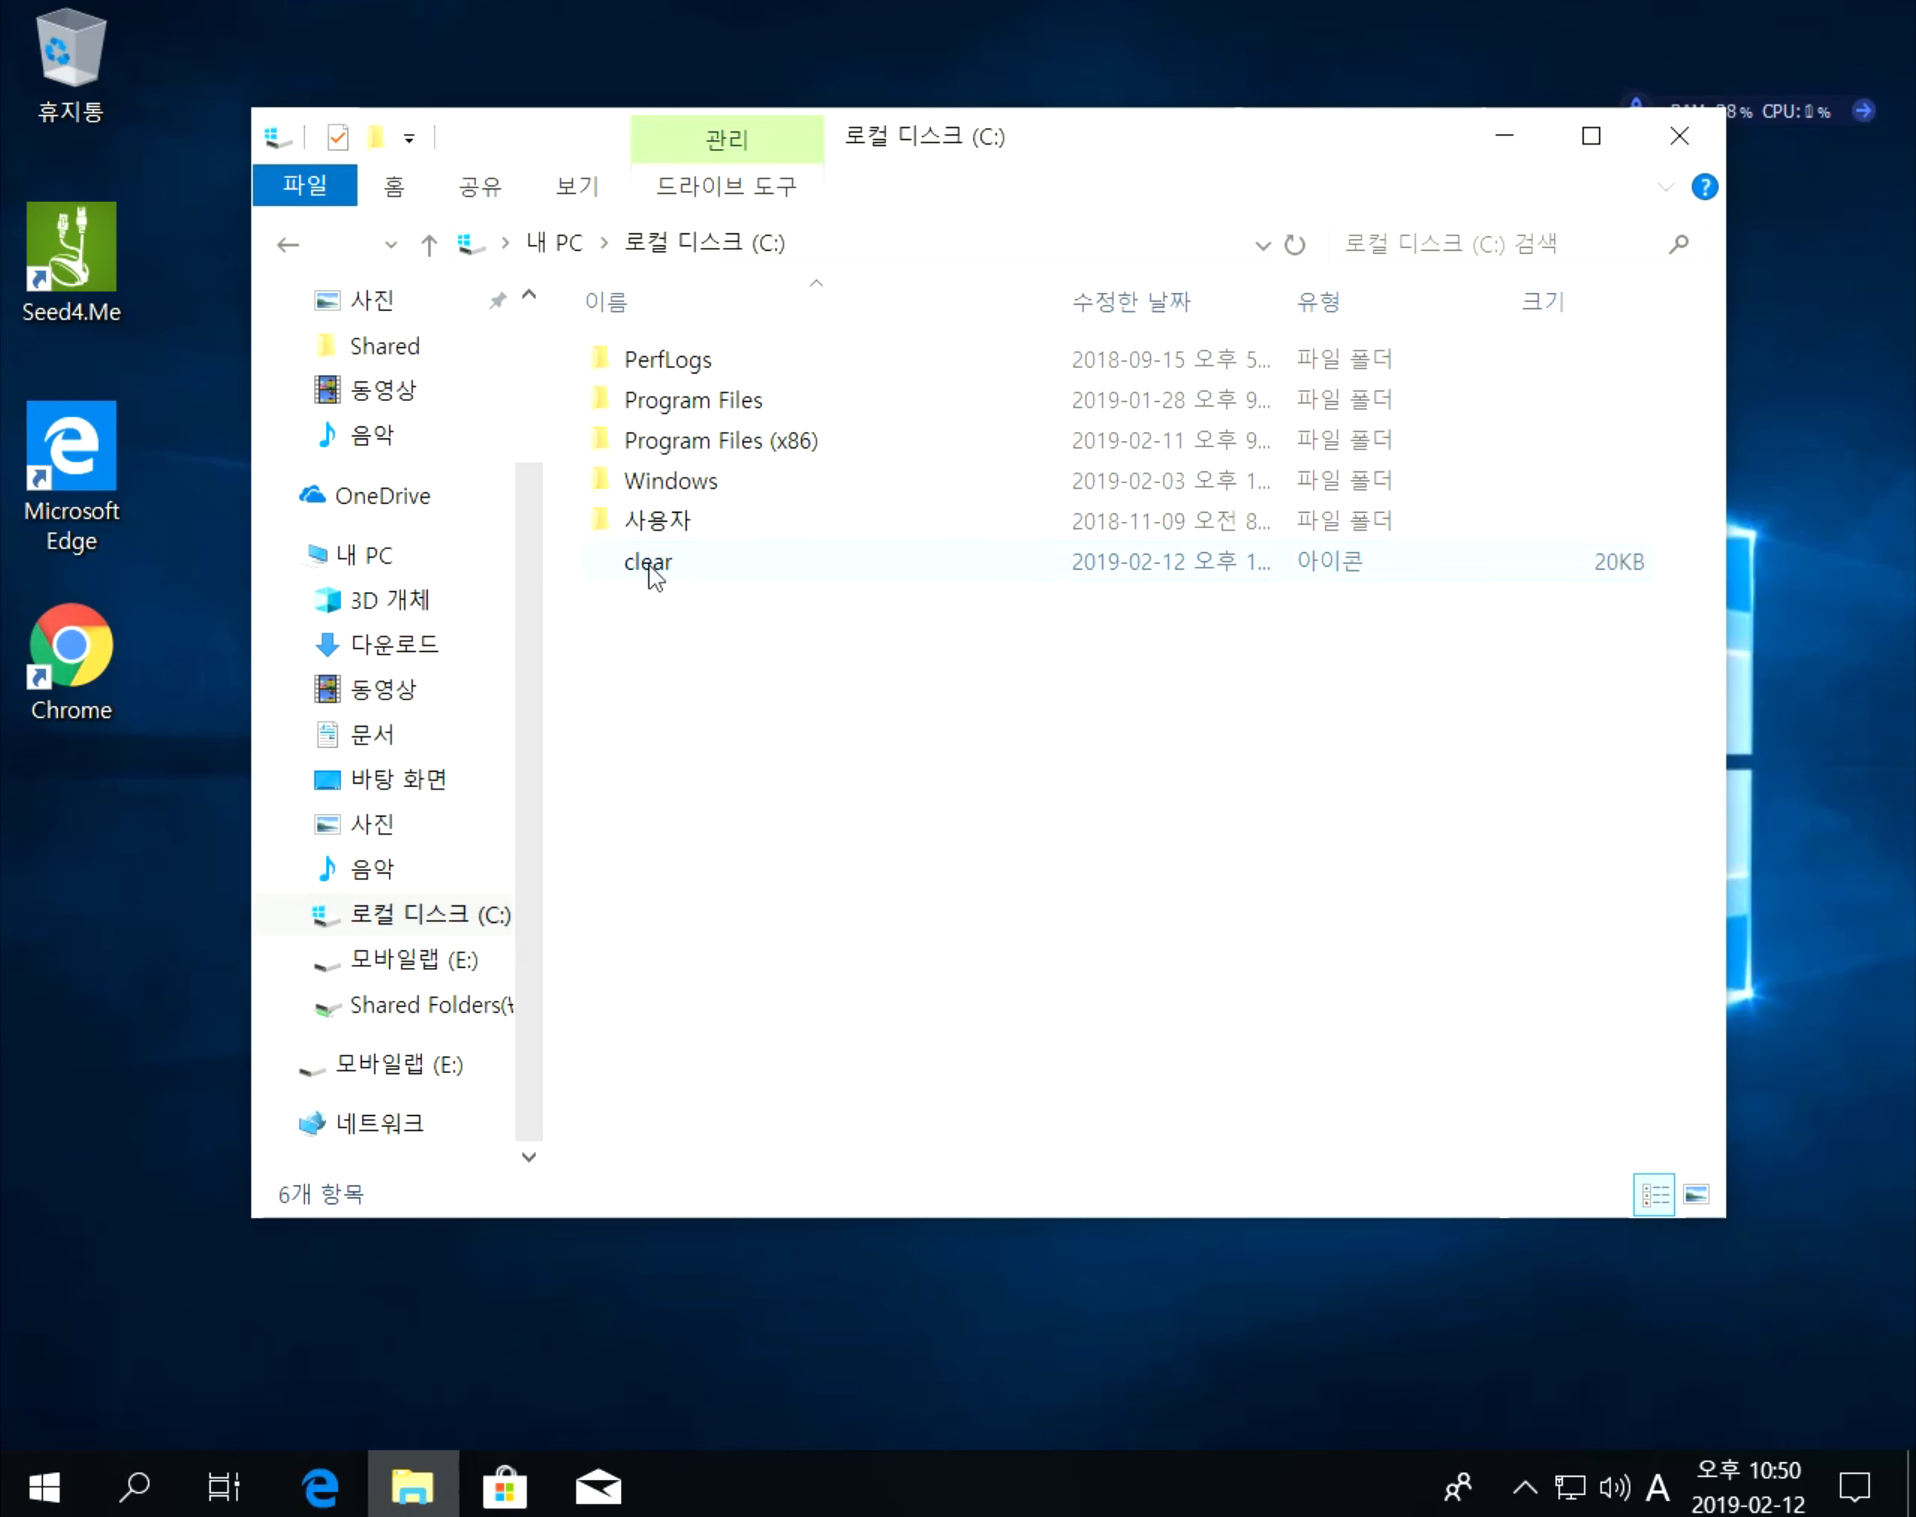
mouse_move(649, 570)
click(373, 735)
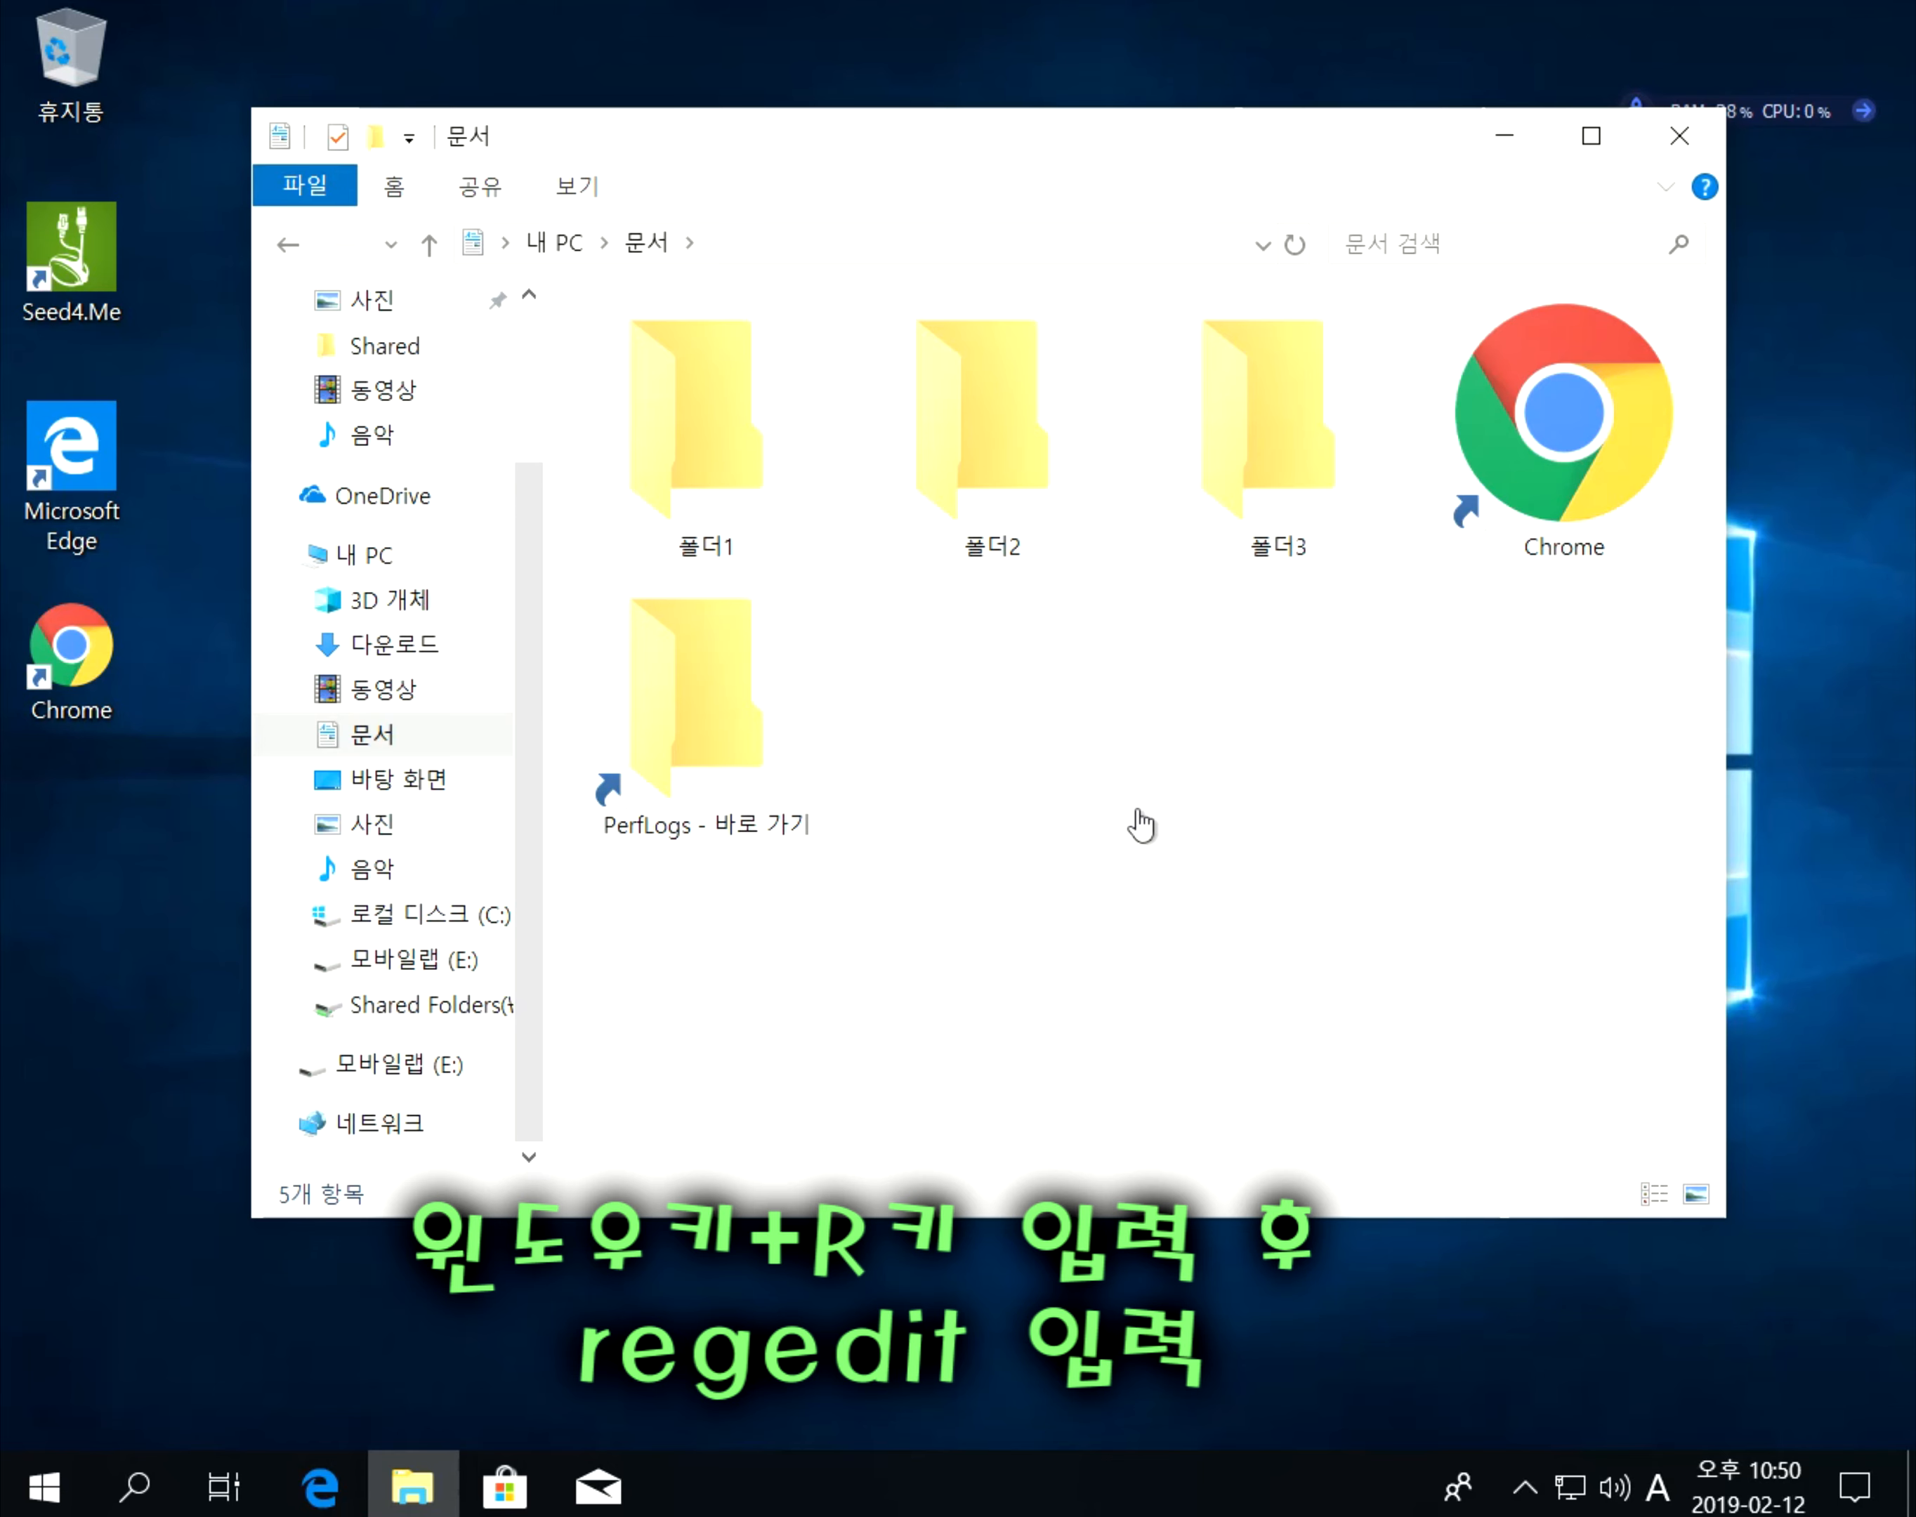
Launch the Registry Editor with regedit, allow it to make changes, and reposition its window over the 문서 folder.
key(super+r)
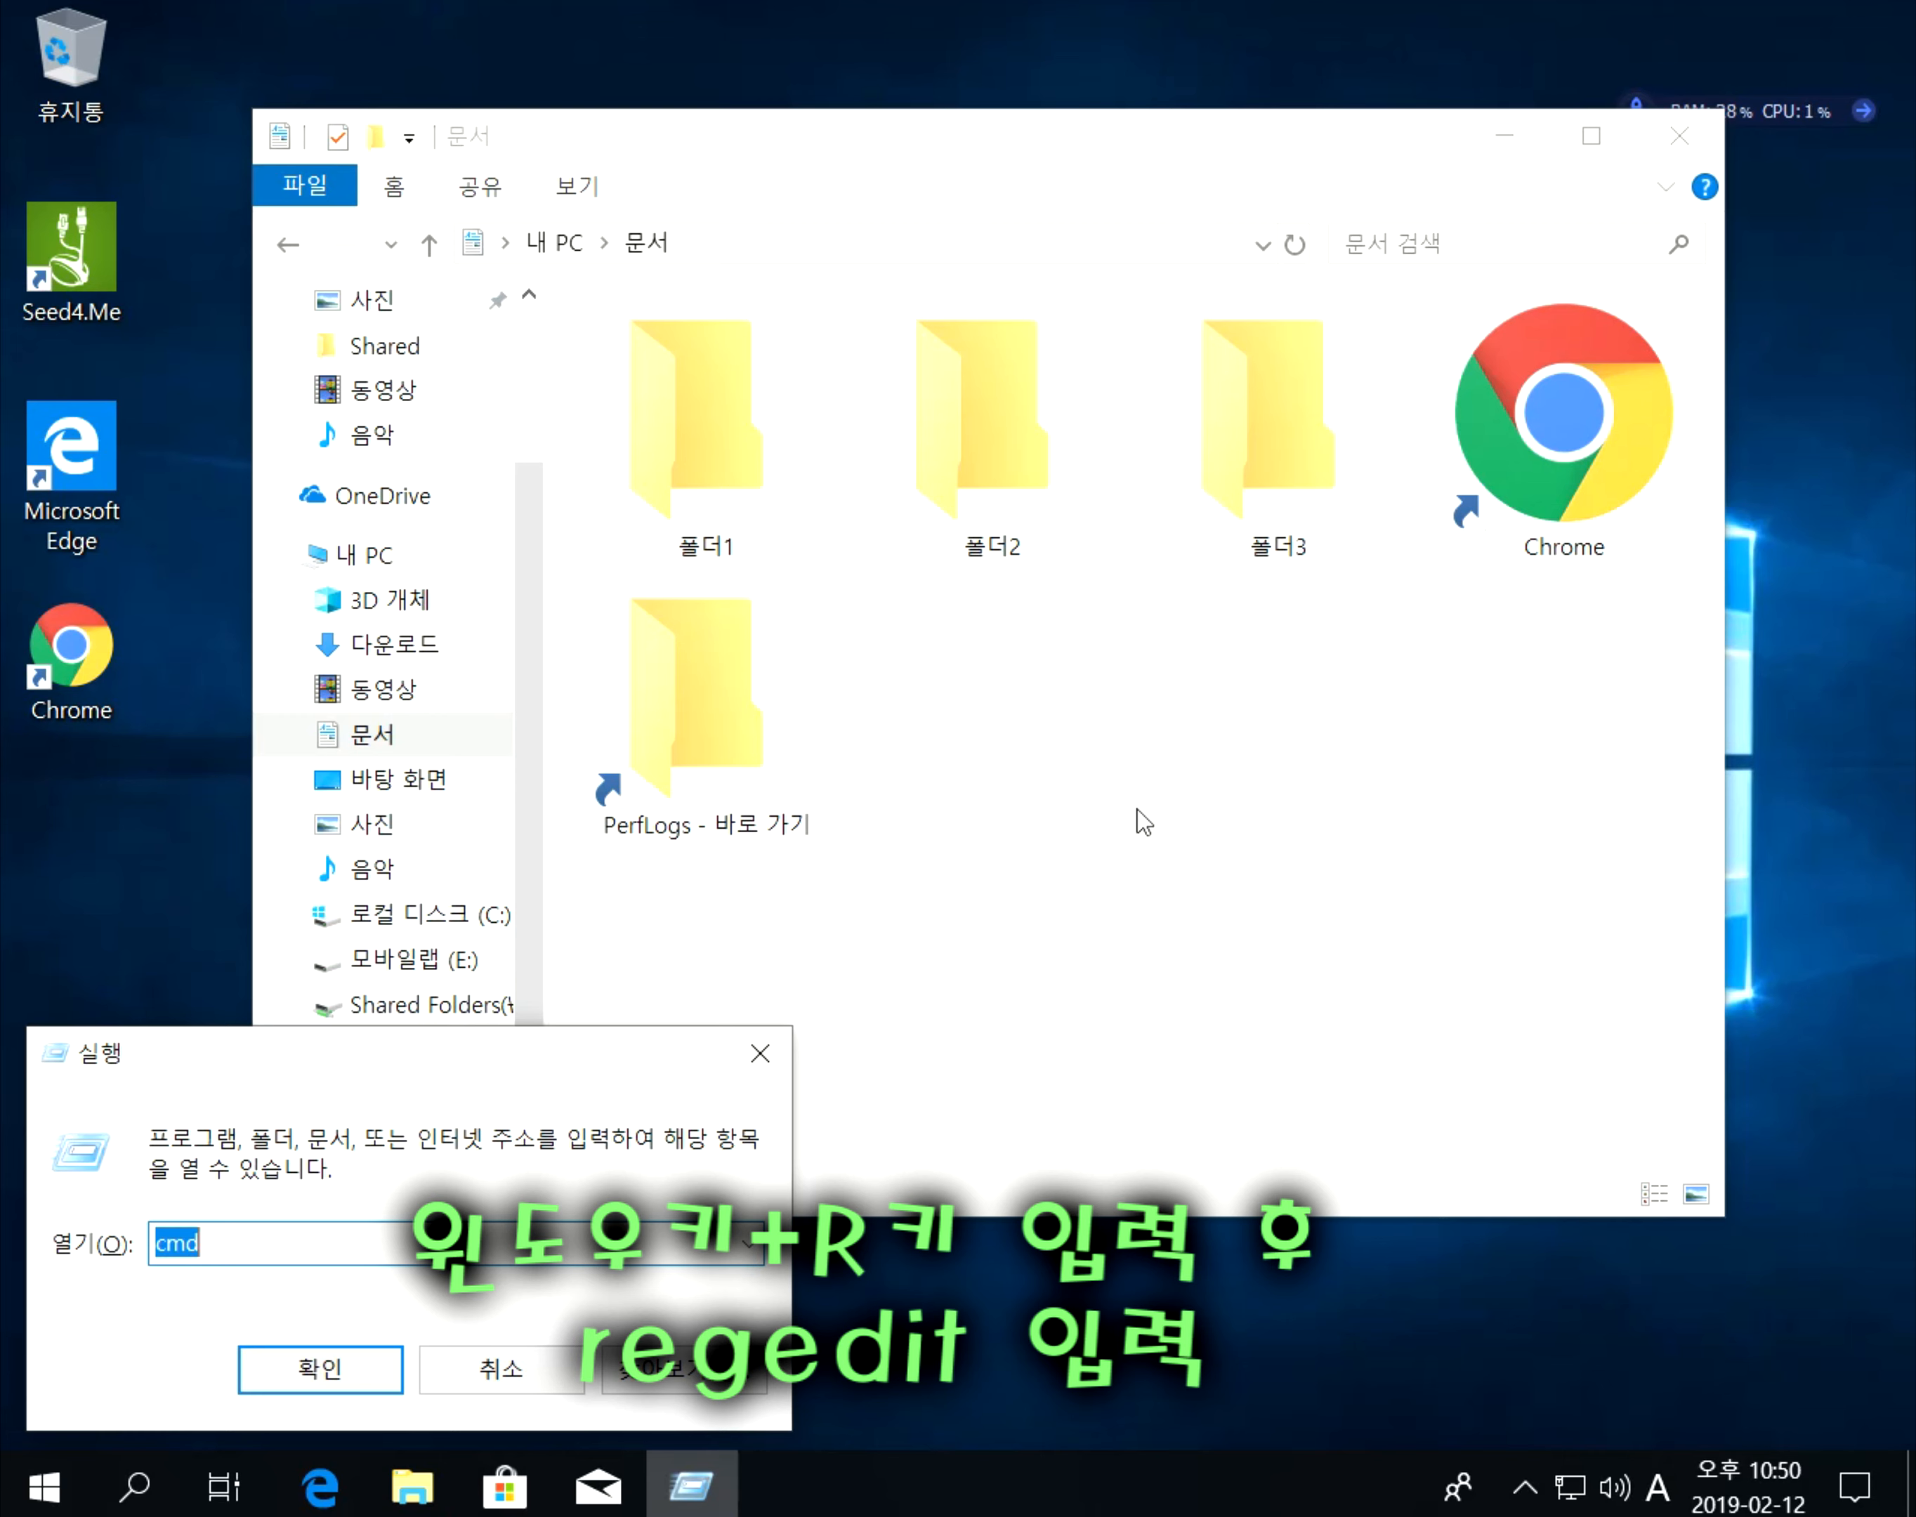
text(regedit)
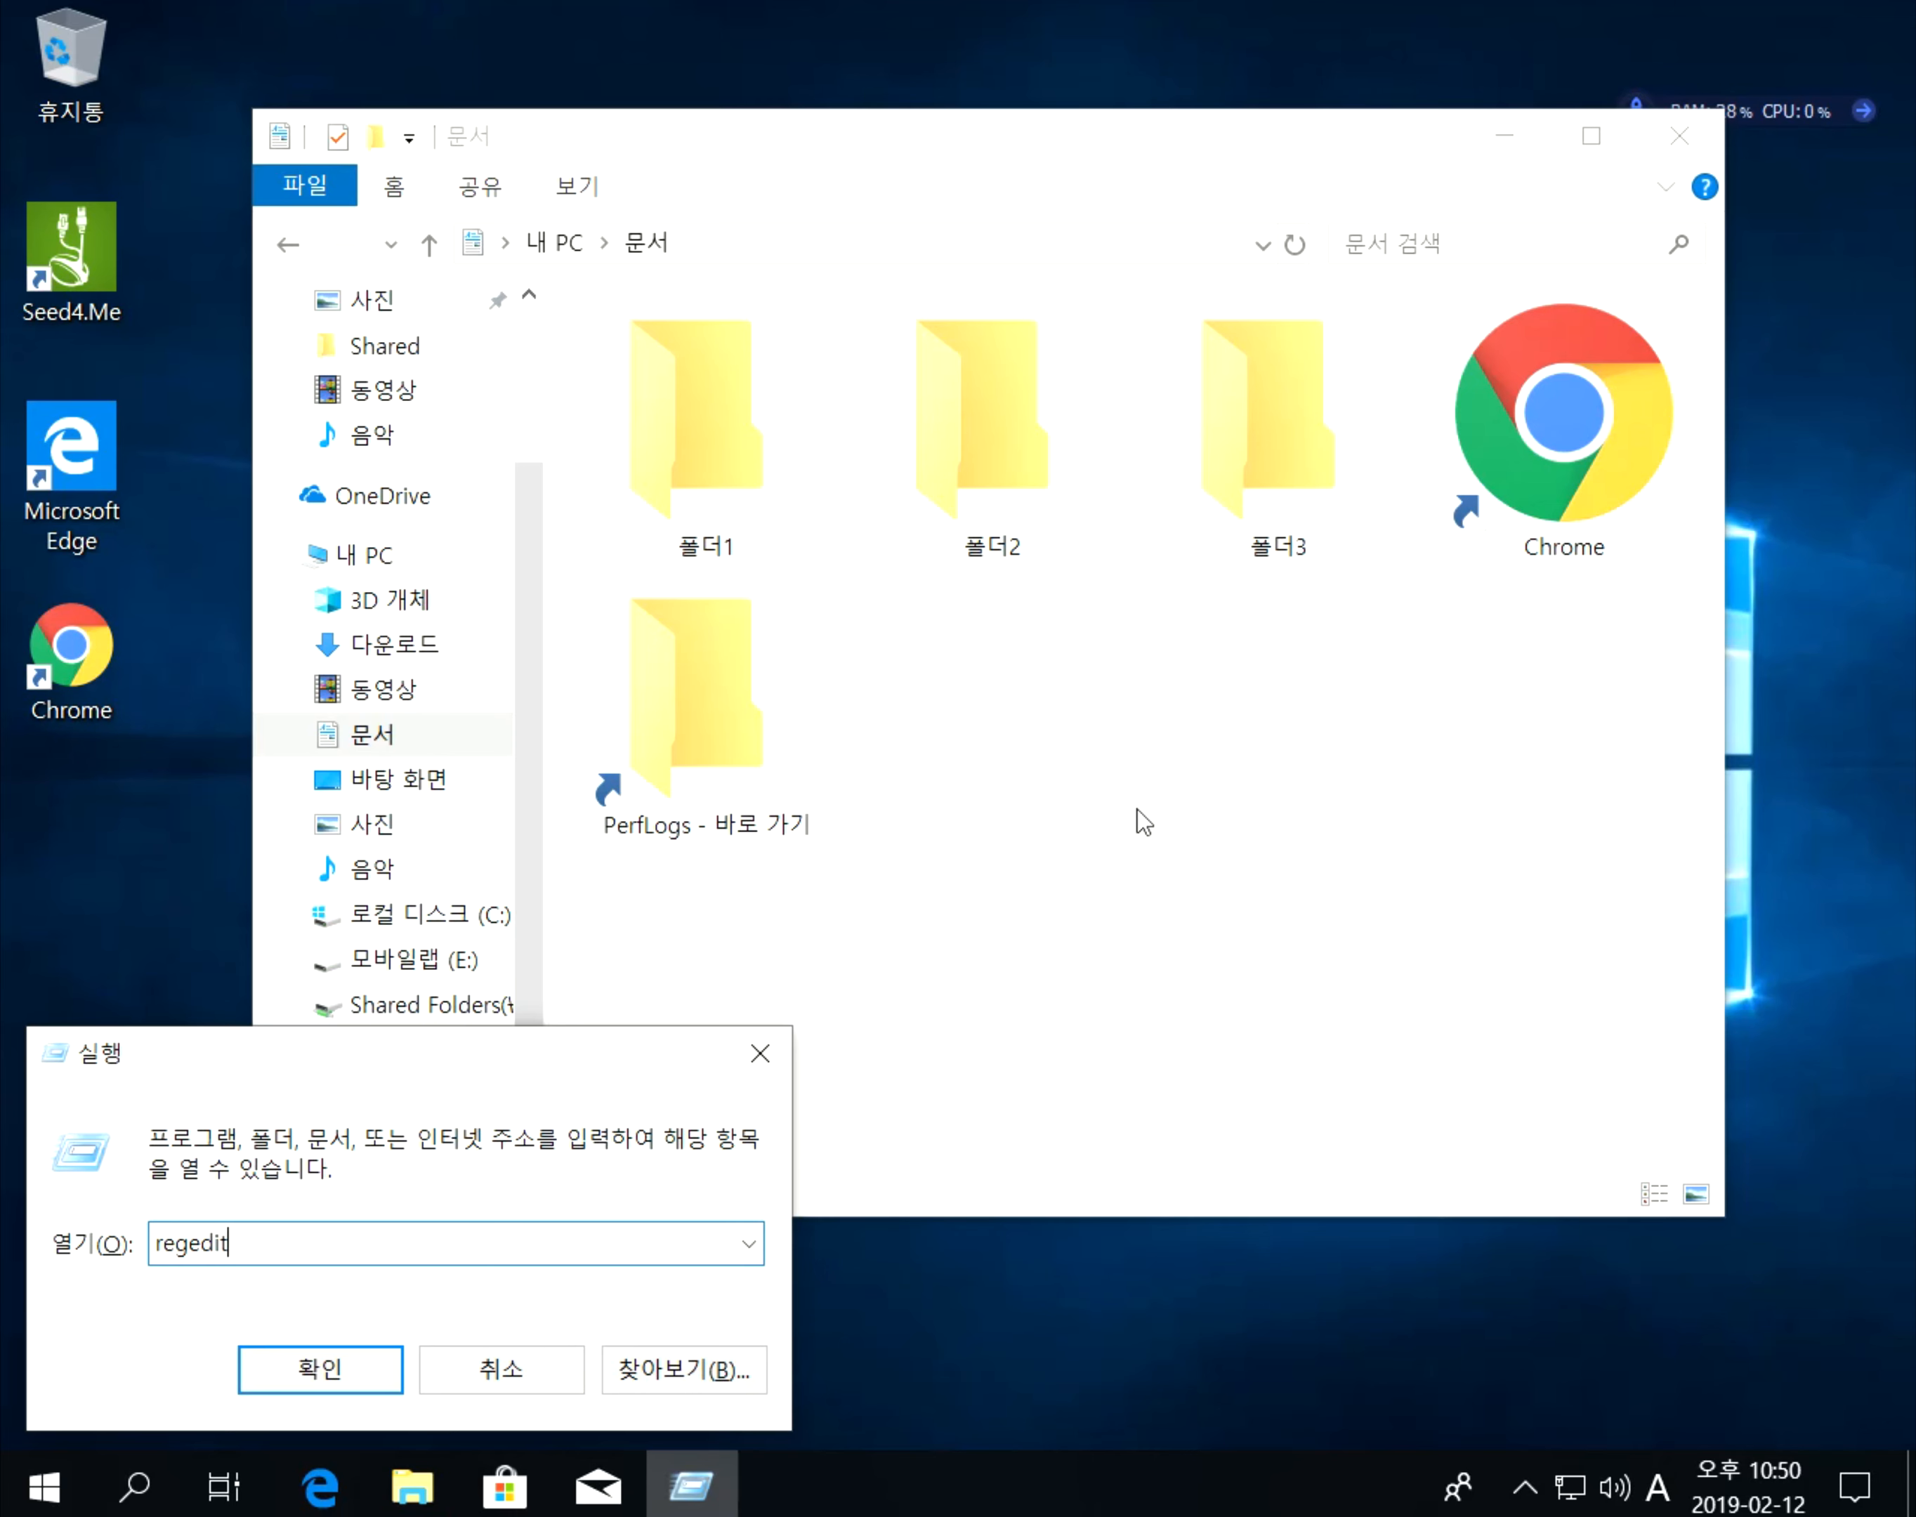
click(345, 1387)
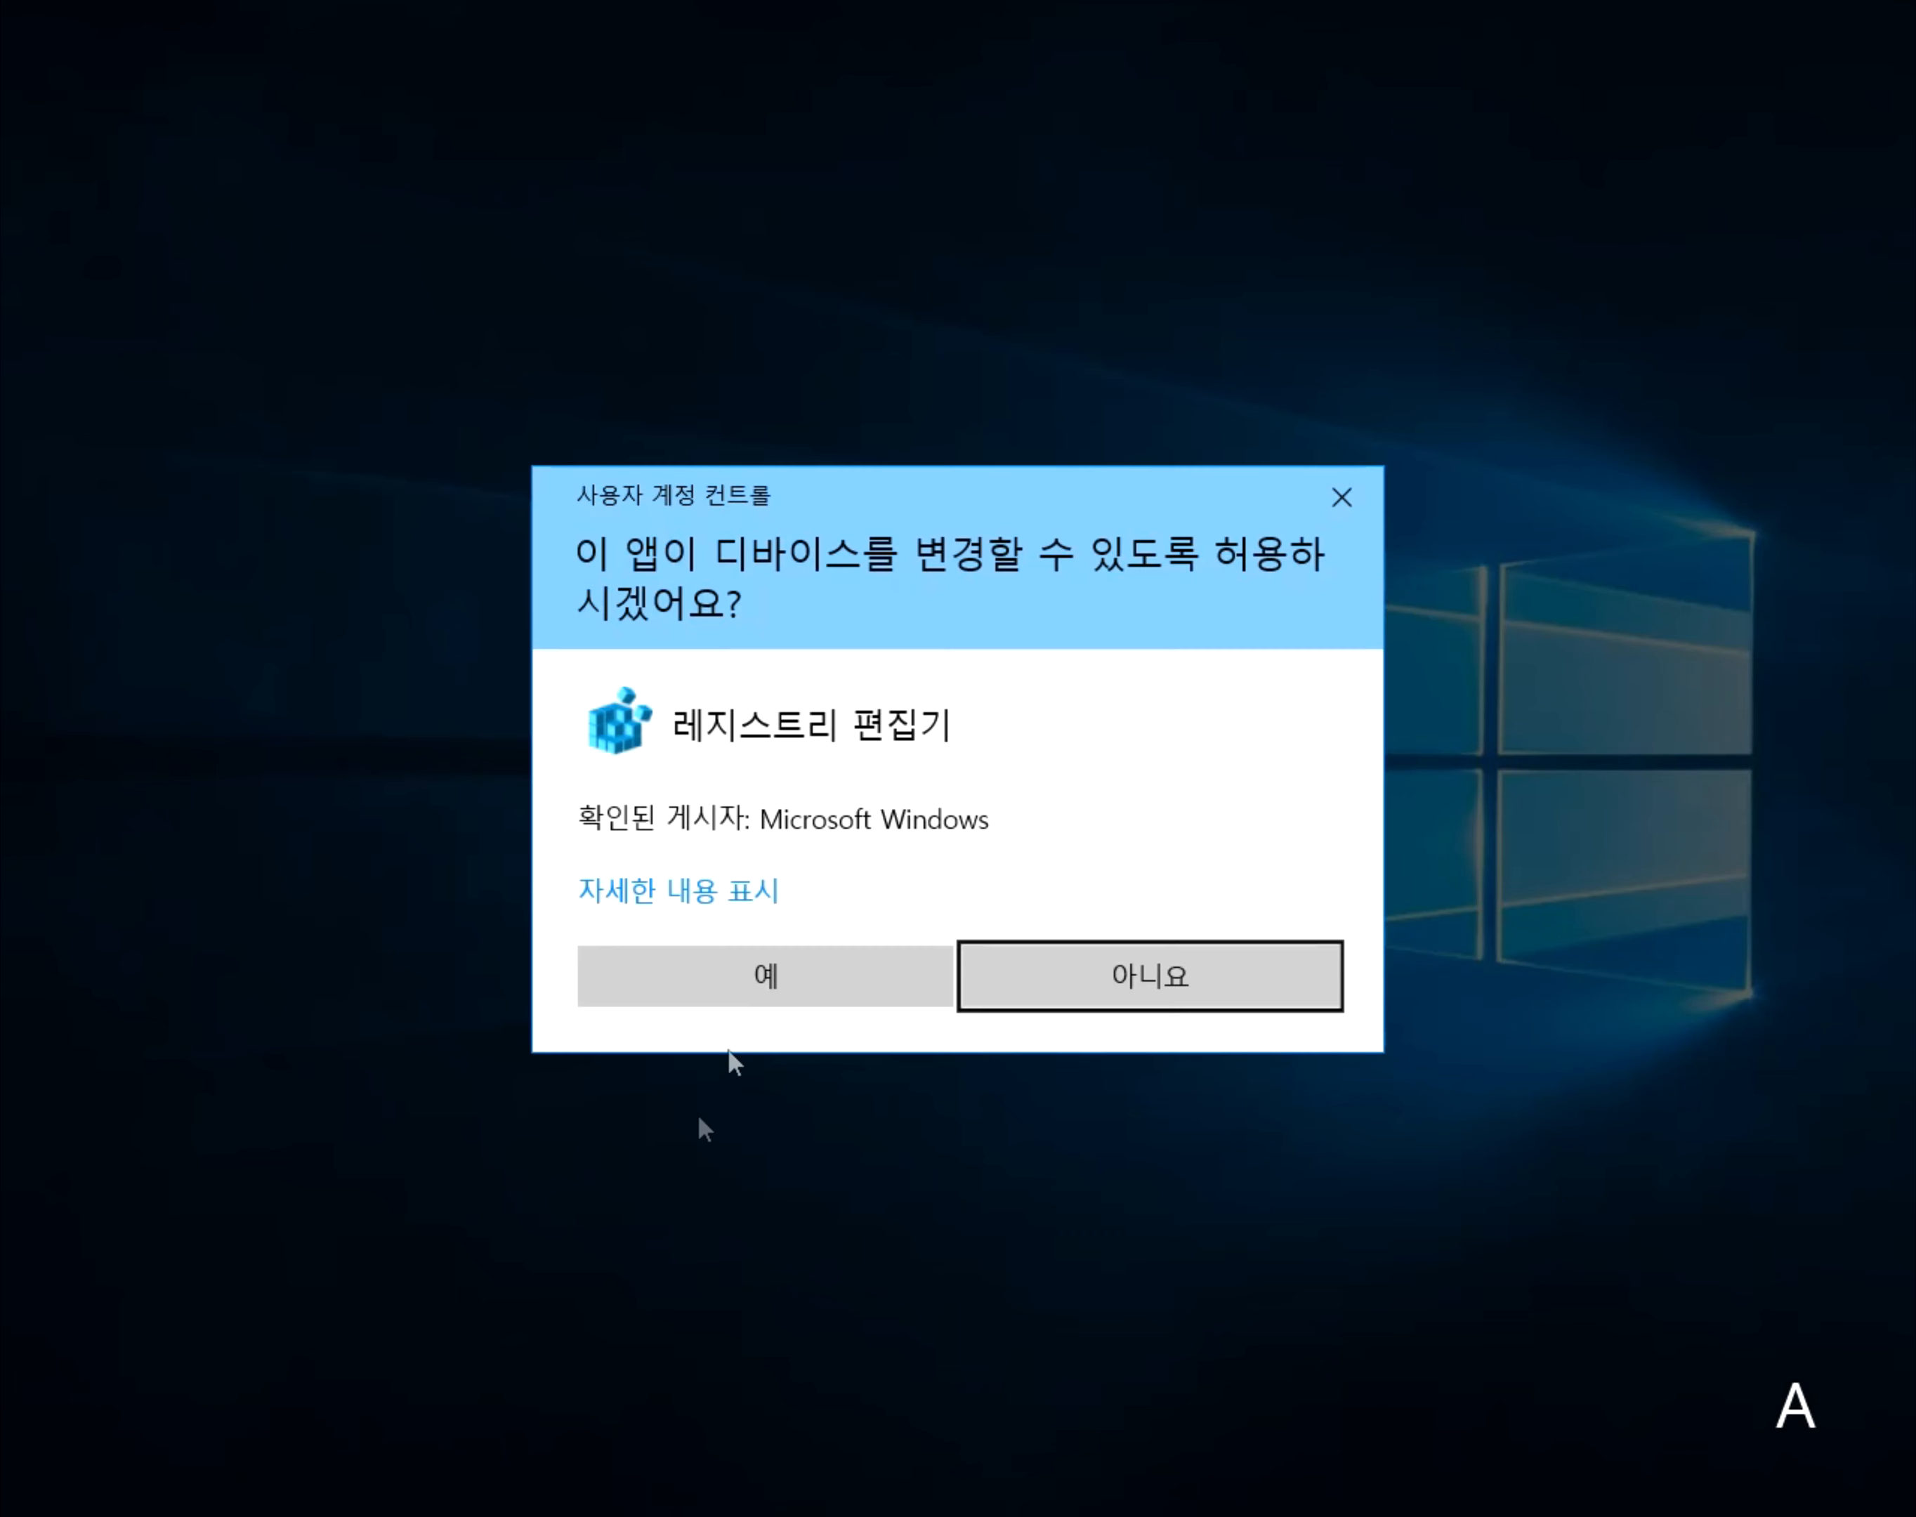
click(786, 953)
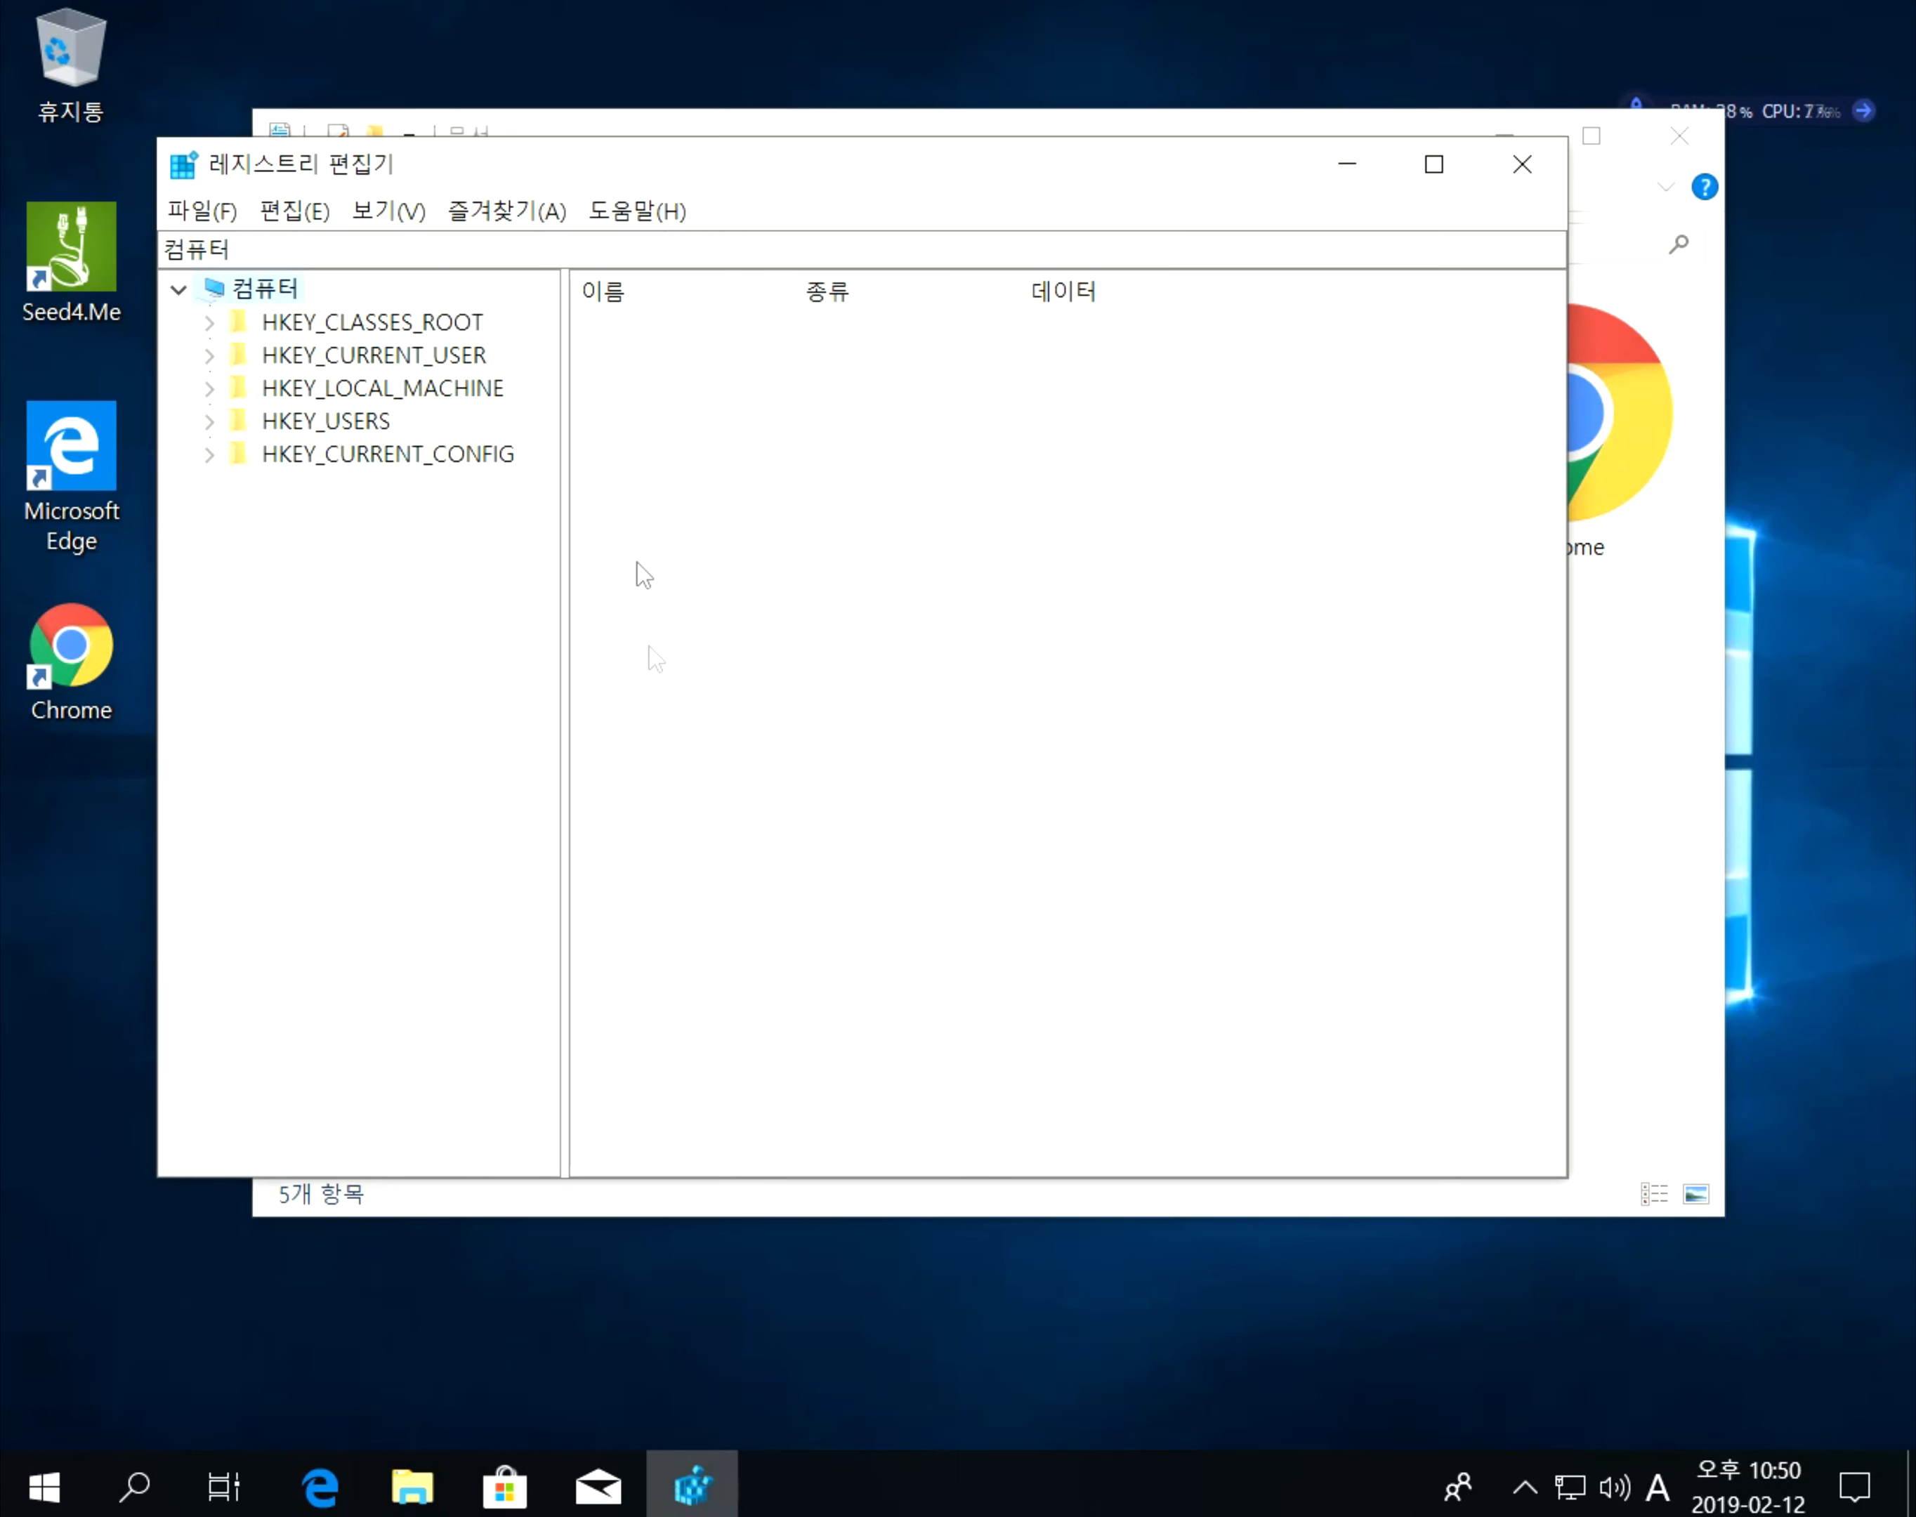
drag(727, 168, 900, 275)
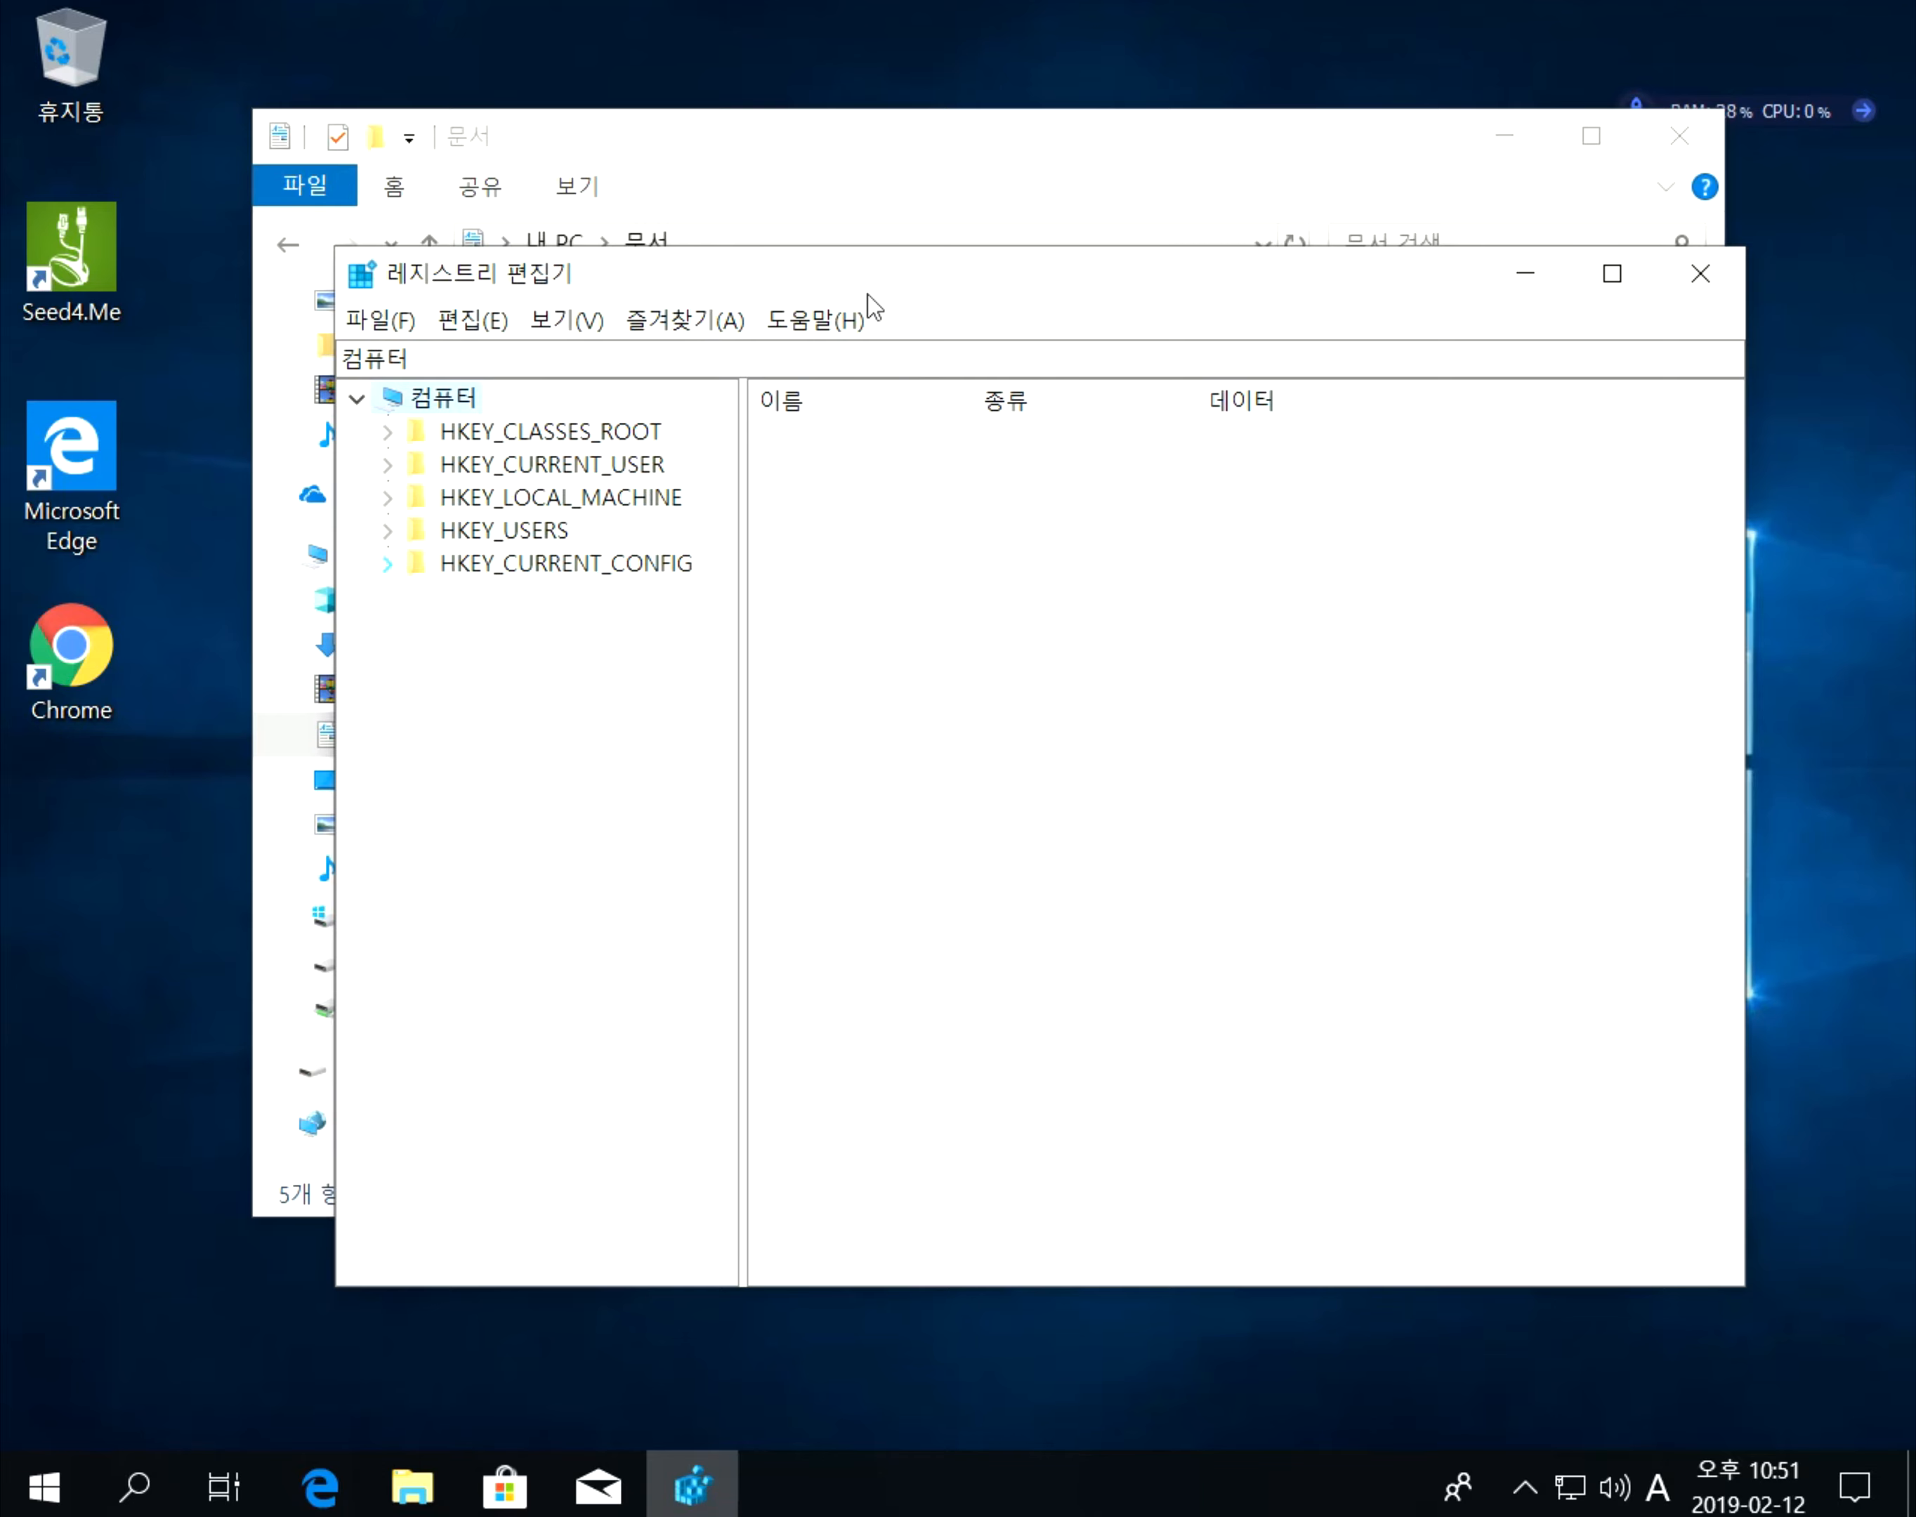
drag(862, 277, 689, 339)
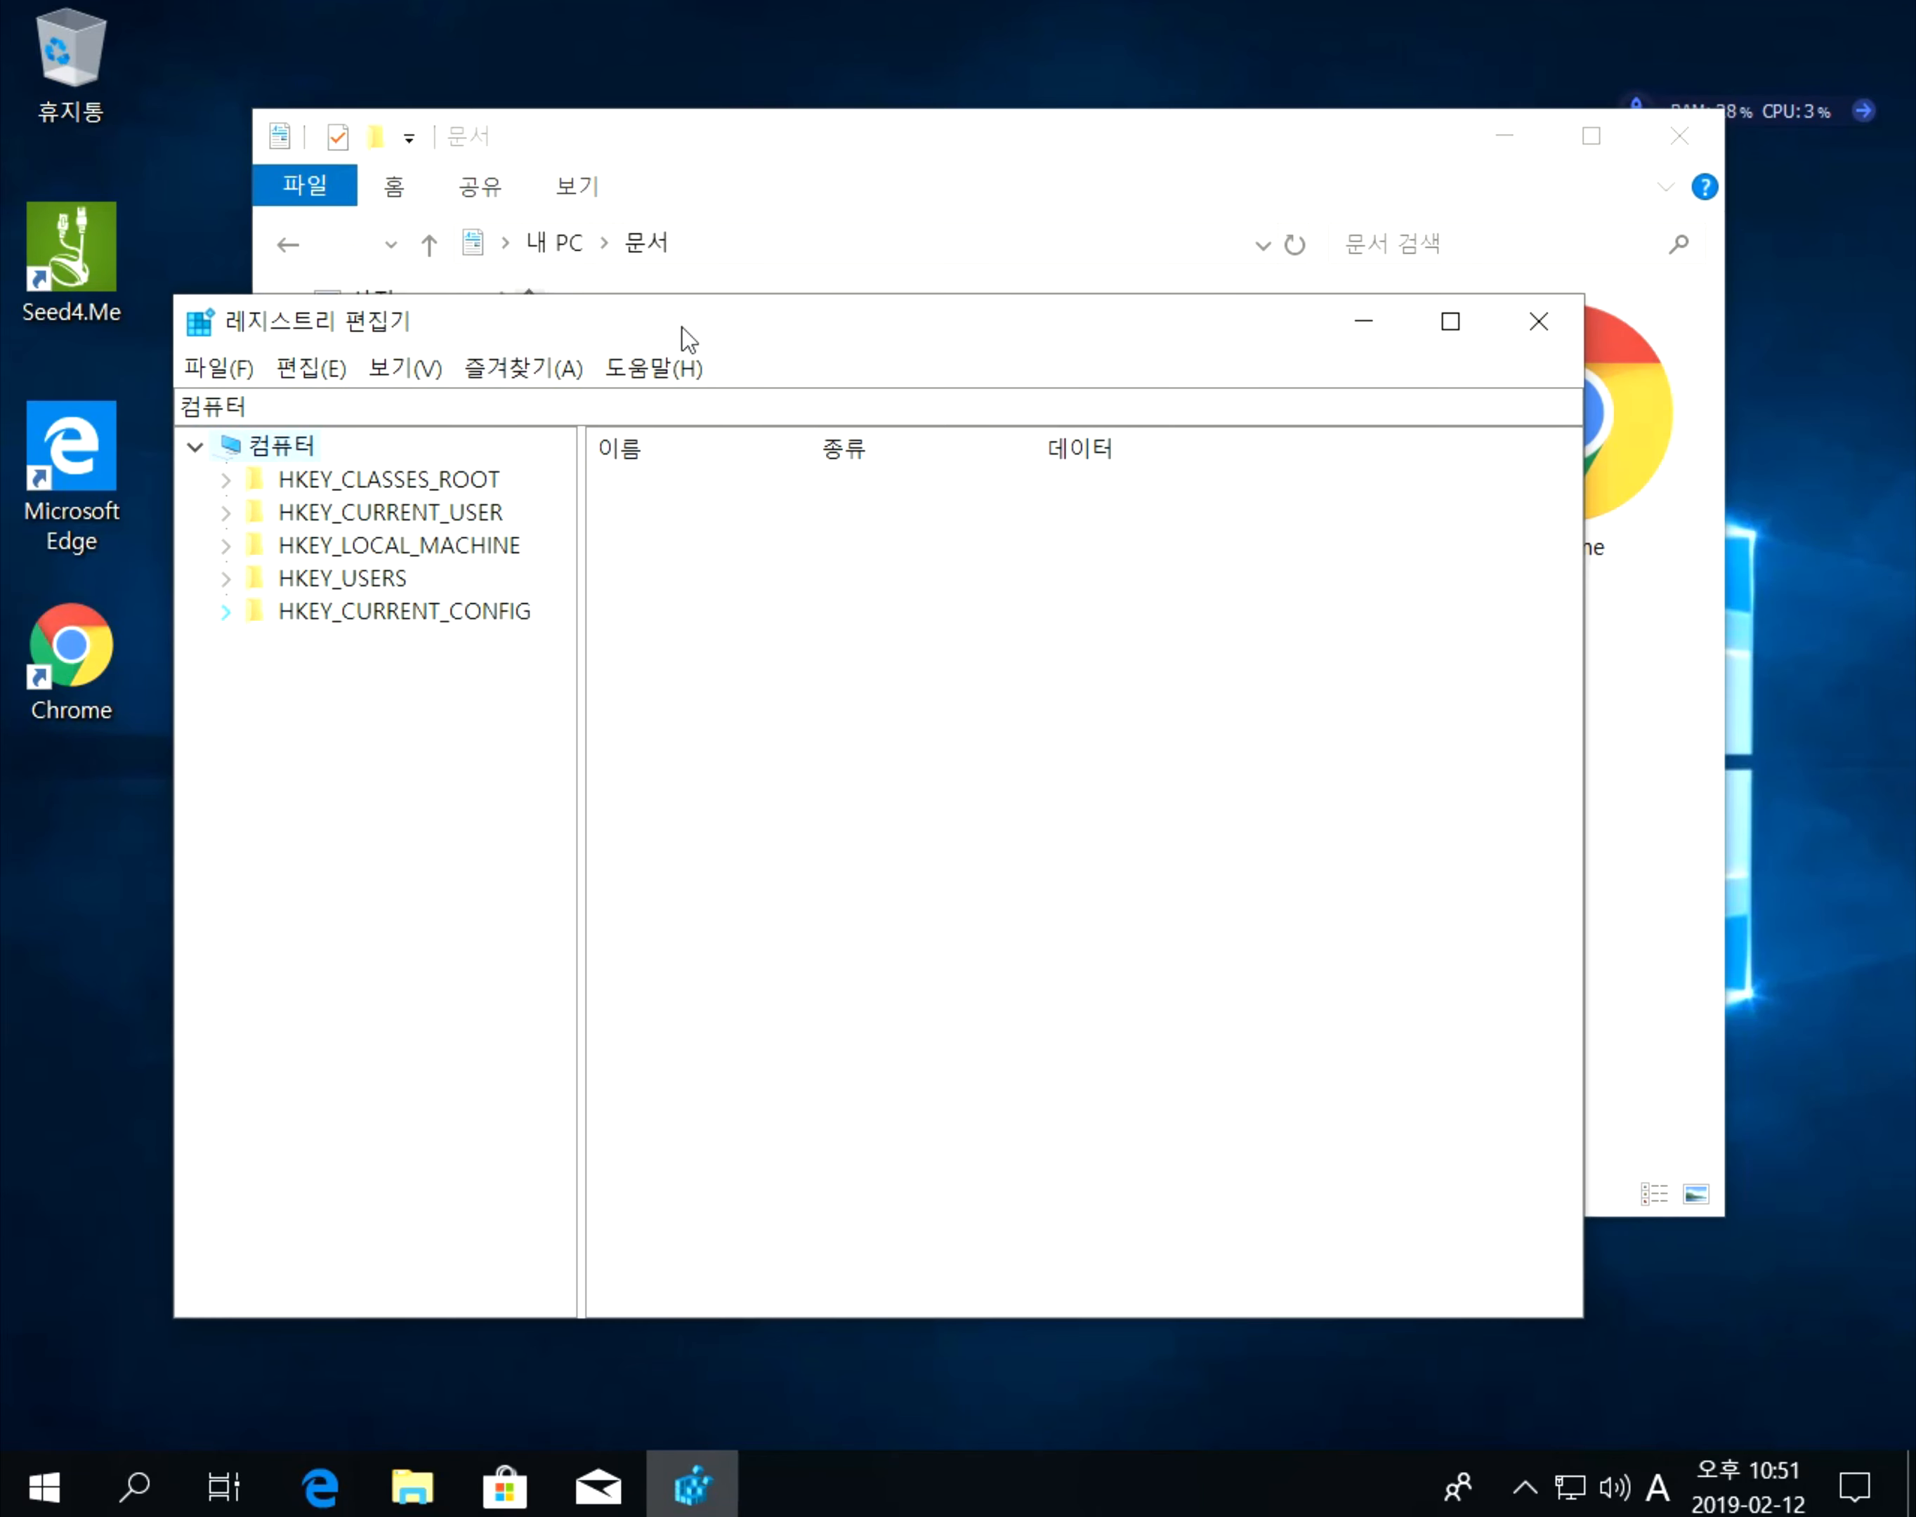
Maximize the Registry Editor window and expand the key path HKEY_LOCAL_MACHINE\SOFTWARE\Microsoft.
double_click(683, 328)
drag(409, 410, 536, 408)
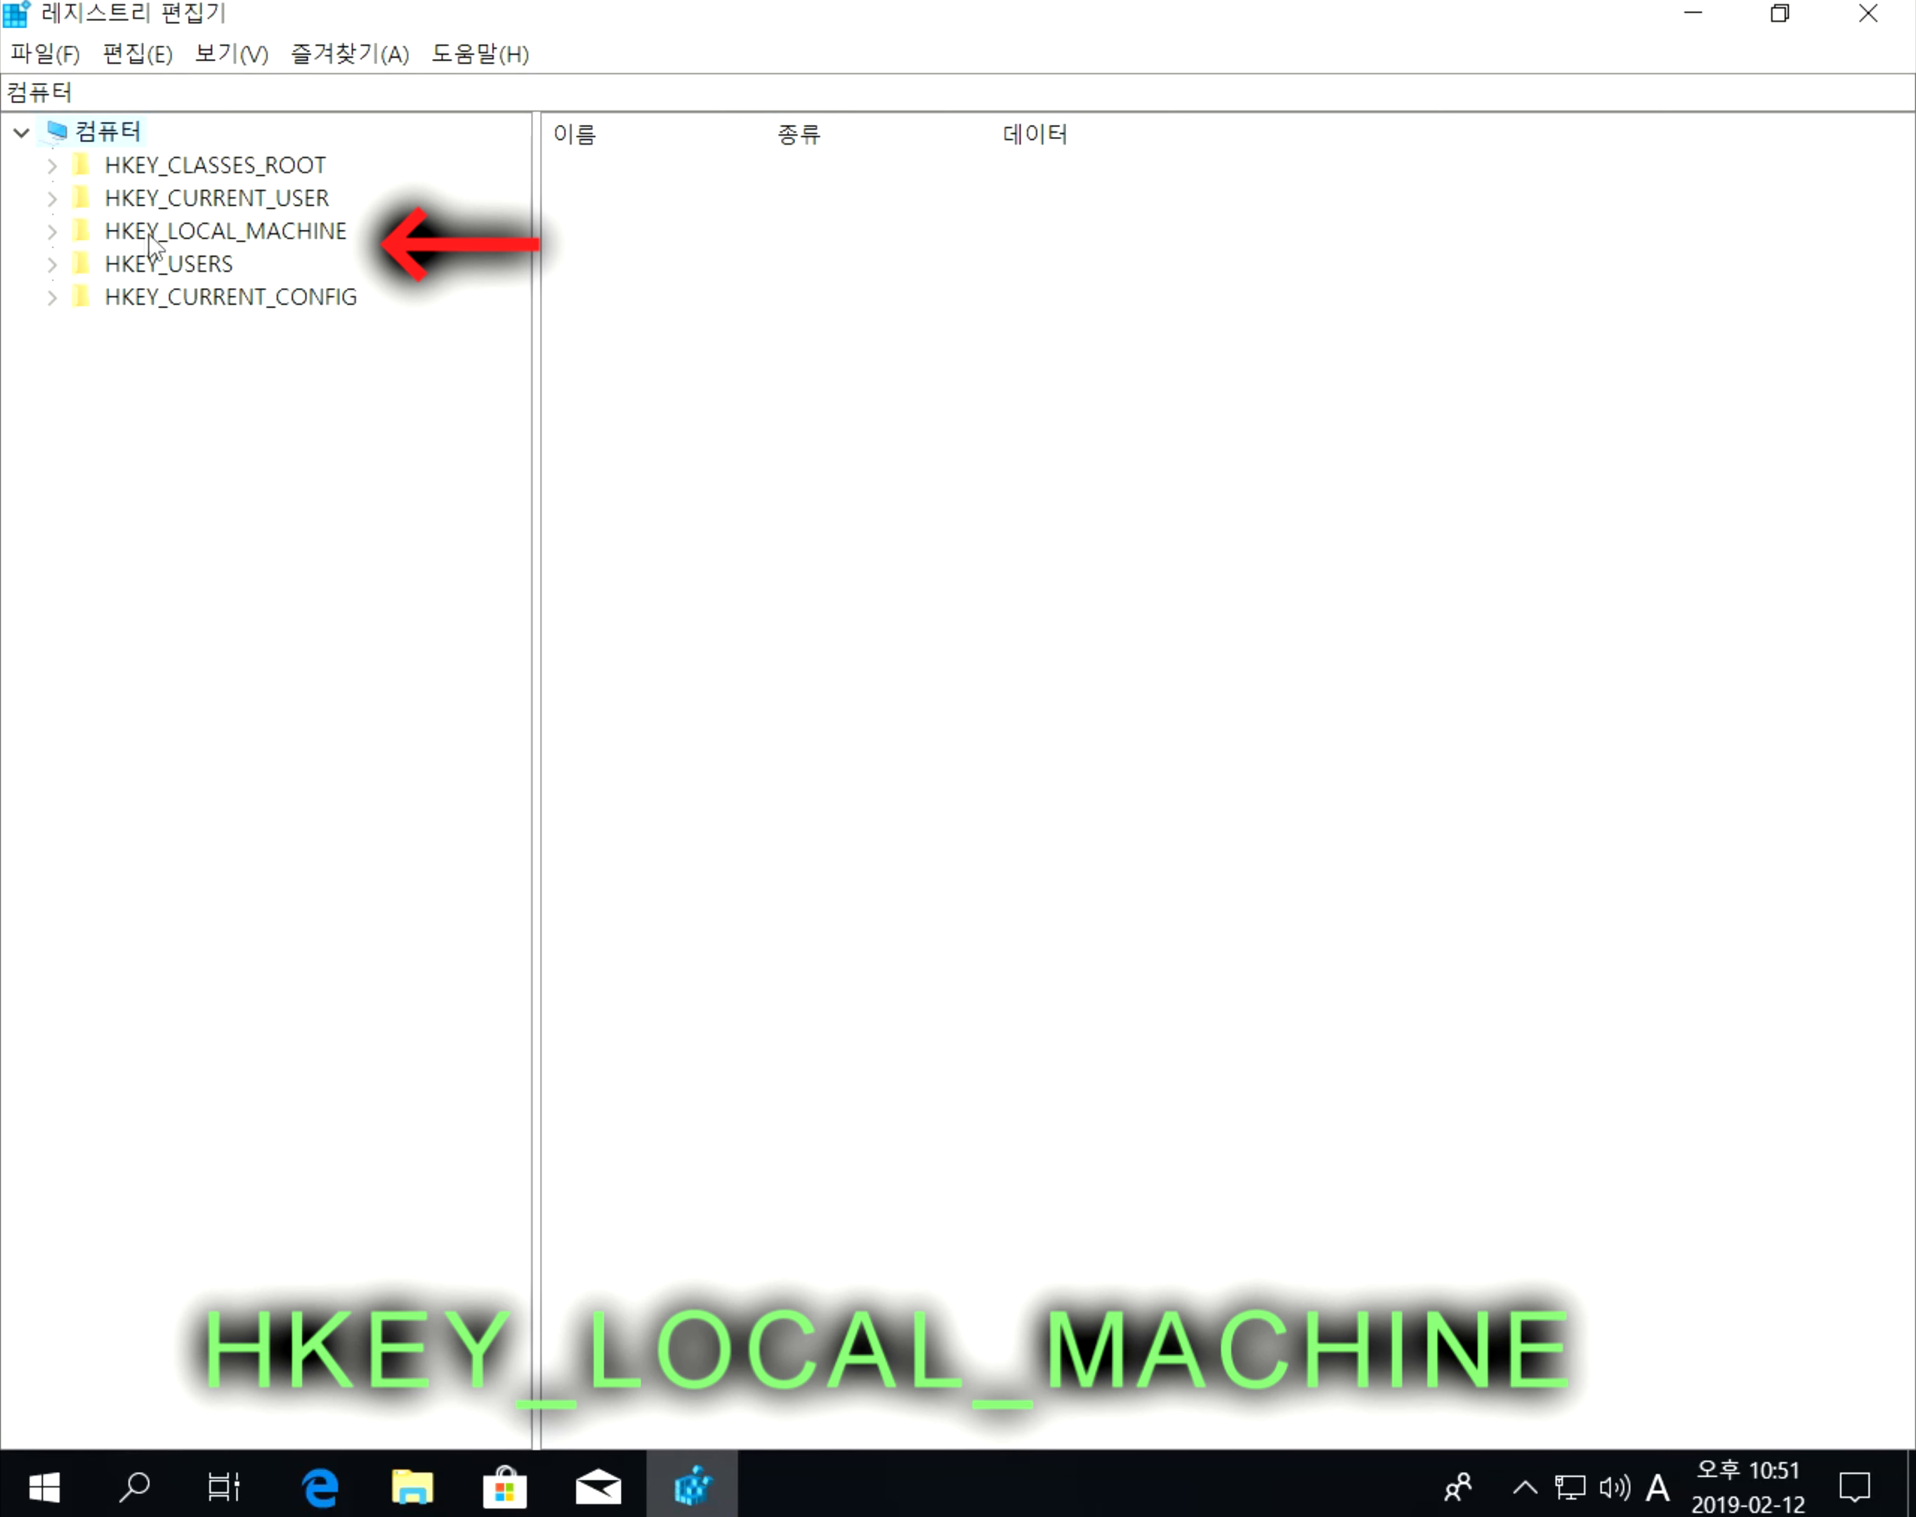
click(265, 232)
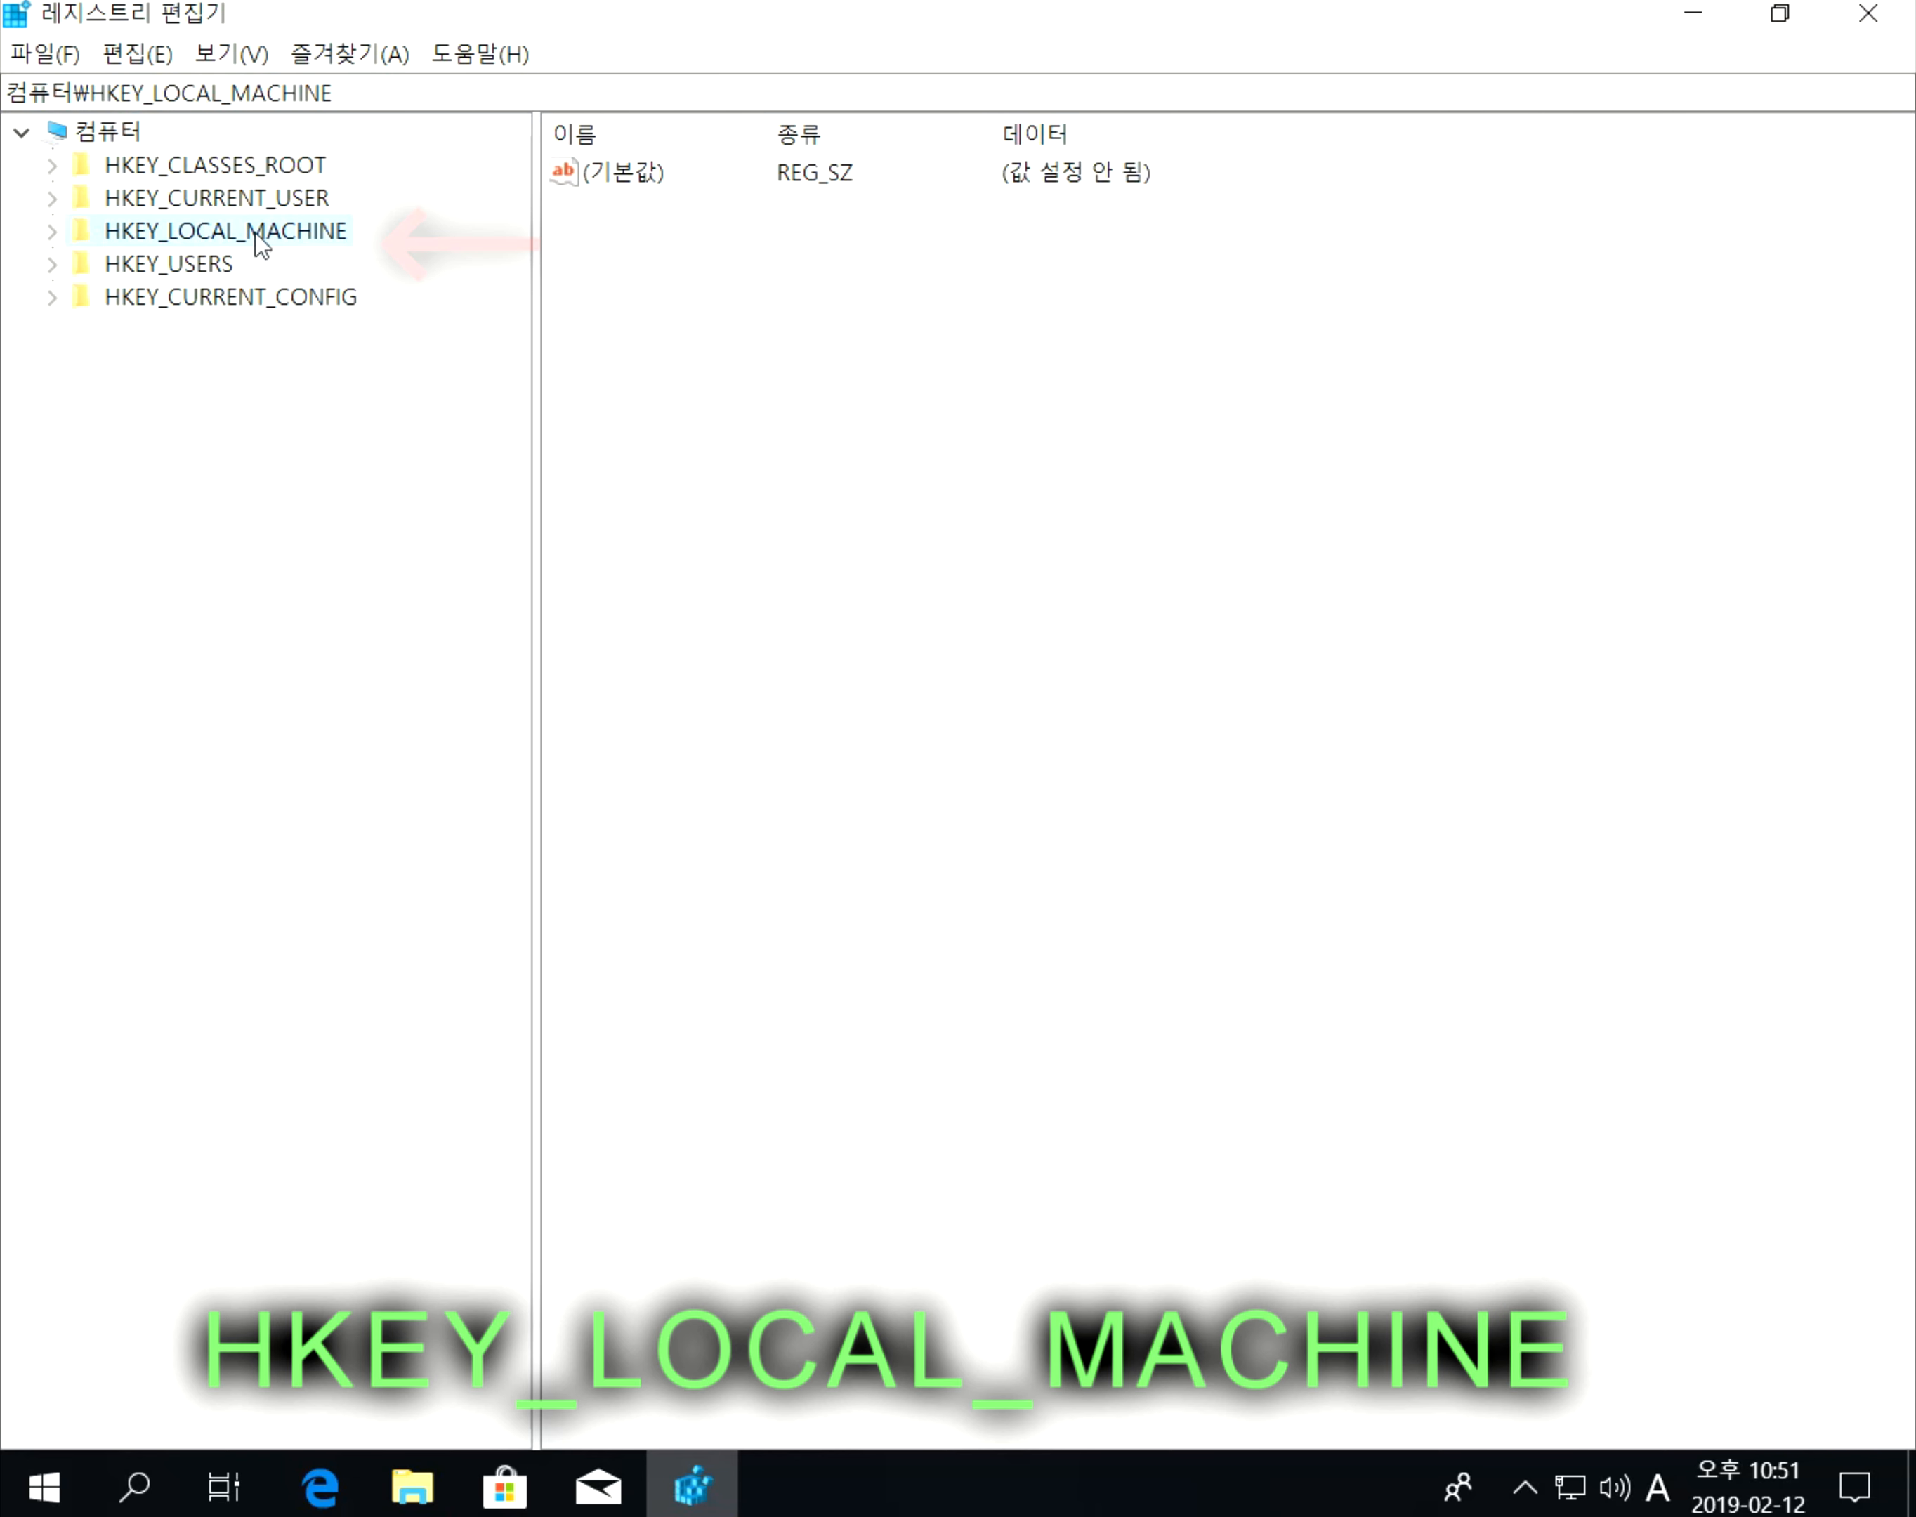
double_click(103, 233)
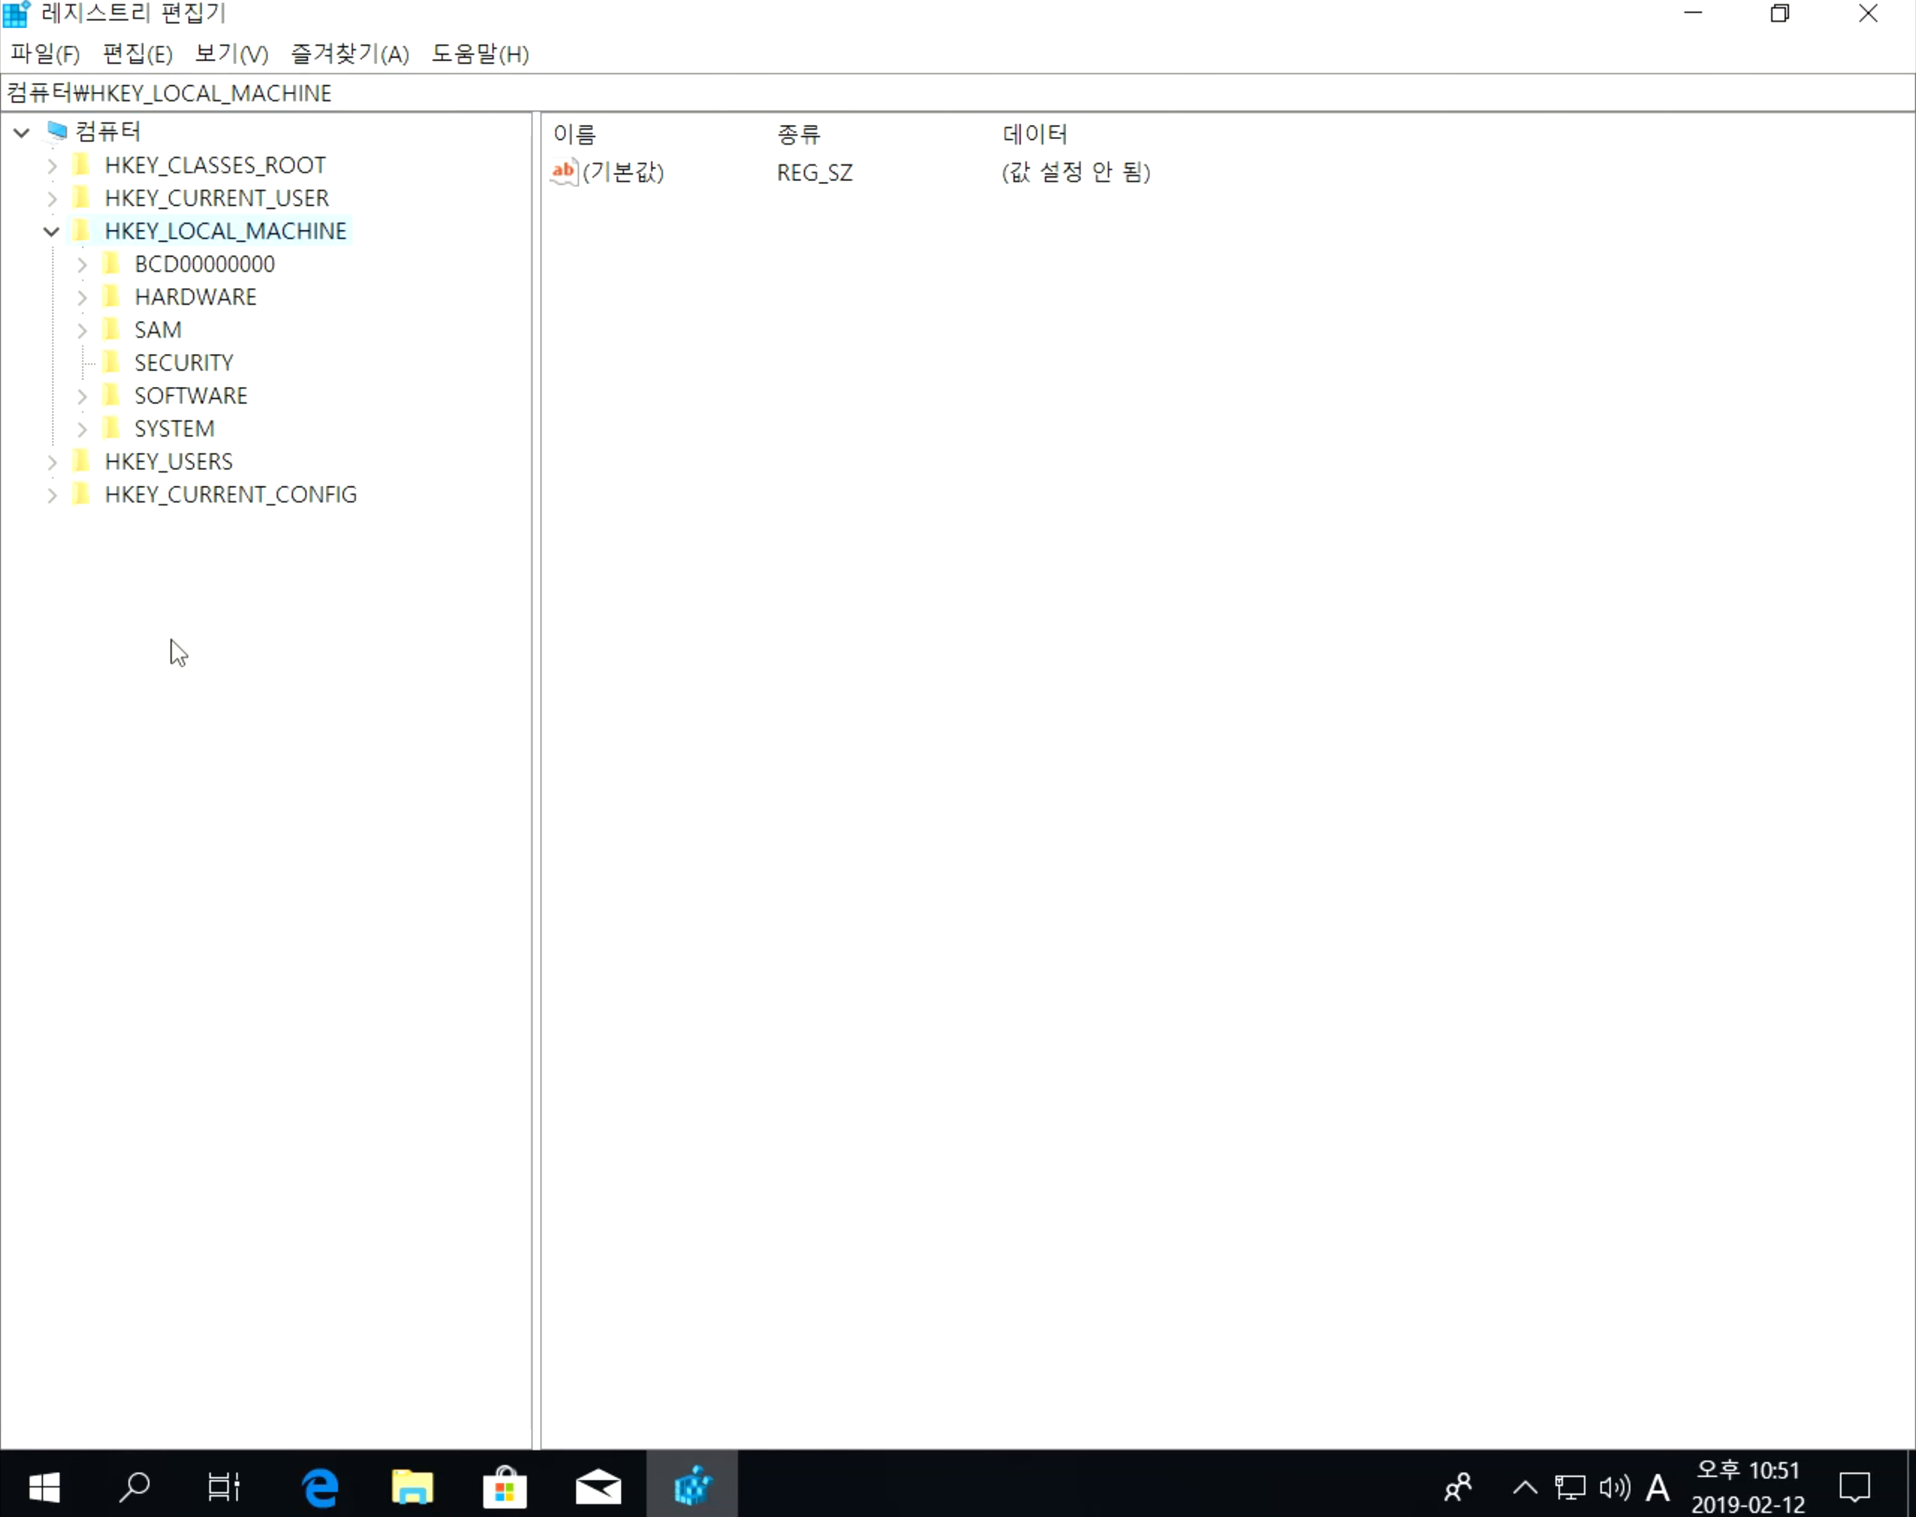
click(218, 396)
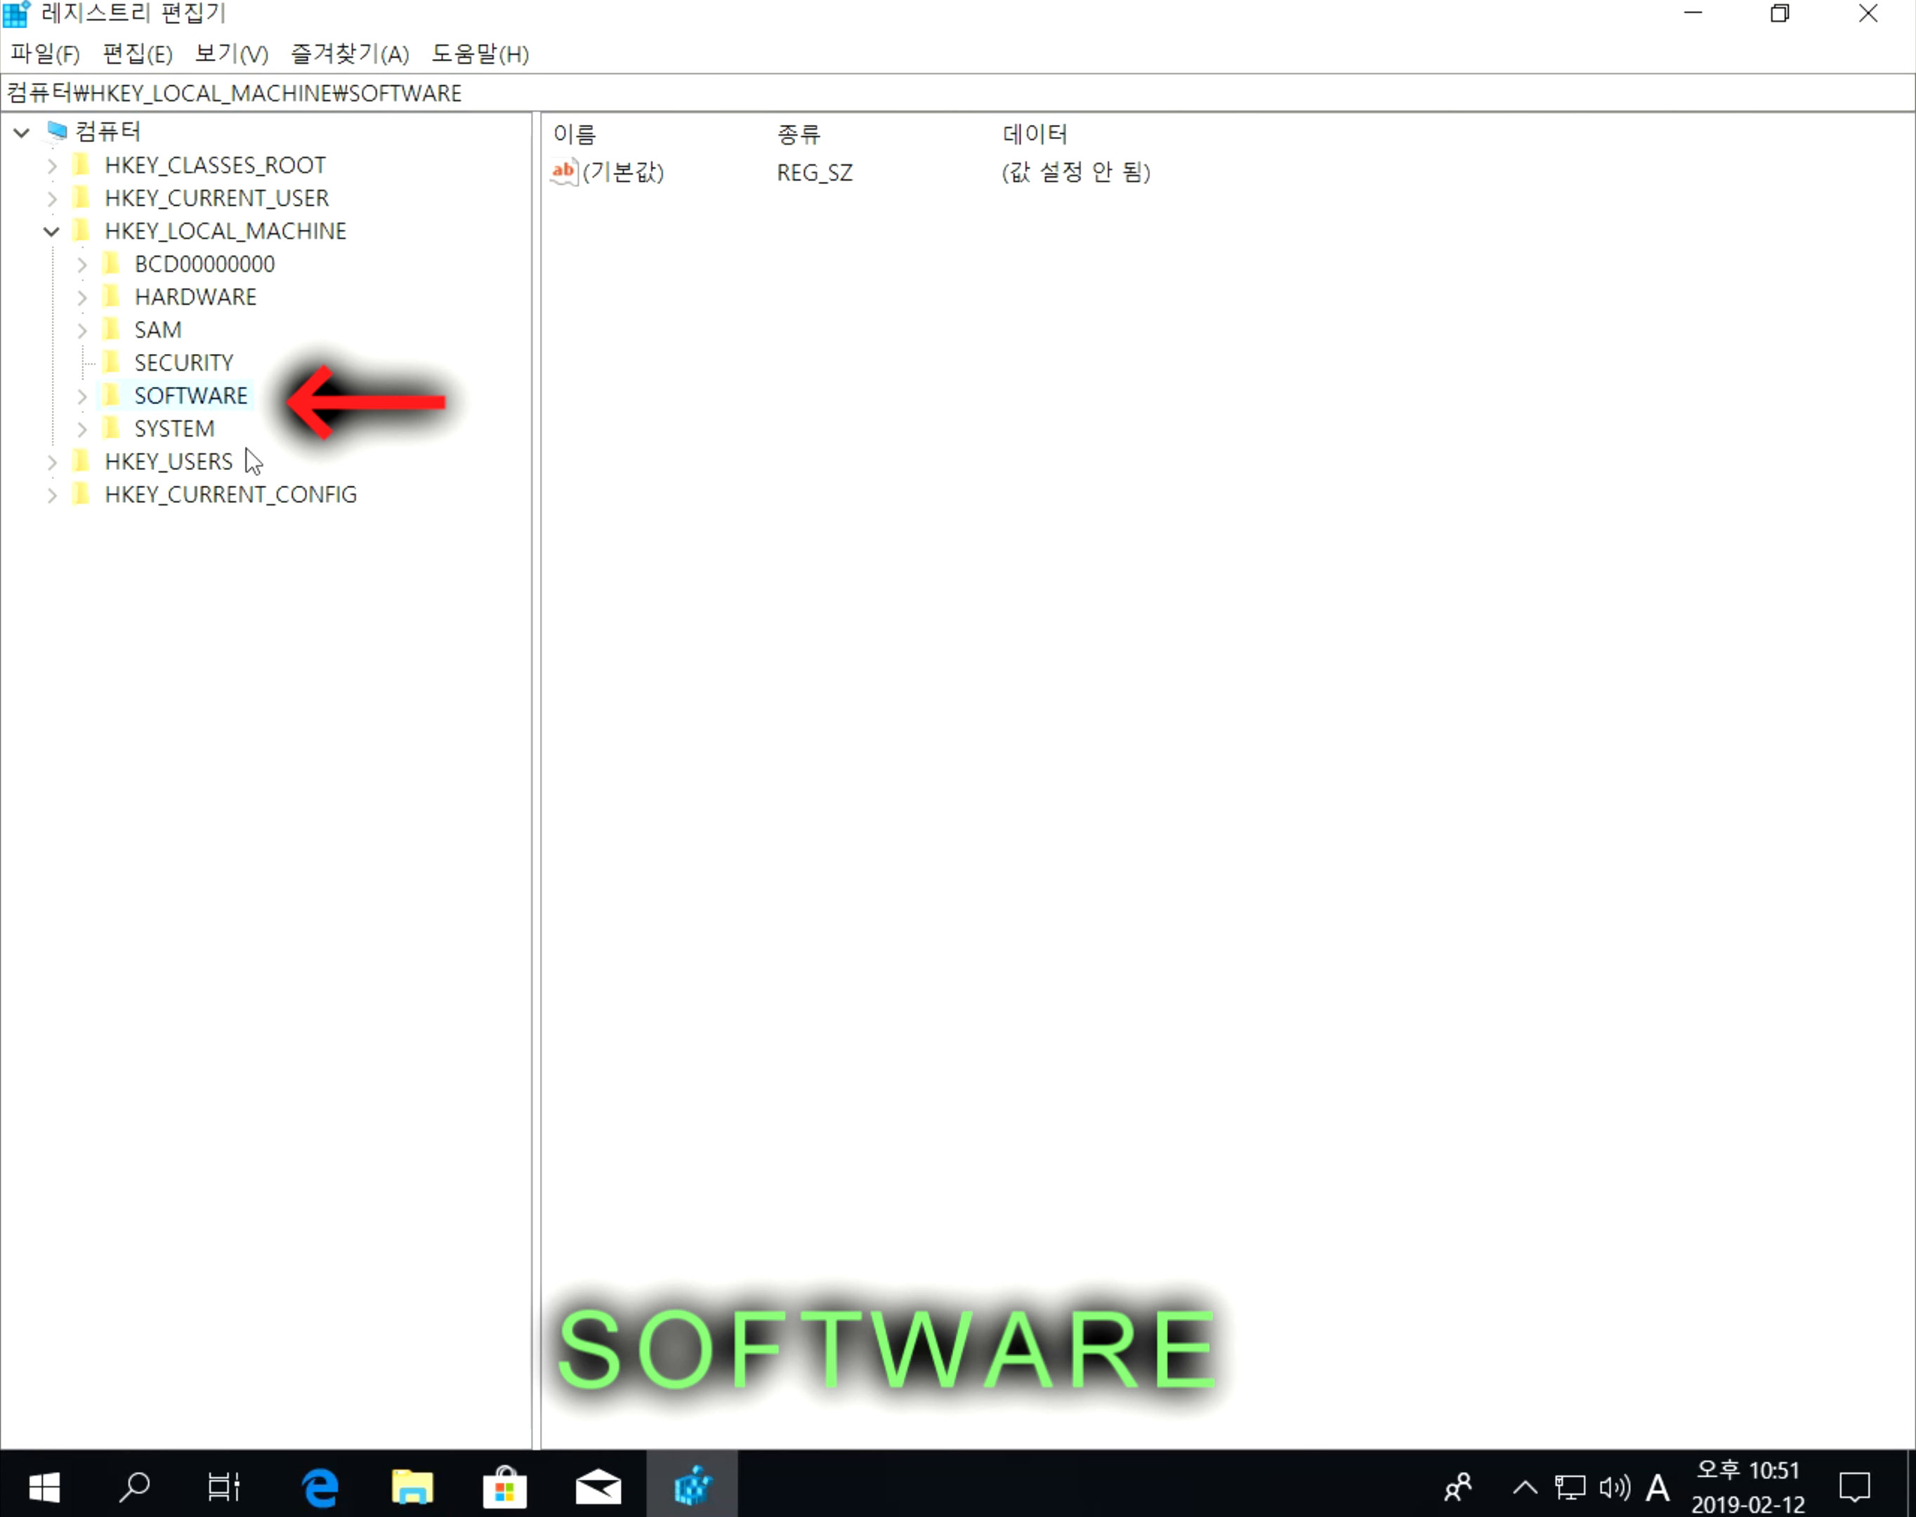
double_click(227, 400)
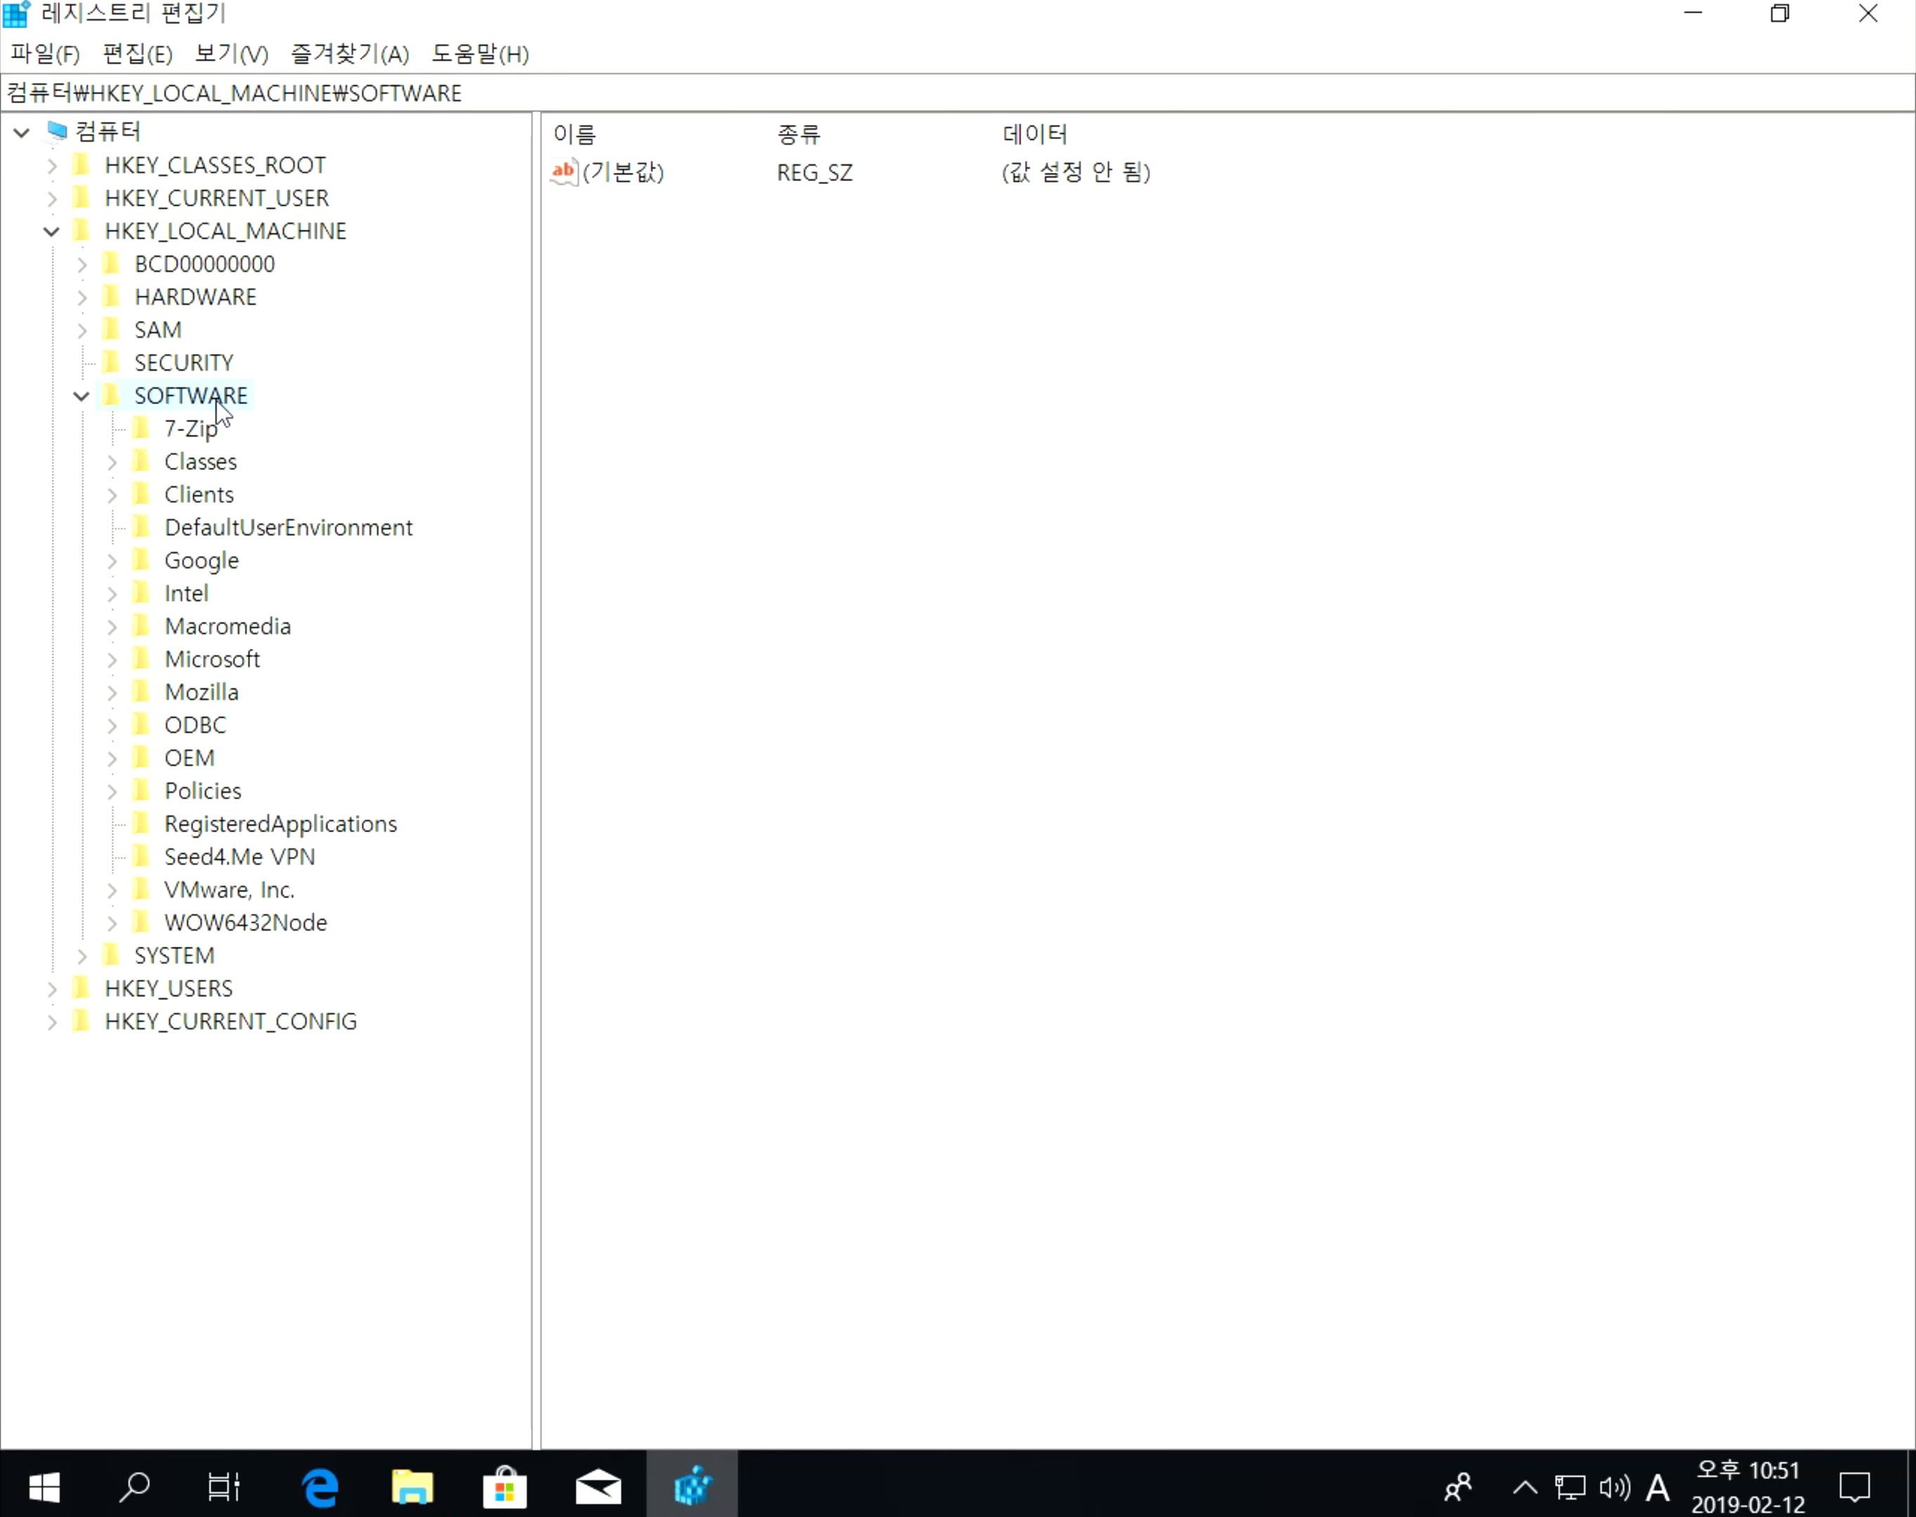
click(241, 661)
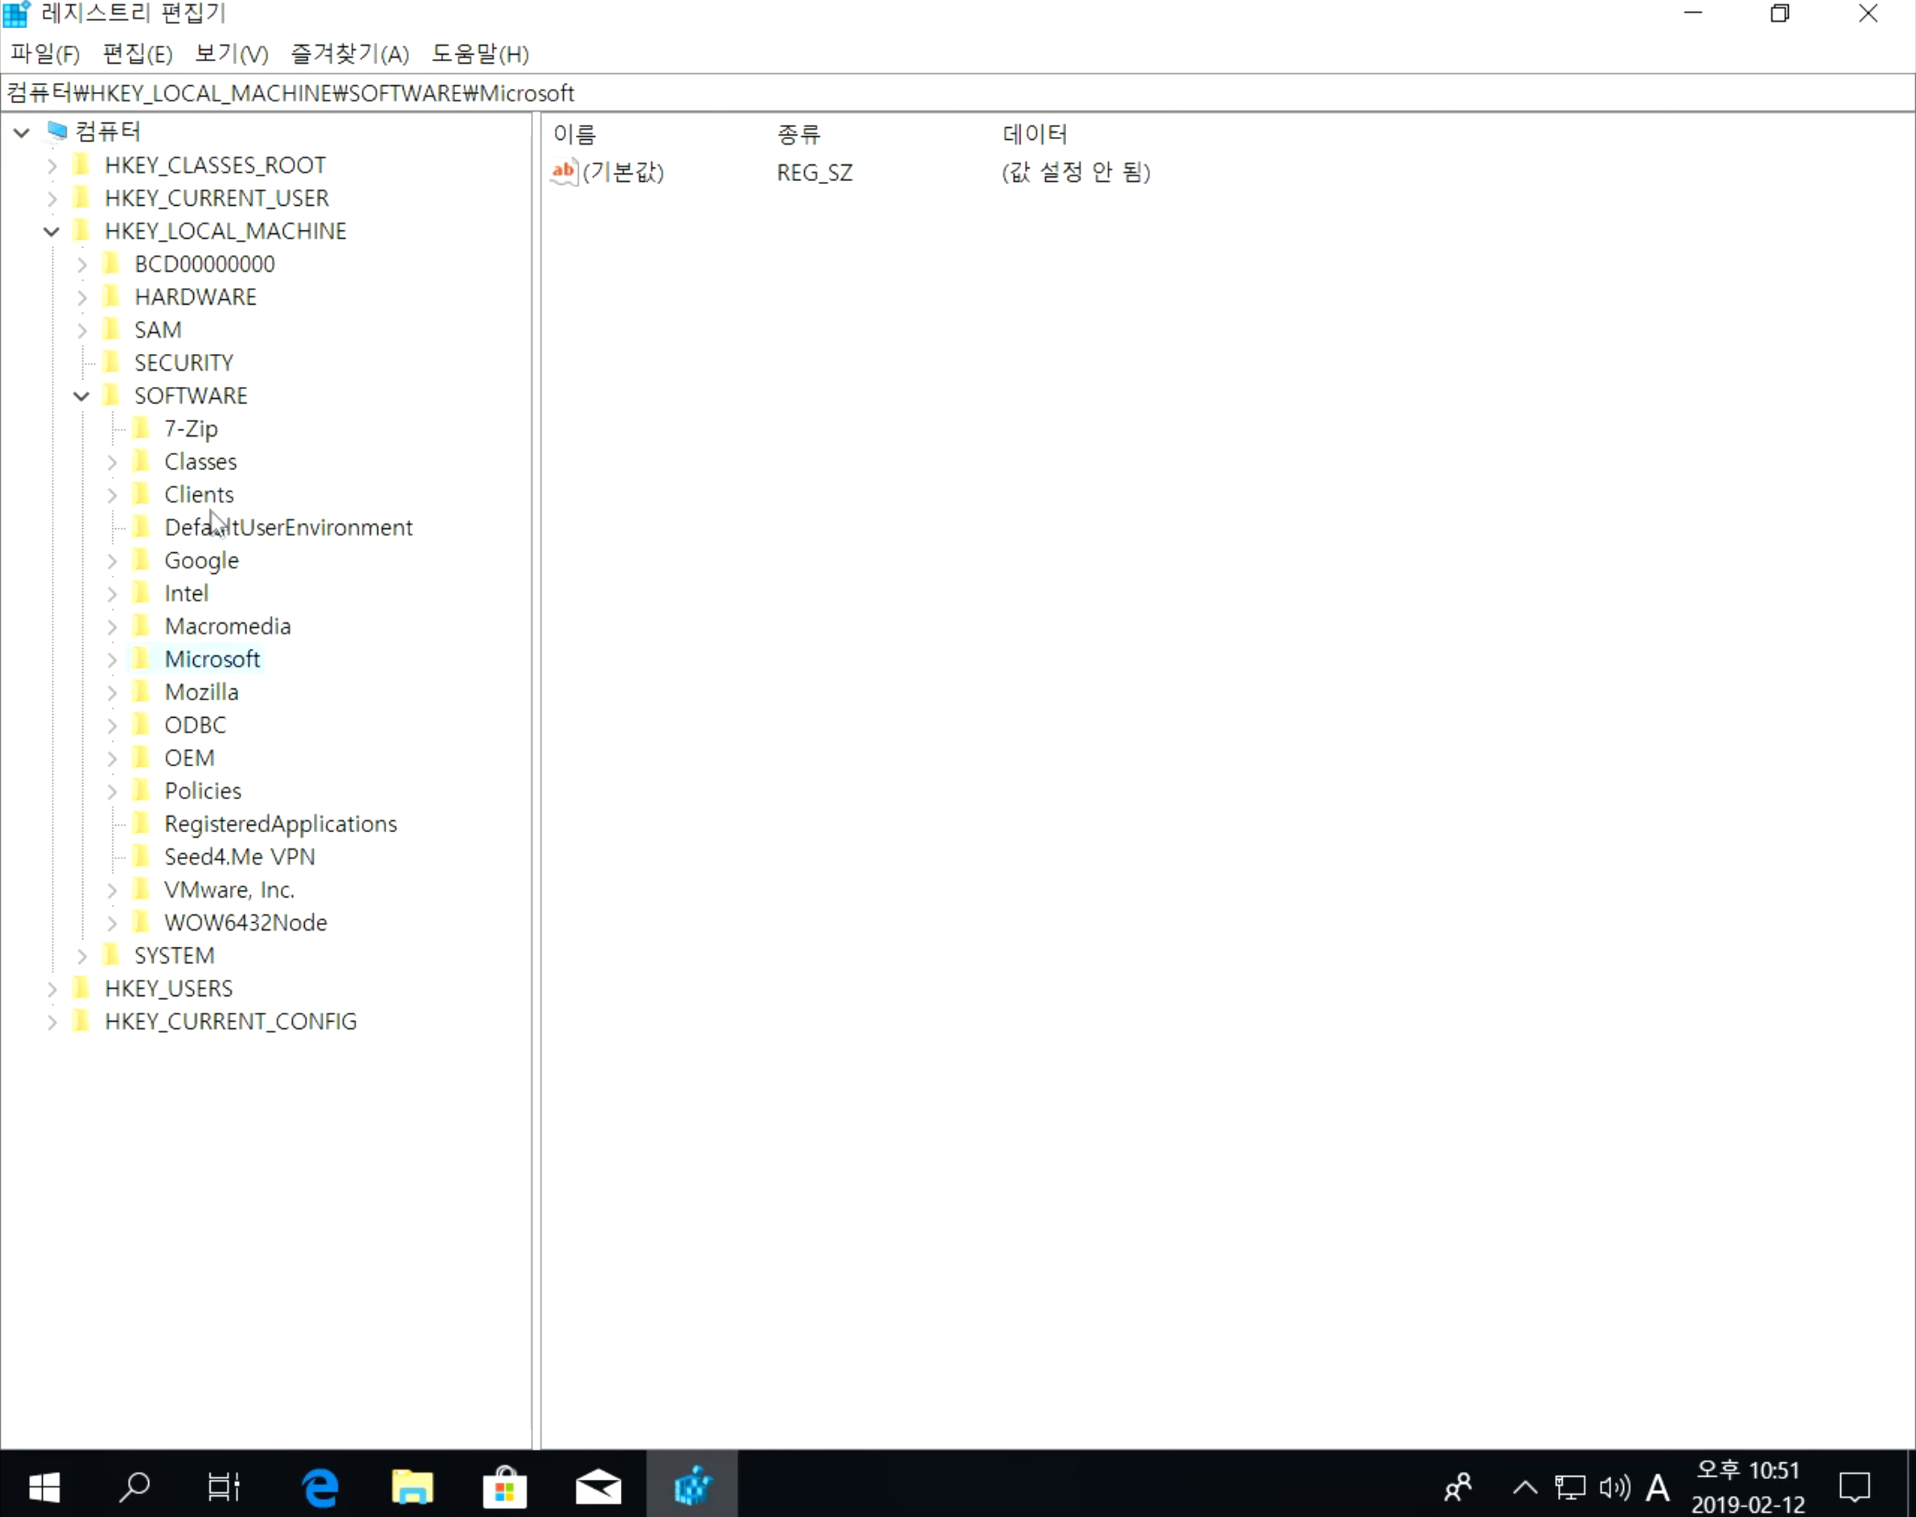
double_click(210, 661)
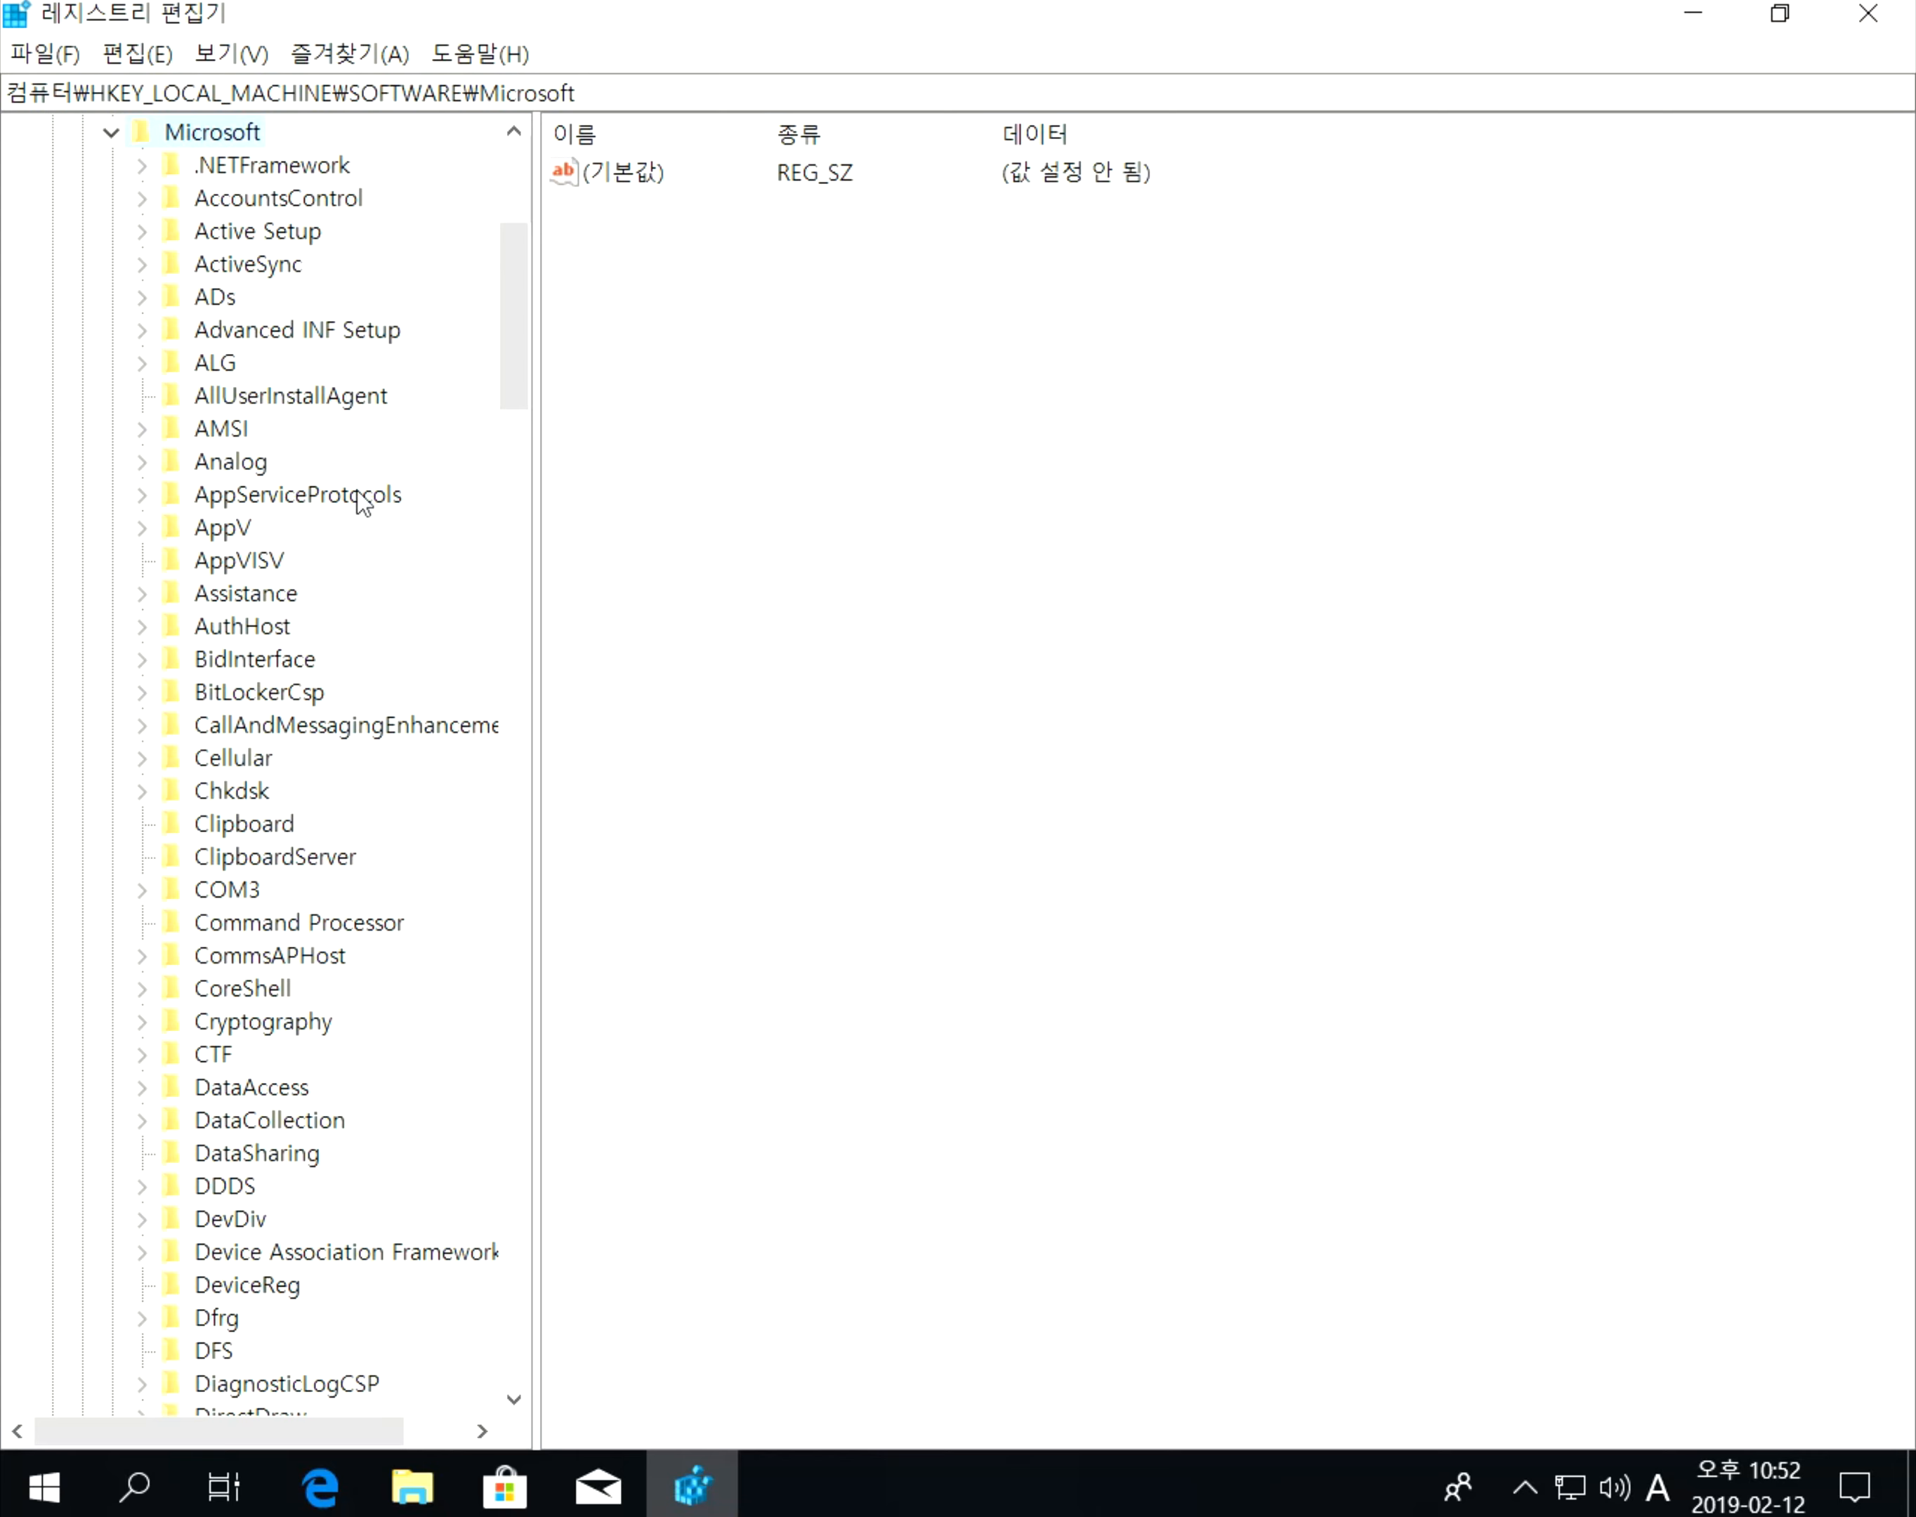
Find the Windows key among the subkeys of Microsoft and expand it.
scroll(297, 524, down, 16)
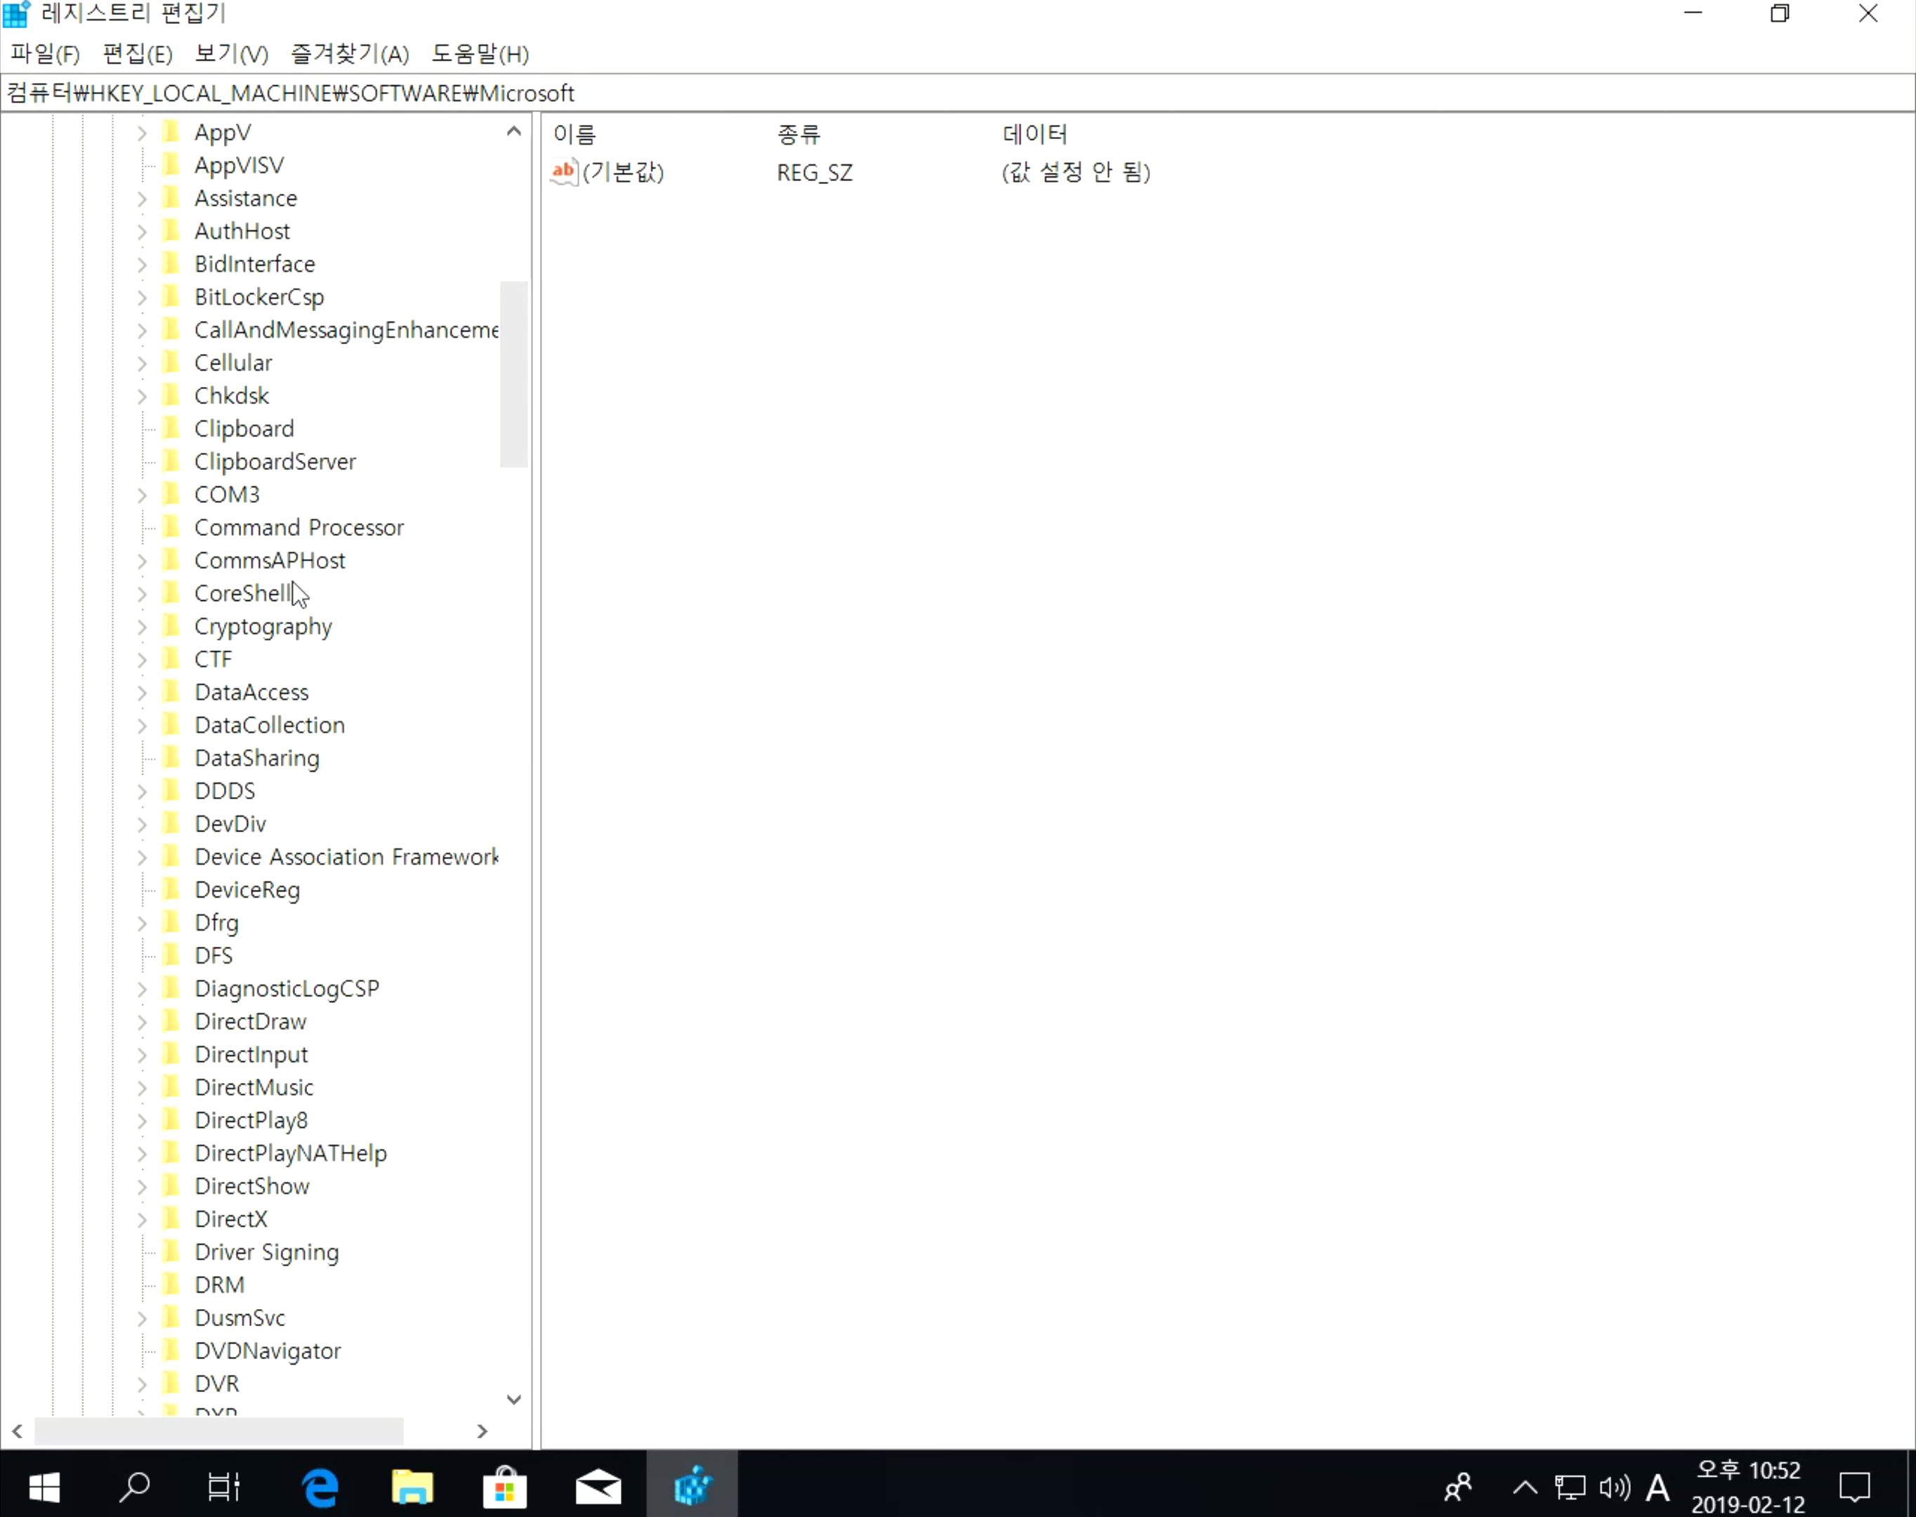
scroll(312, 593, down, 16)
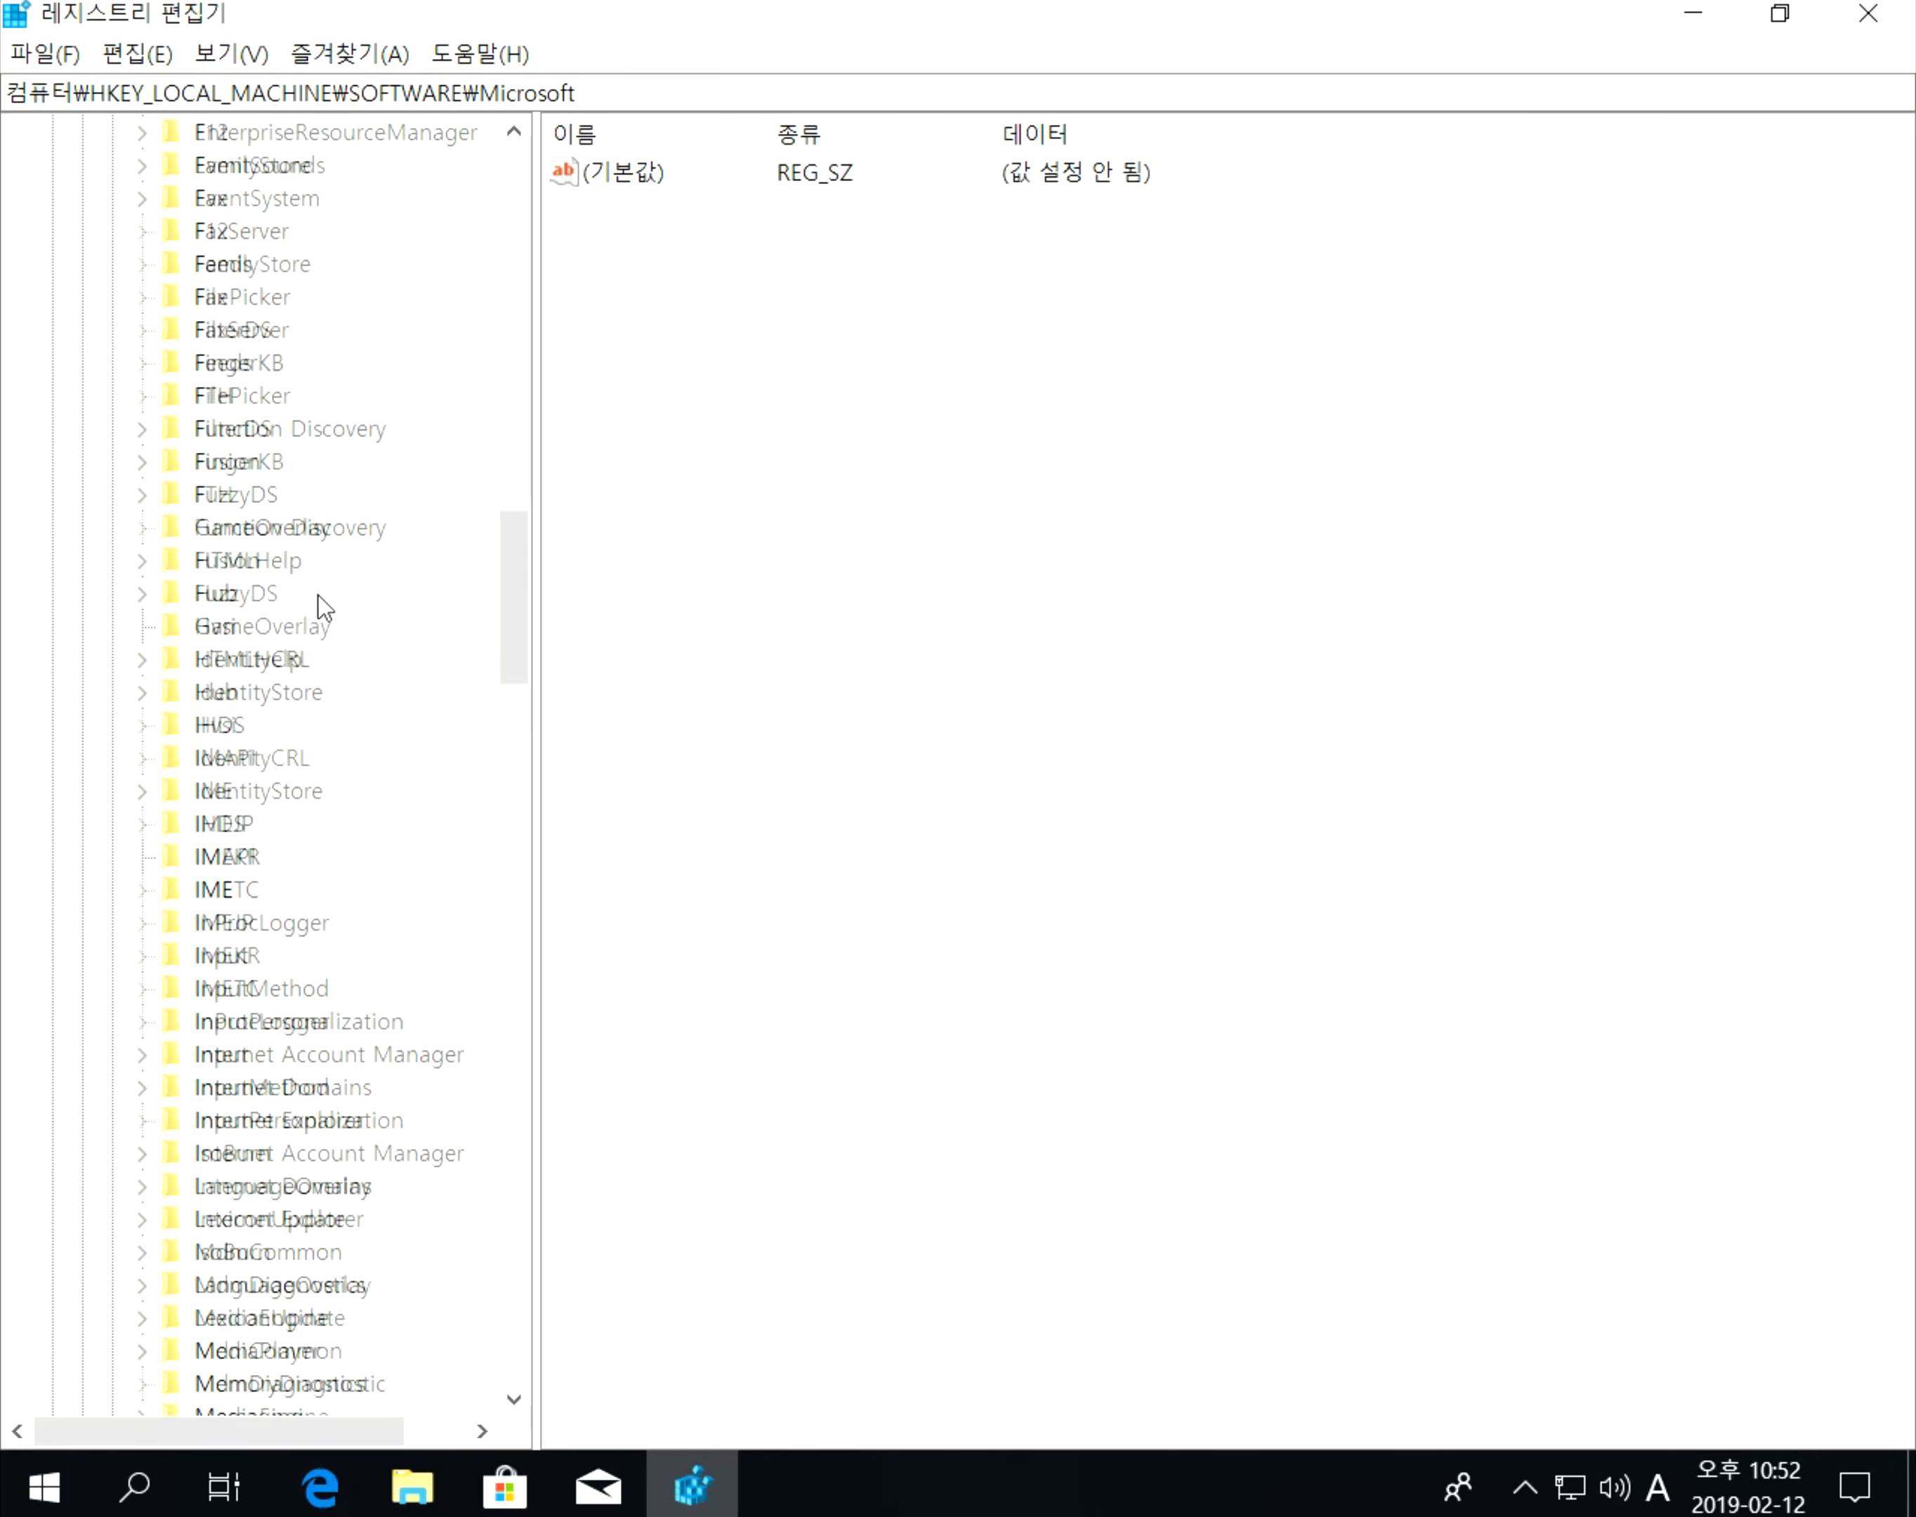
scroll(322, 590, down, 20)
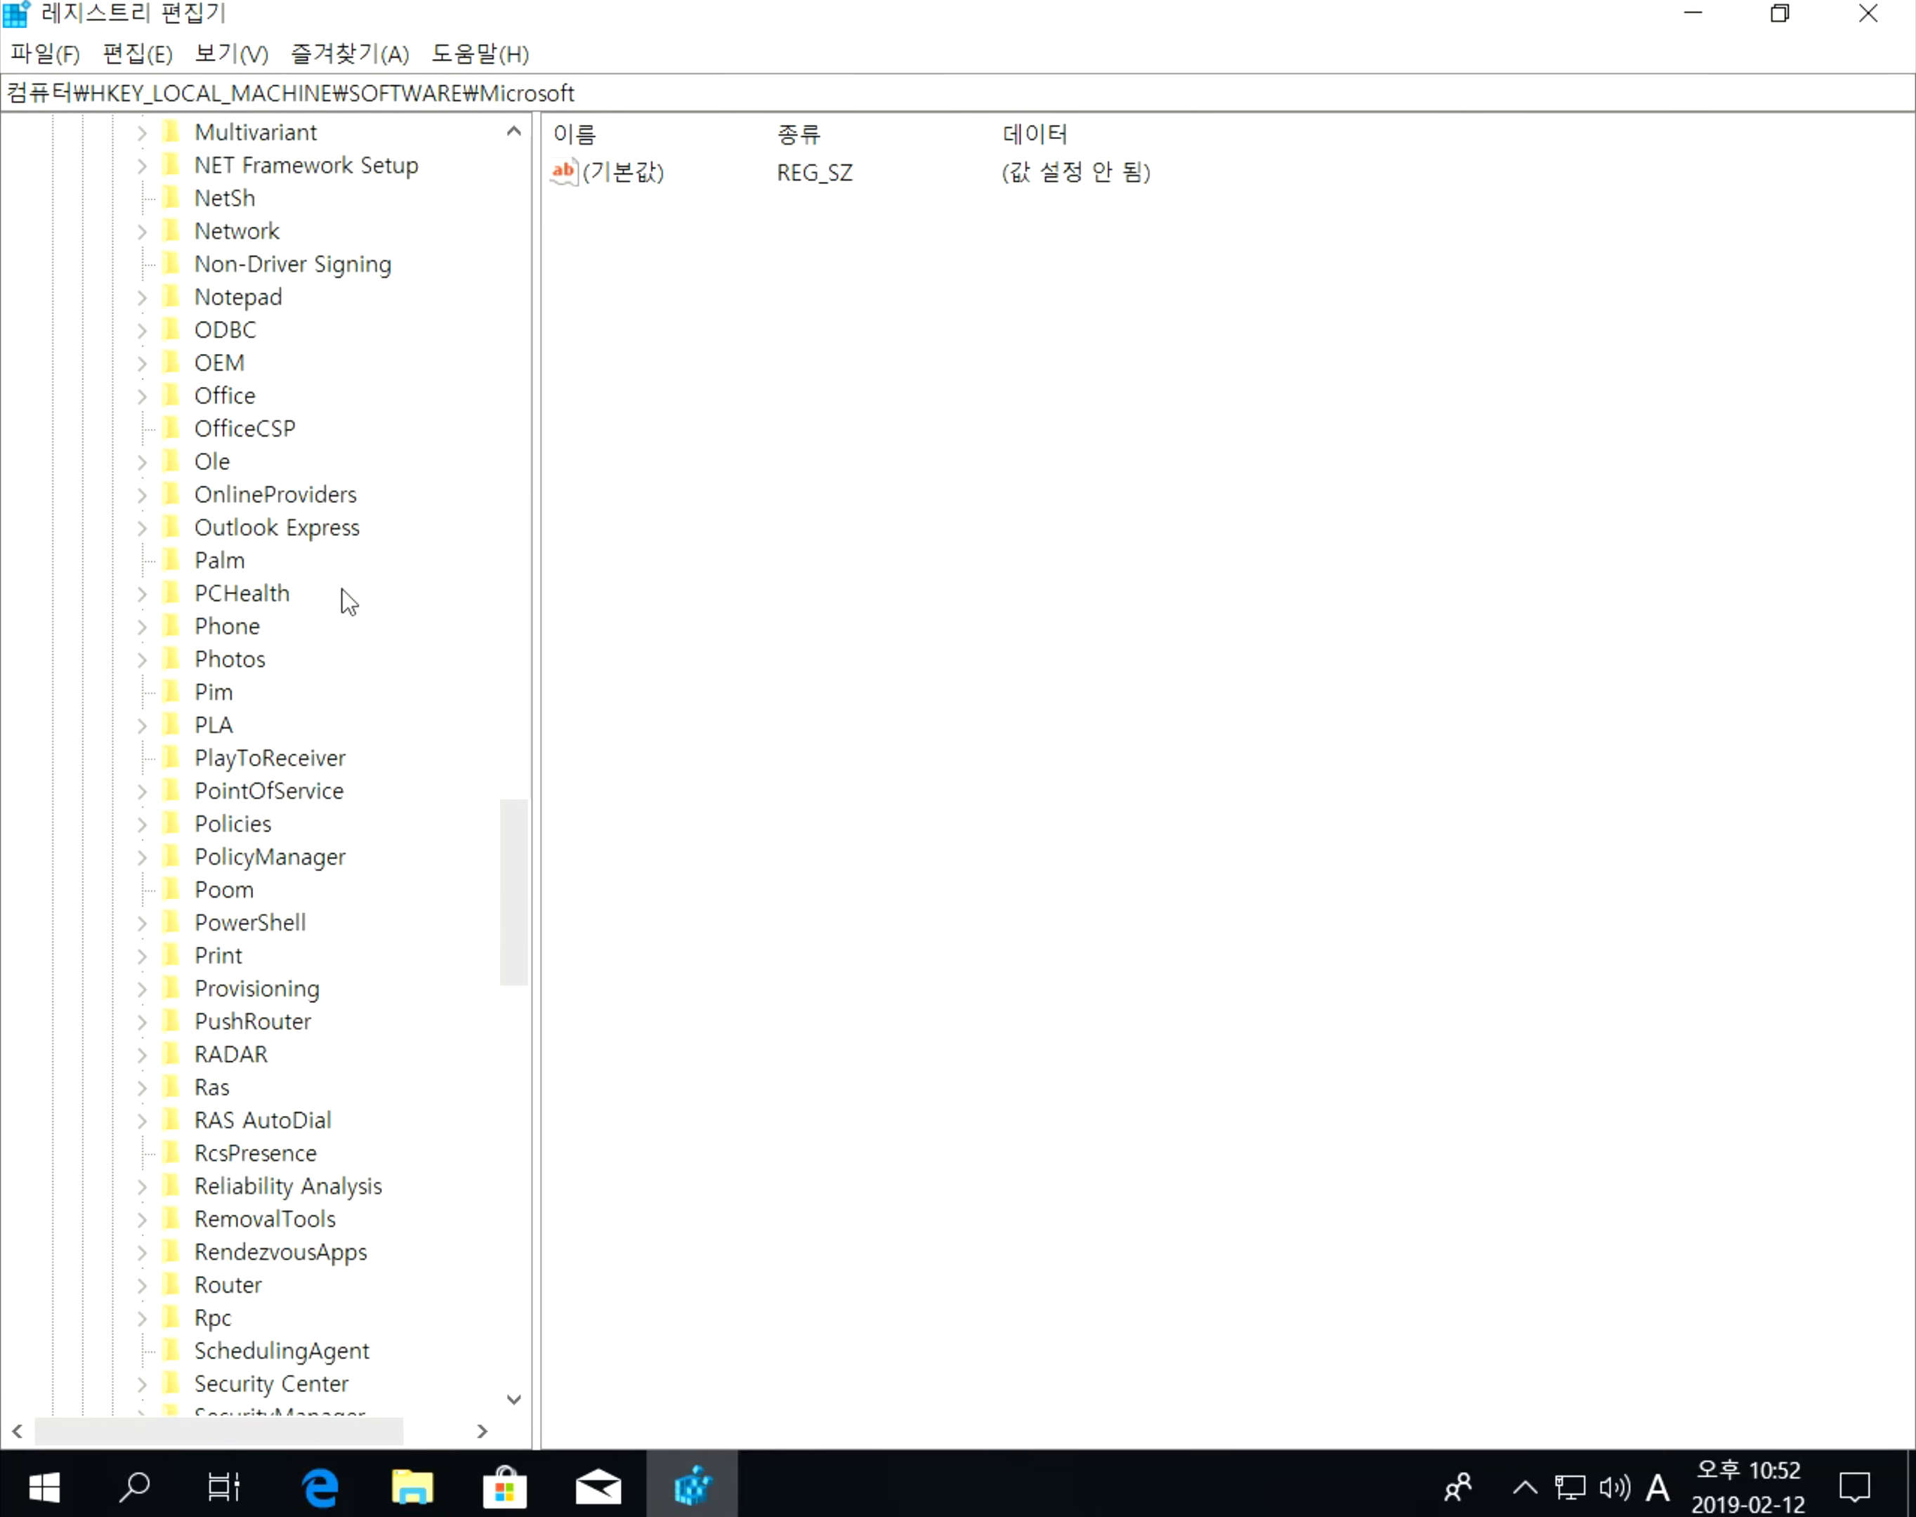
scroll(384, 595, down, 3)
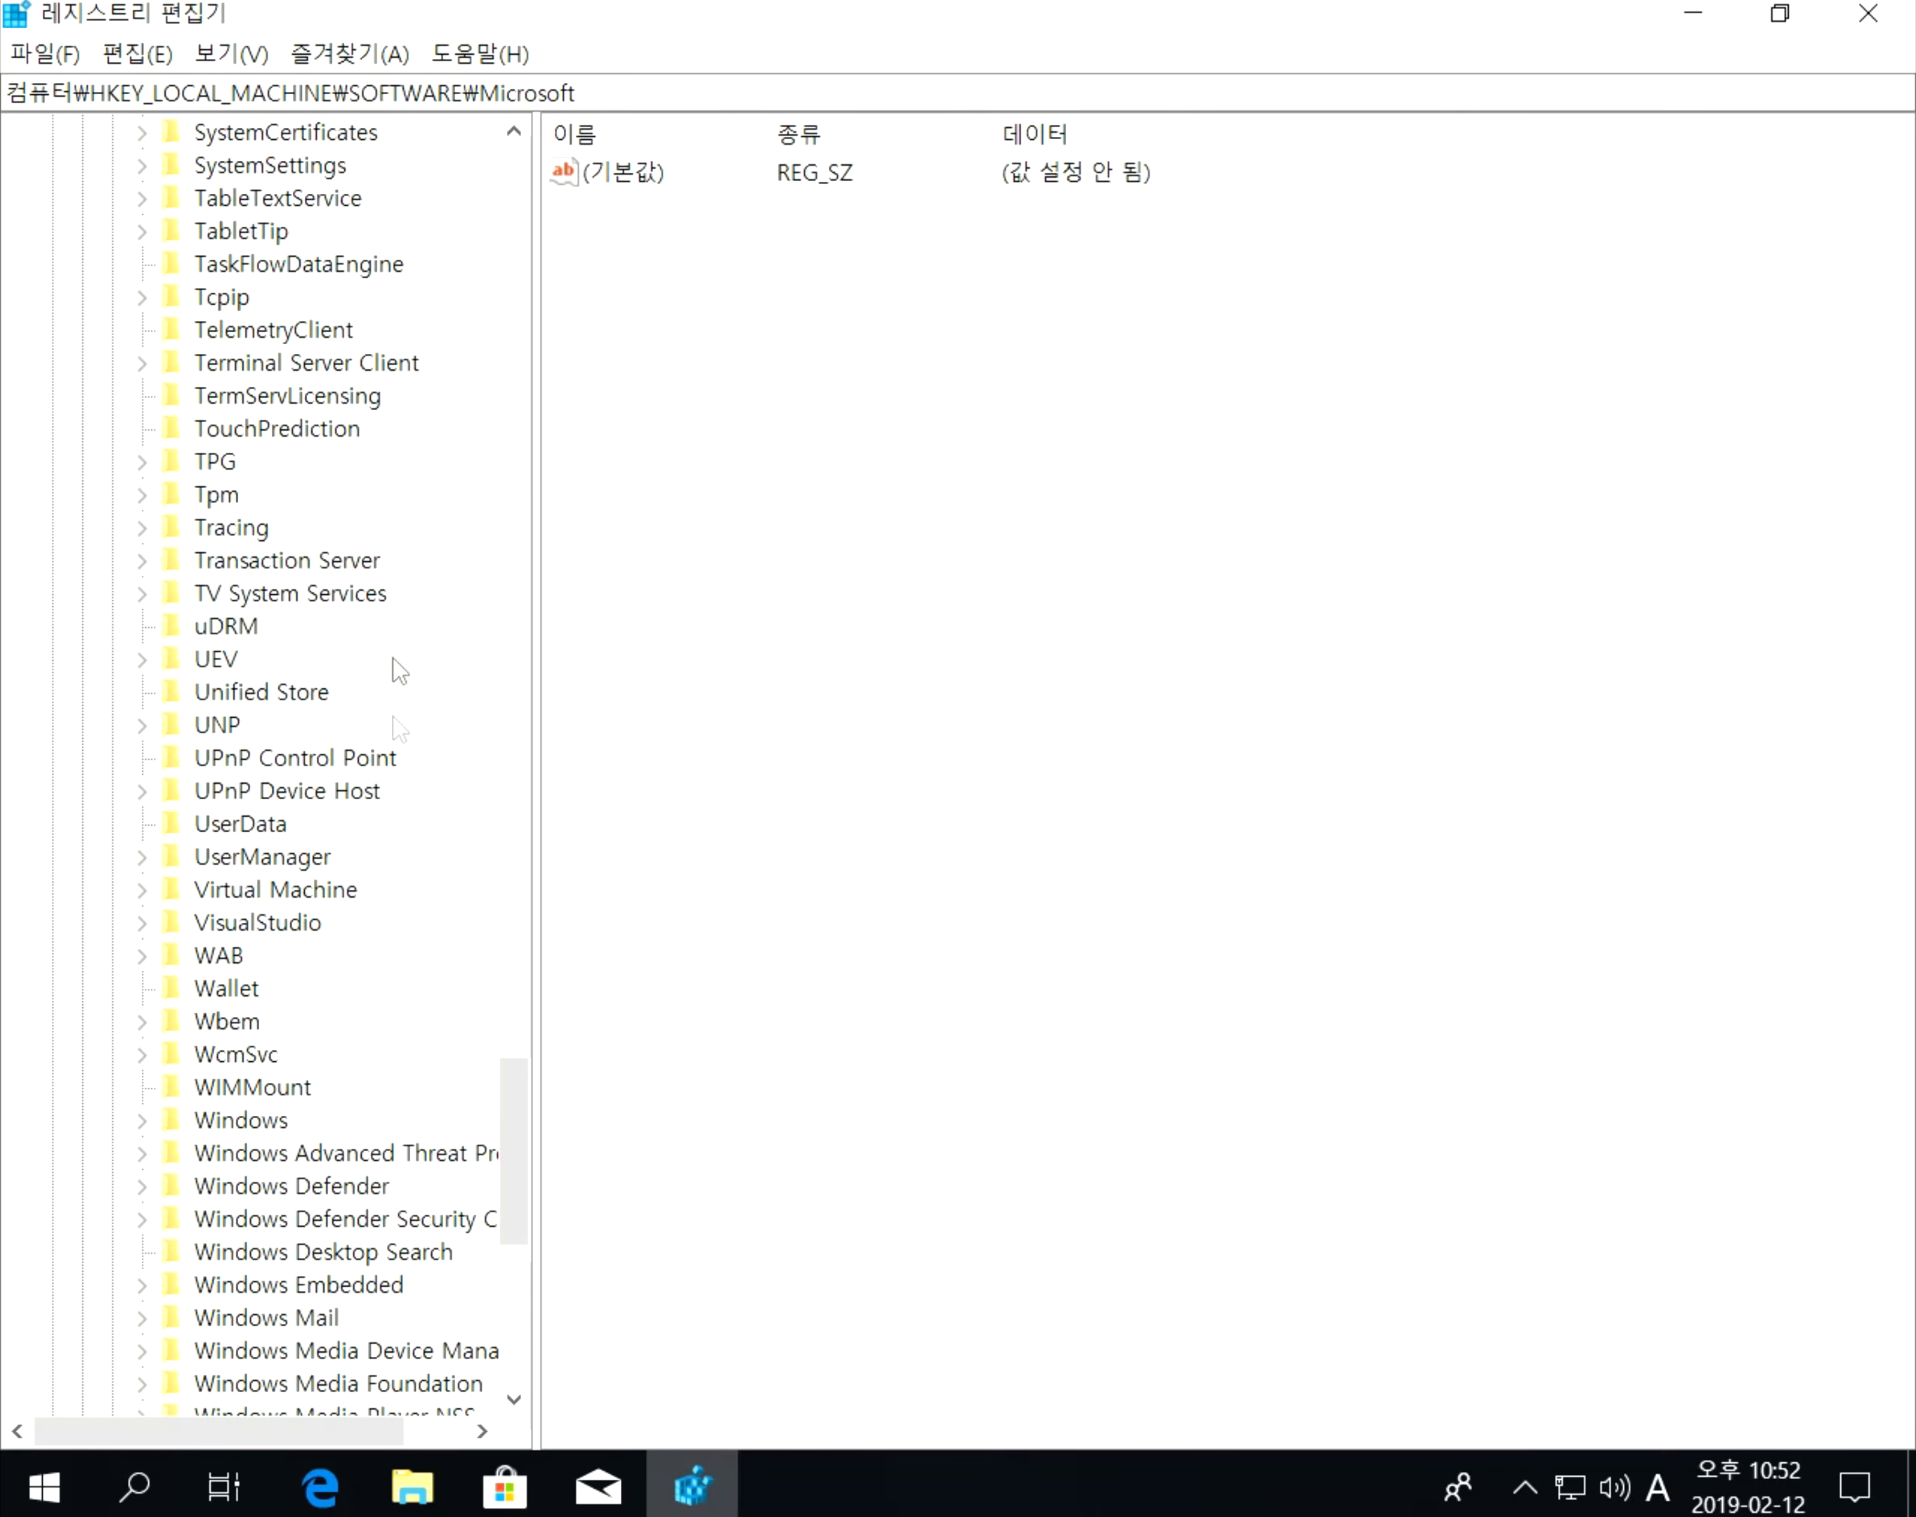
scroll(317, 1092, down, 1)
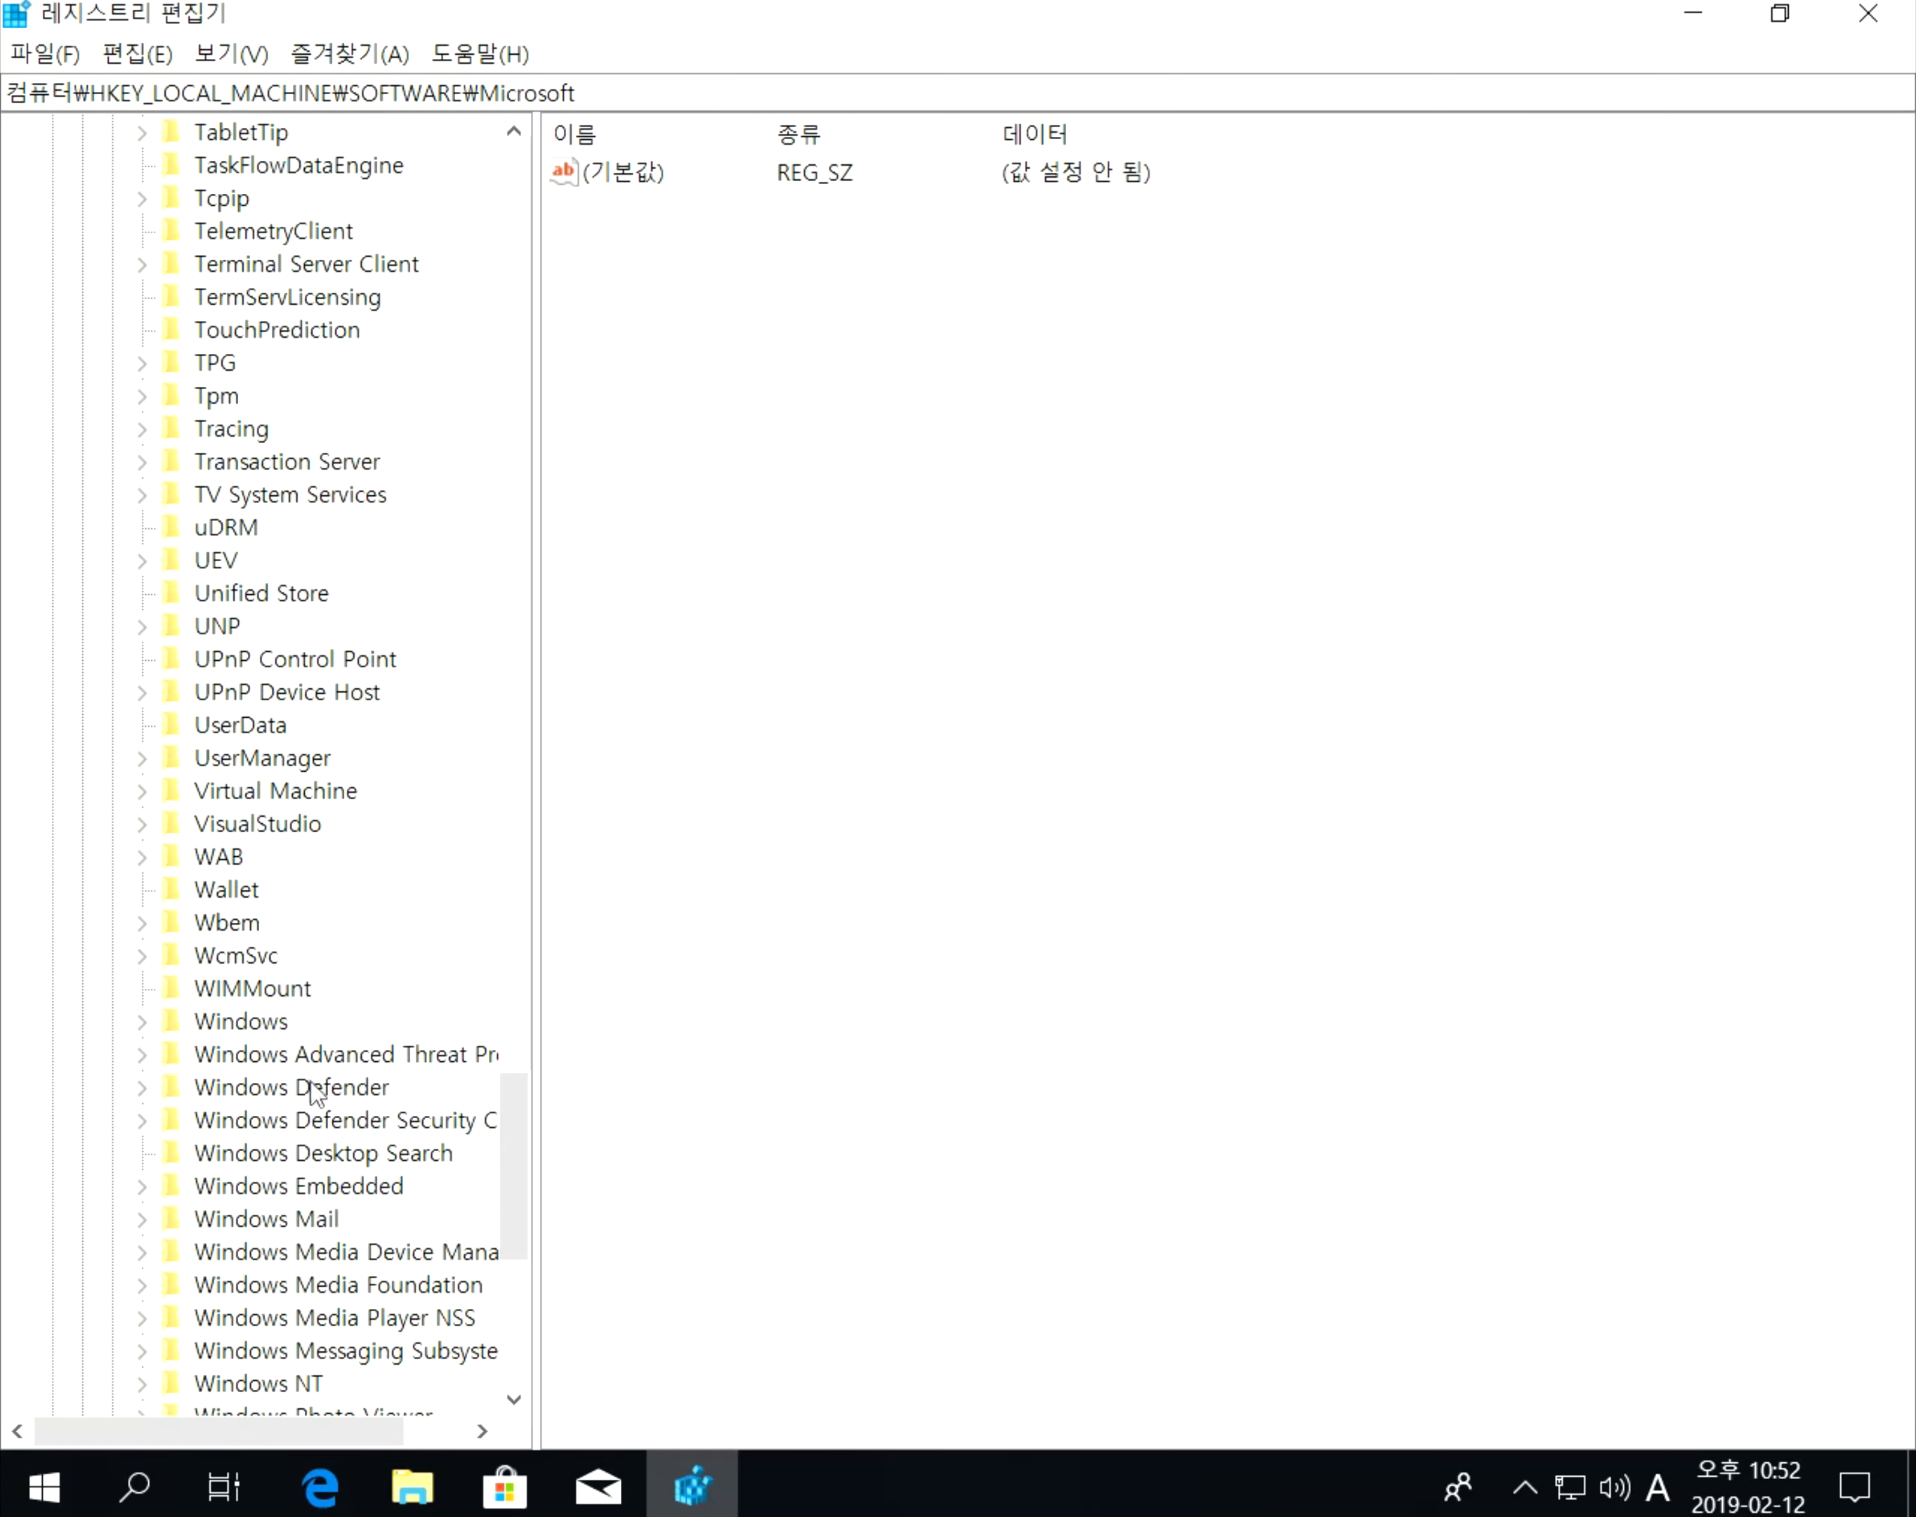
click(267, 1023)
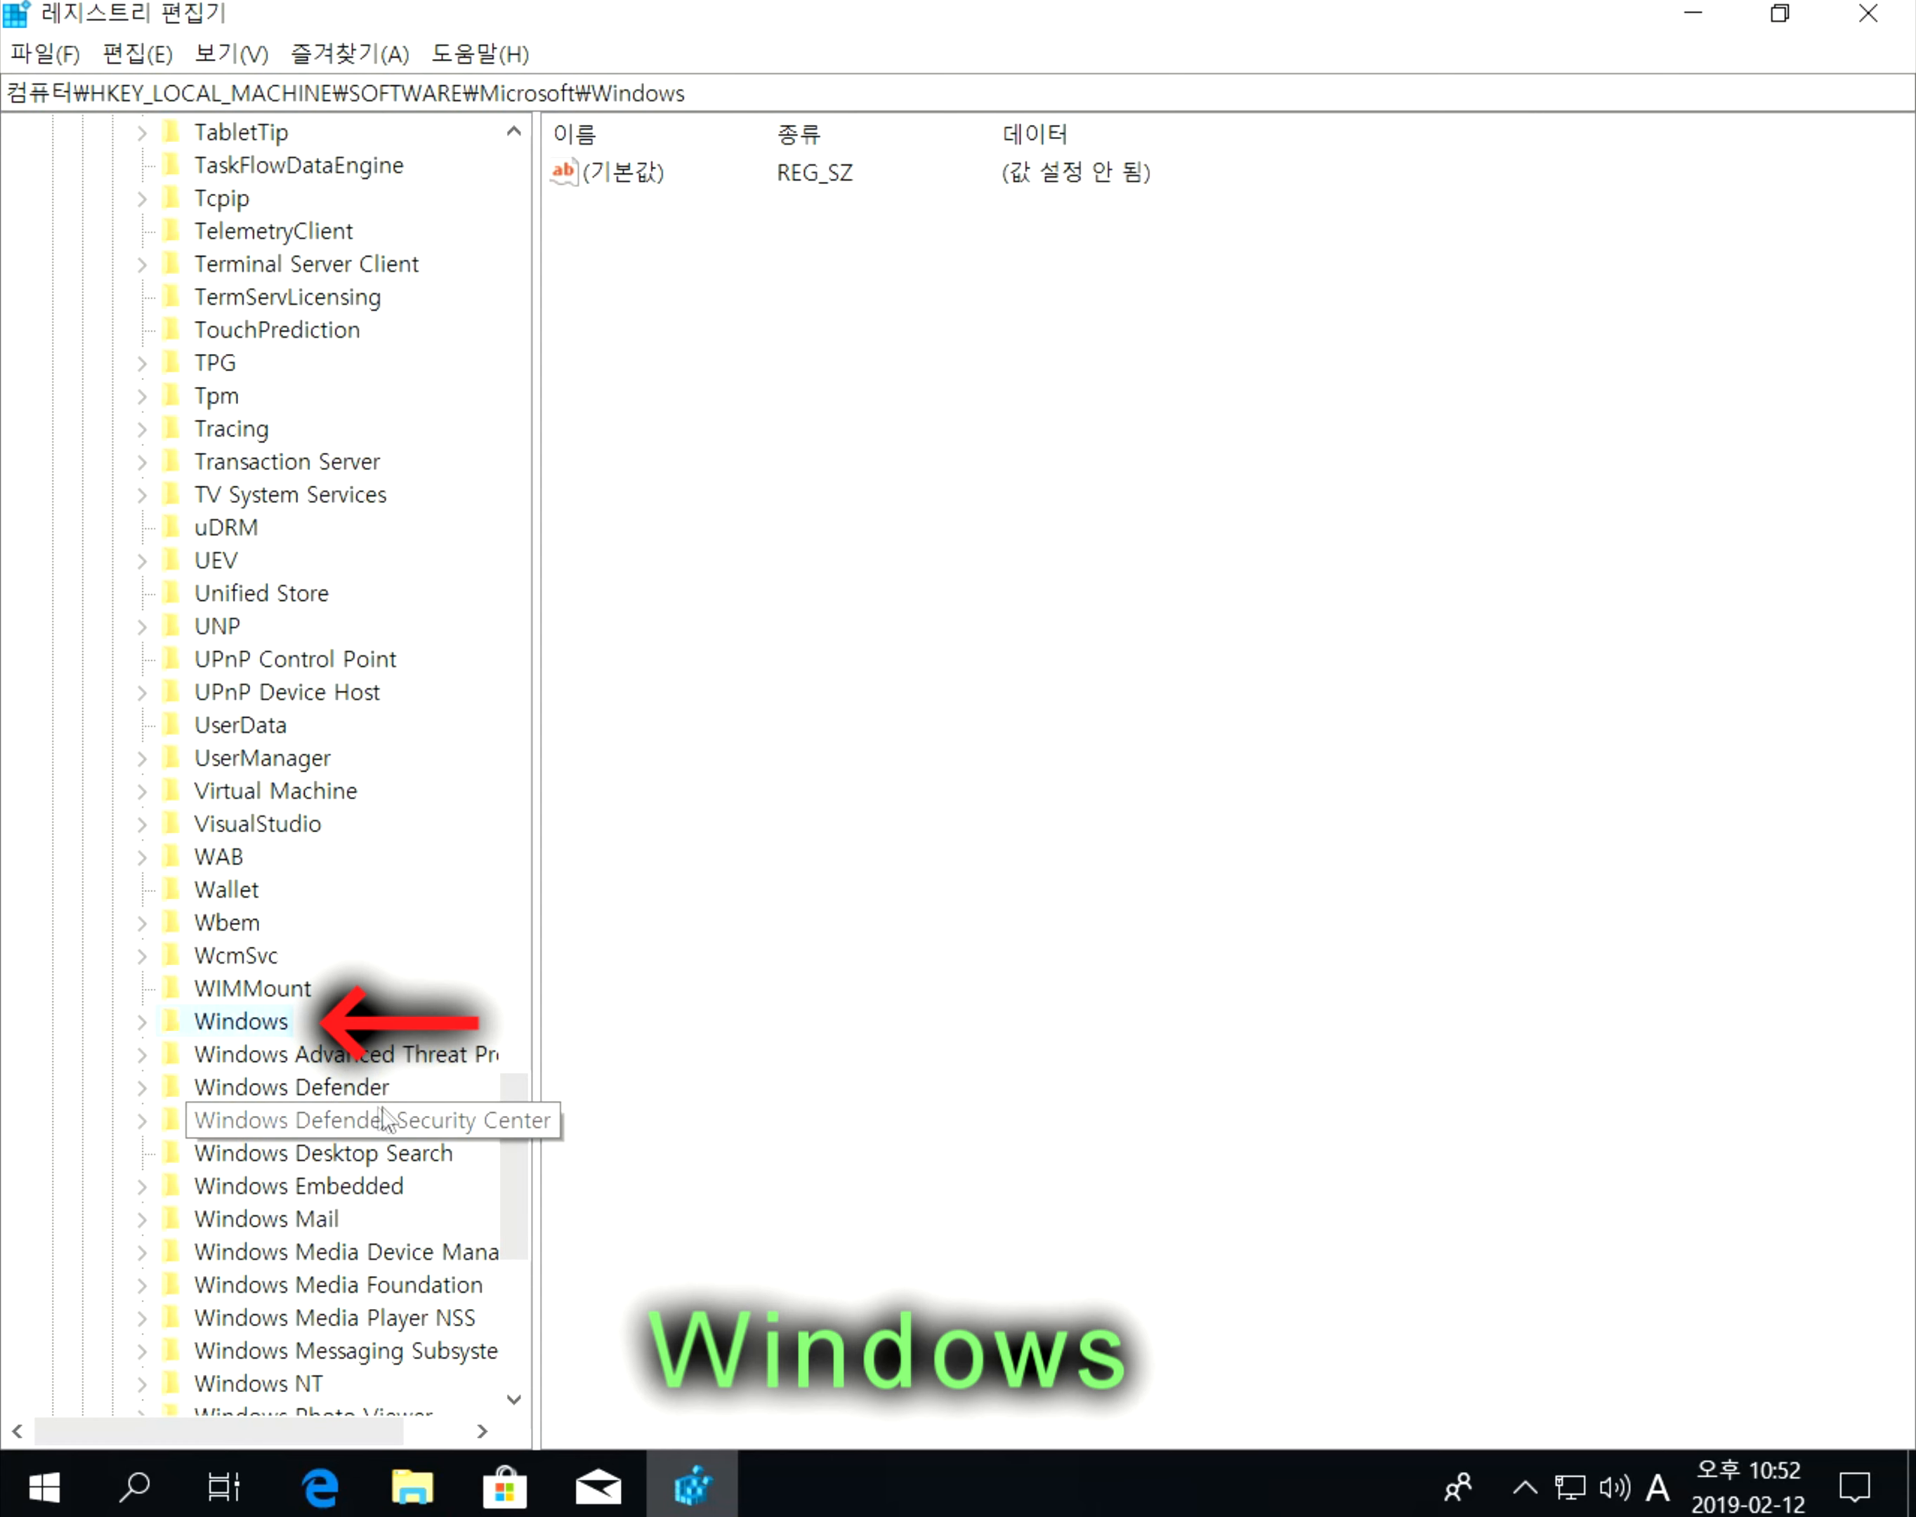
double_click(267, 1029)
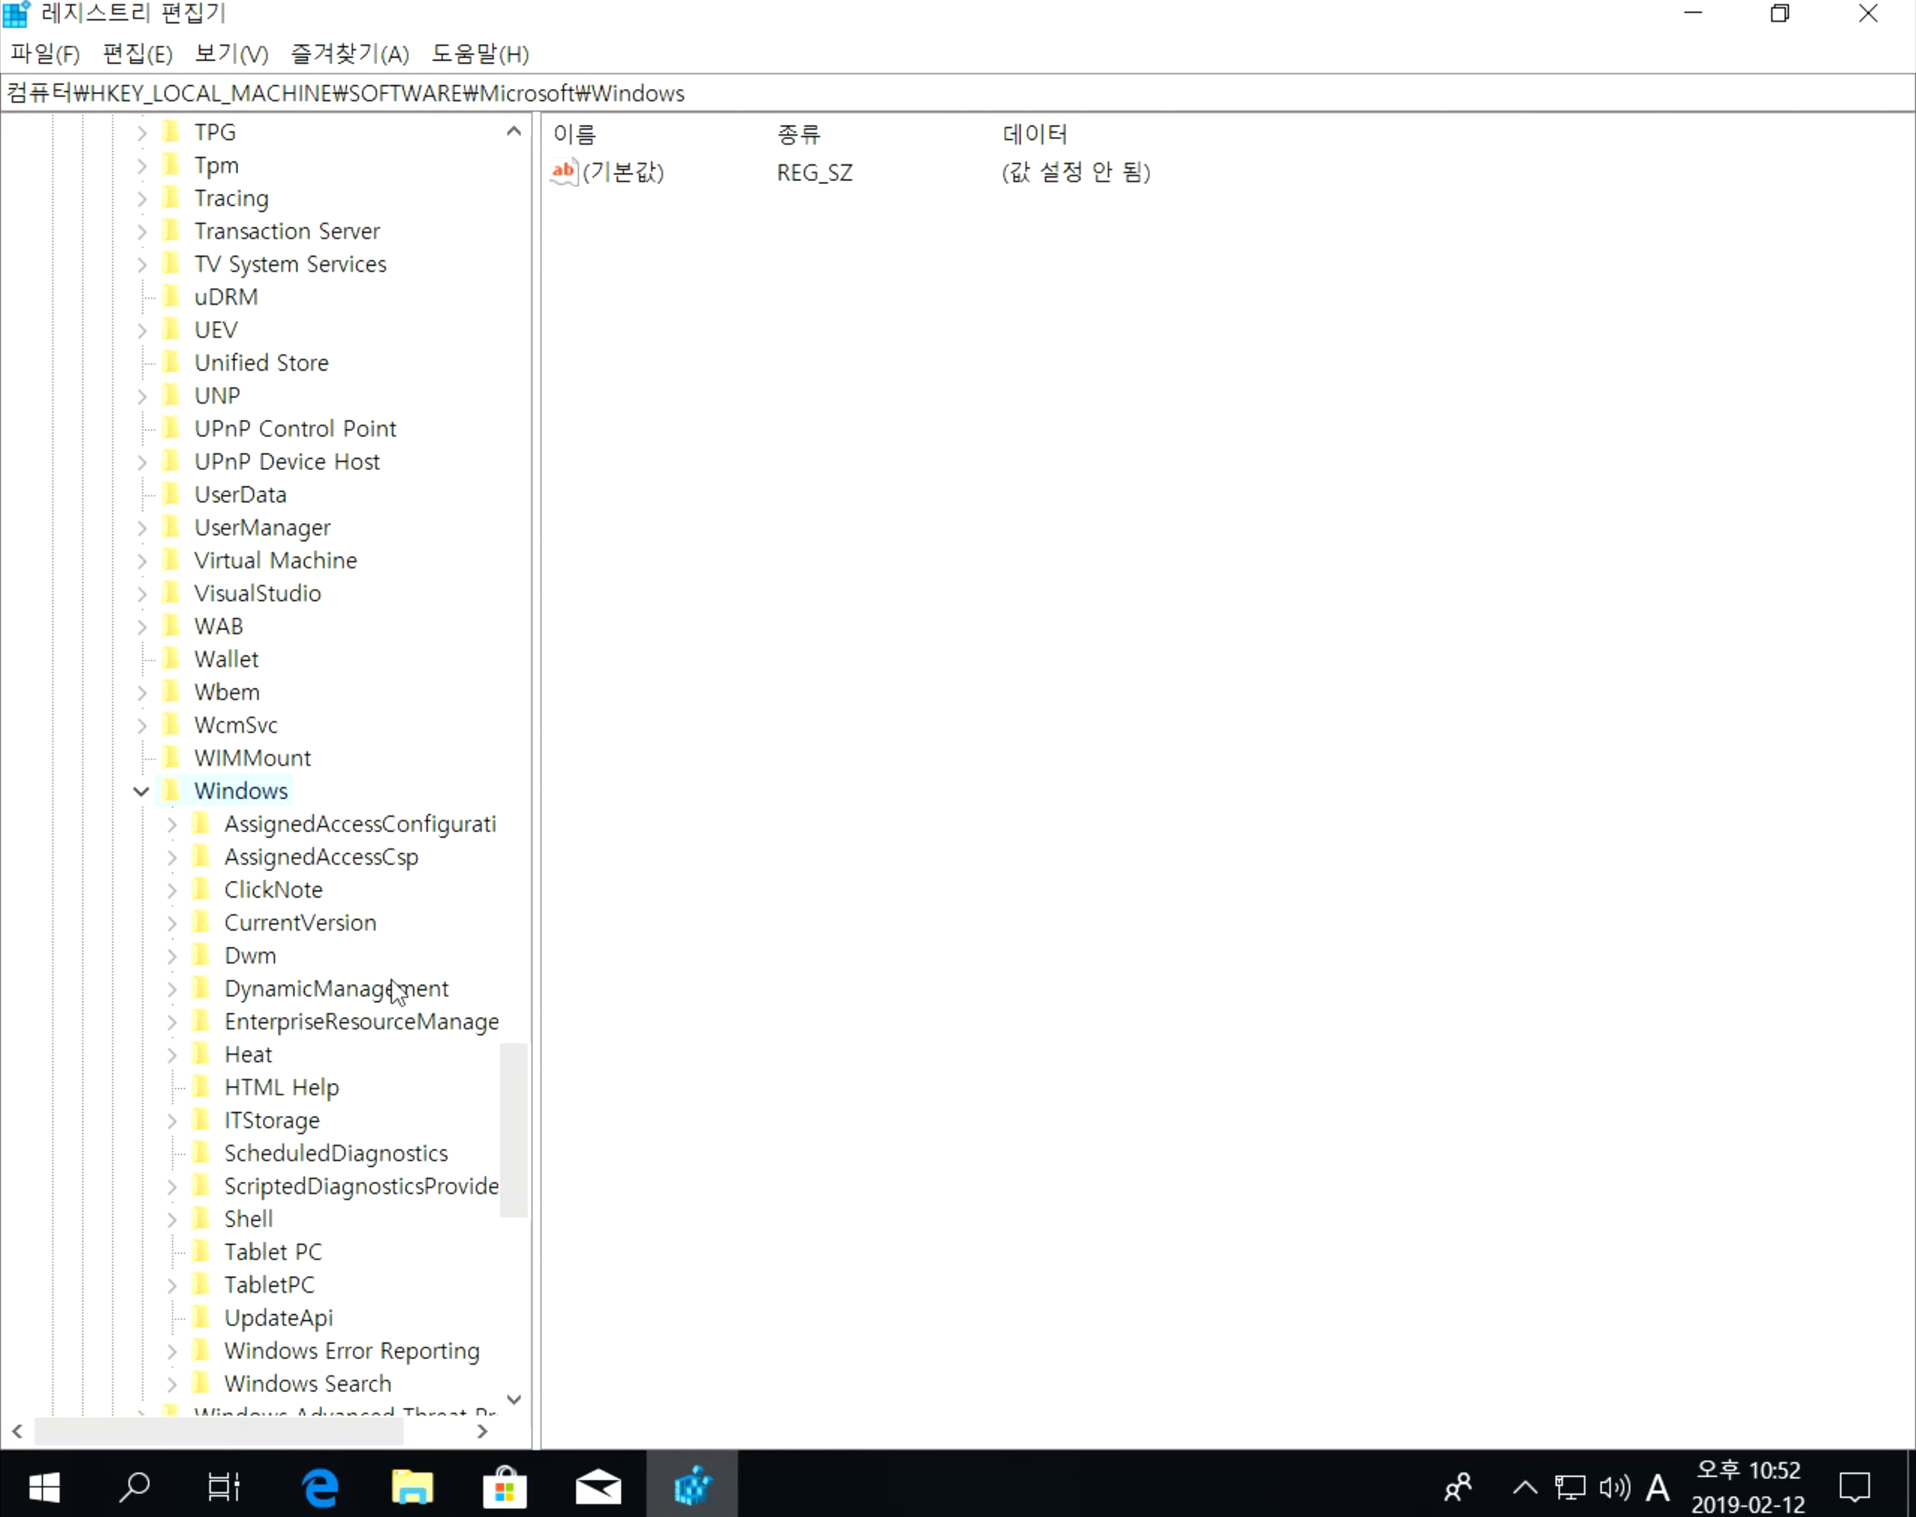
Expand the CurrentVersion key under Windows and the Explorer key inside it.
scroll(400, 893, down, 1)
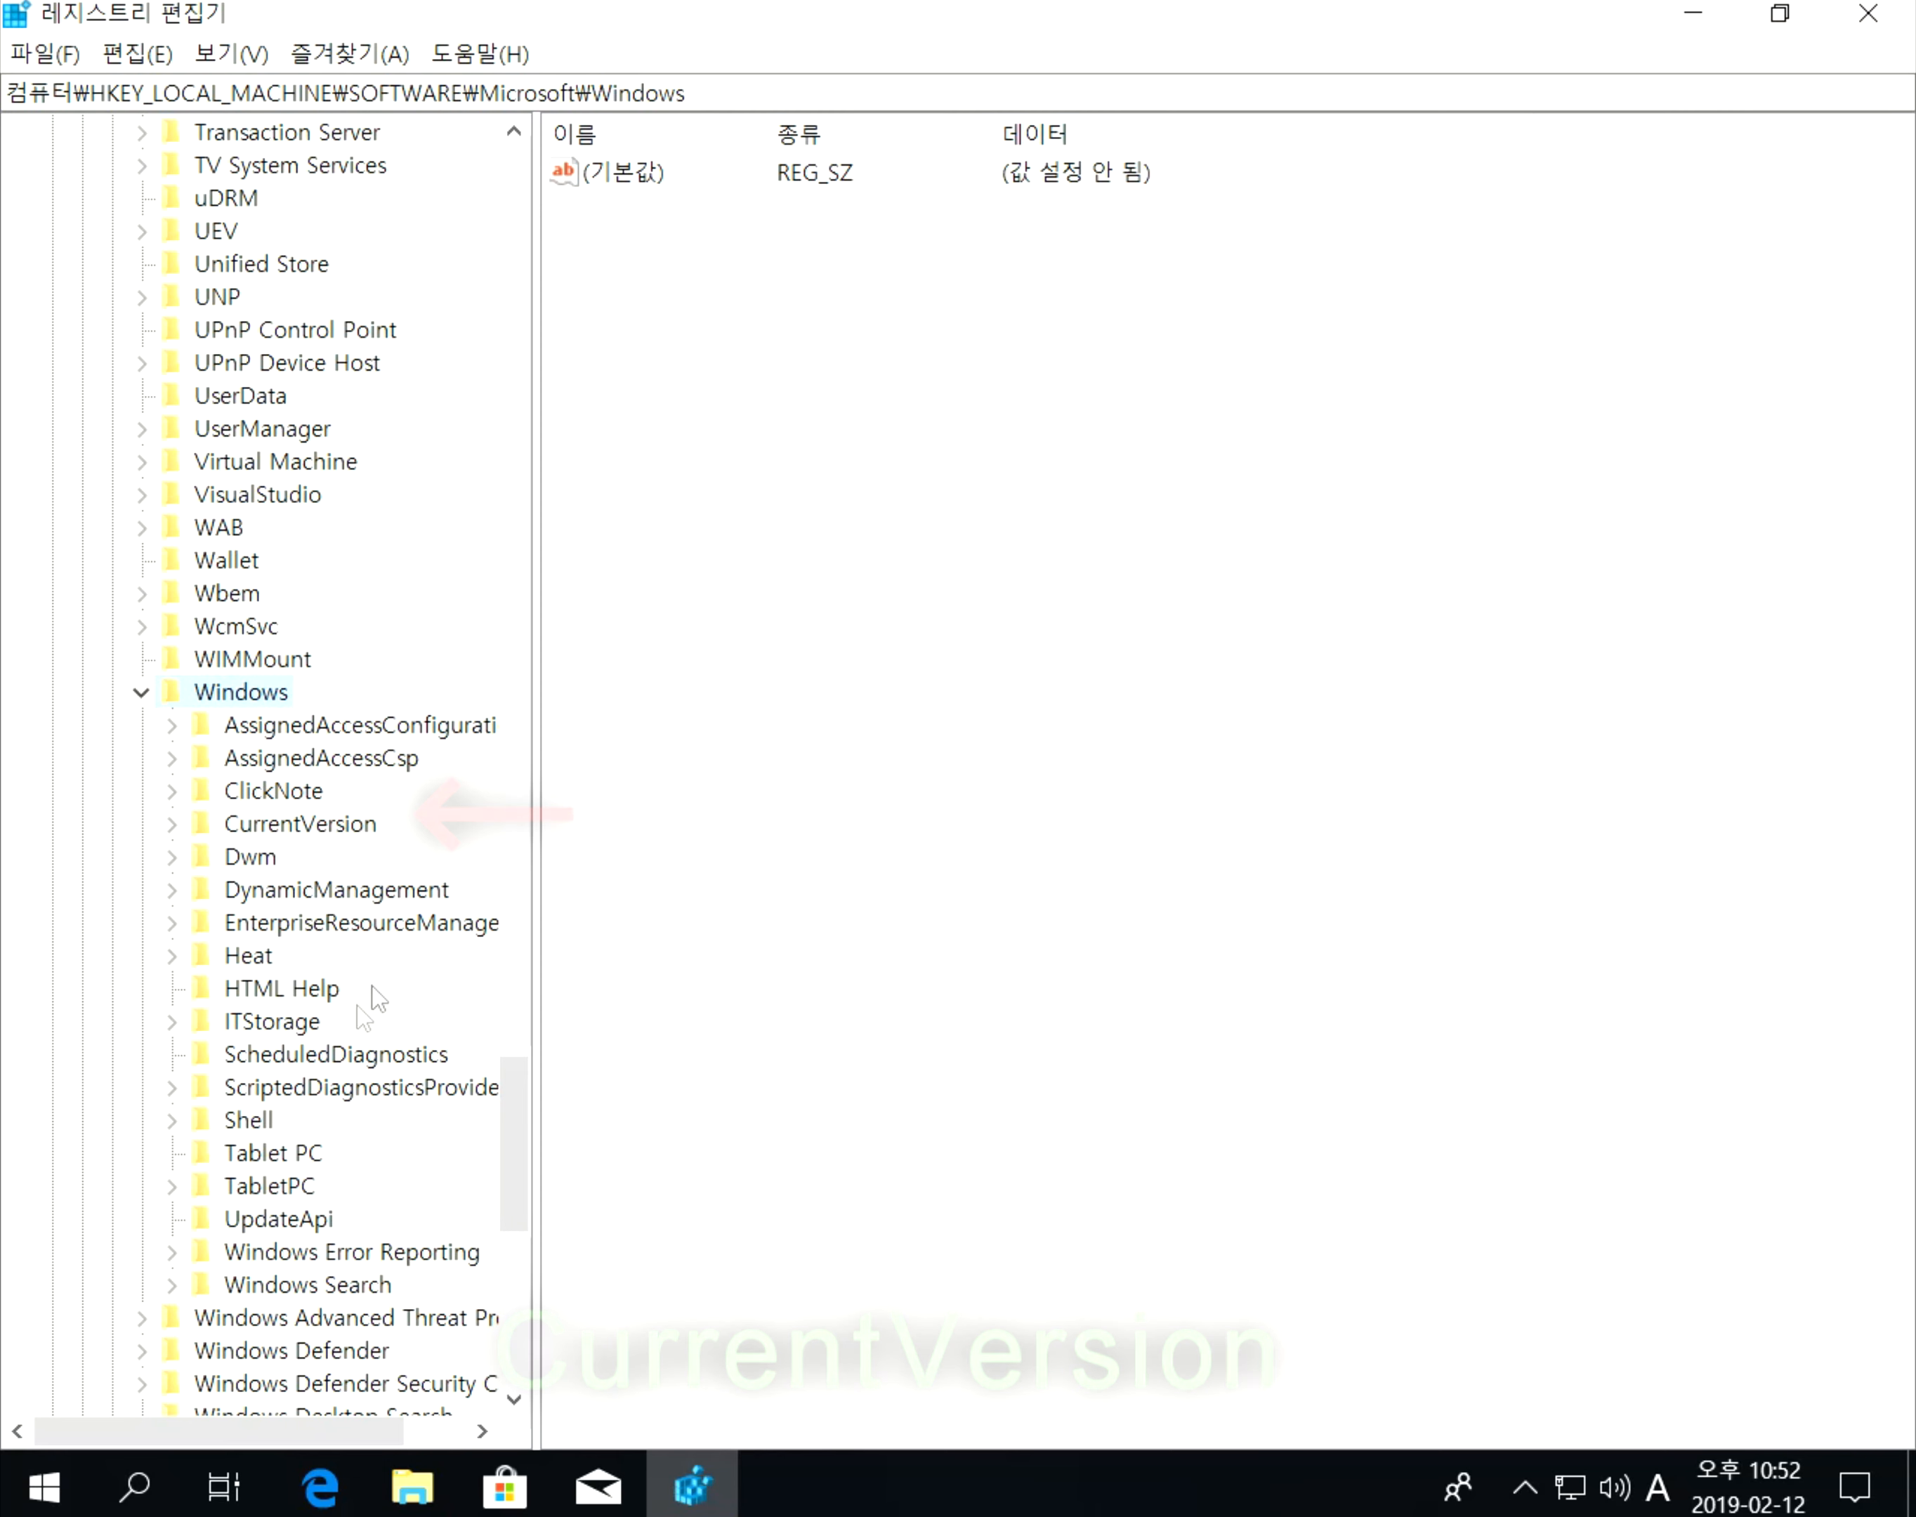
click(308, 826)
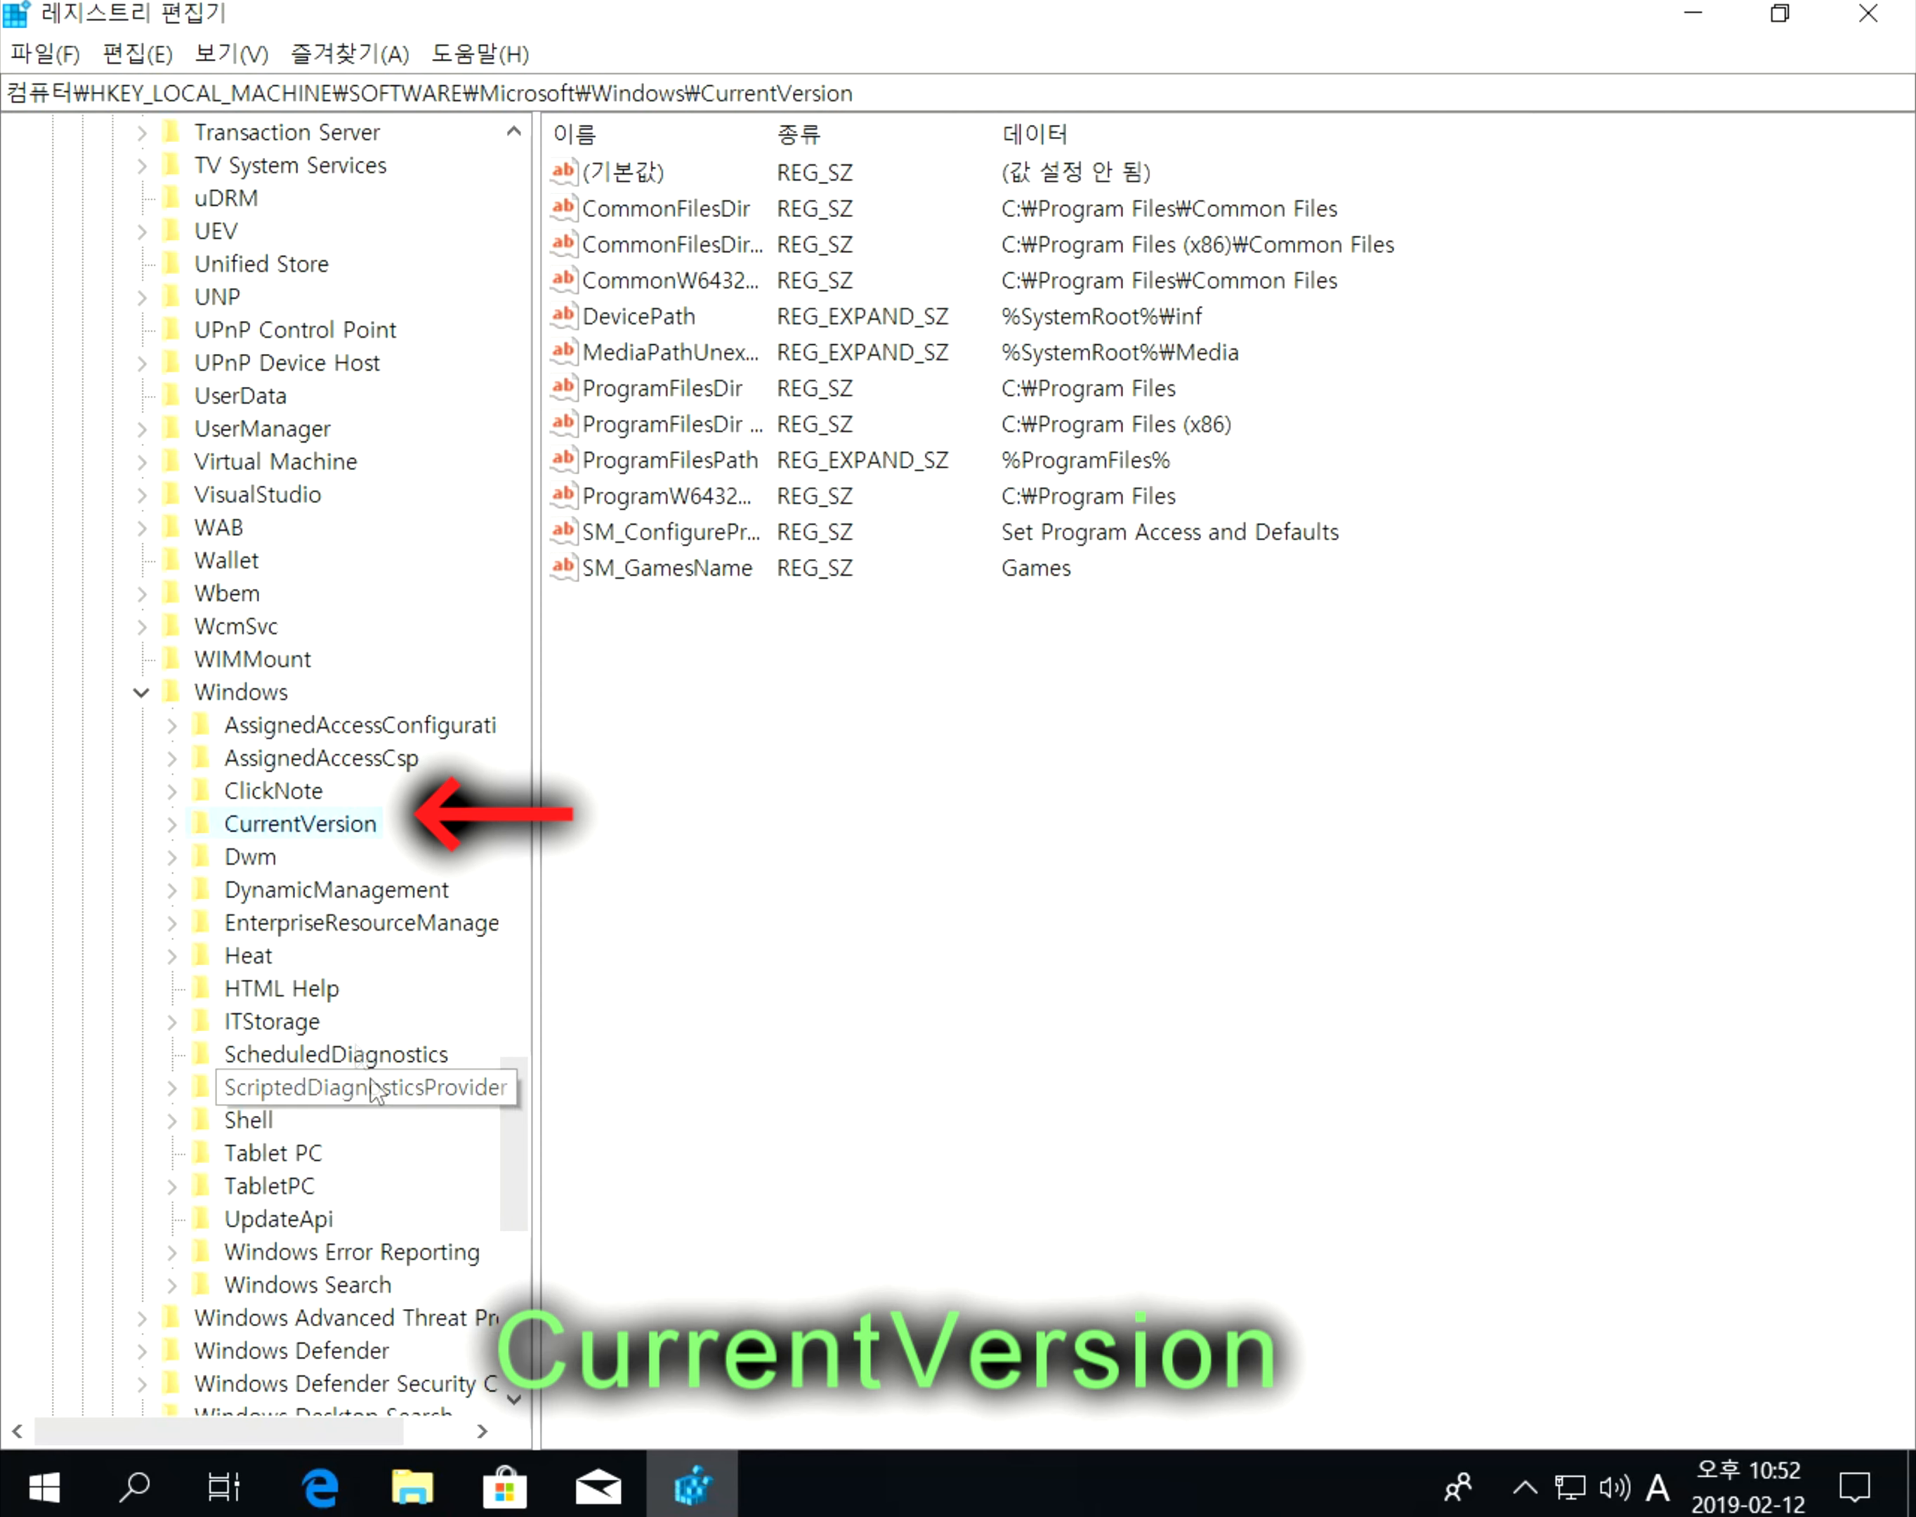
double_click(316, 826)
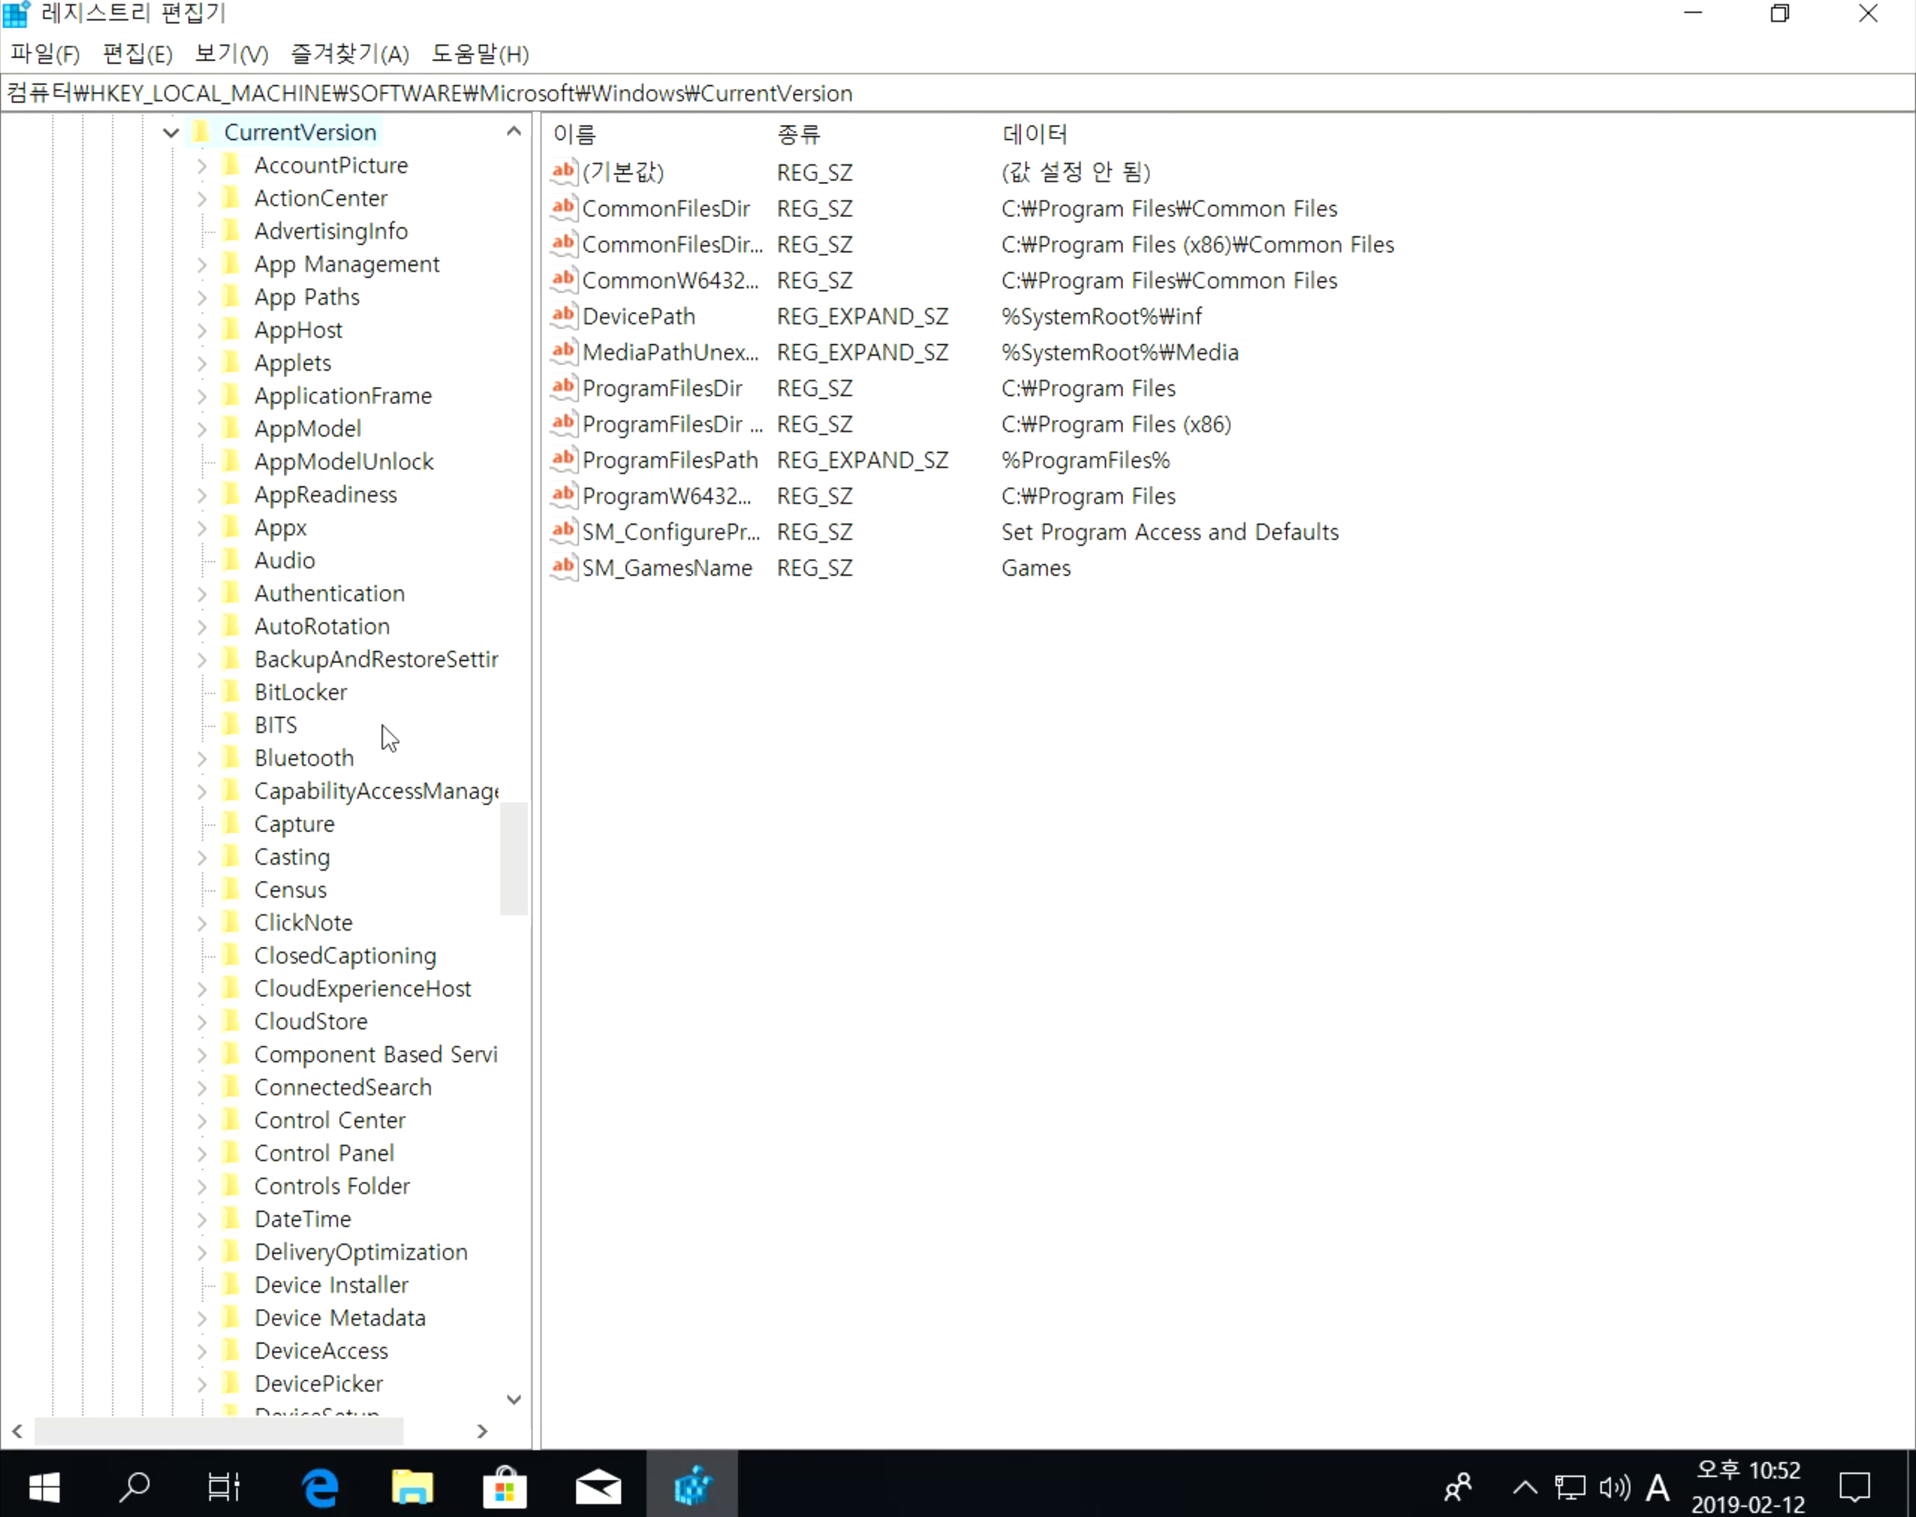
scroll(383, 726, down, 4)
scroll(386, 738, down, 1)
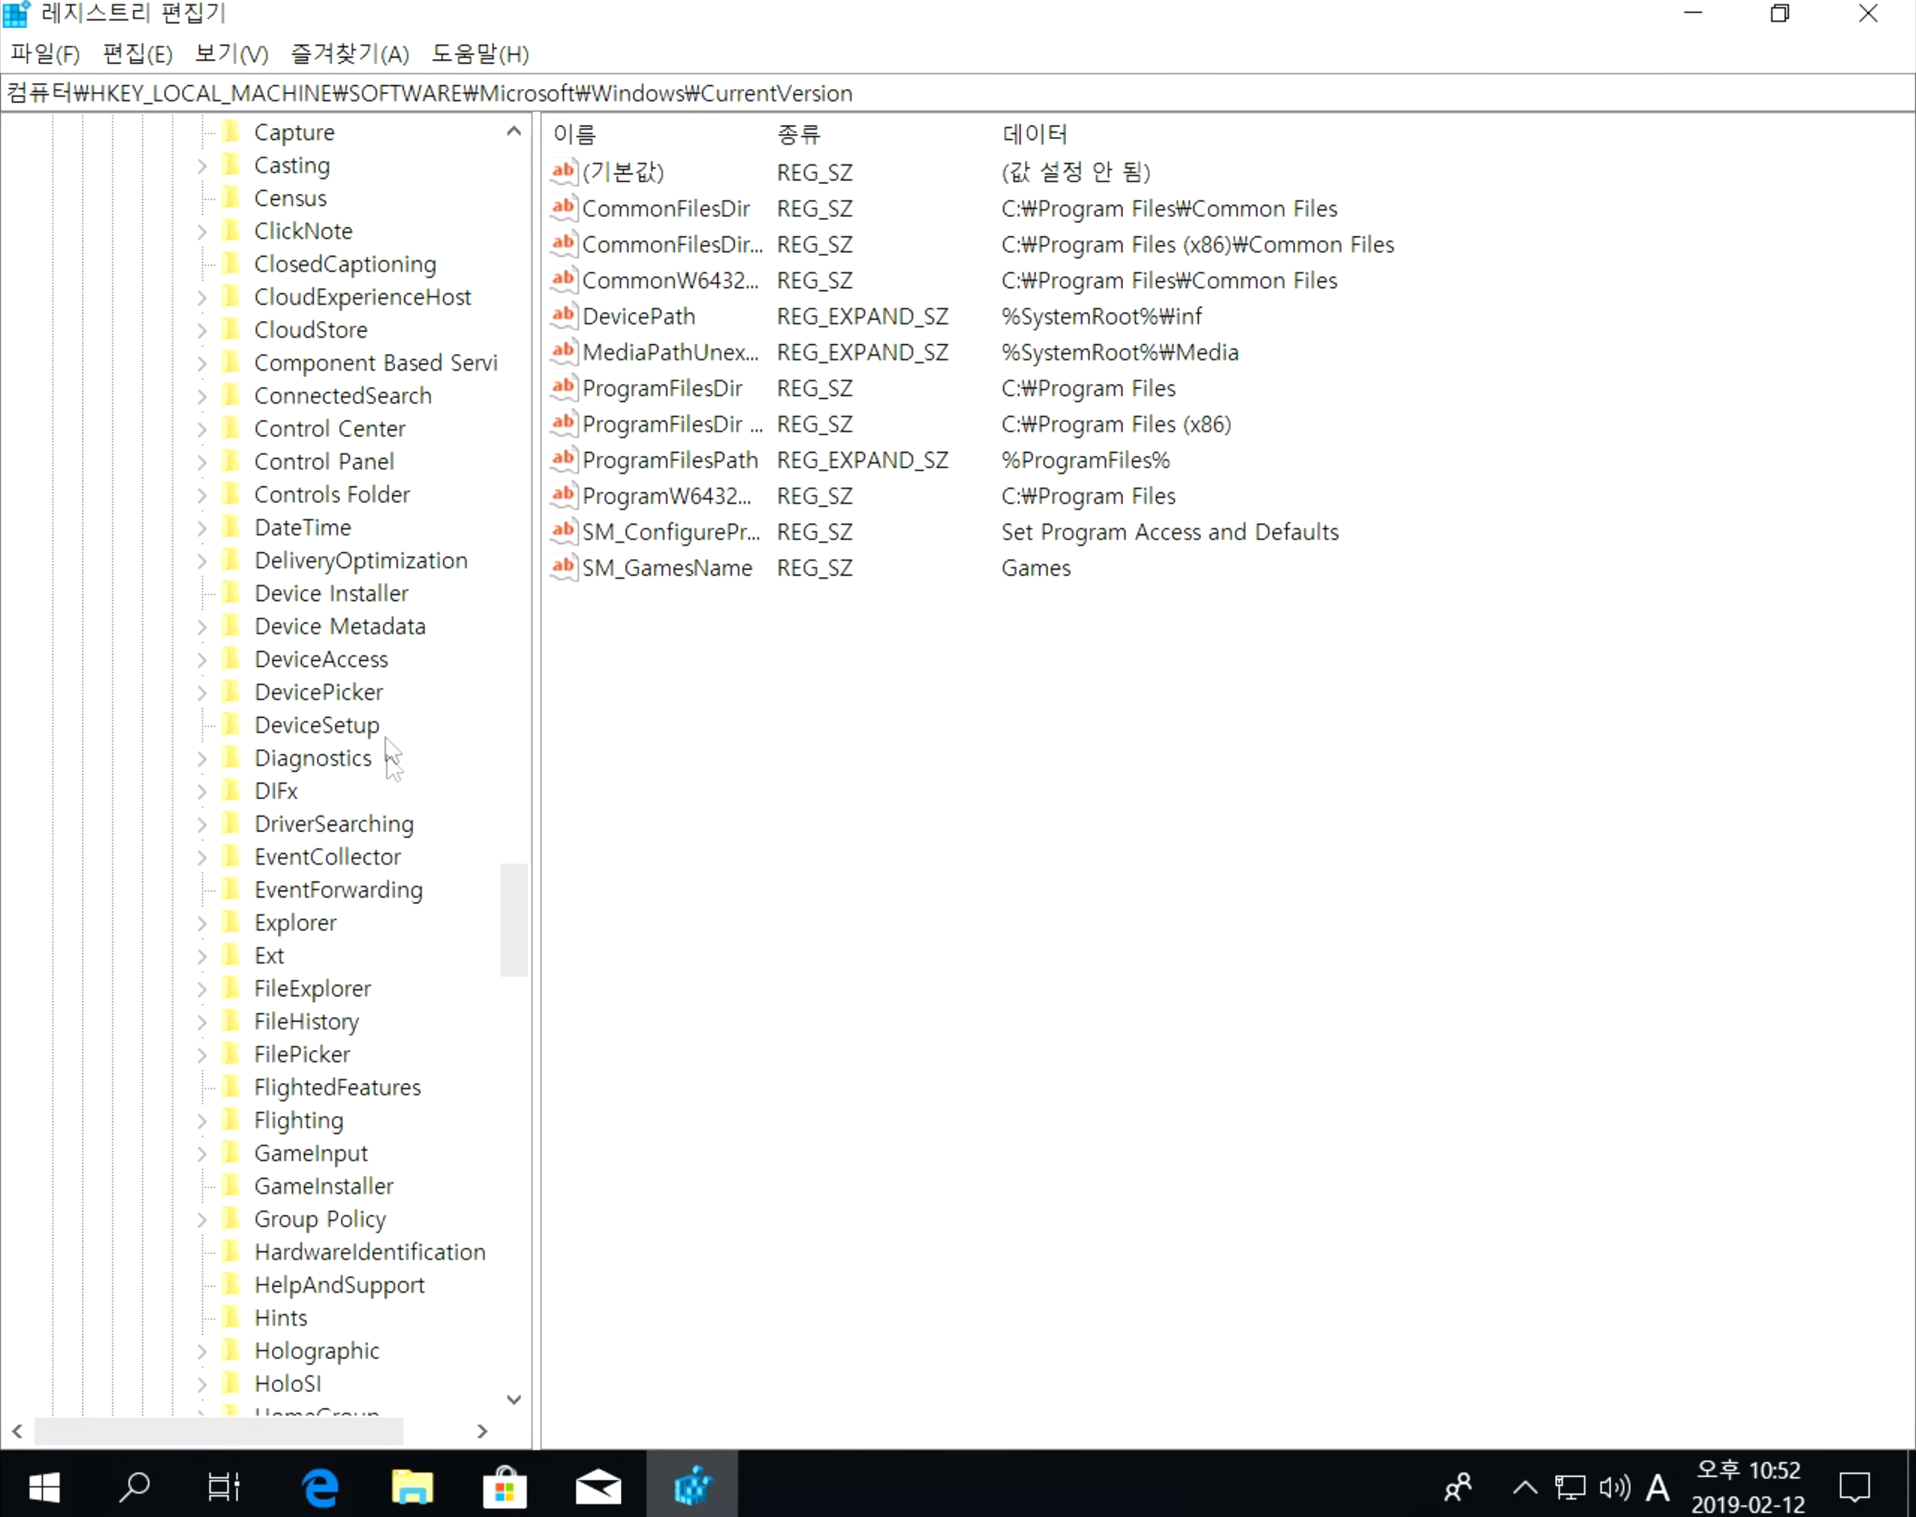
click(302, 924)
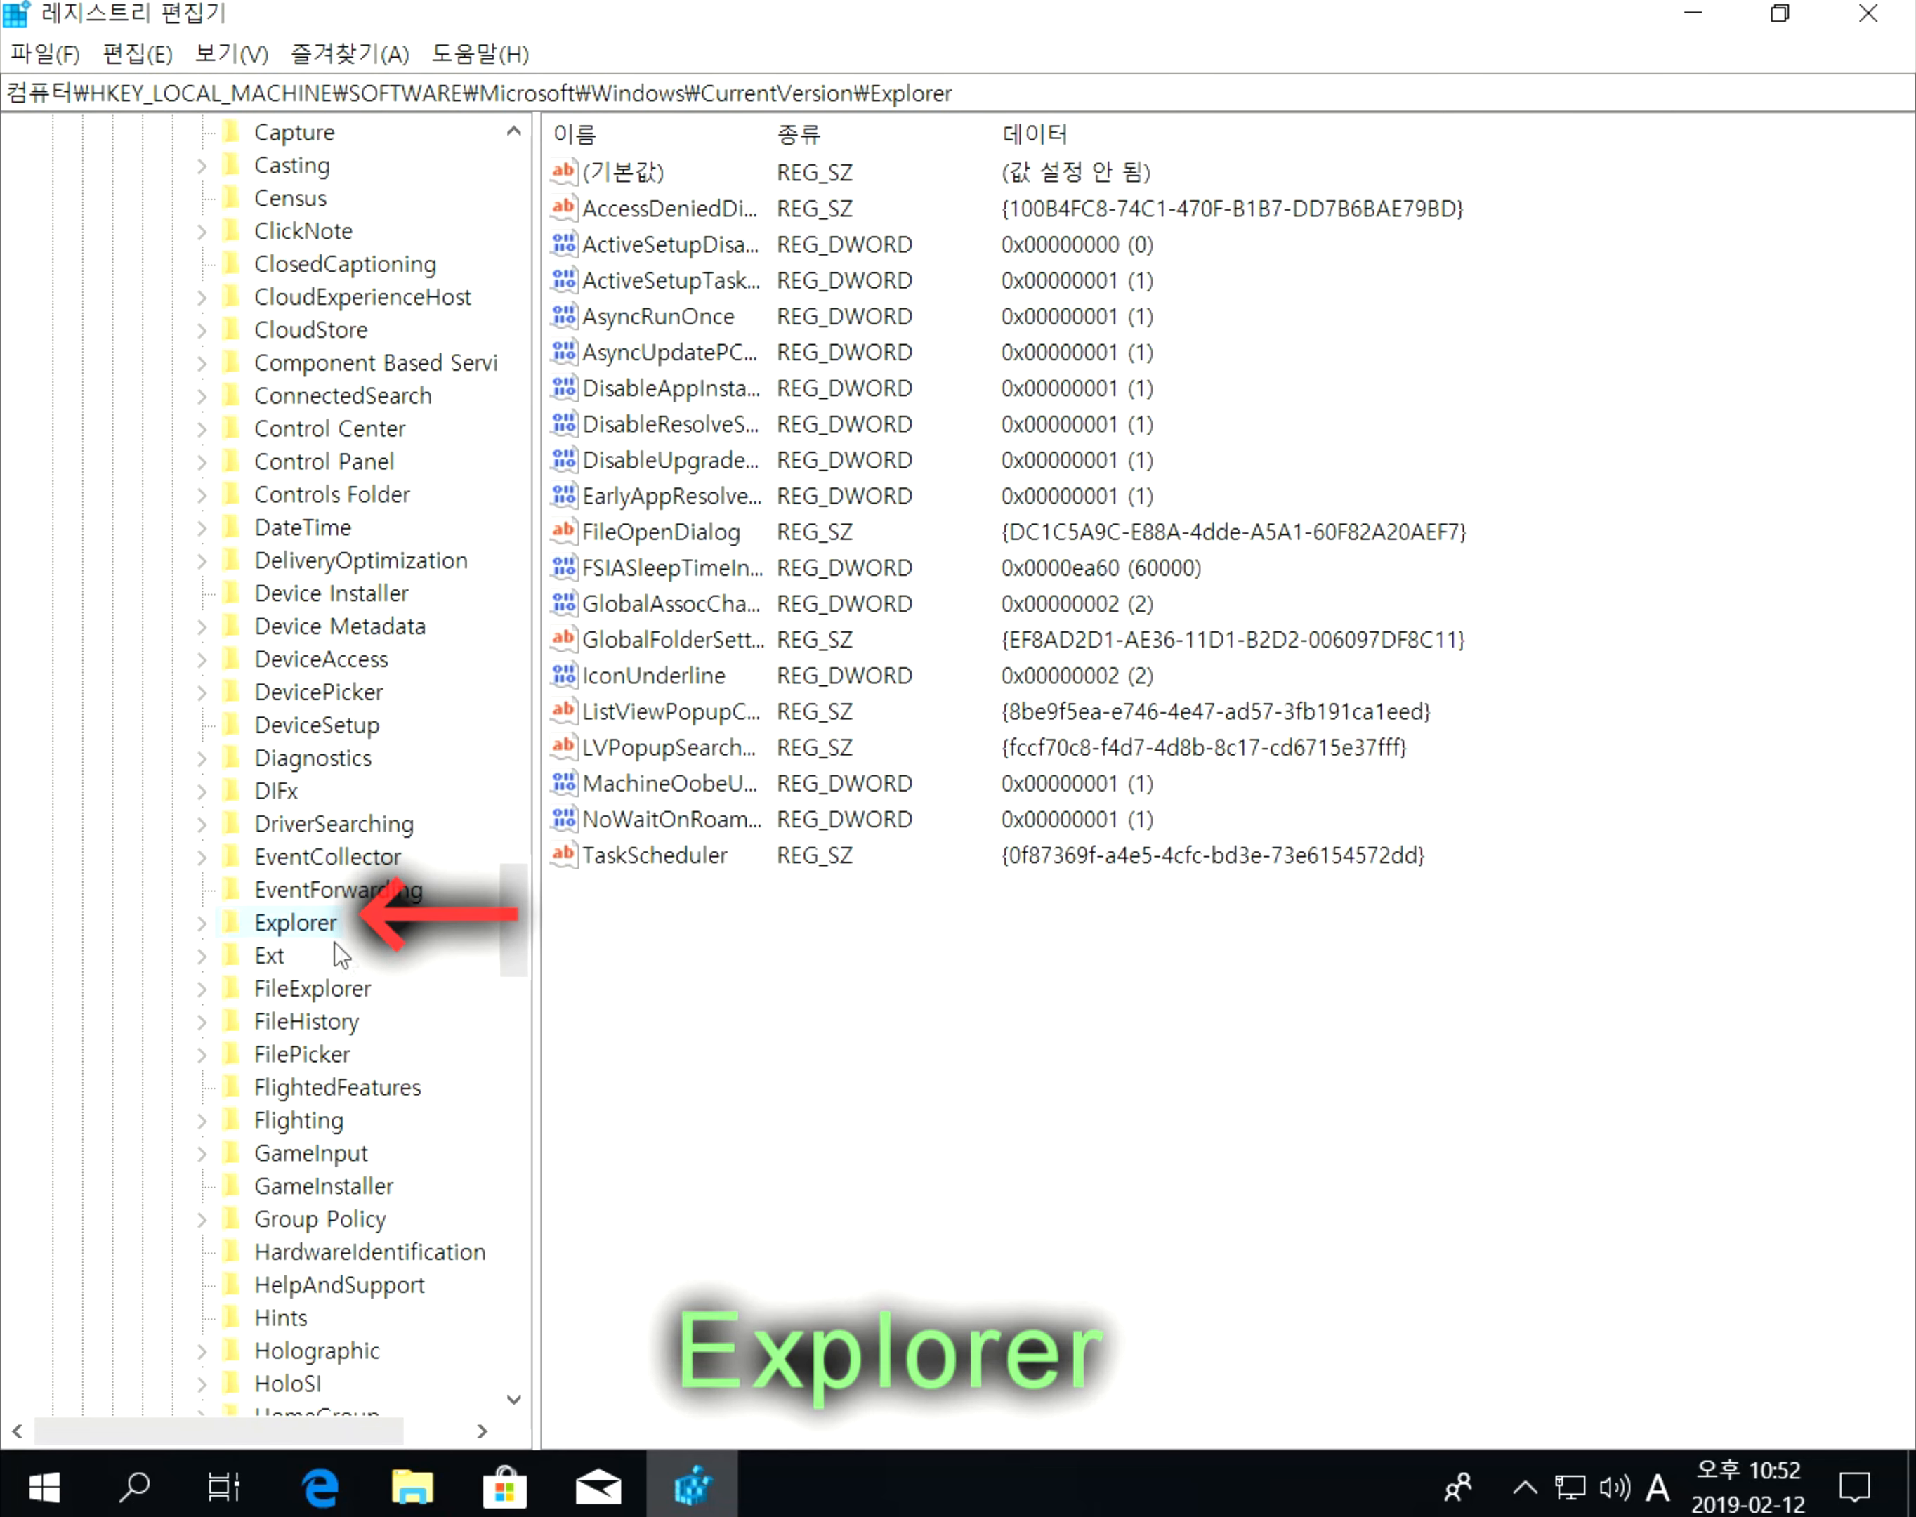
double_click(319, 923)
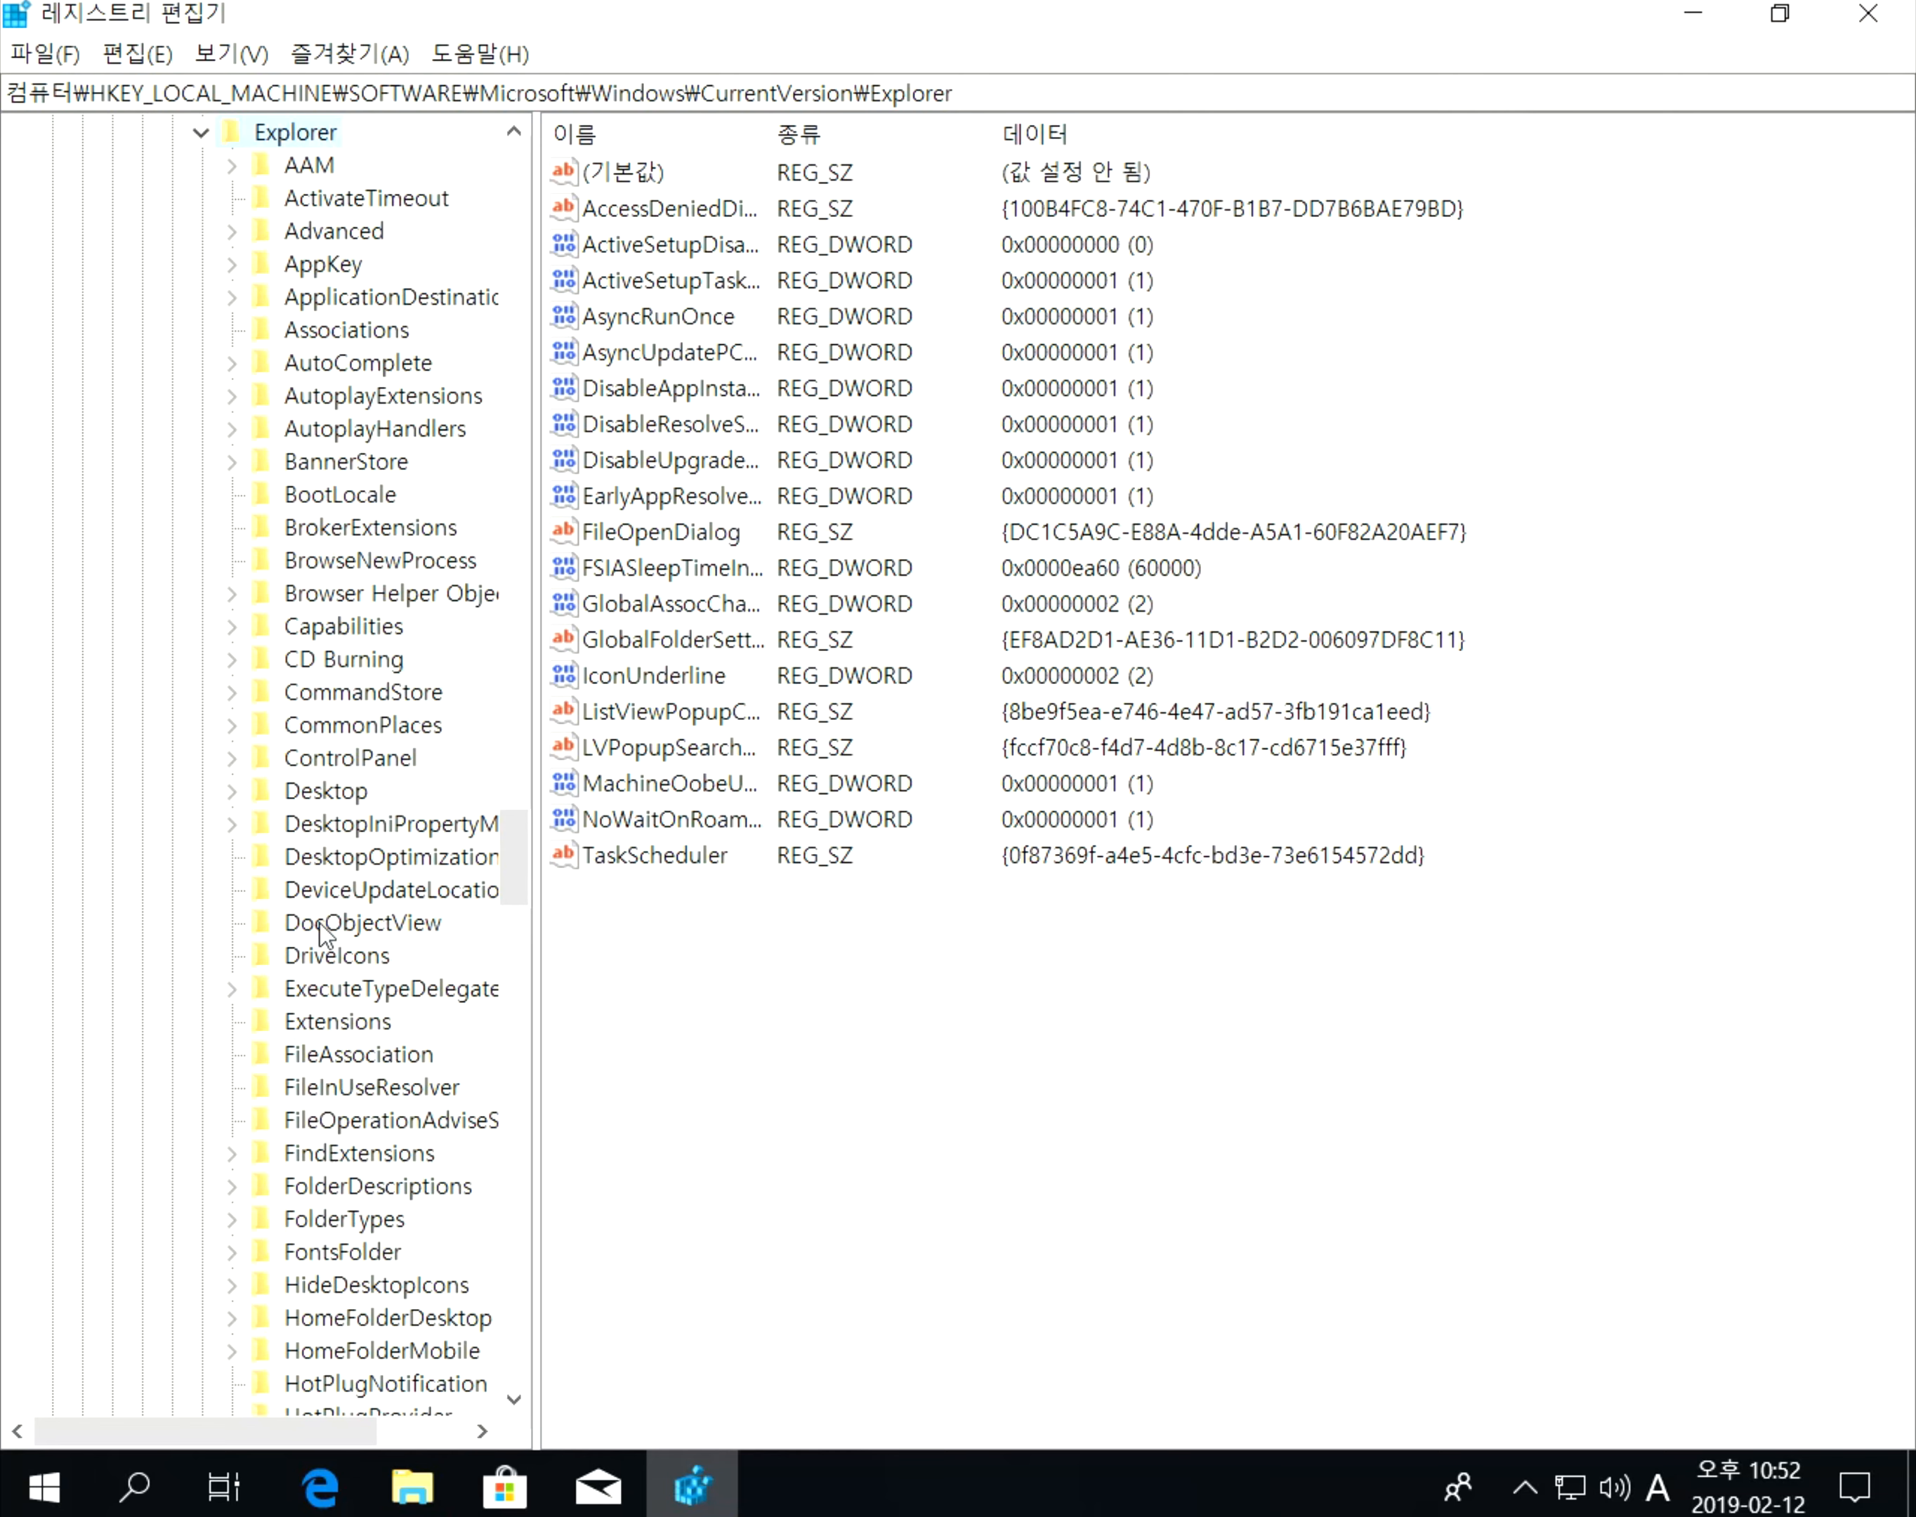
scroll(366, 779, up, 1)
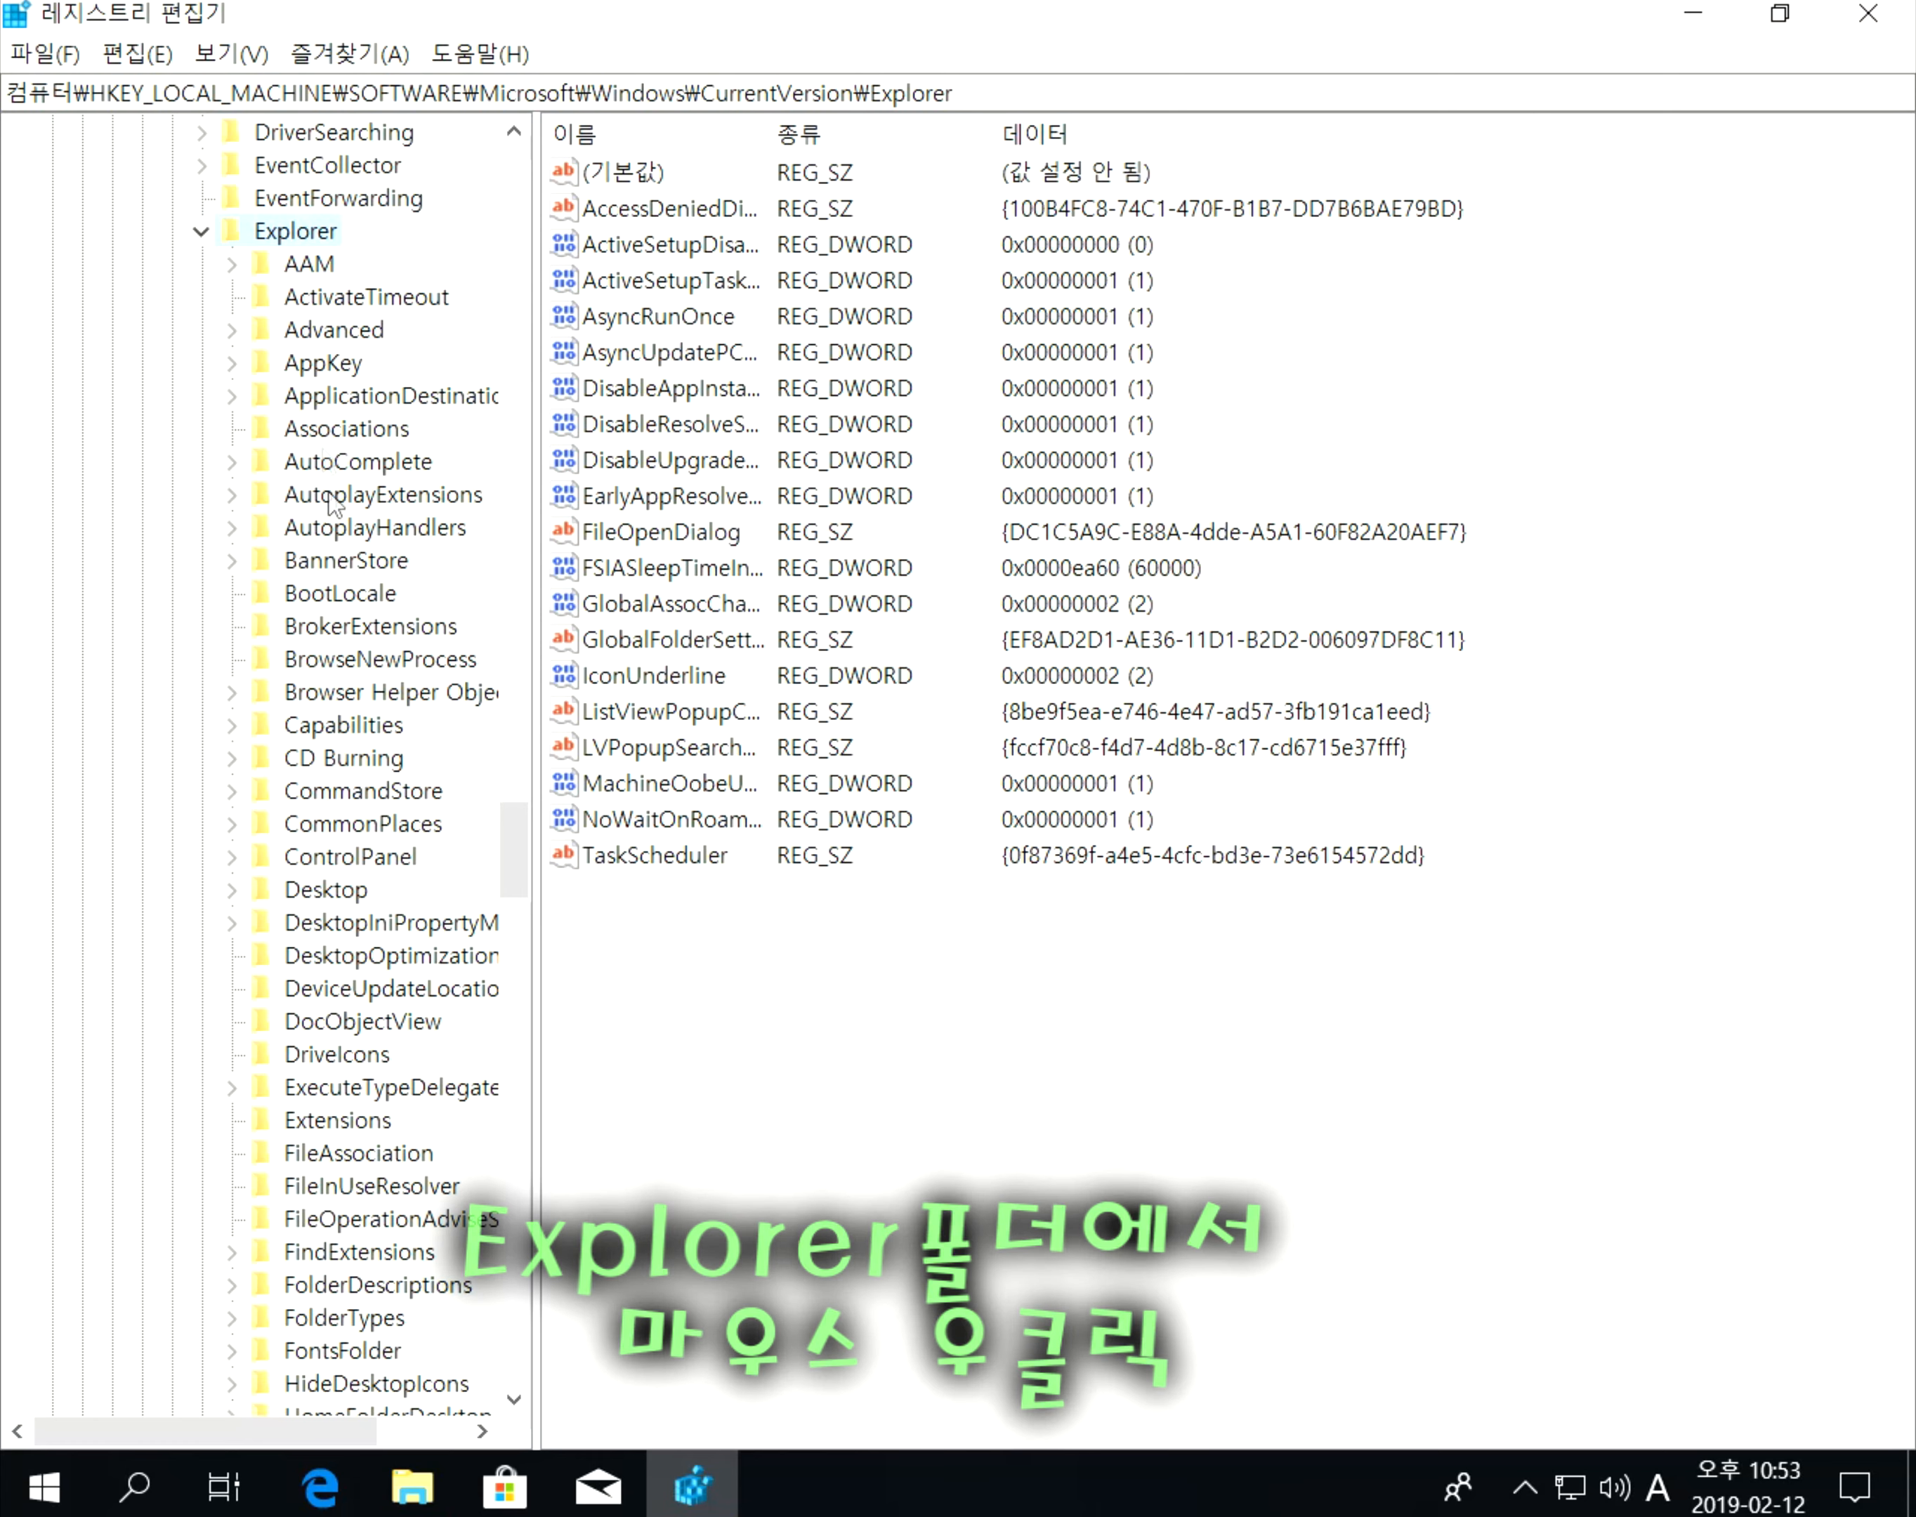
right_click(282, 238)
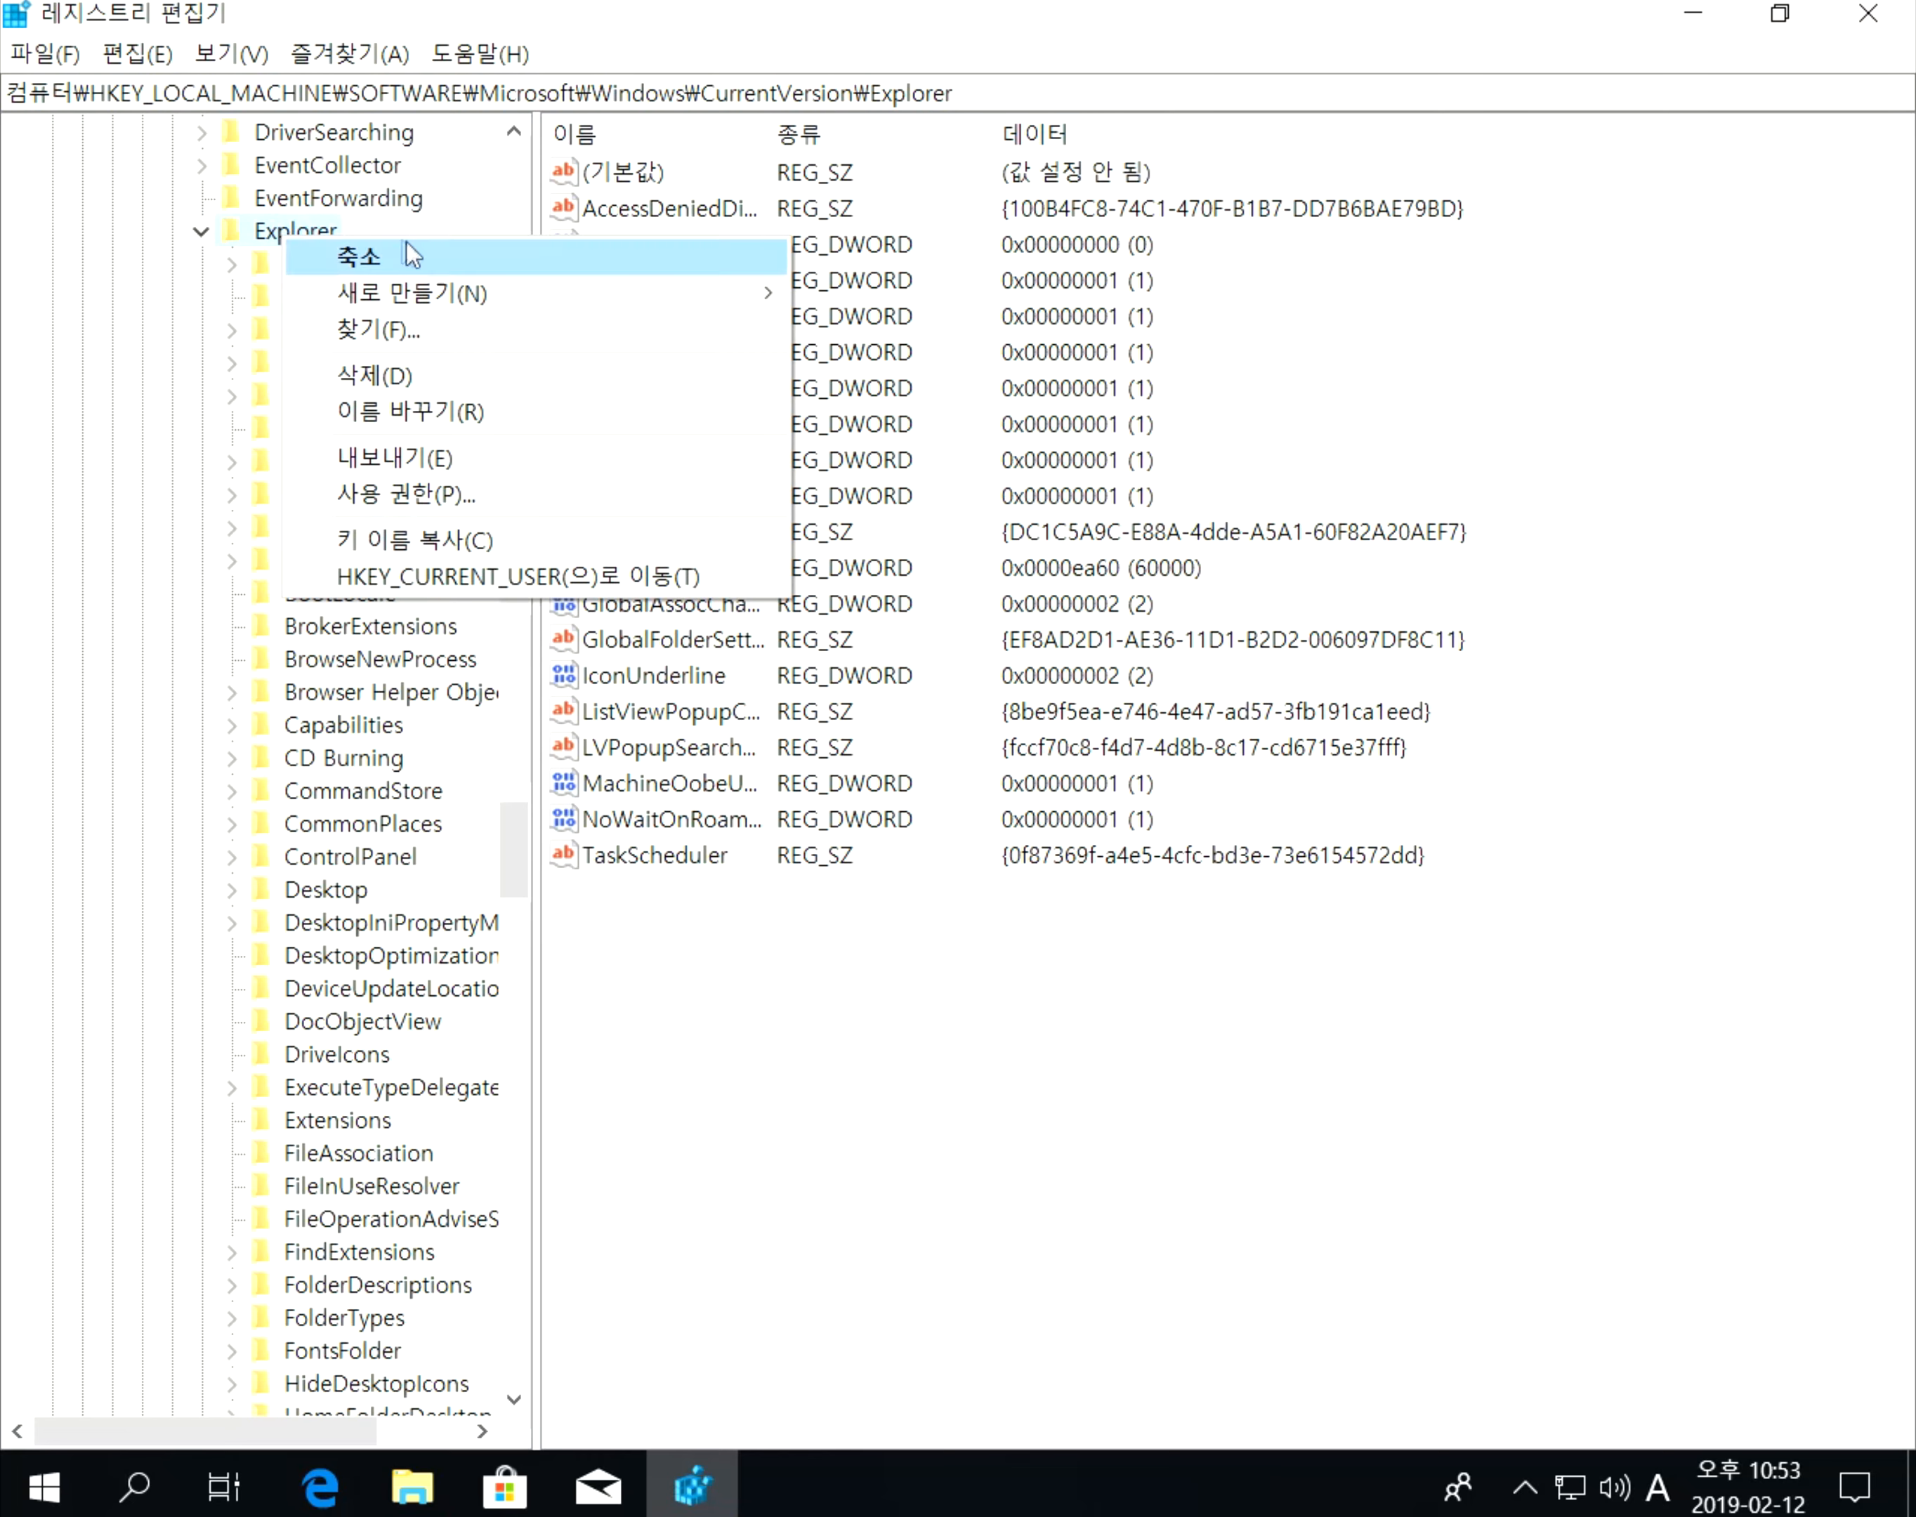
mouse_move(535, 295)
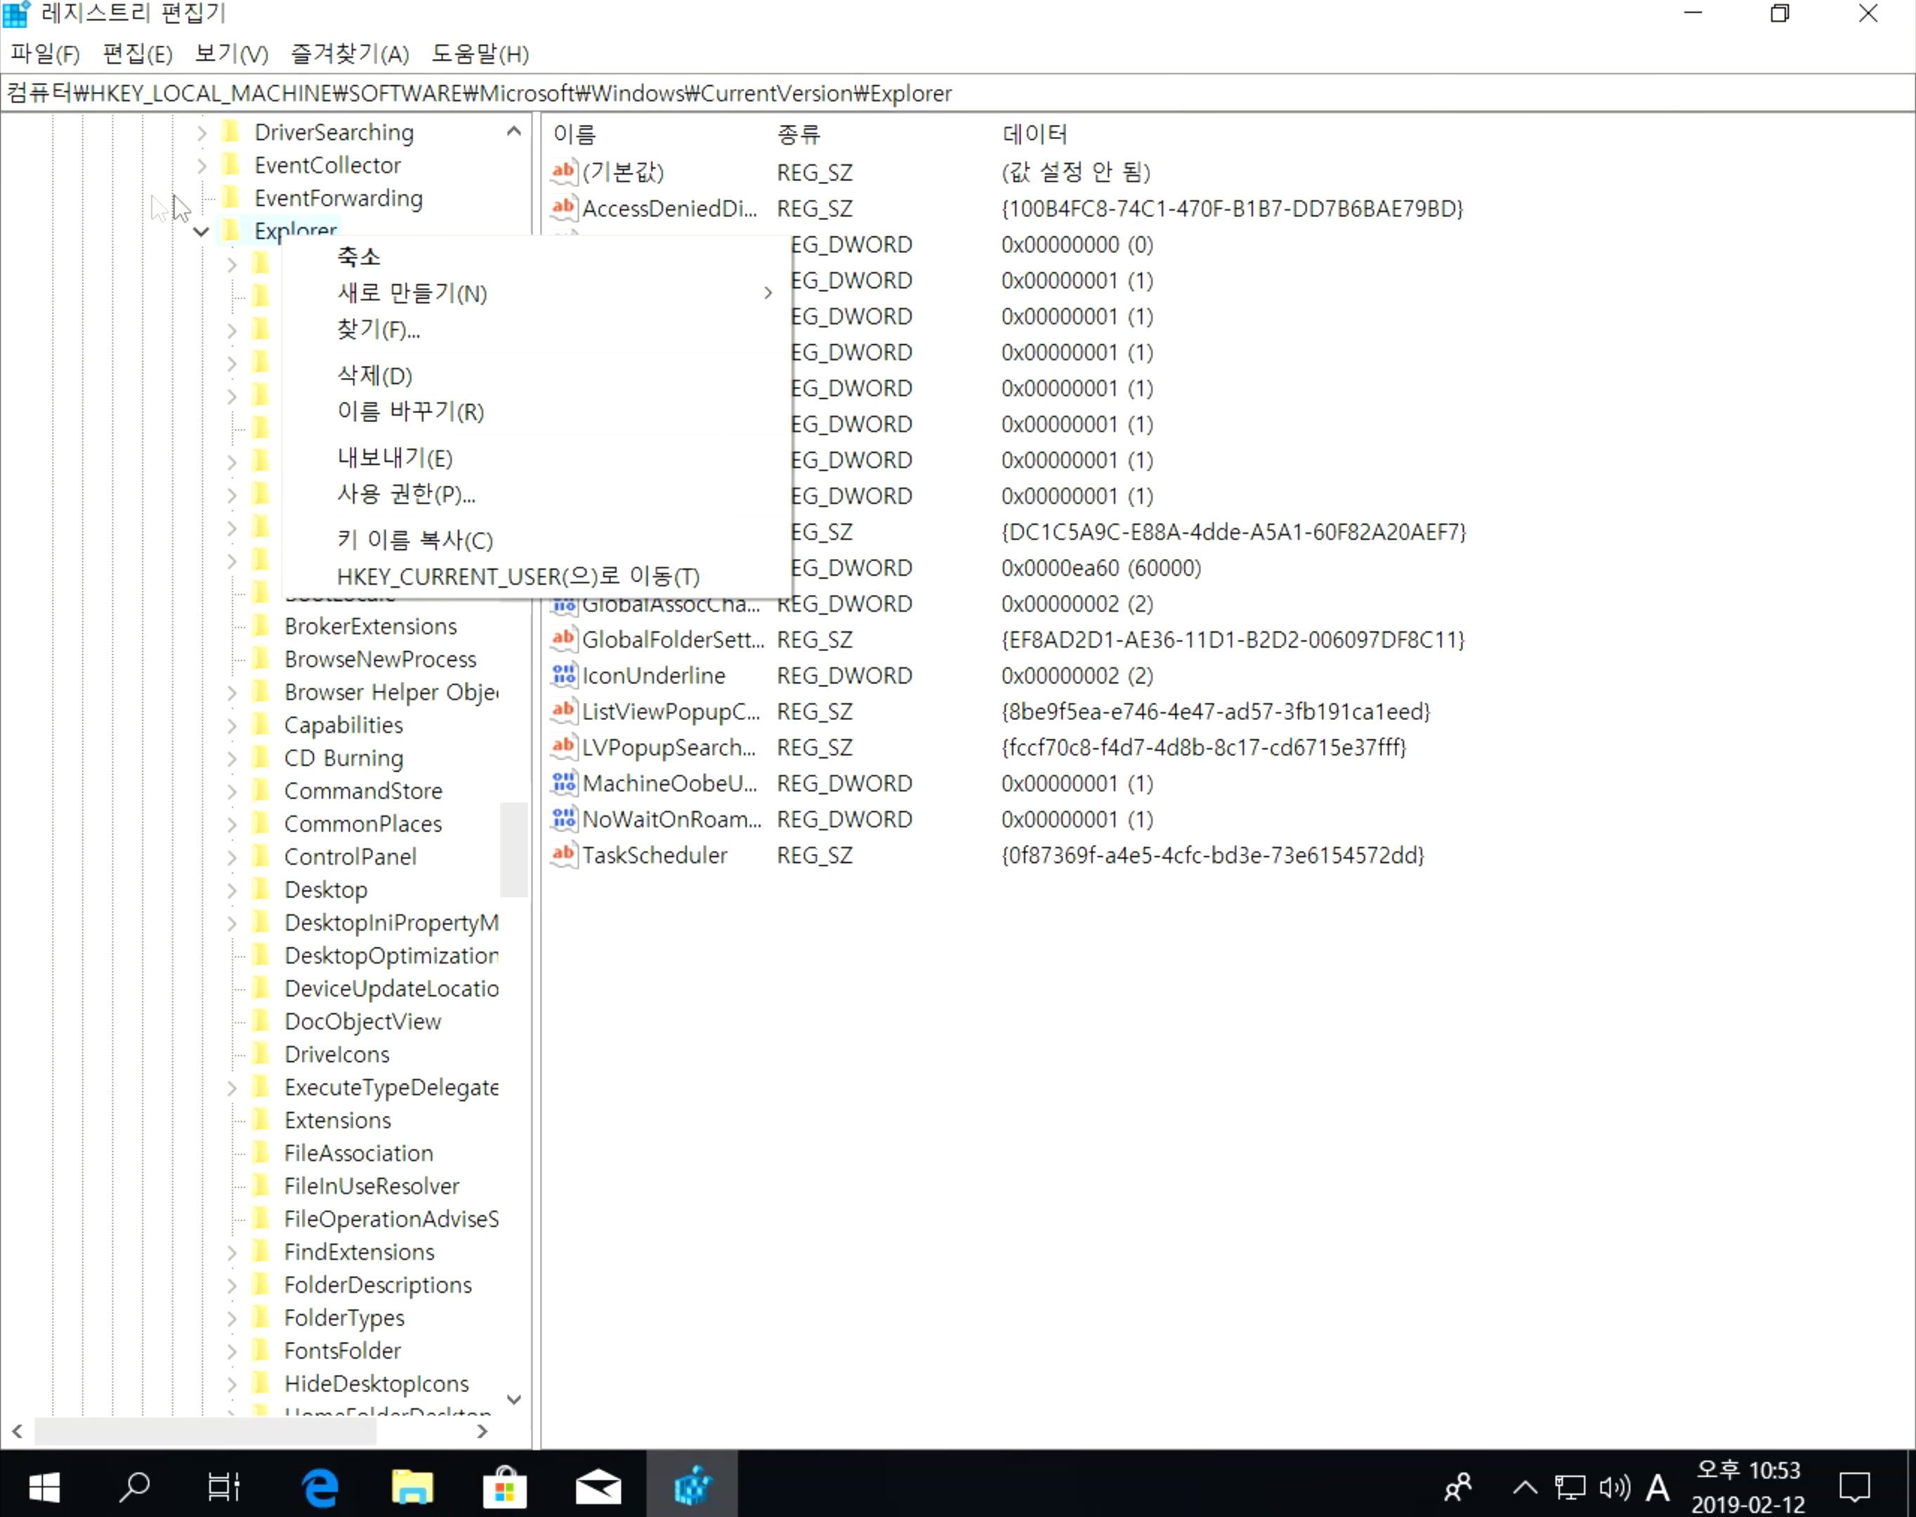
click(262, 231)
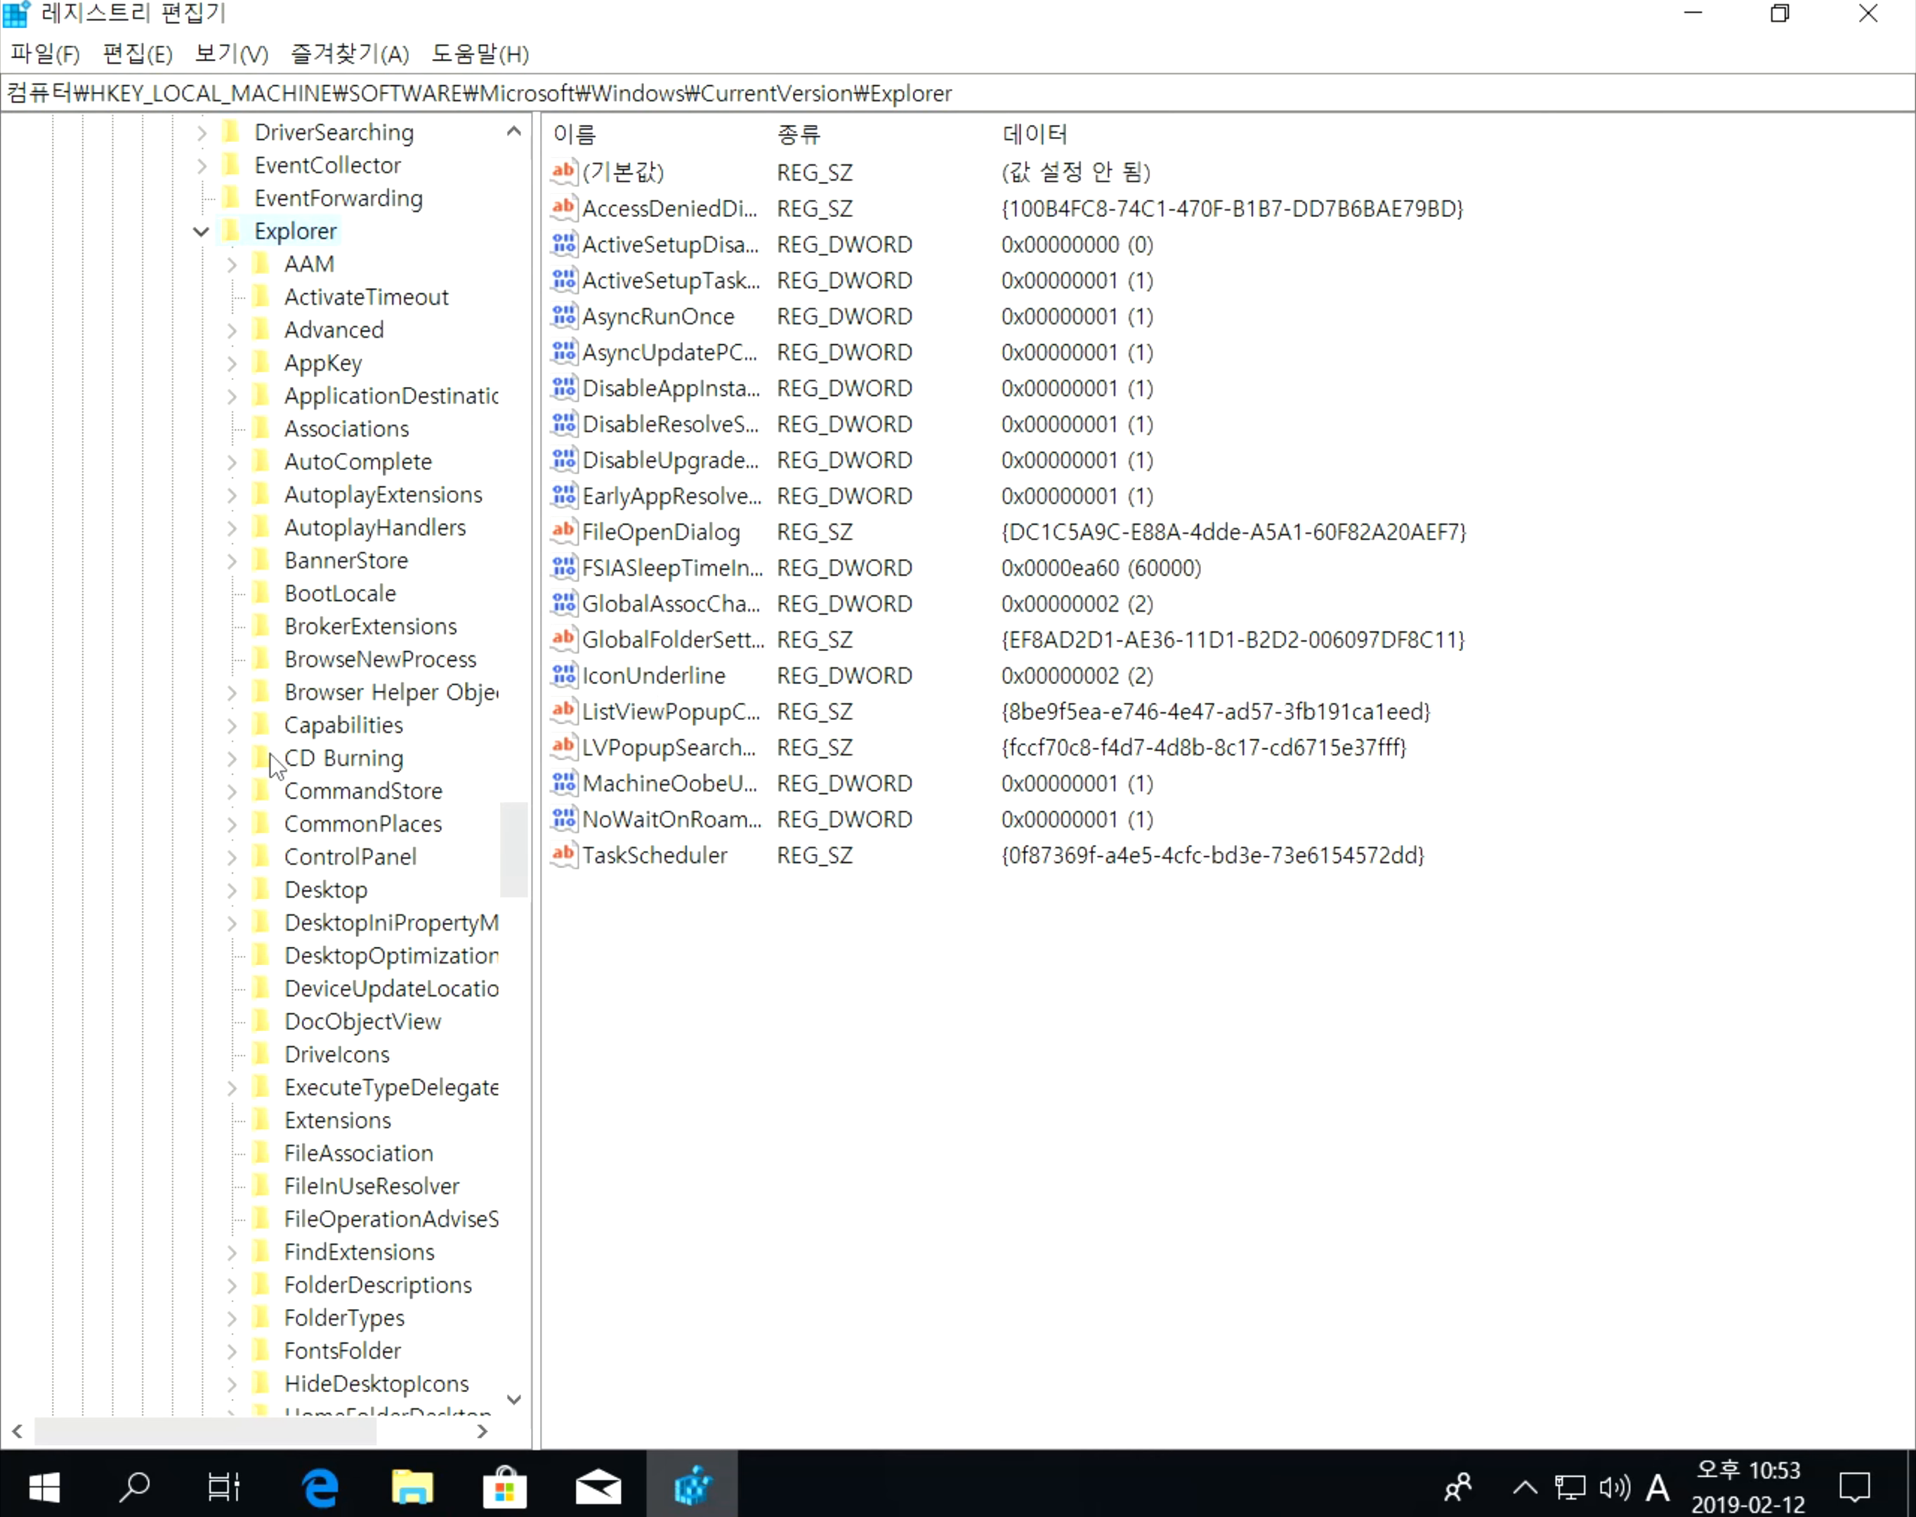
Create a new key named Shell Icons under the Explorer key.
right_click(286, 236)
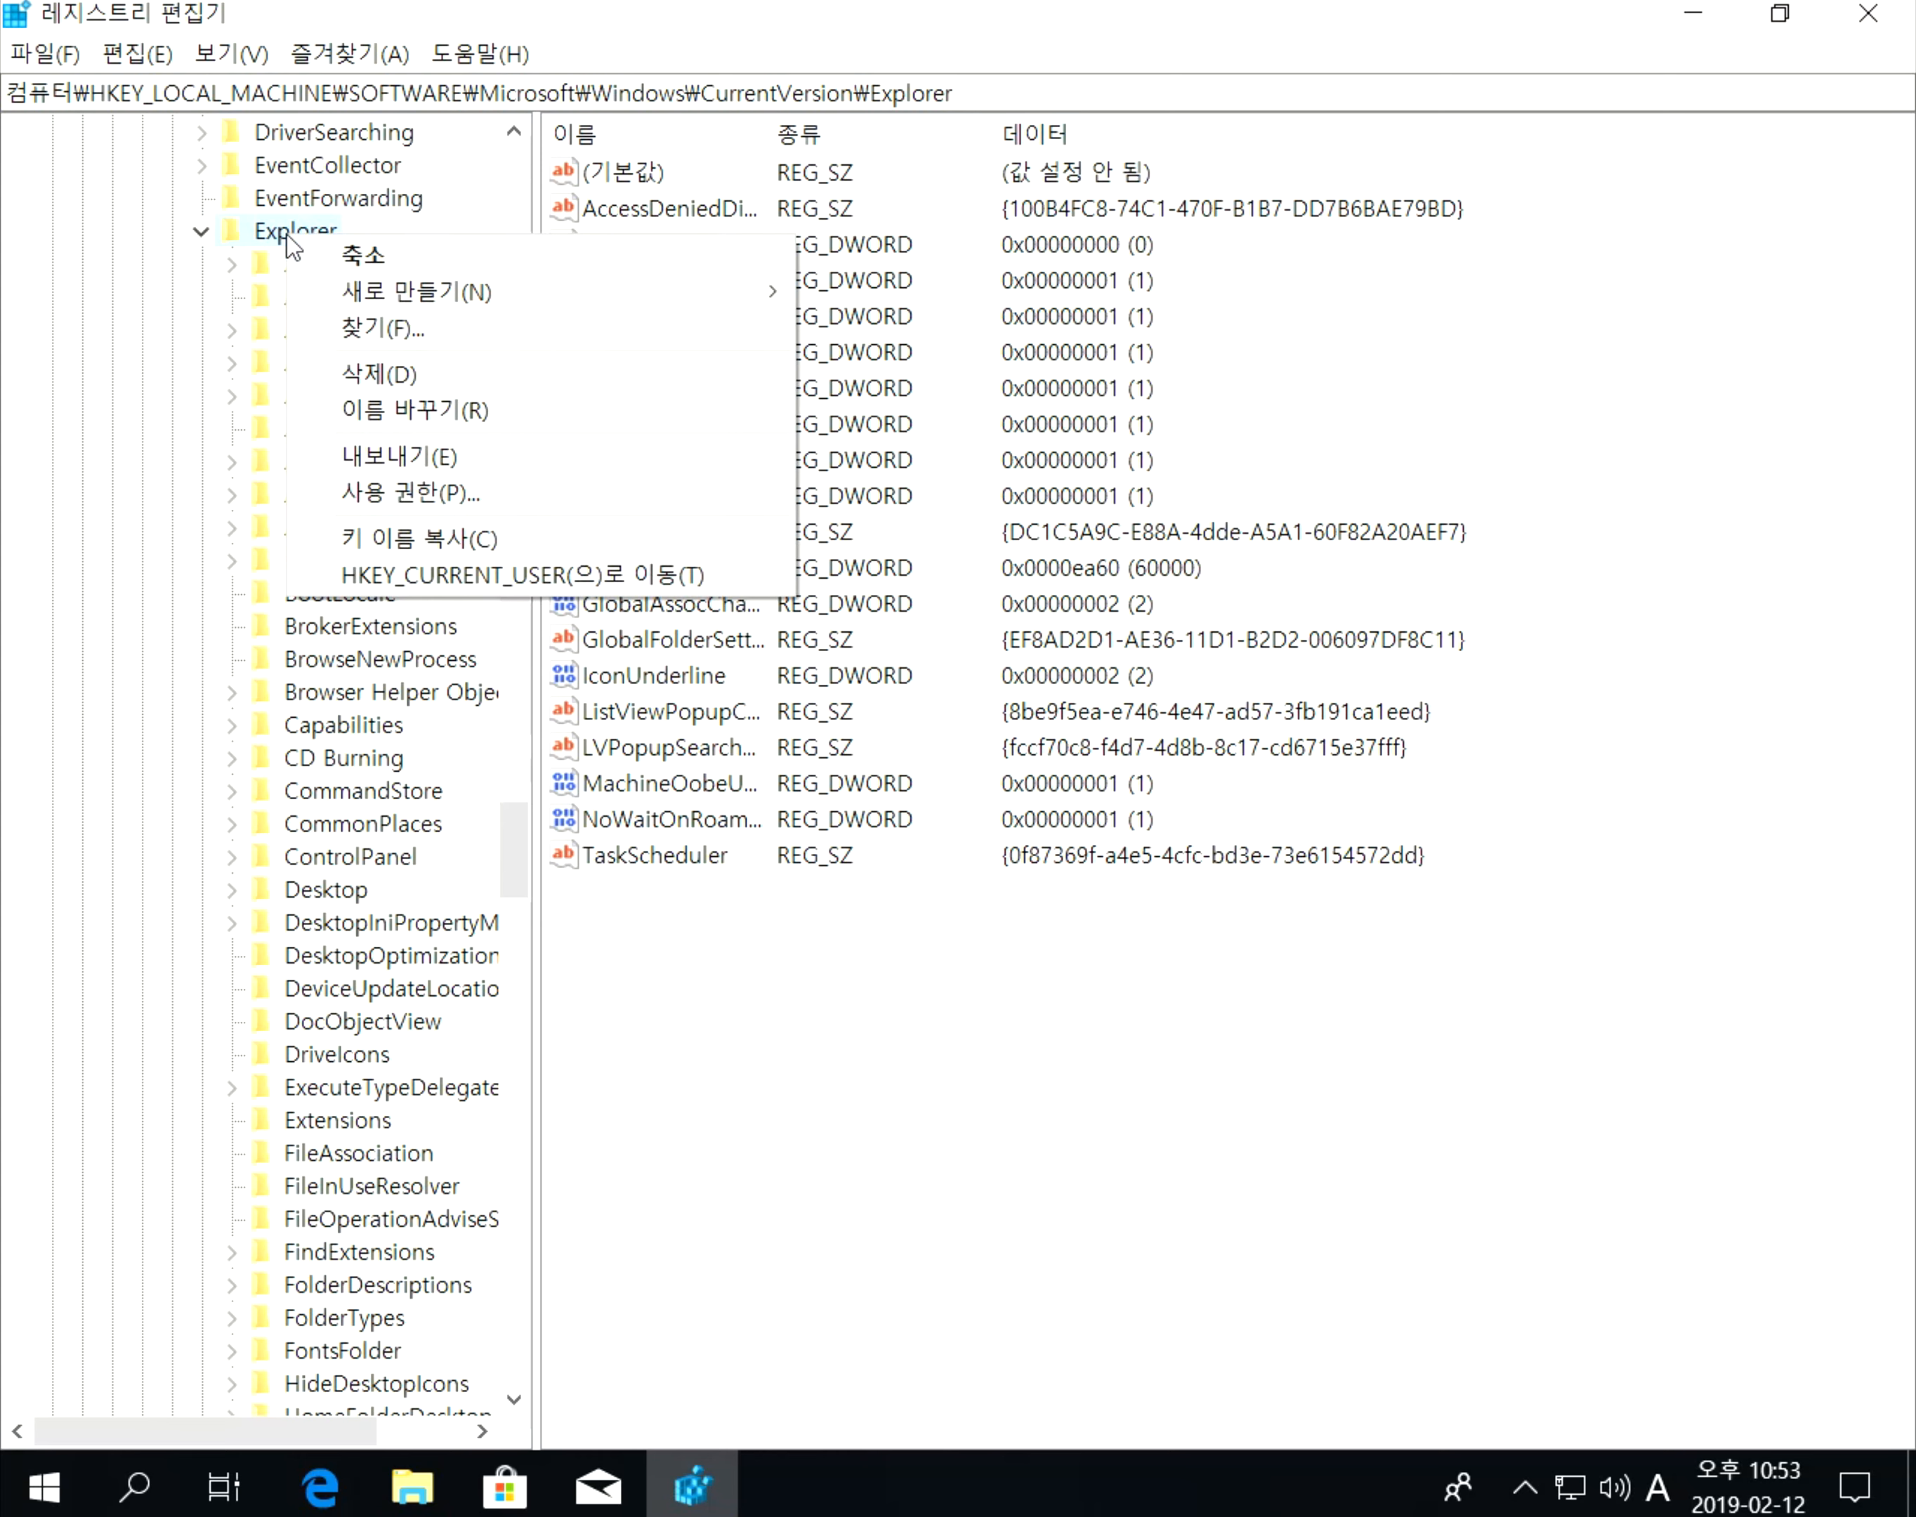
mouse_move(461, 285)
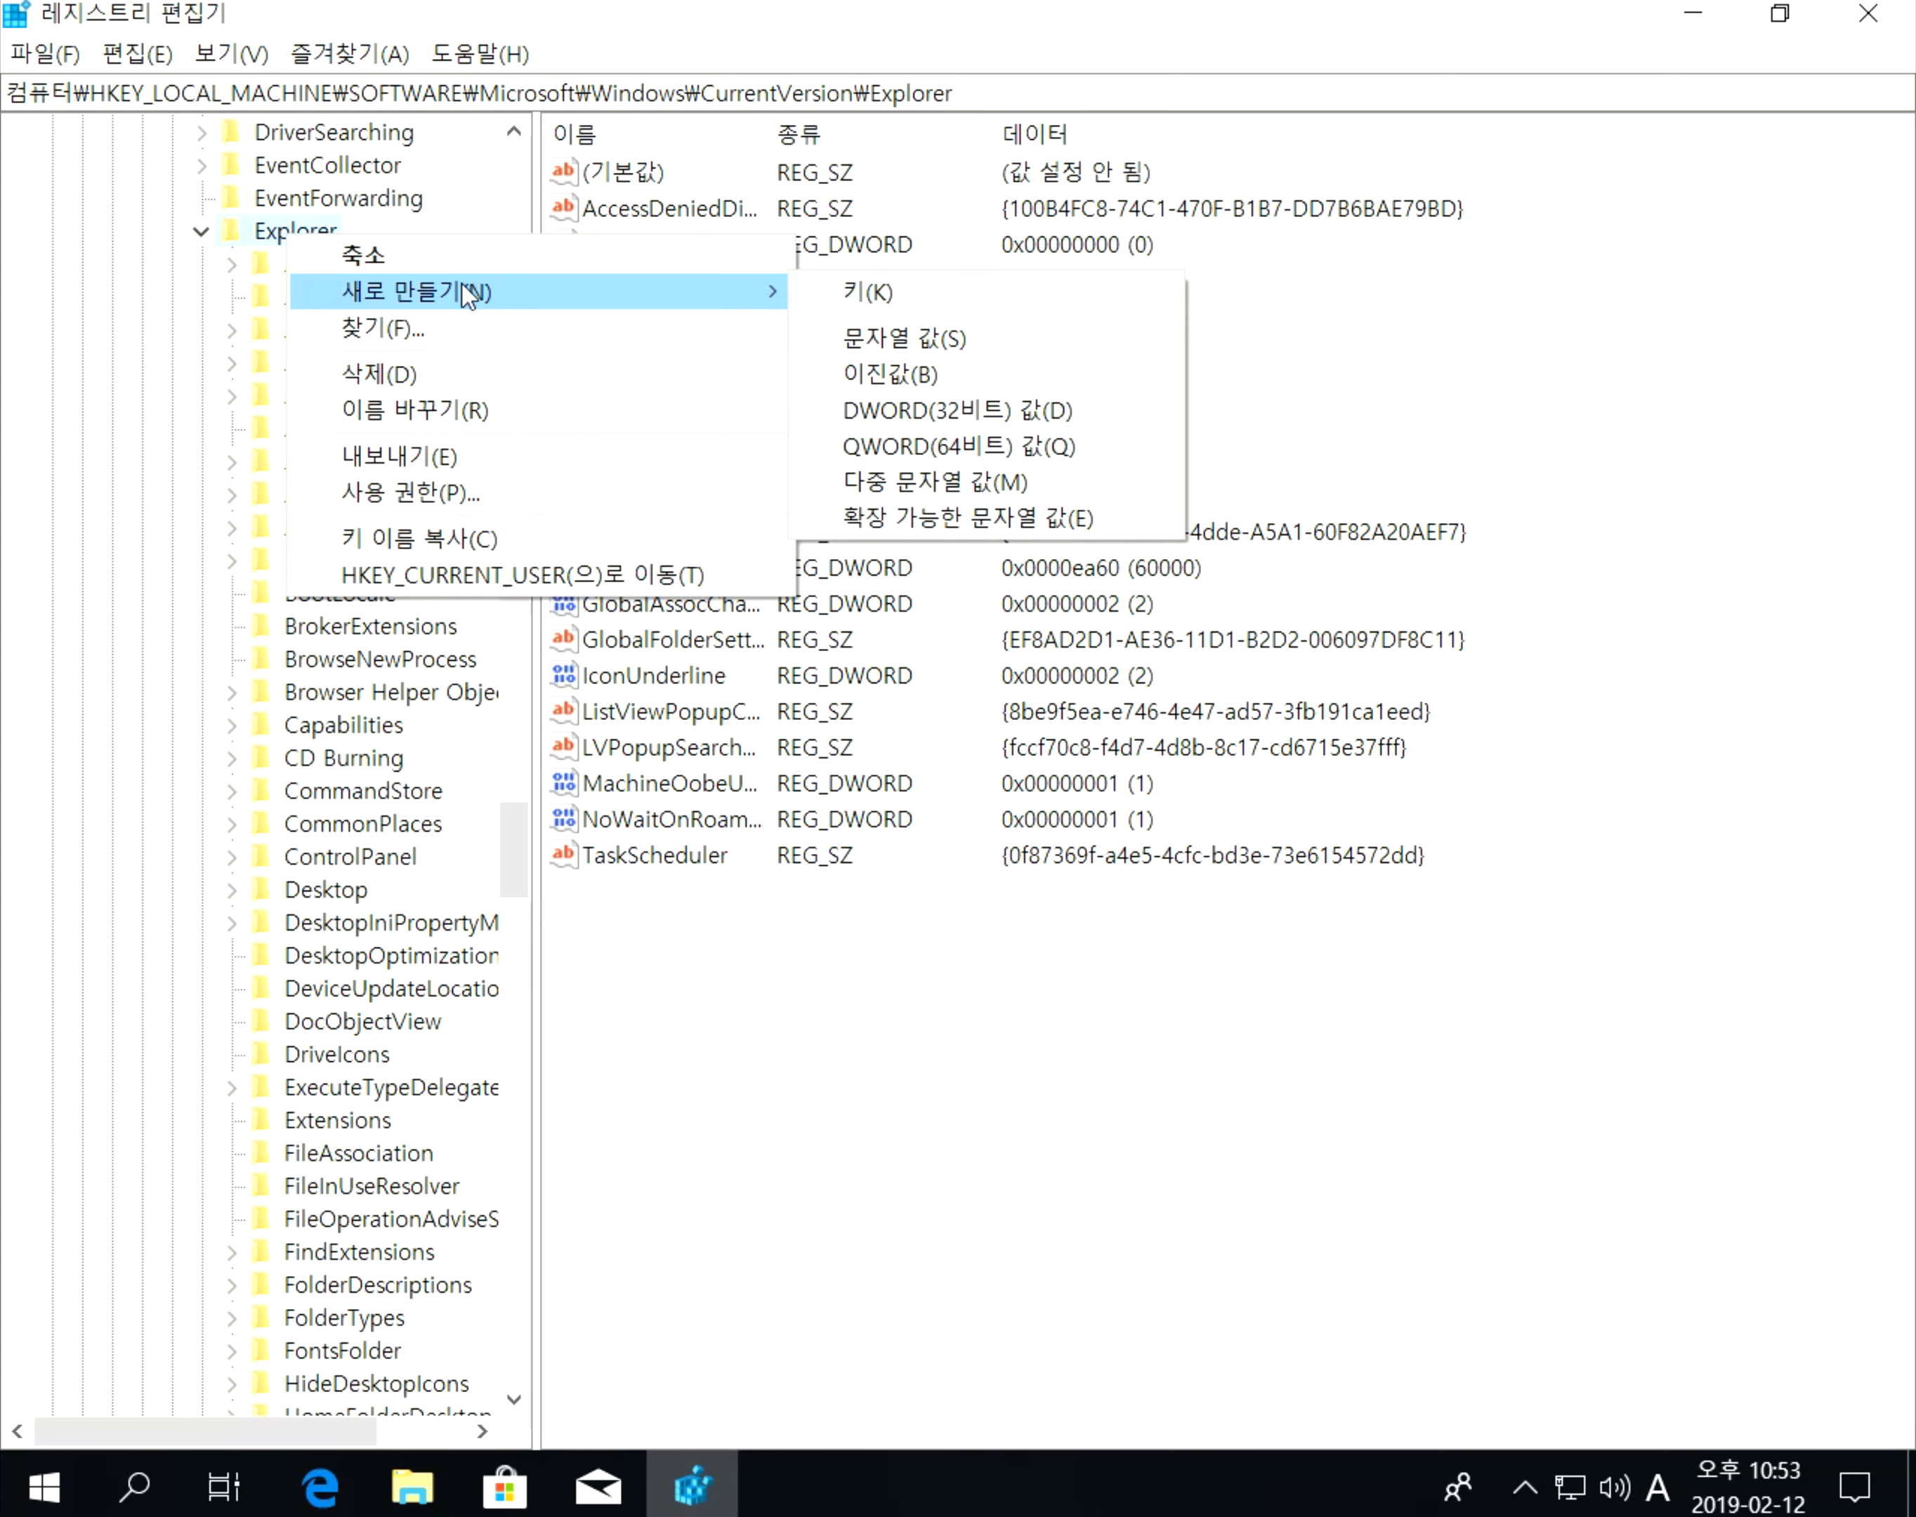
click(917, 292)
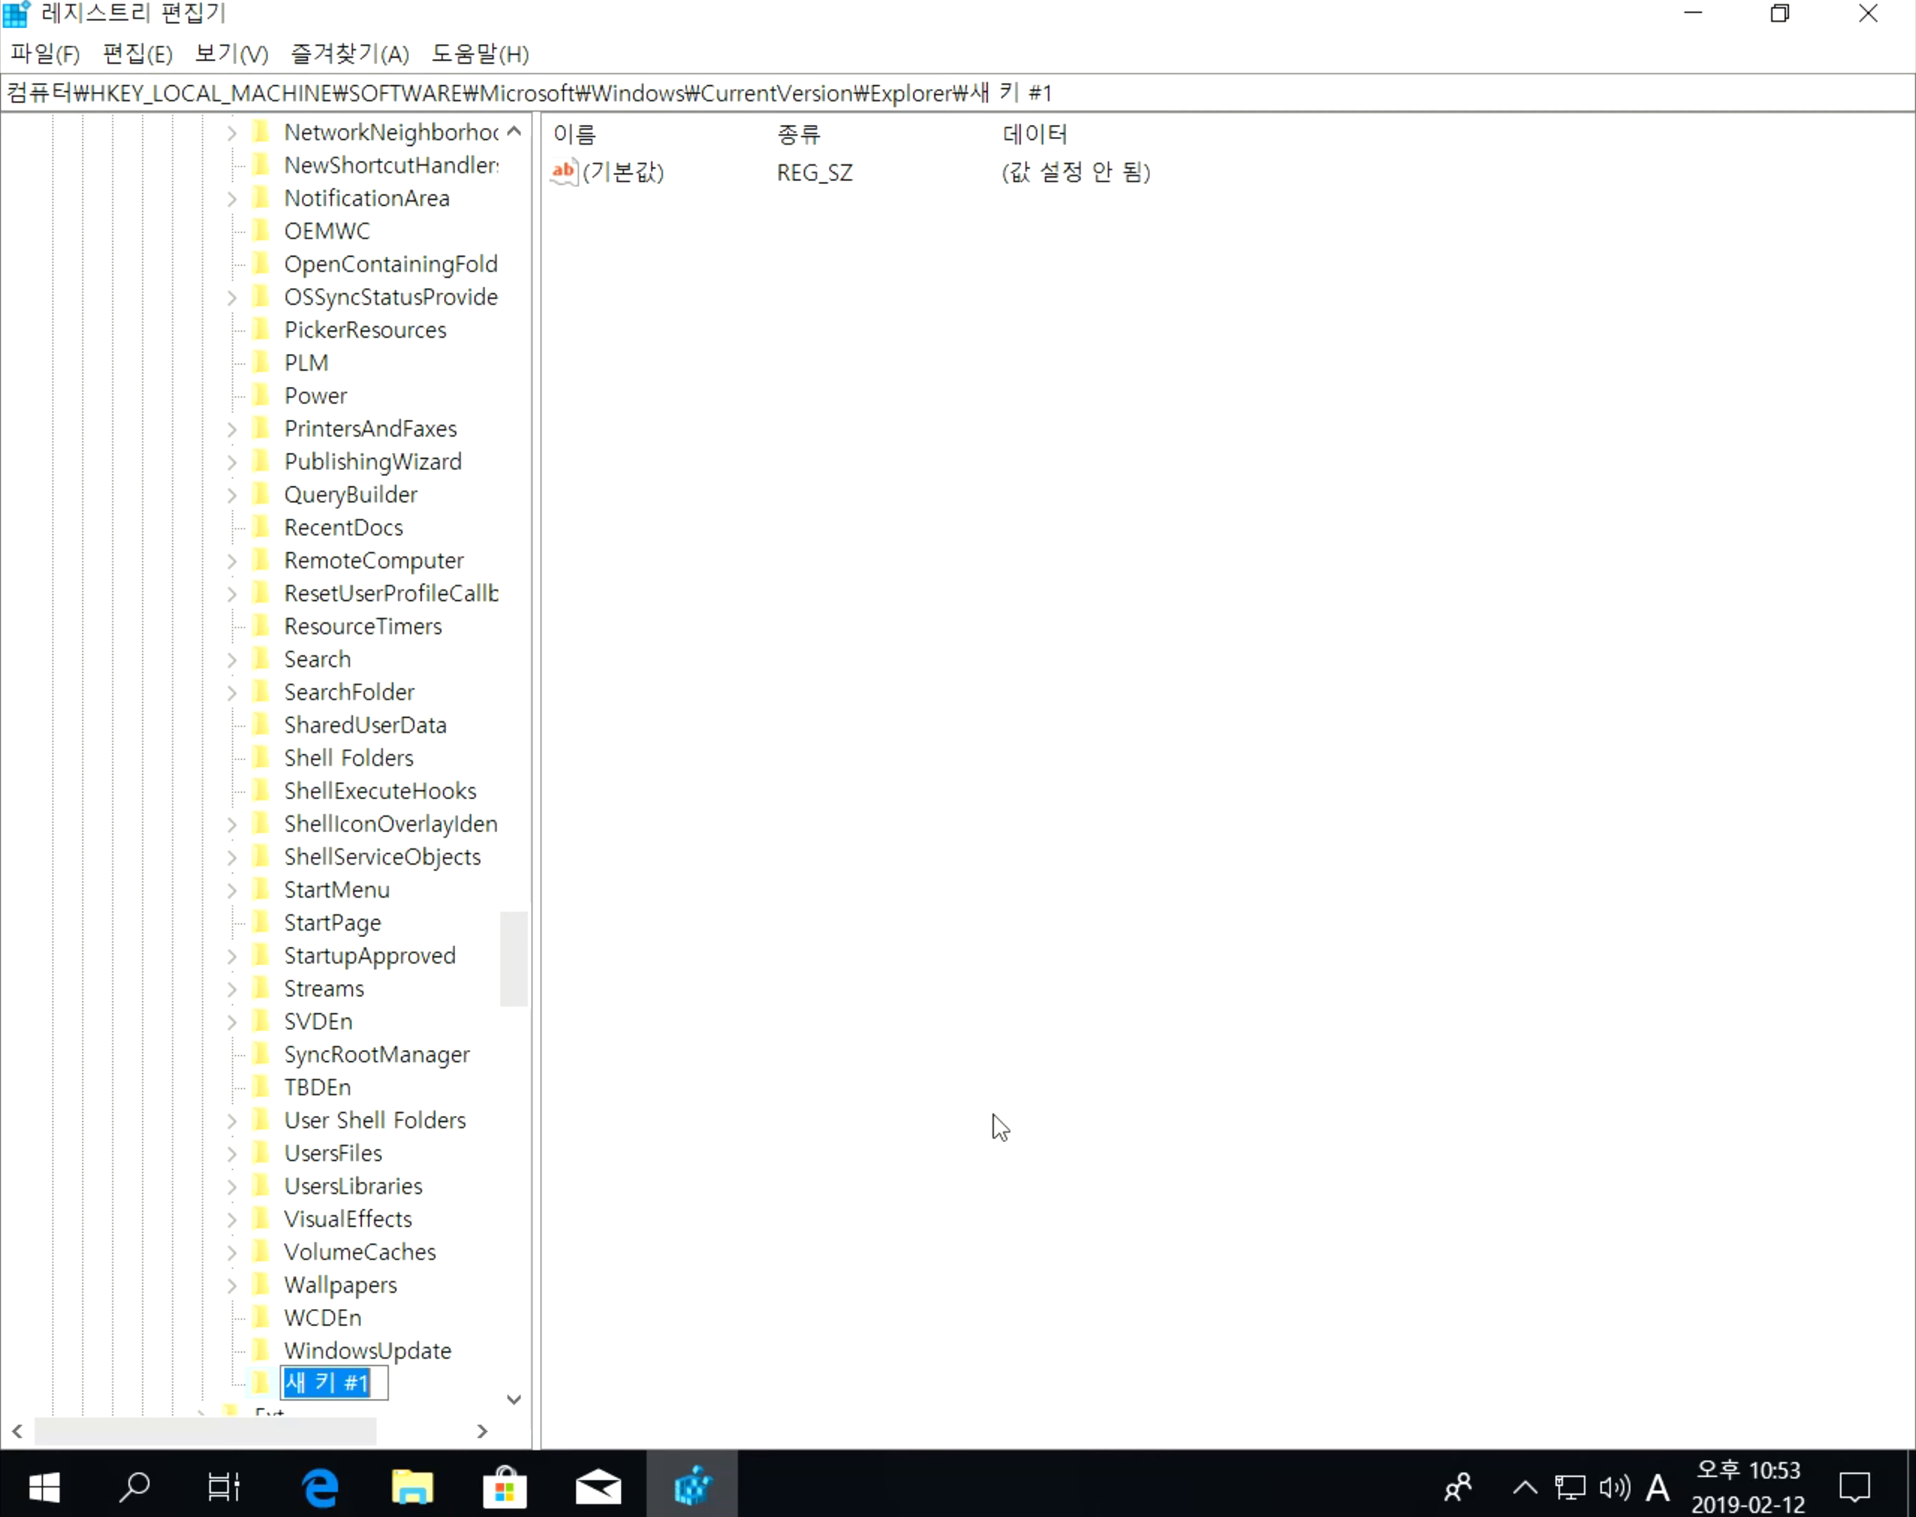
text(S)
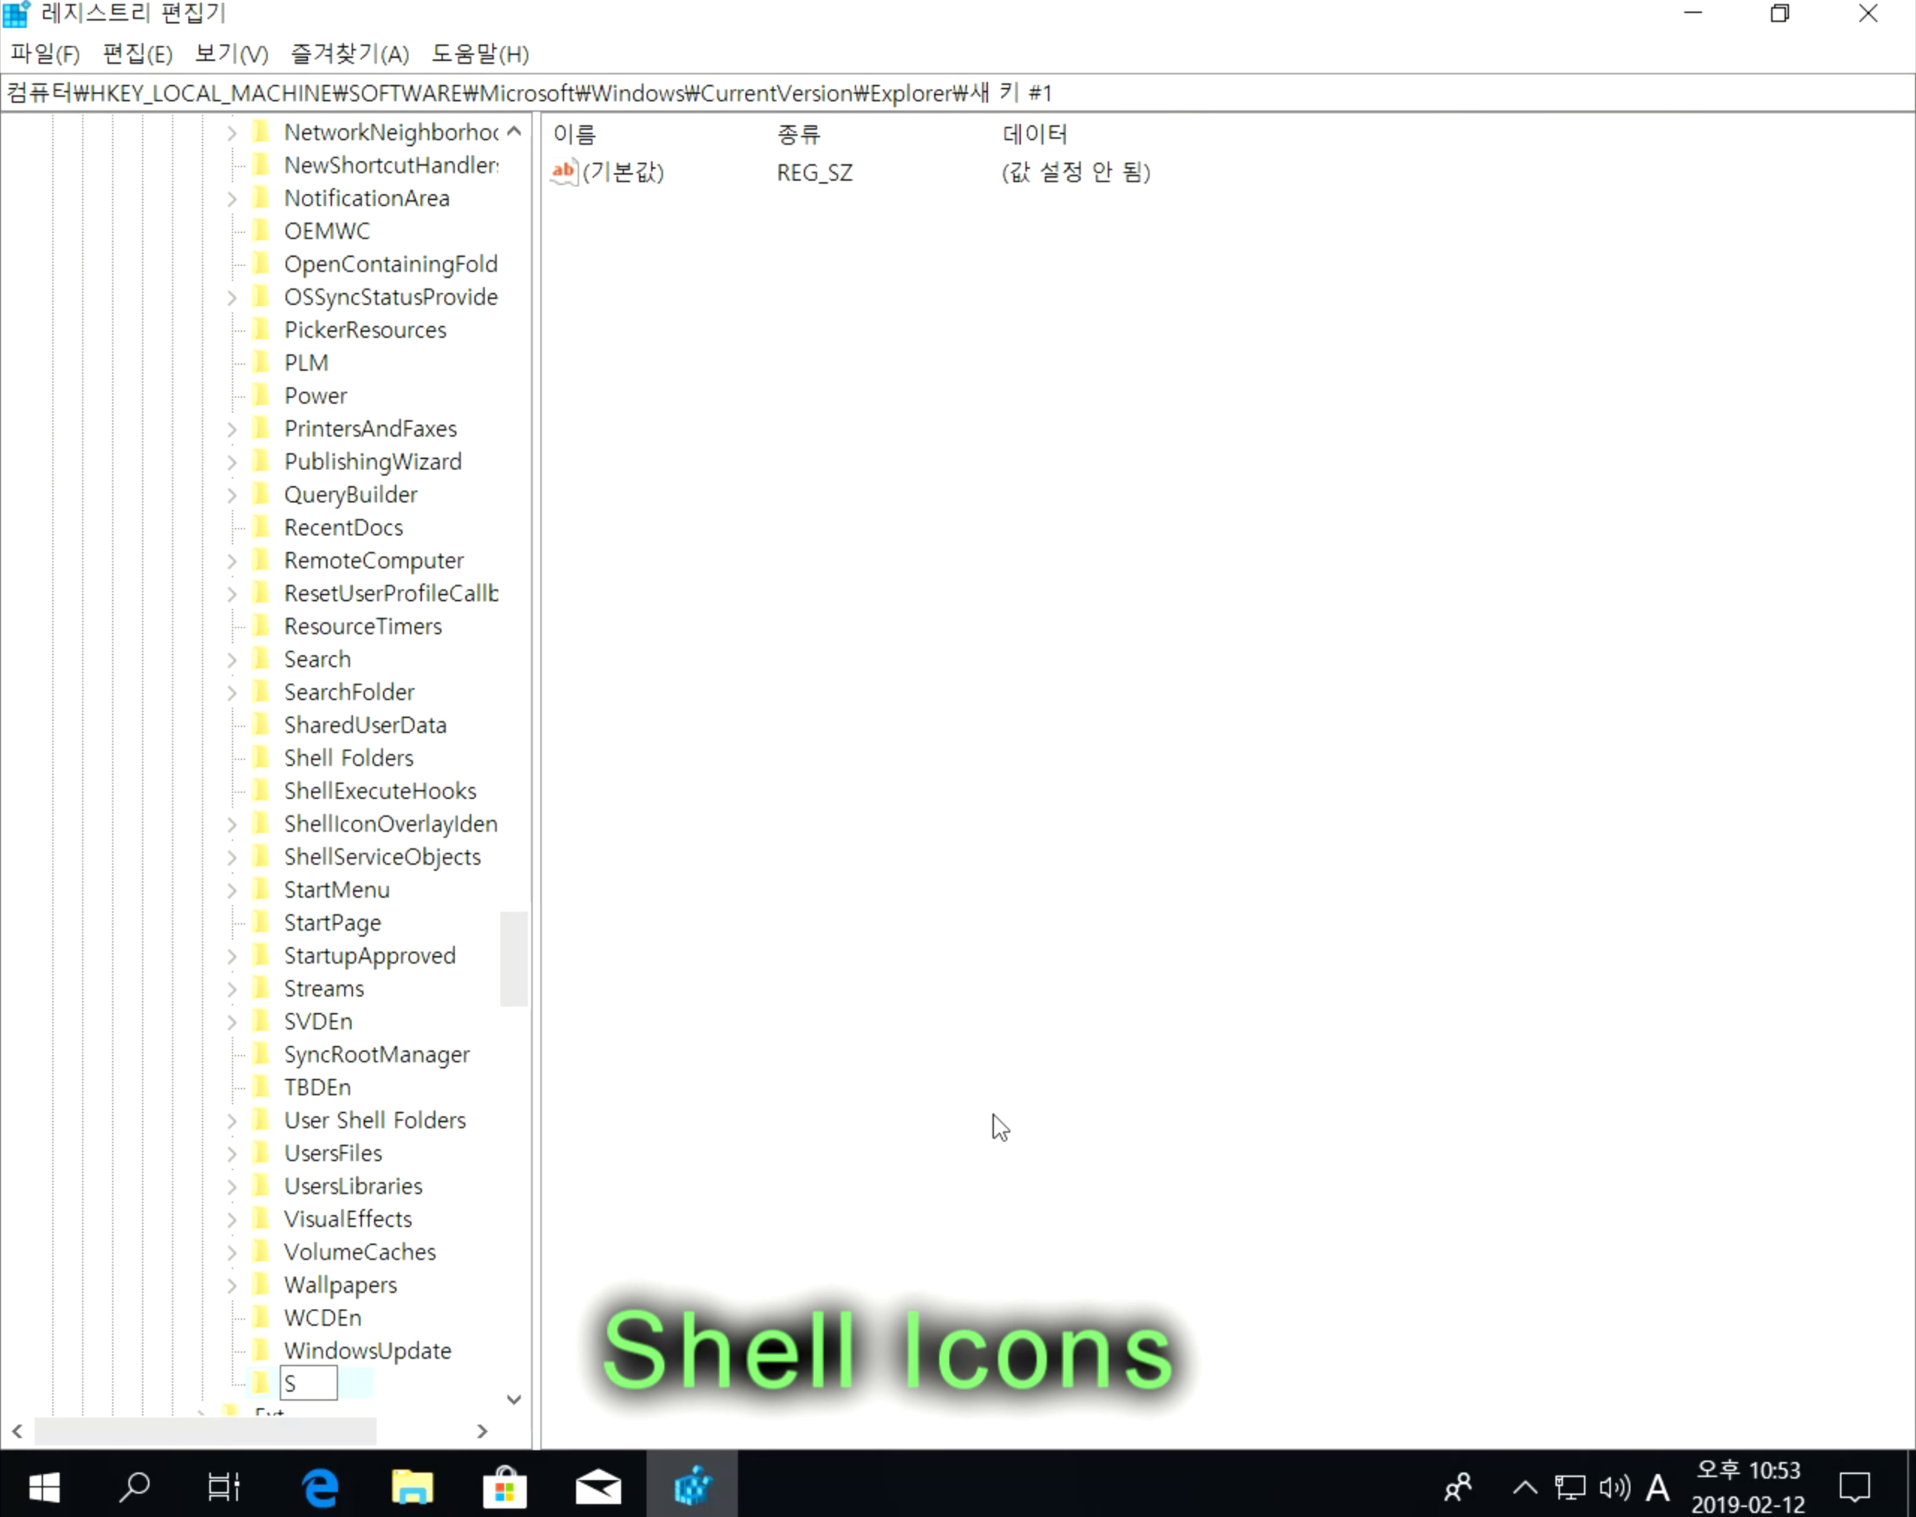
text(hell Icons)
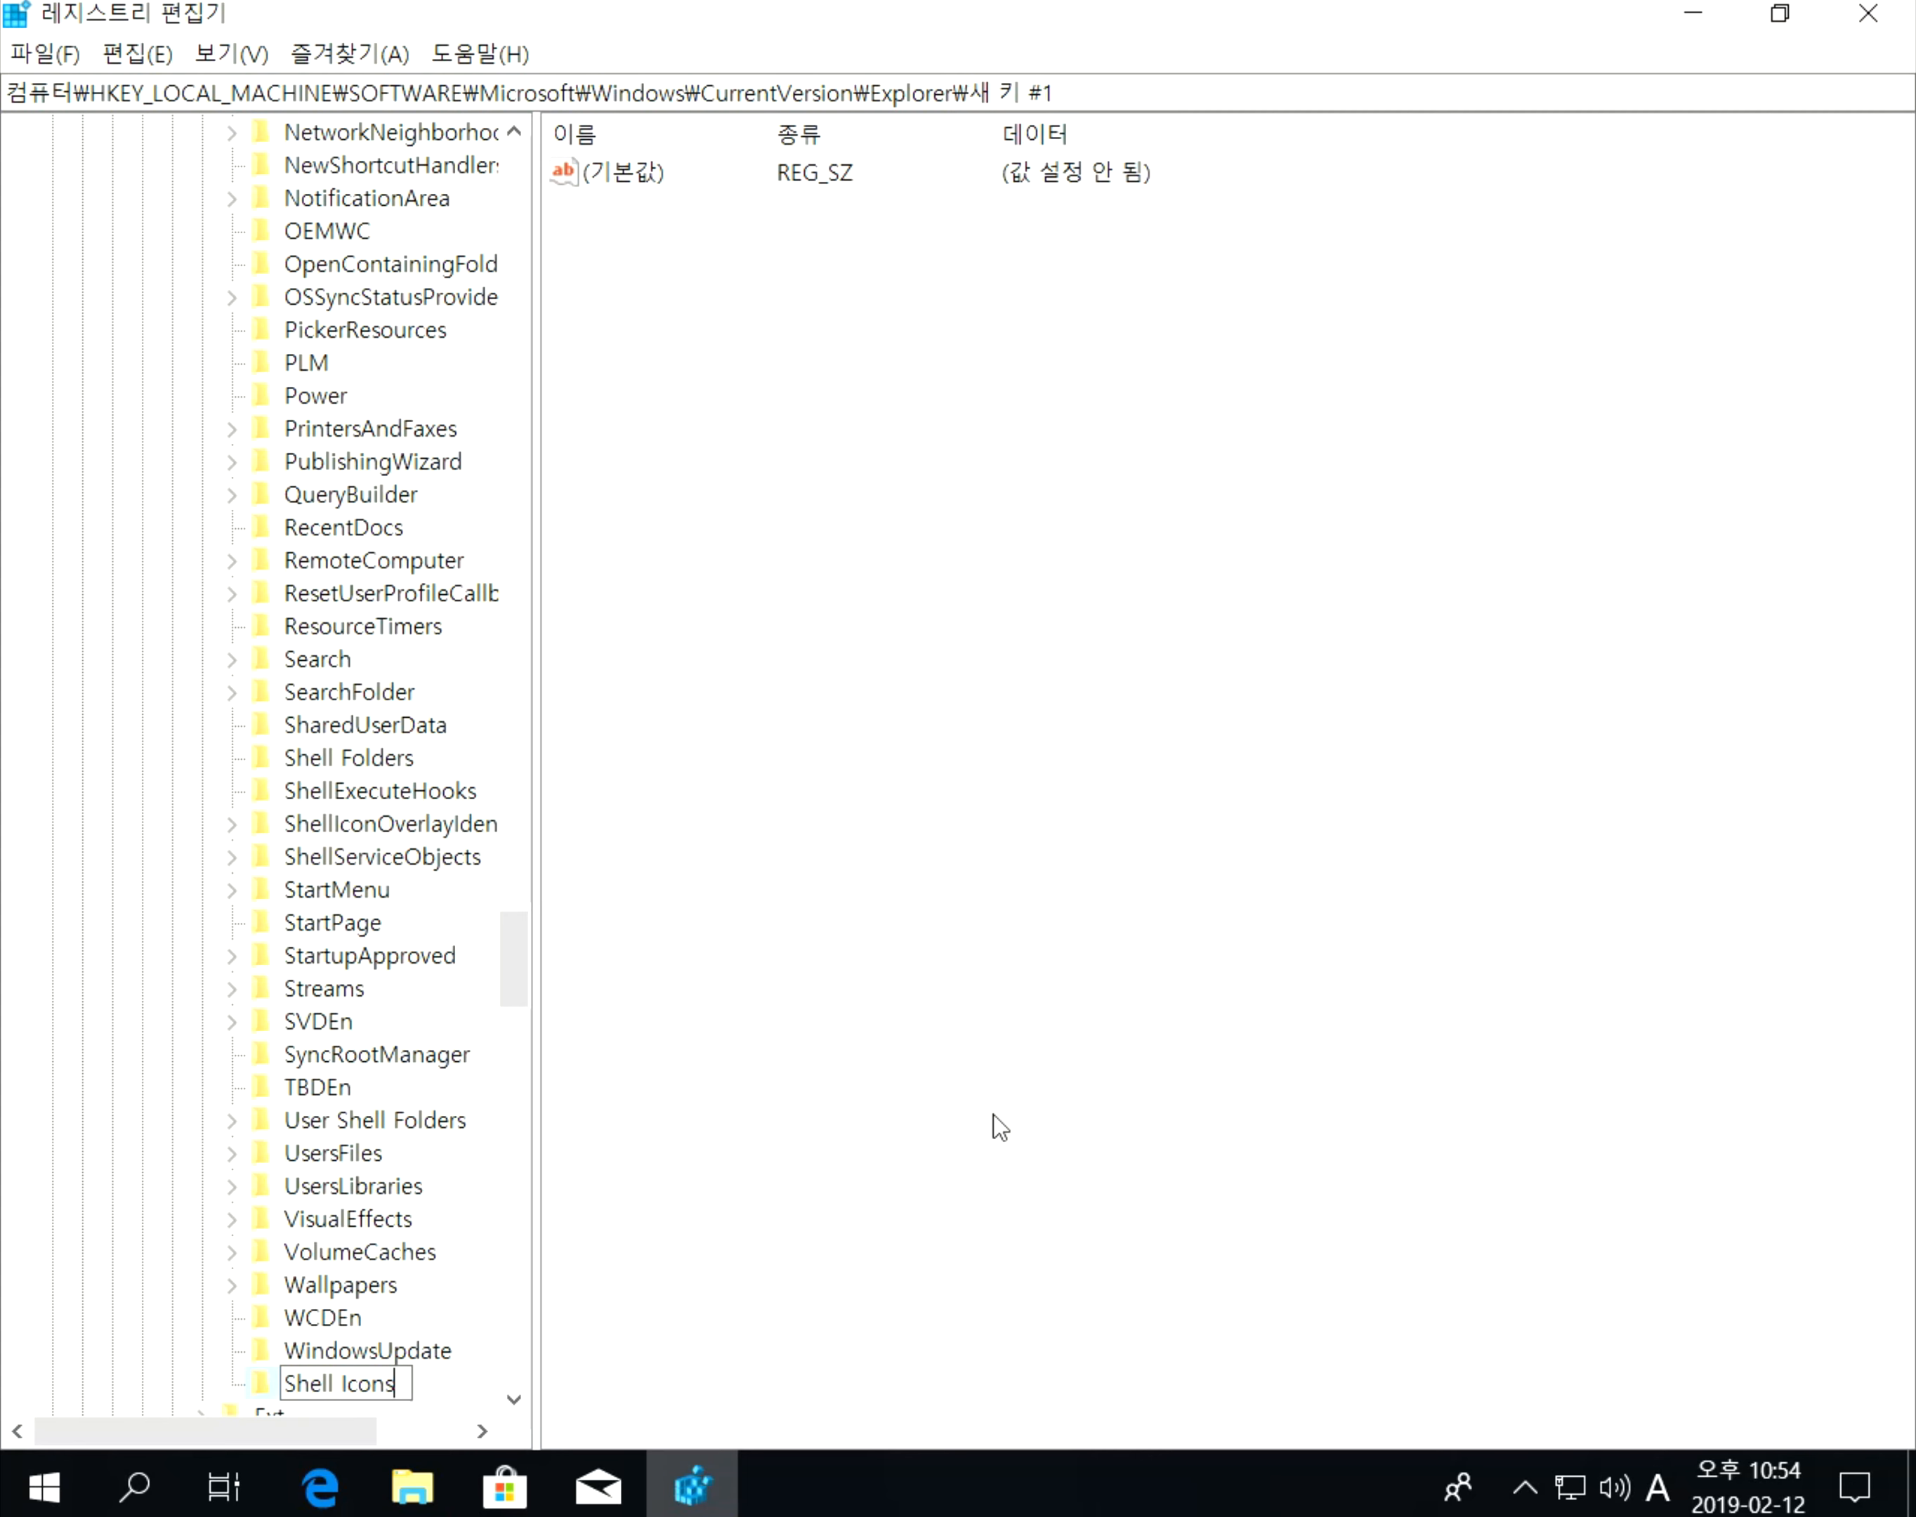
key(Return)
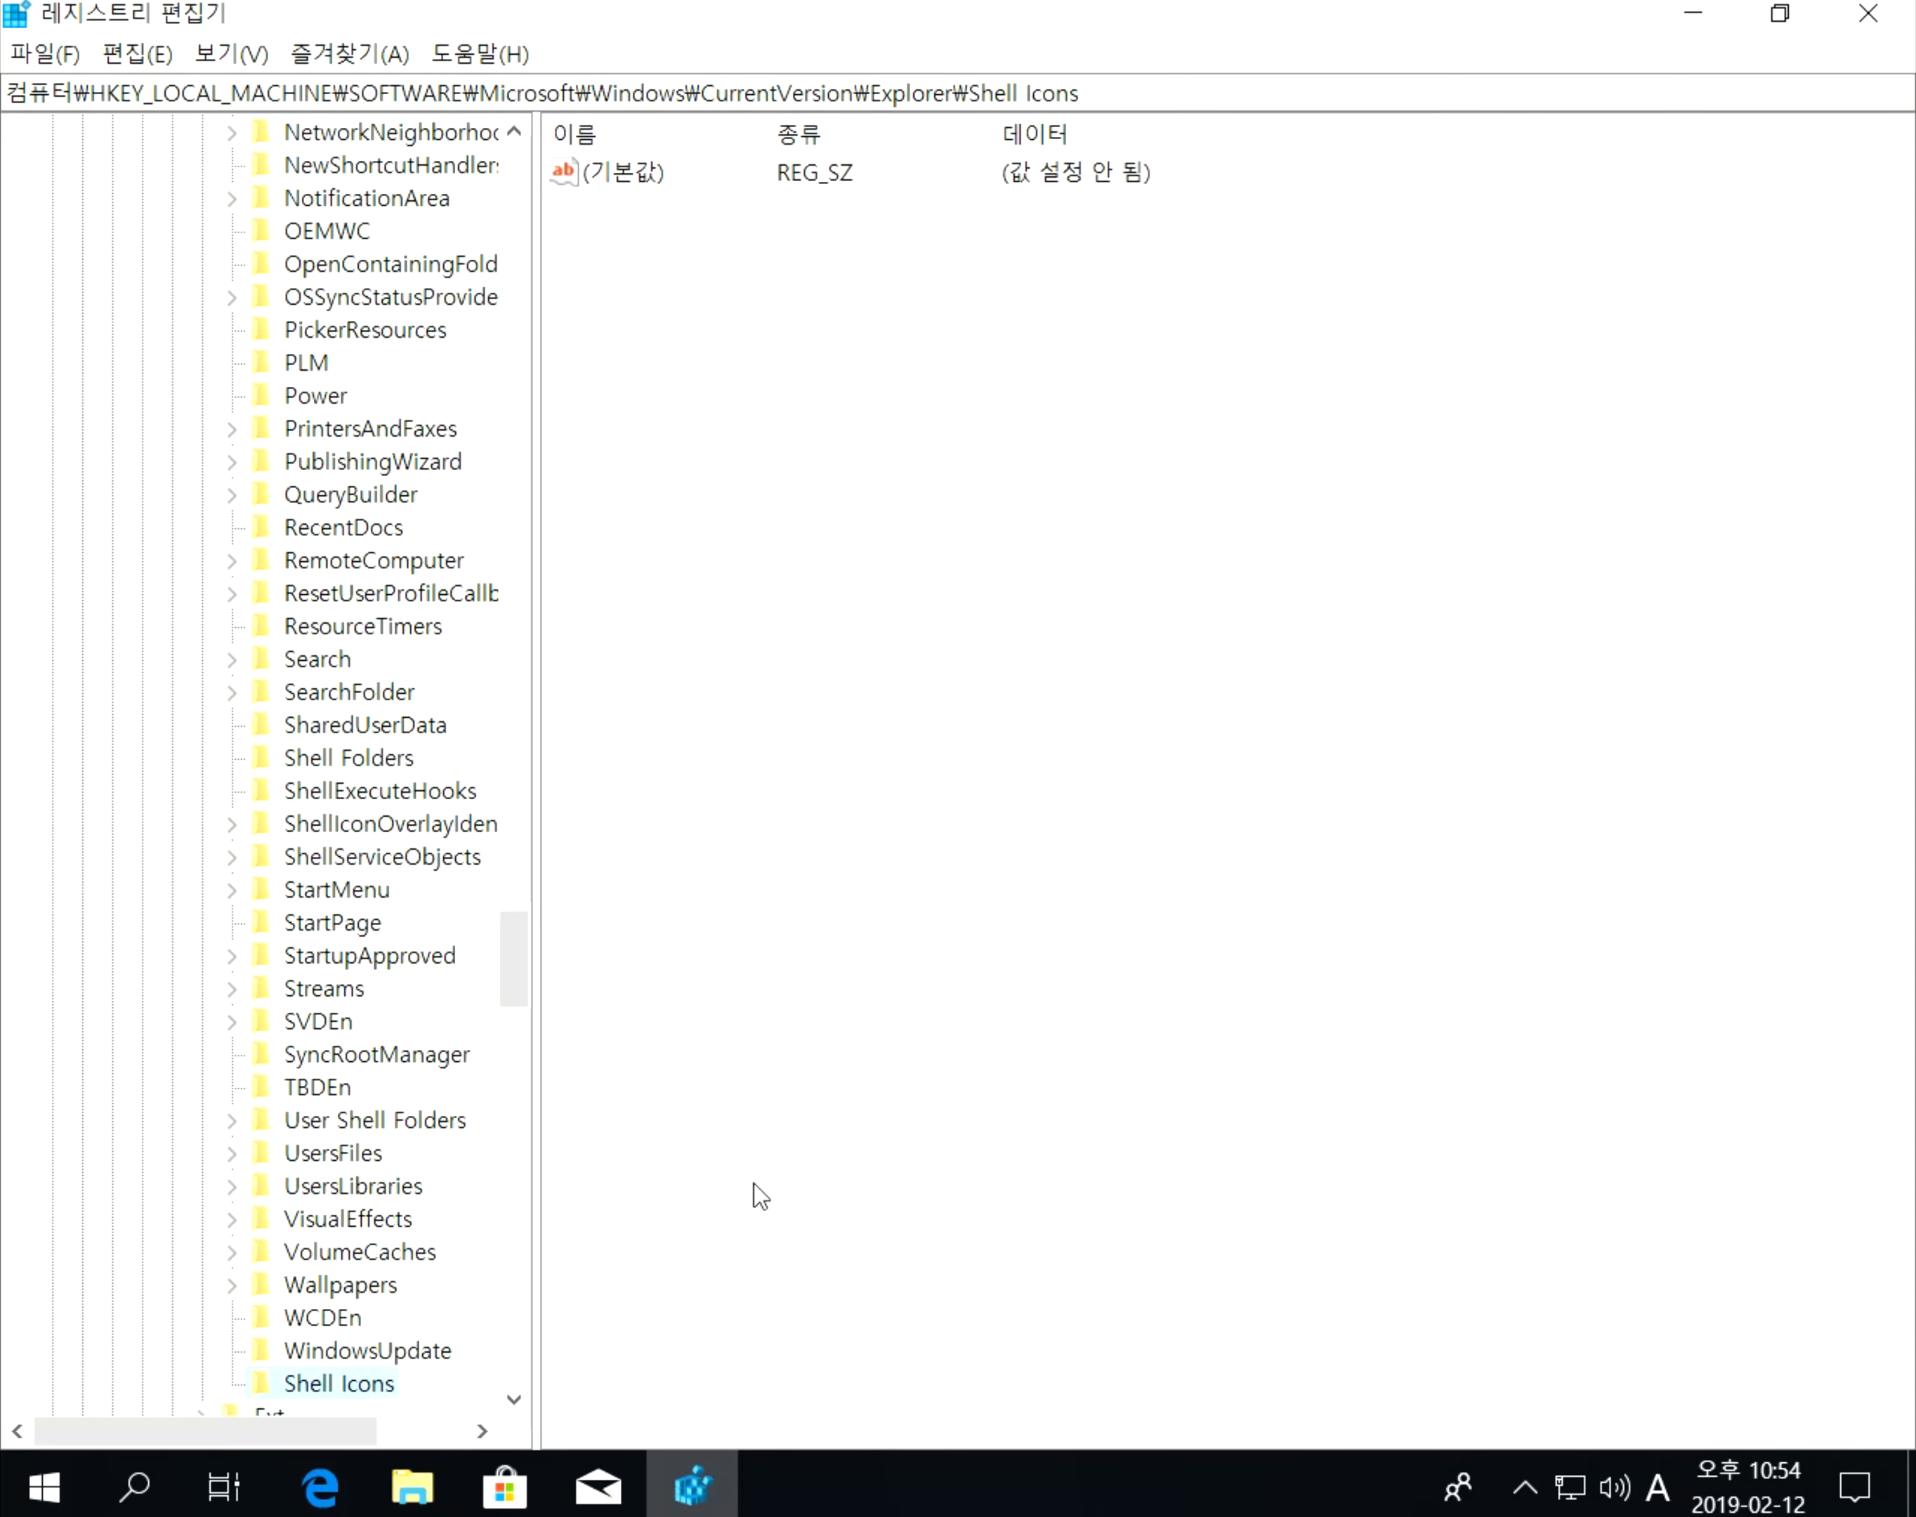
Create a new string value named 29 in the Shell Icons key.
scroll(471, 1154, down, 3)
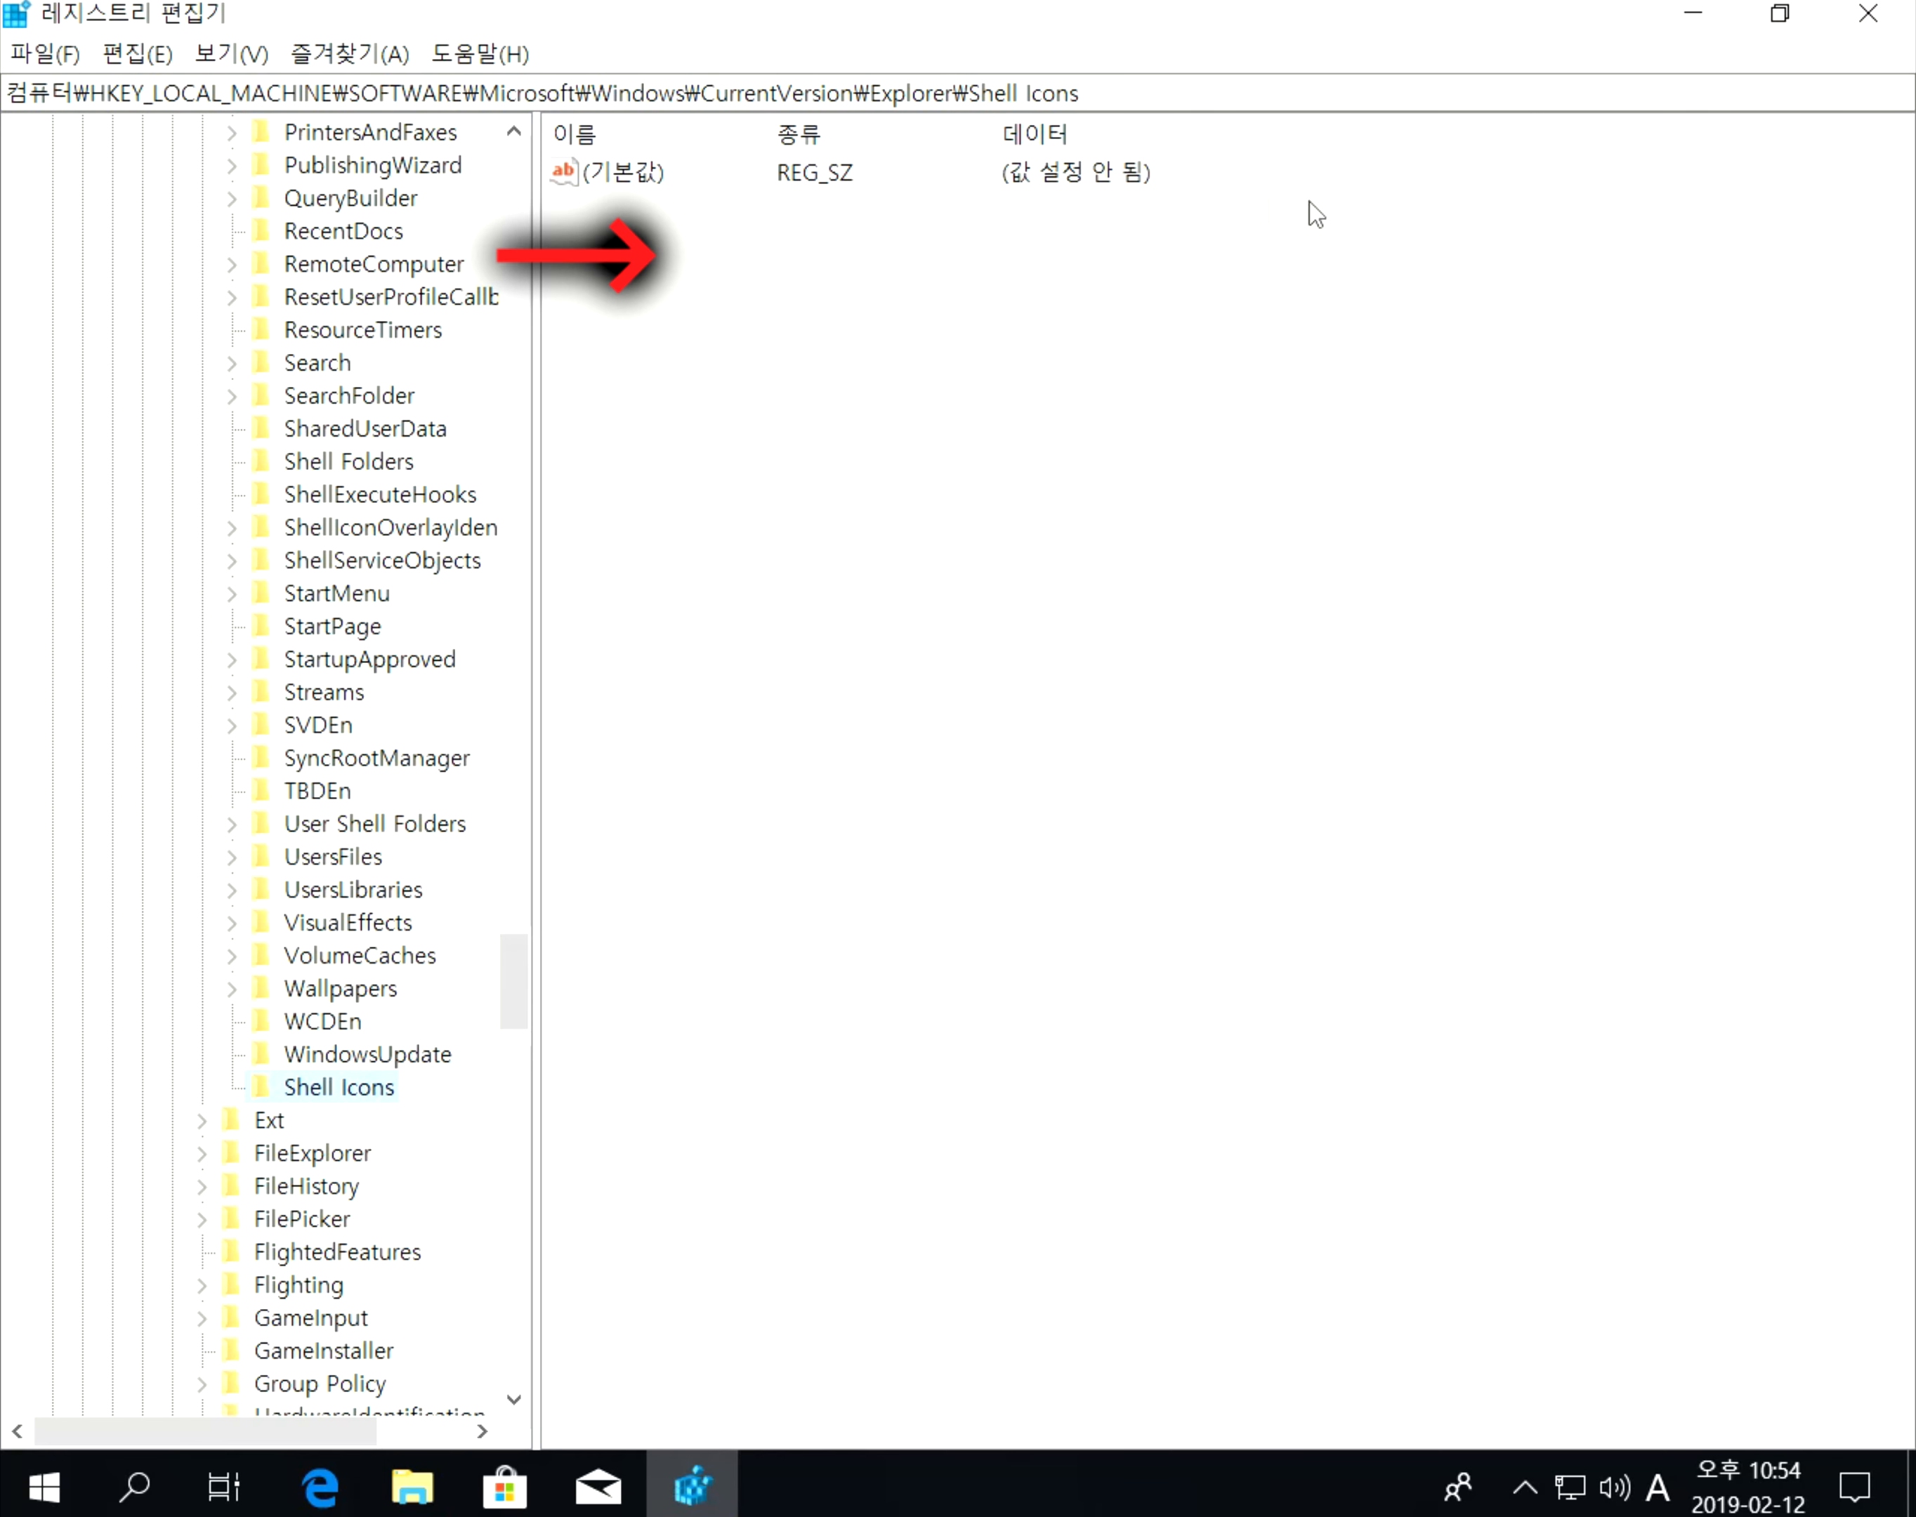
right_click(732, 329)
click(813, 346)
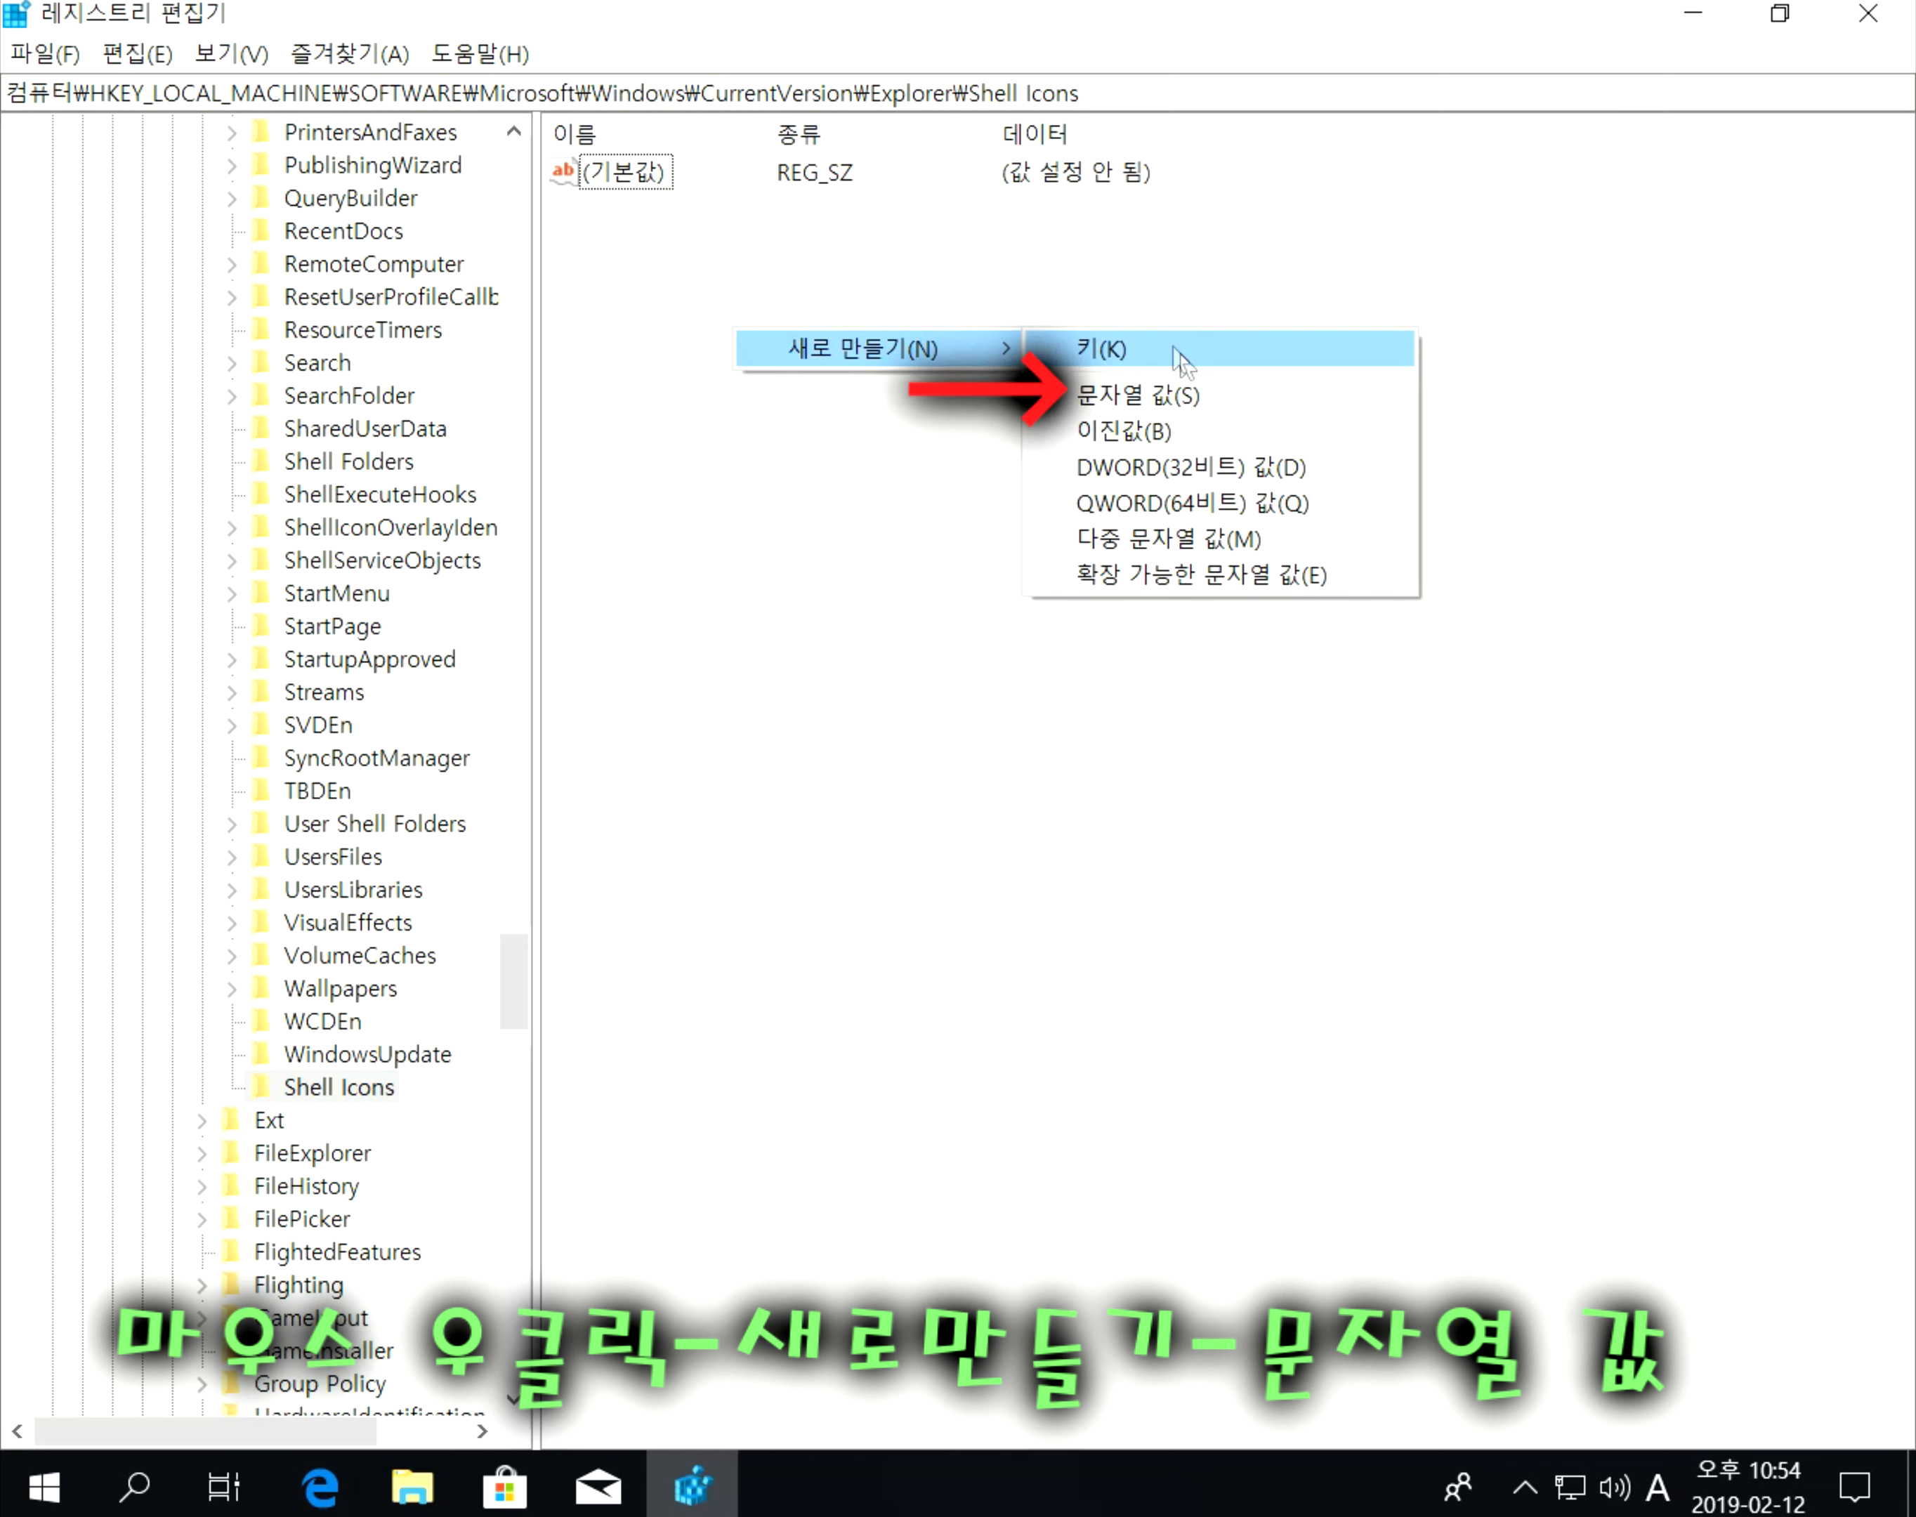
click(1198, 401)
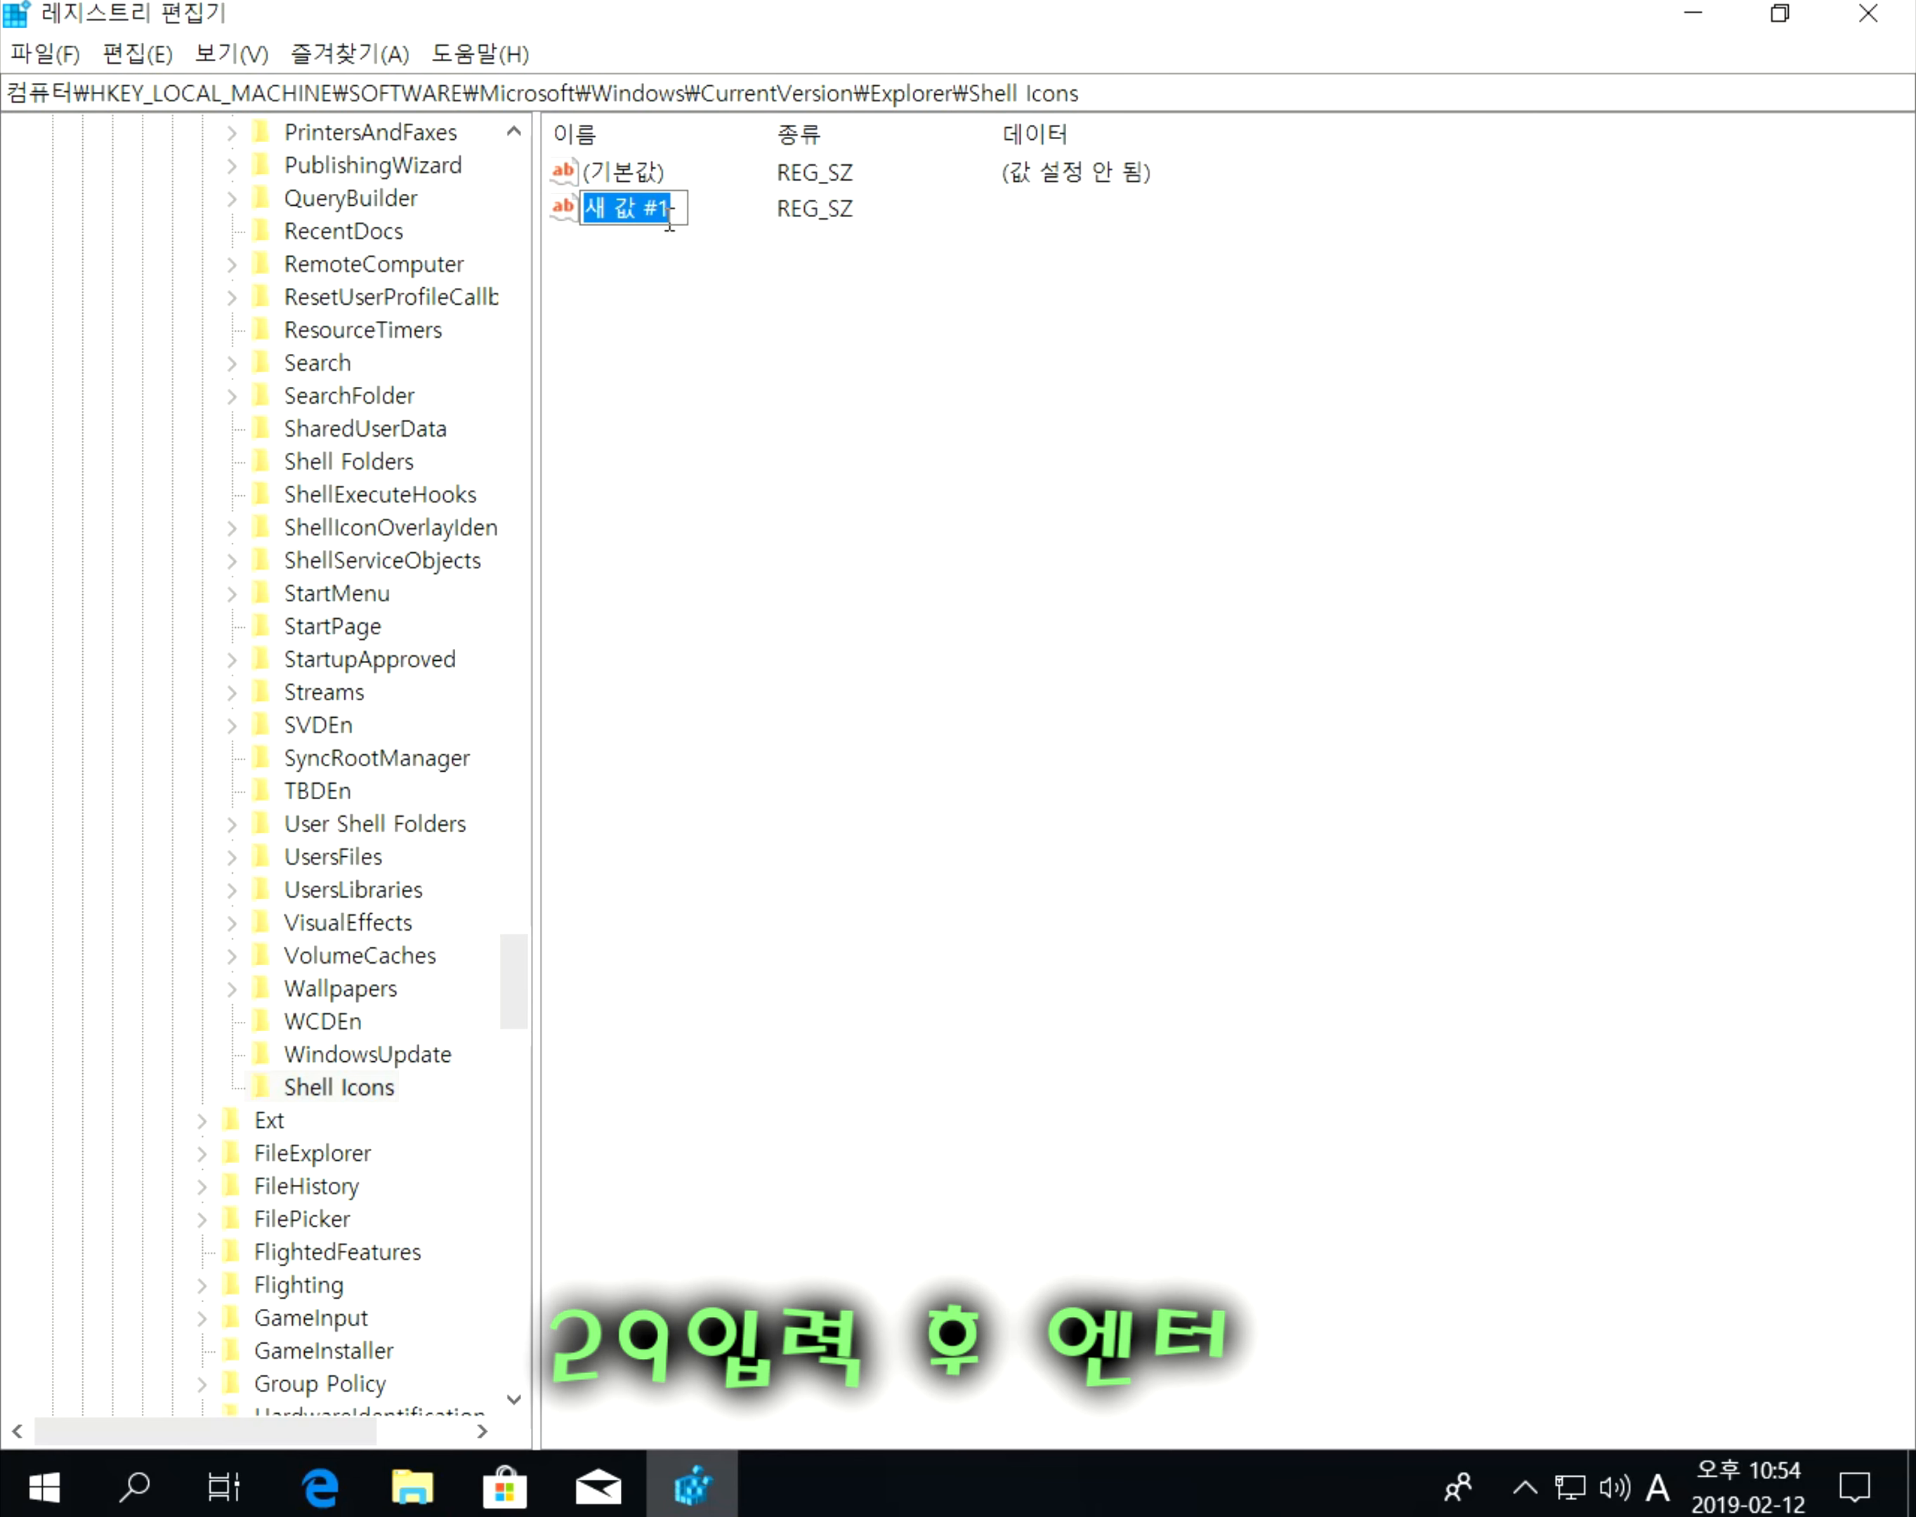
text(29)
key(Return)
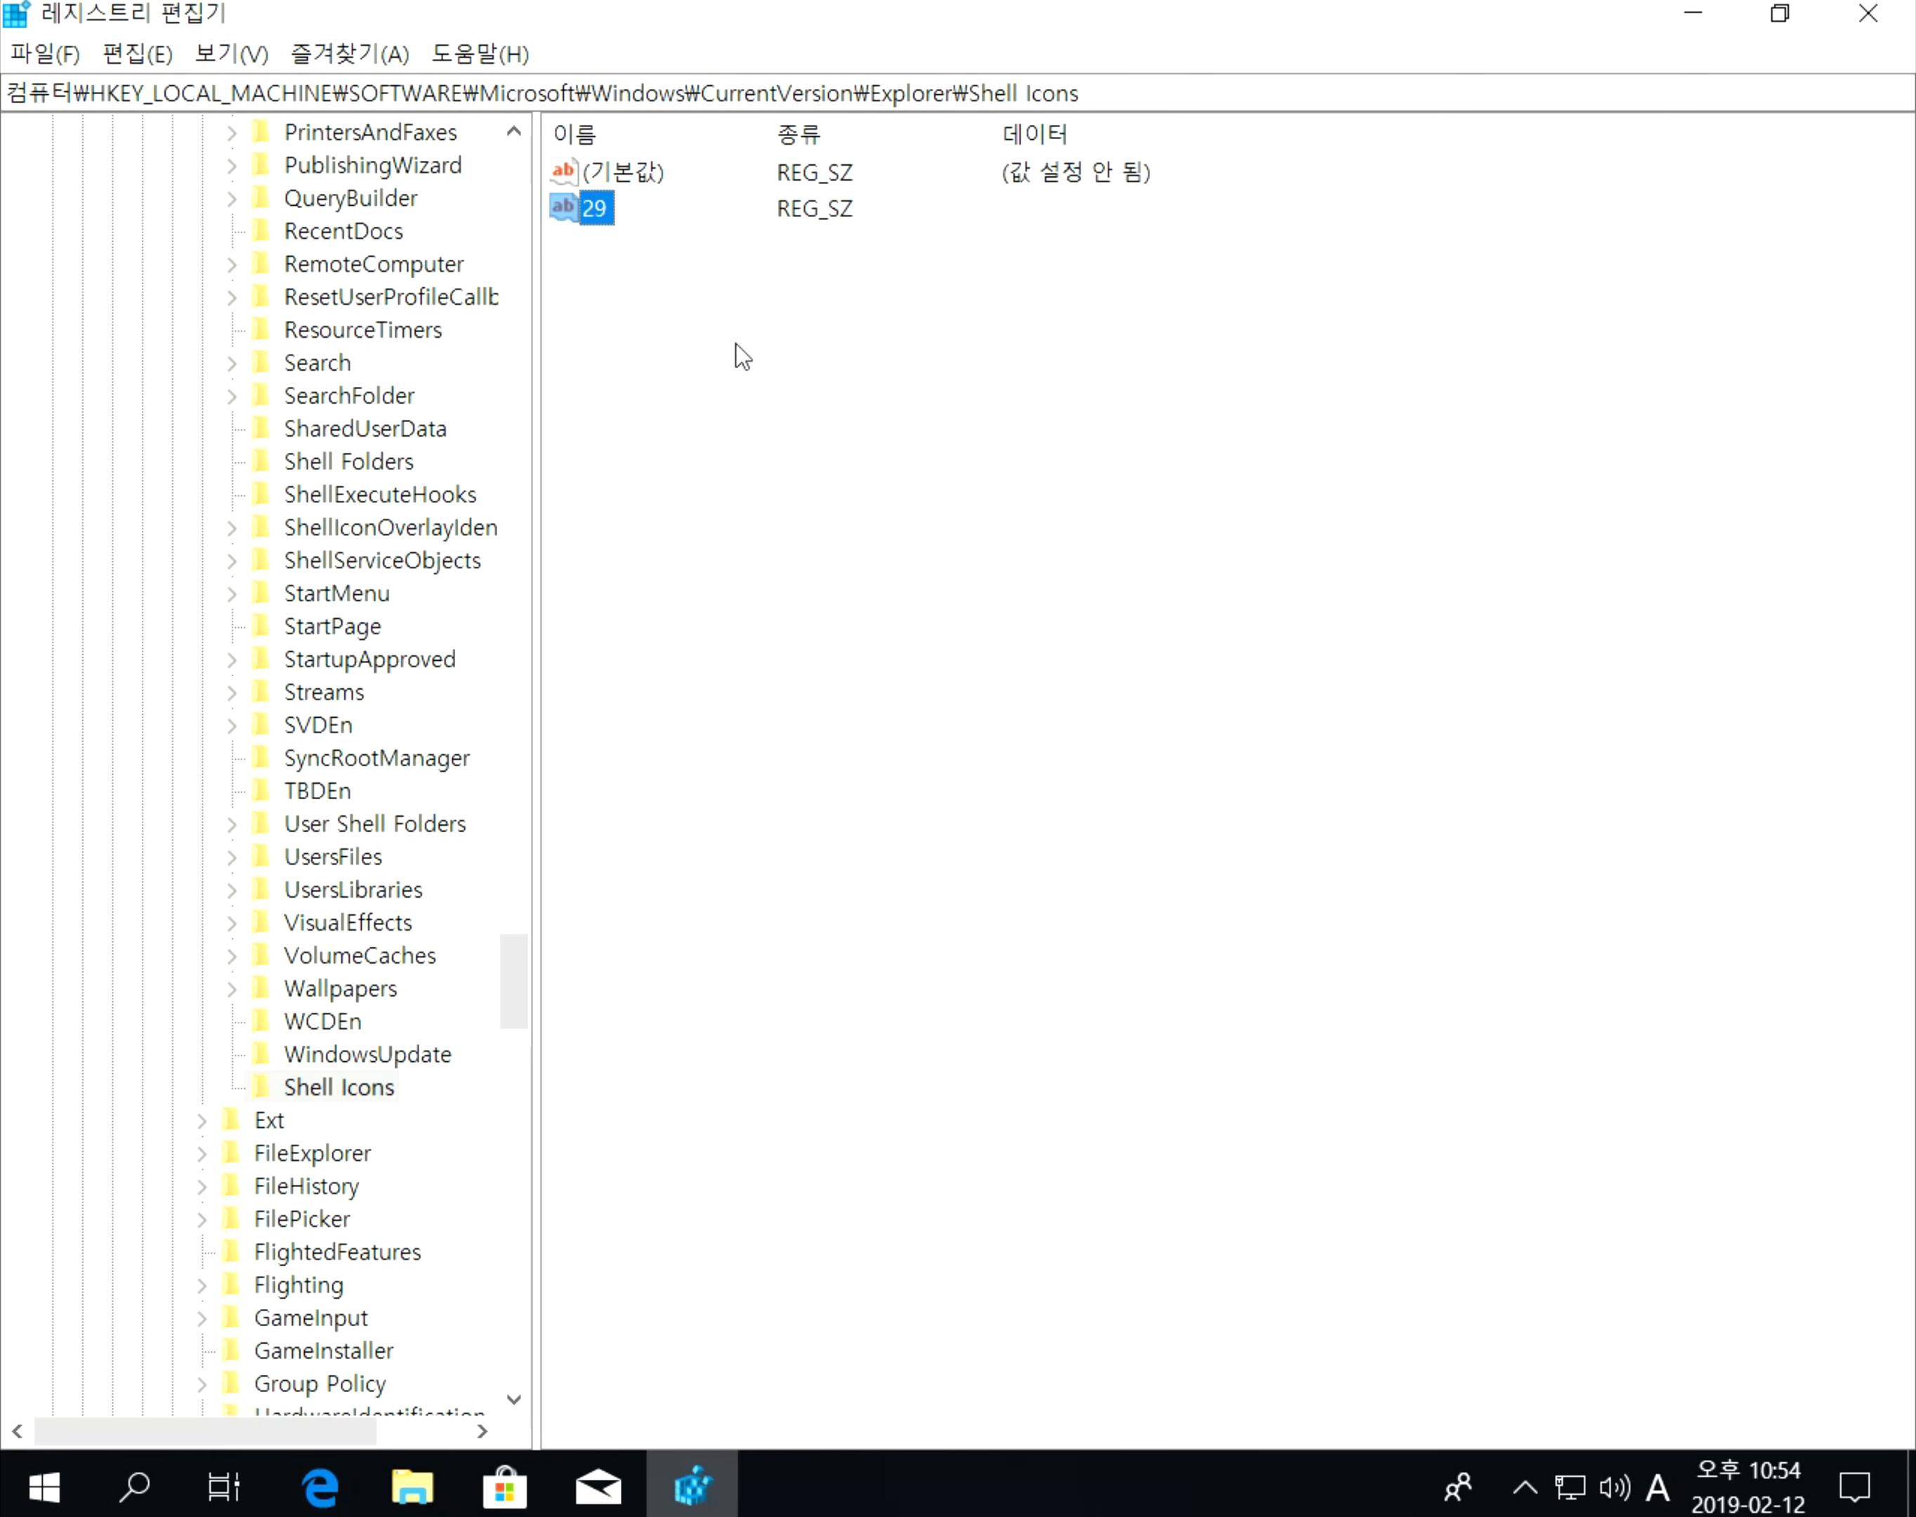
Set the value data of the string value 29 in Shell Icons to c:\clear.ico.
click(606, 242)
double_click(597, 212)
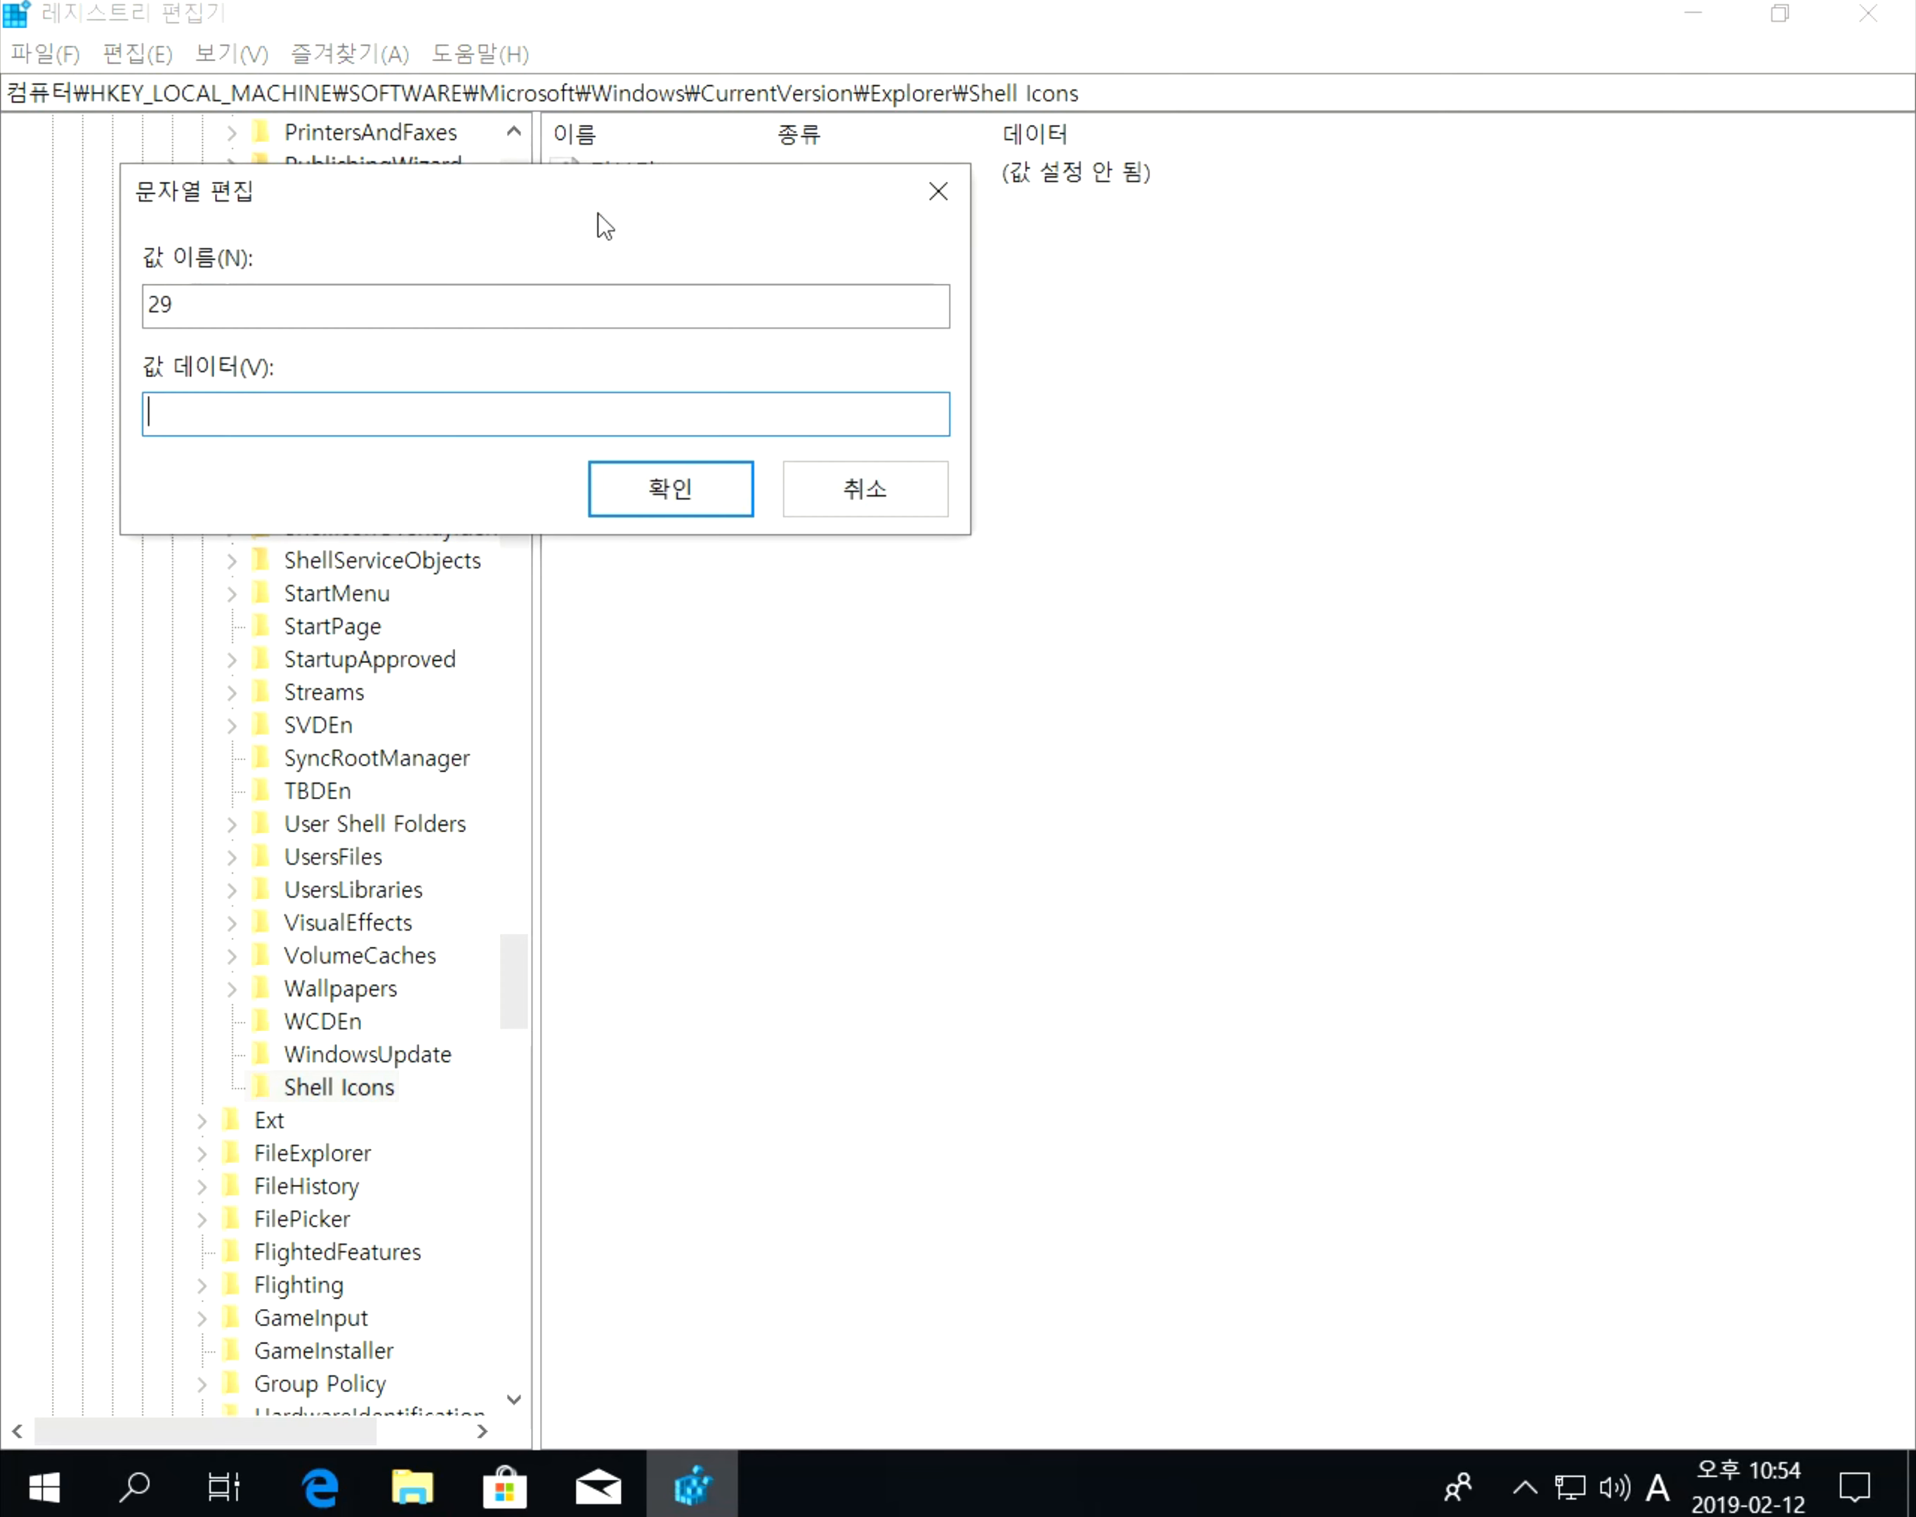
drag(562, 197, 1202, 311)
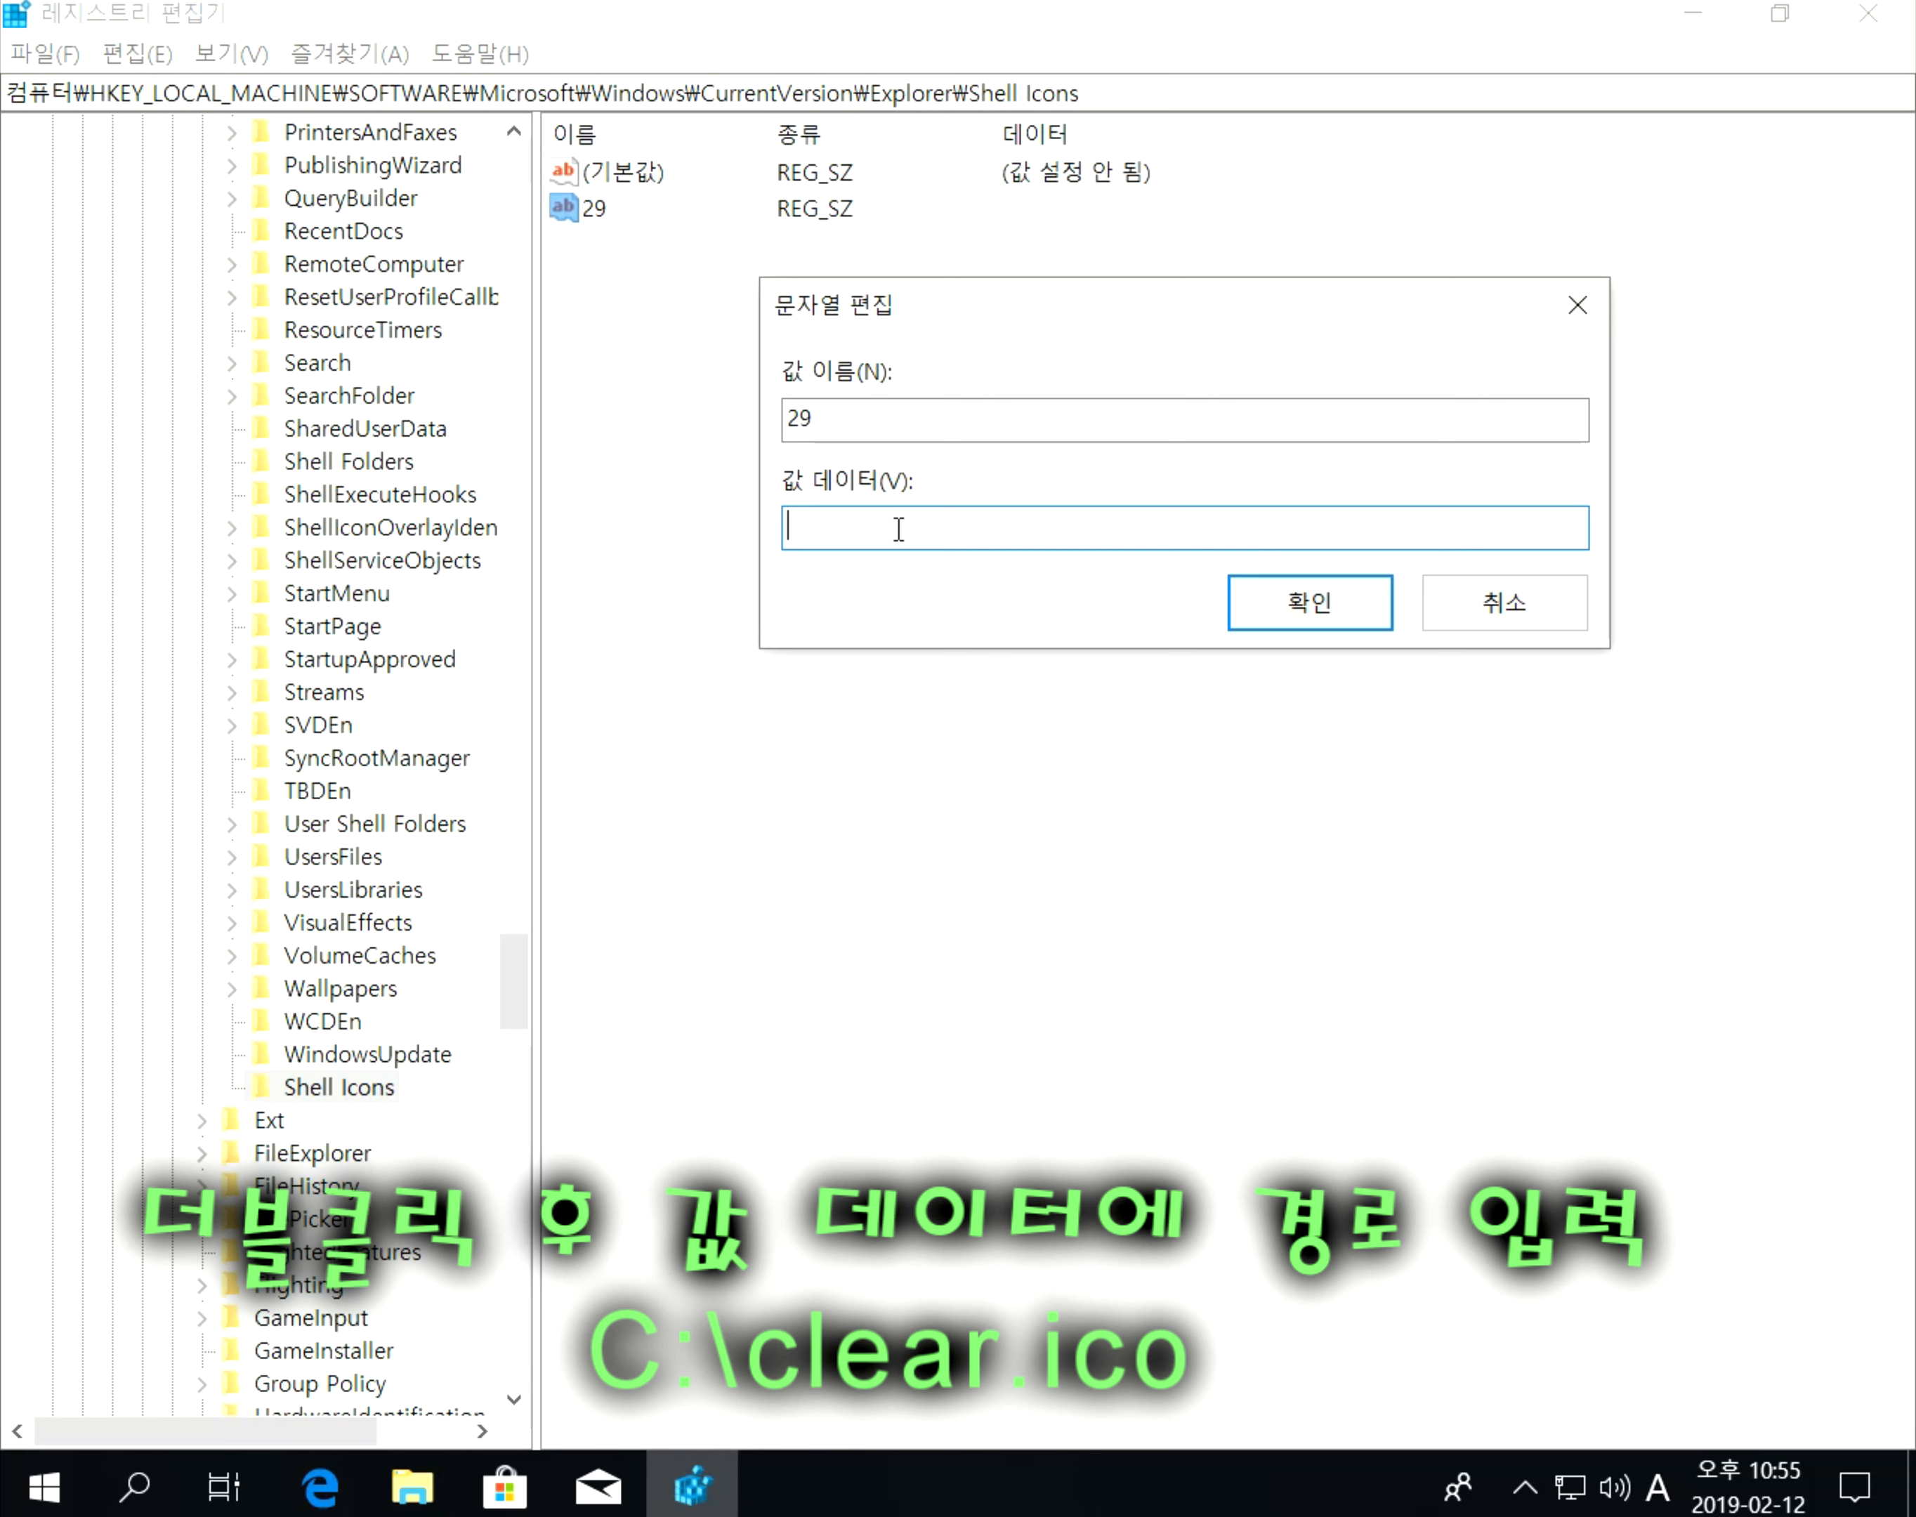
text(c:)
text(\)
text(clear)
text(.ico)
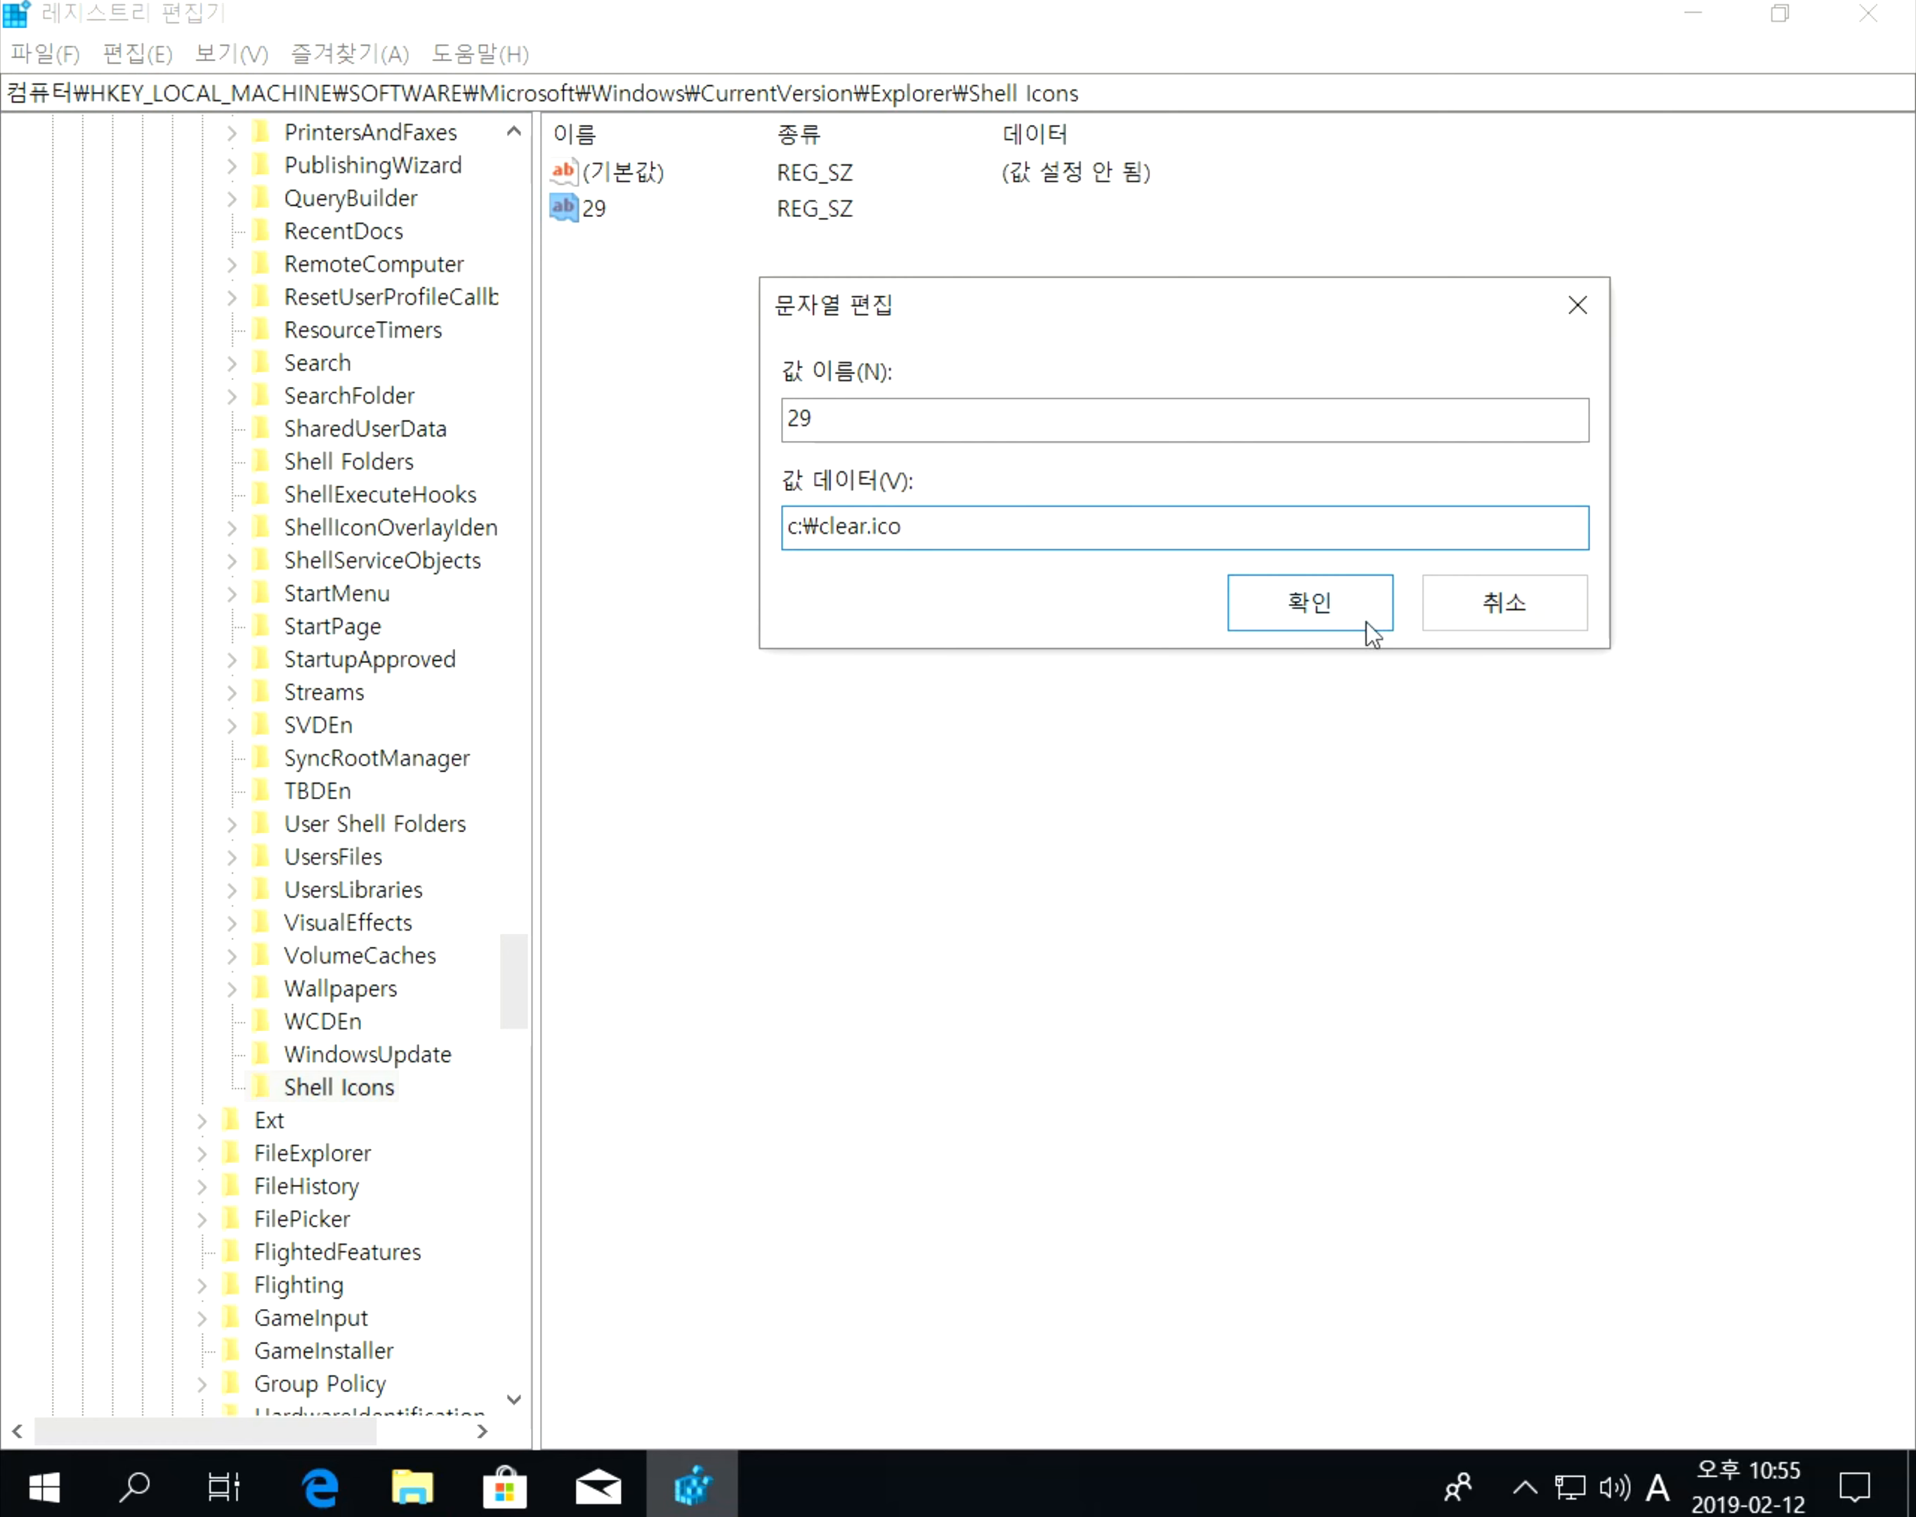
click(1336, 625)
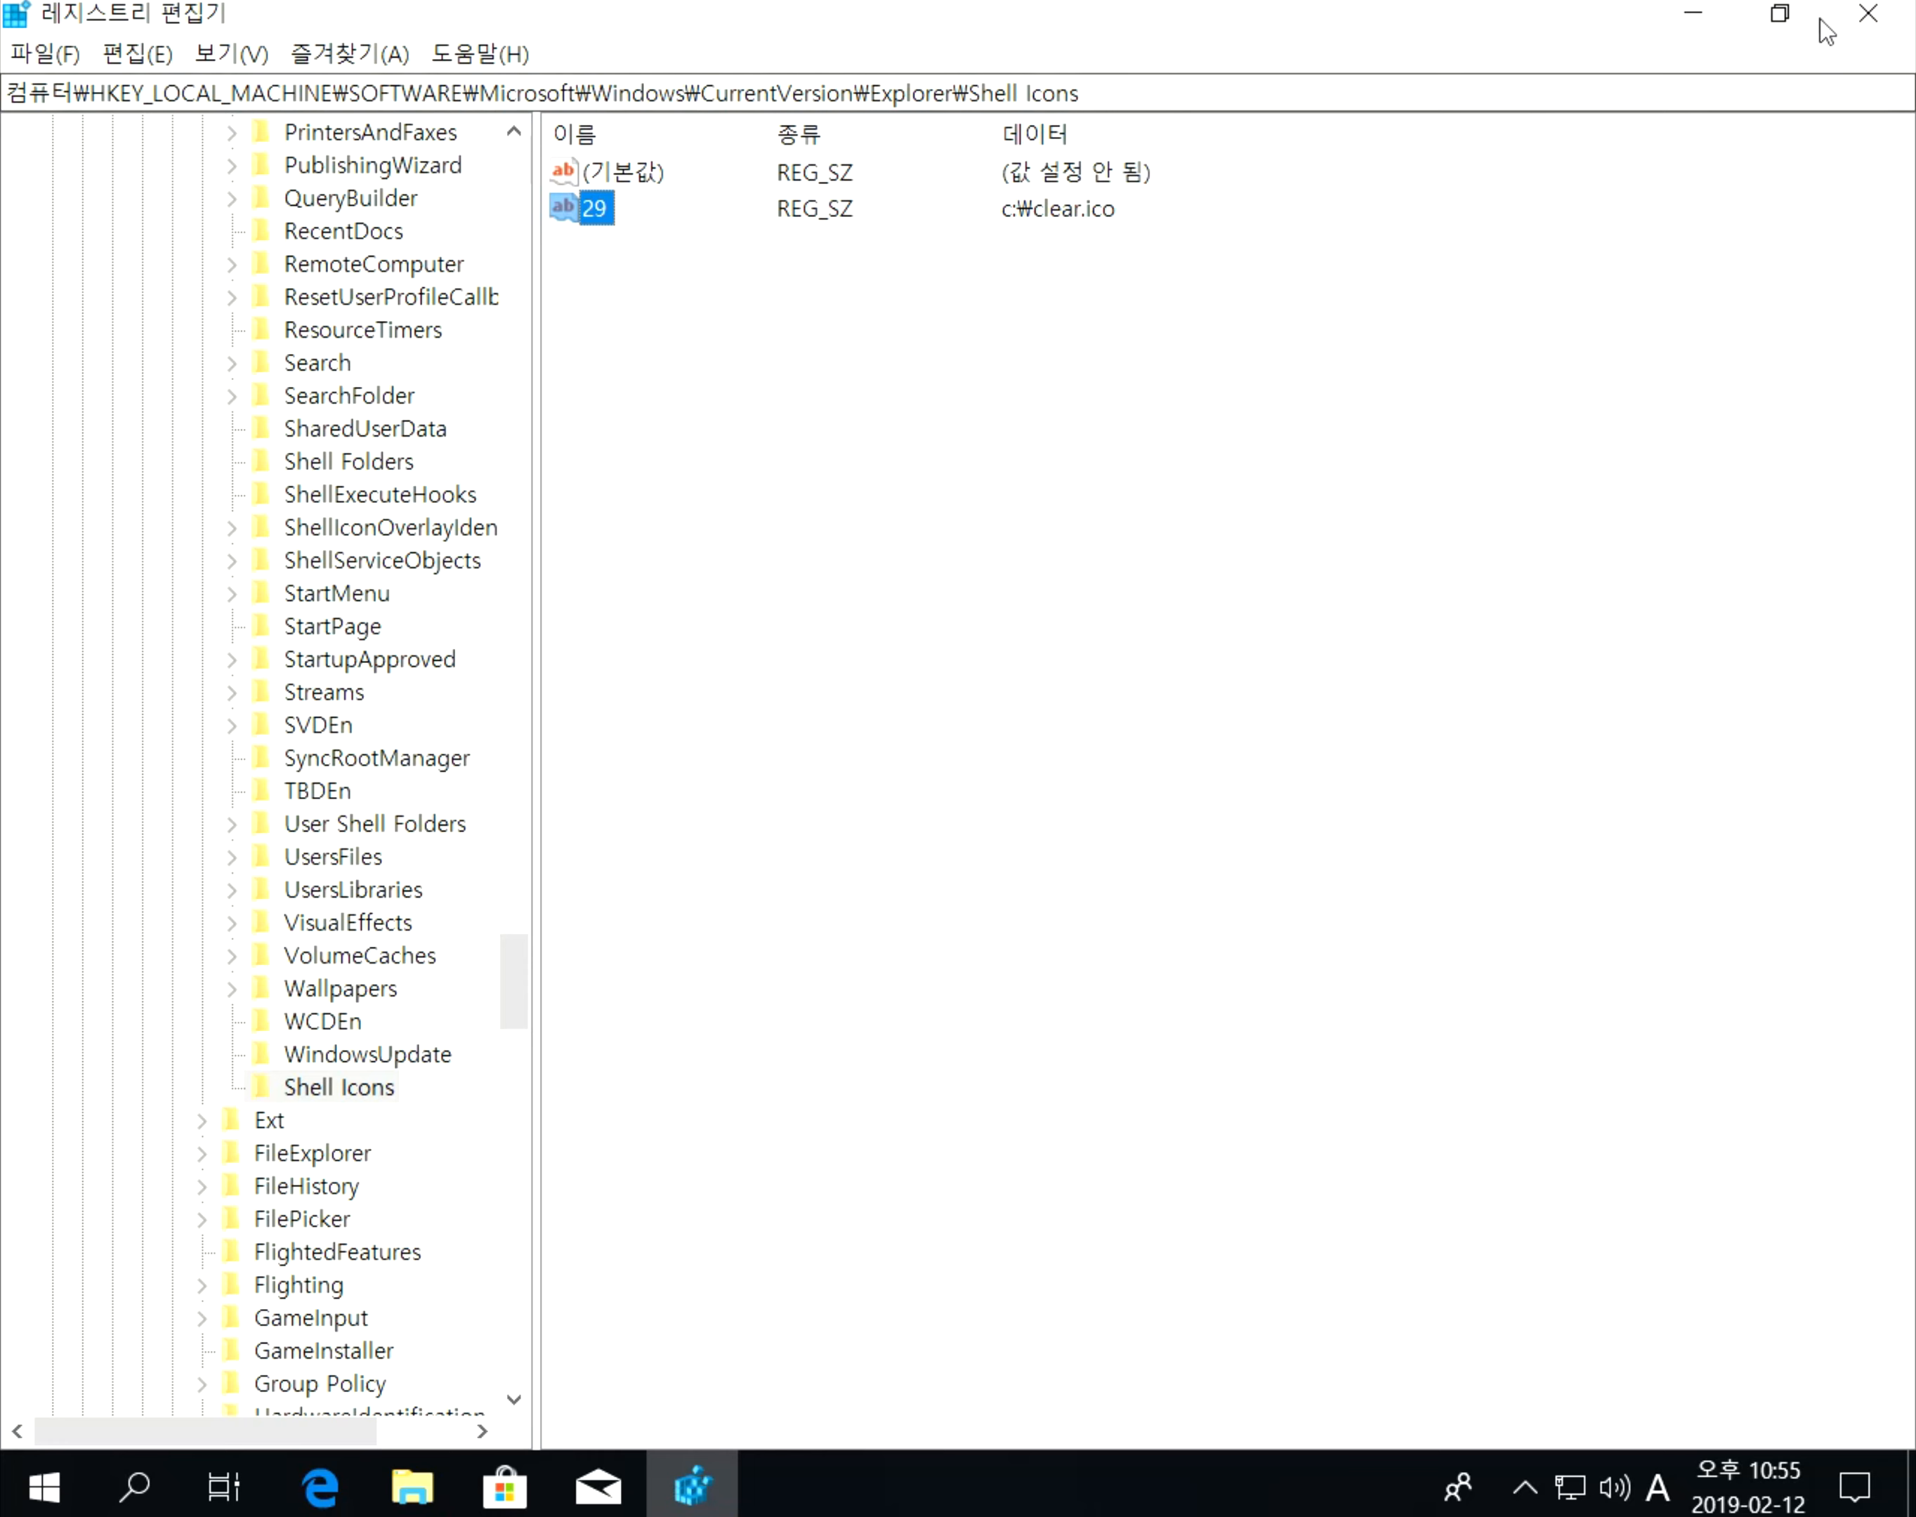
Close the Registry Editor and the 문서 folder window.
click(1869, 17)
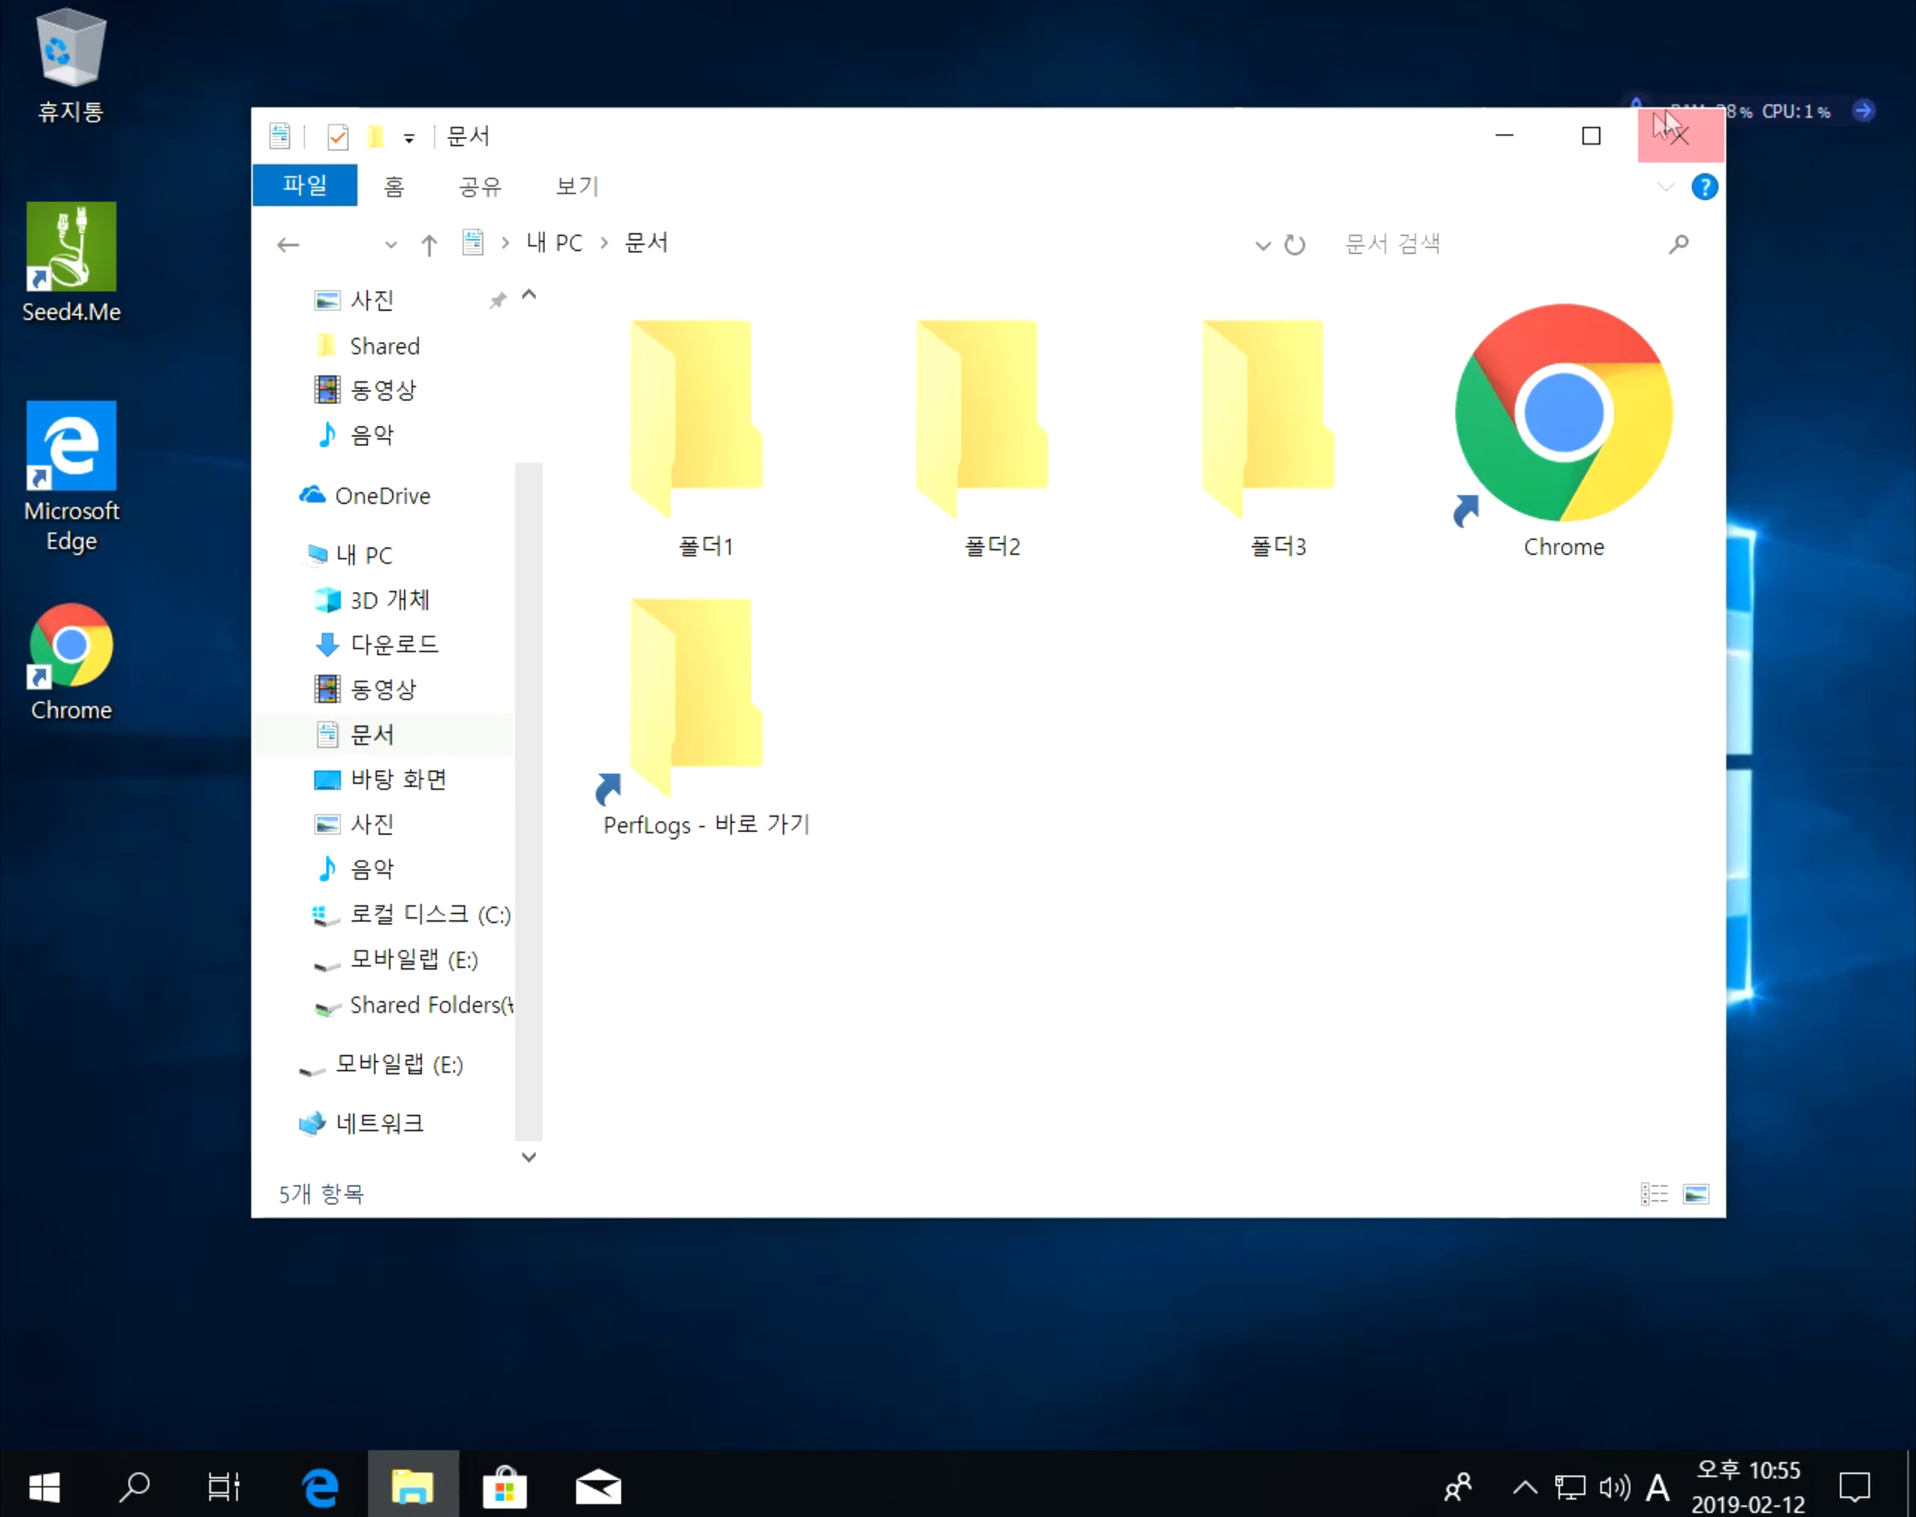
click(1678, 135)
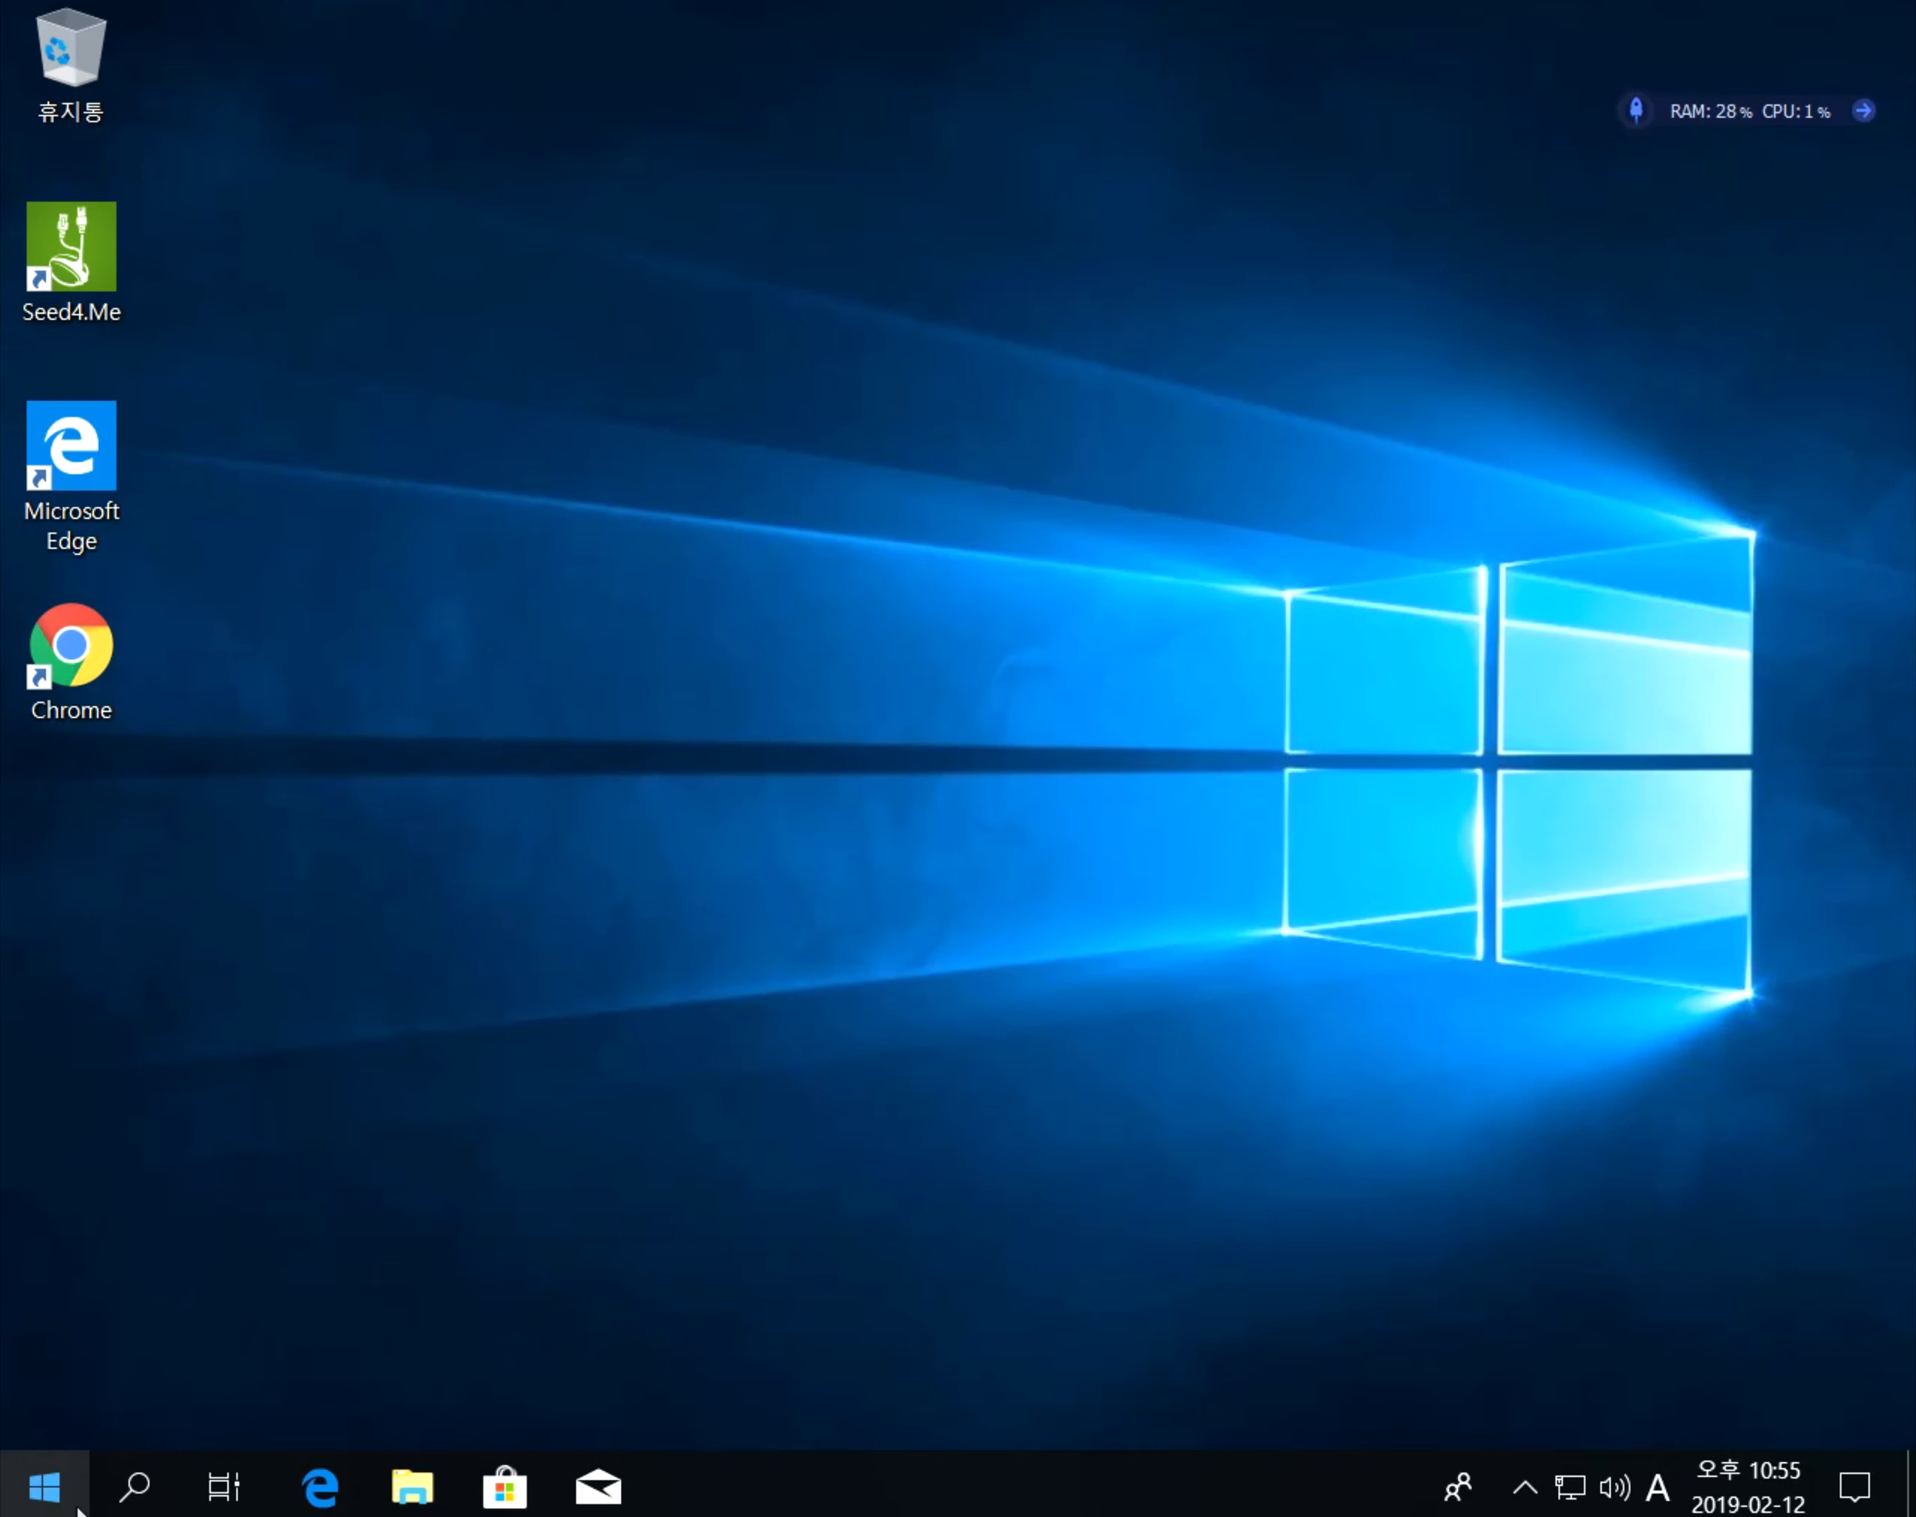
click(43, 1485)
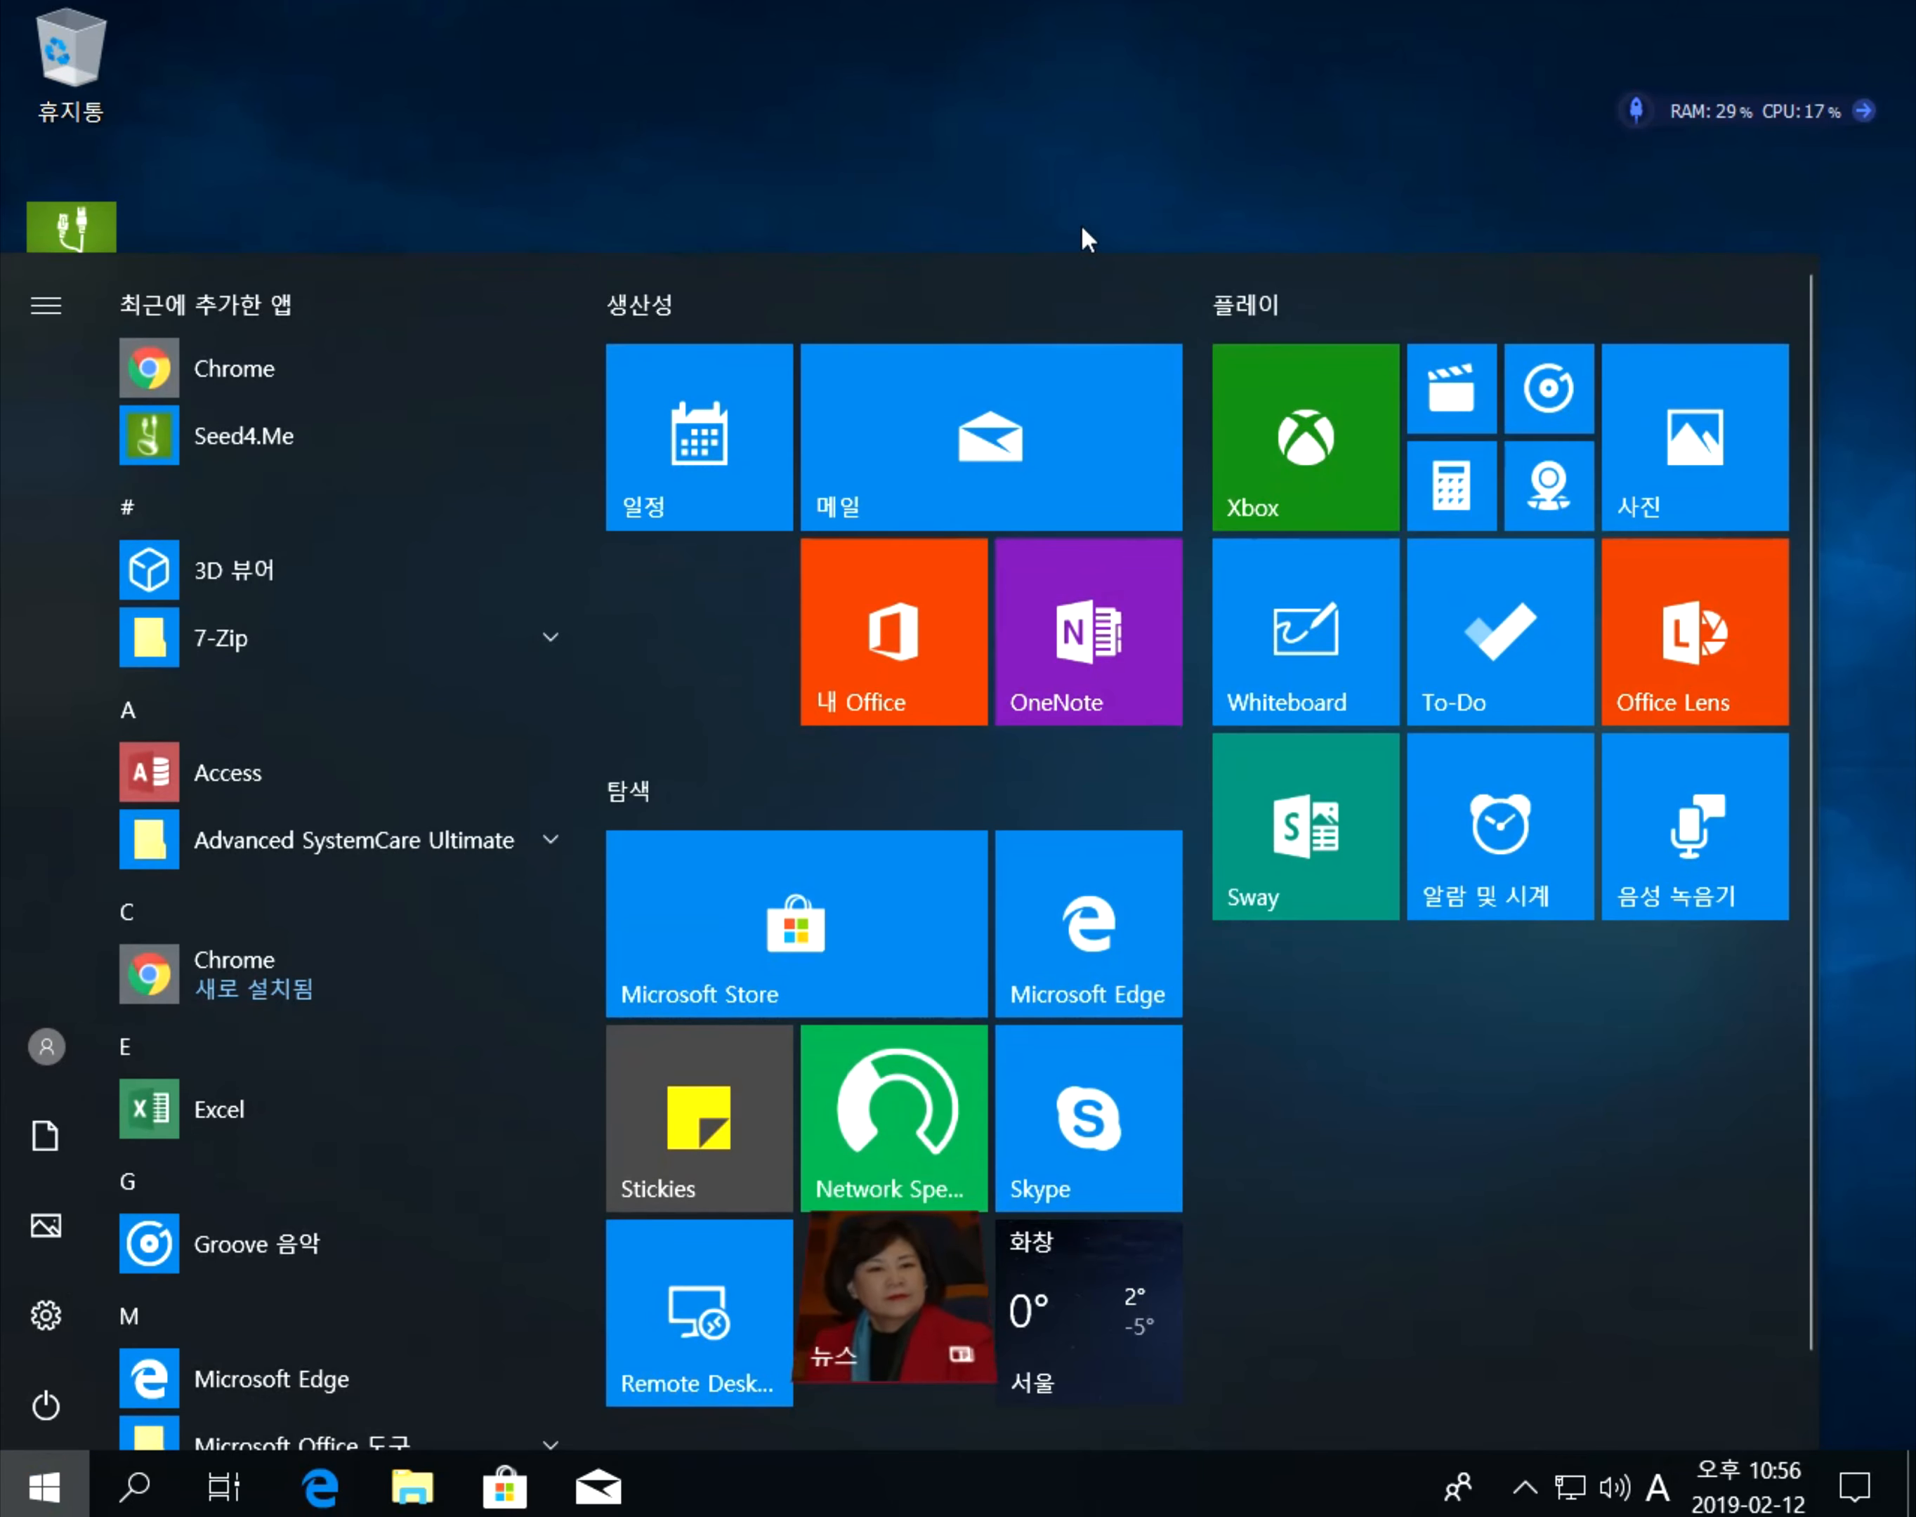
click(1080, 225)
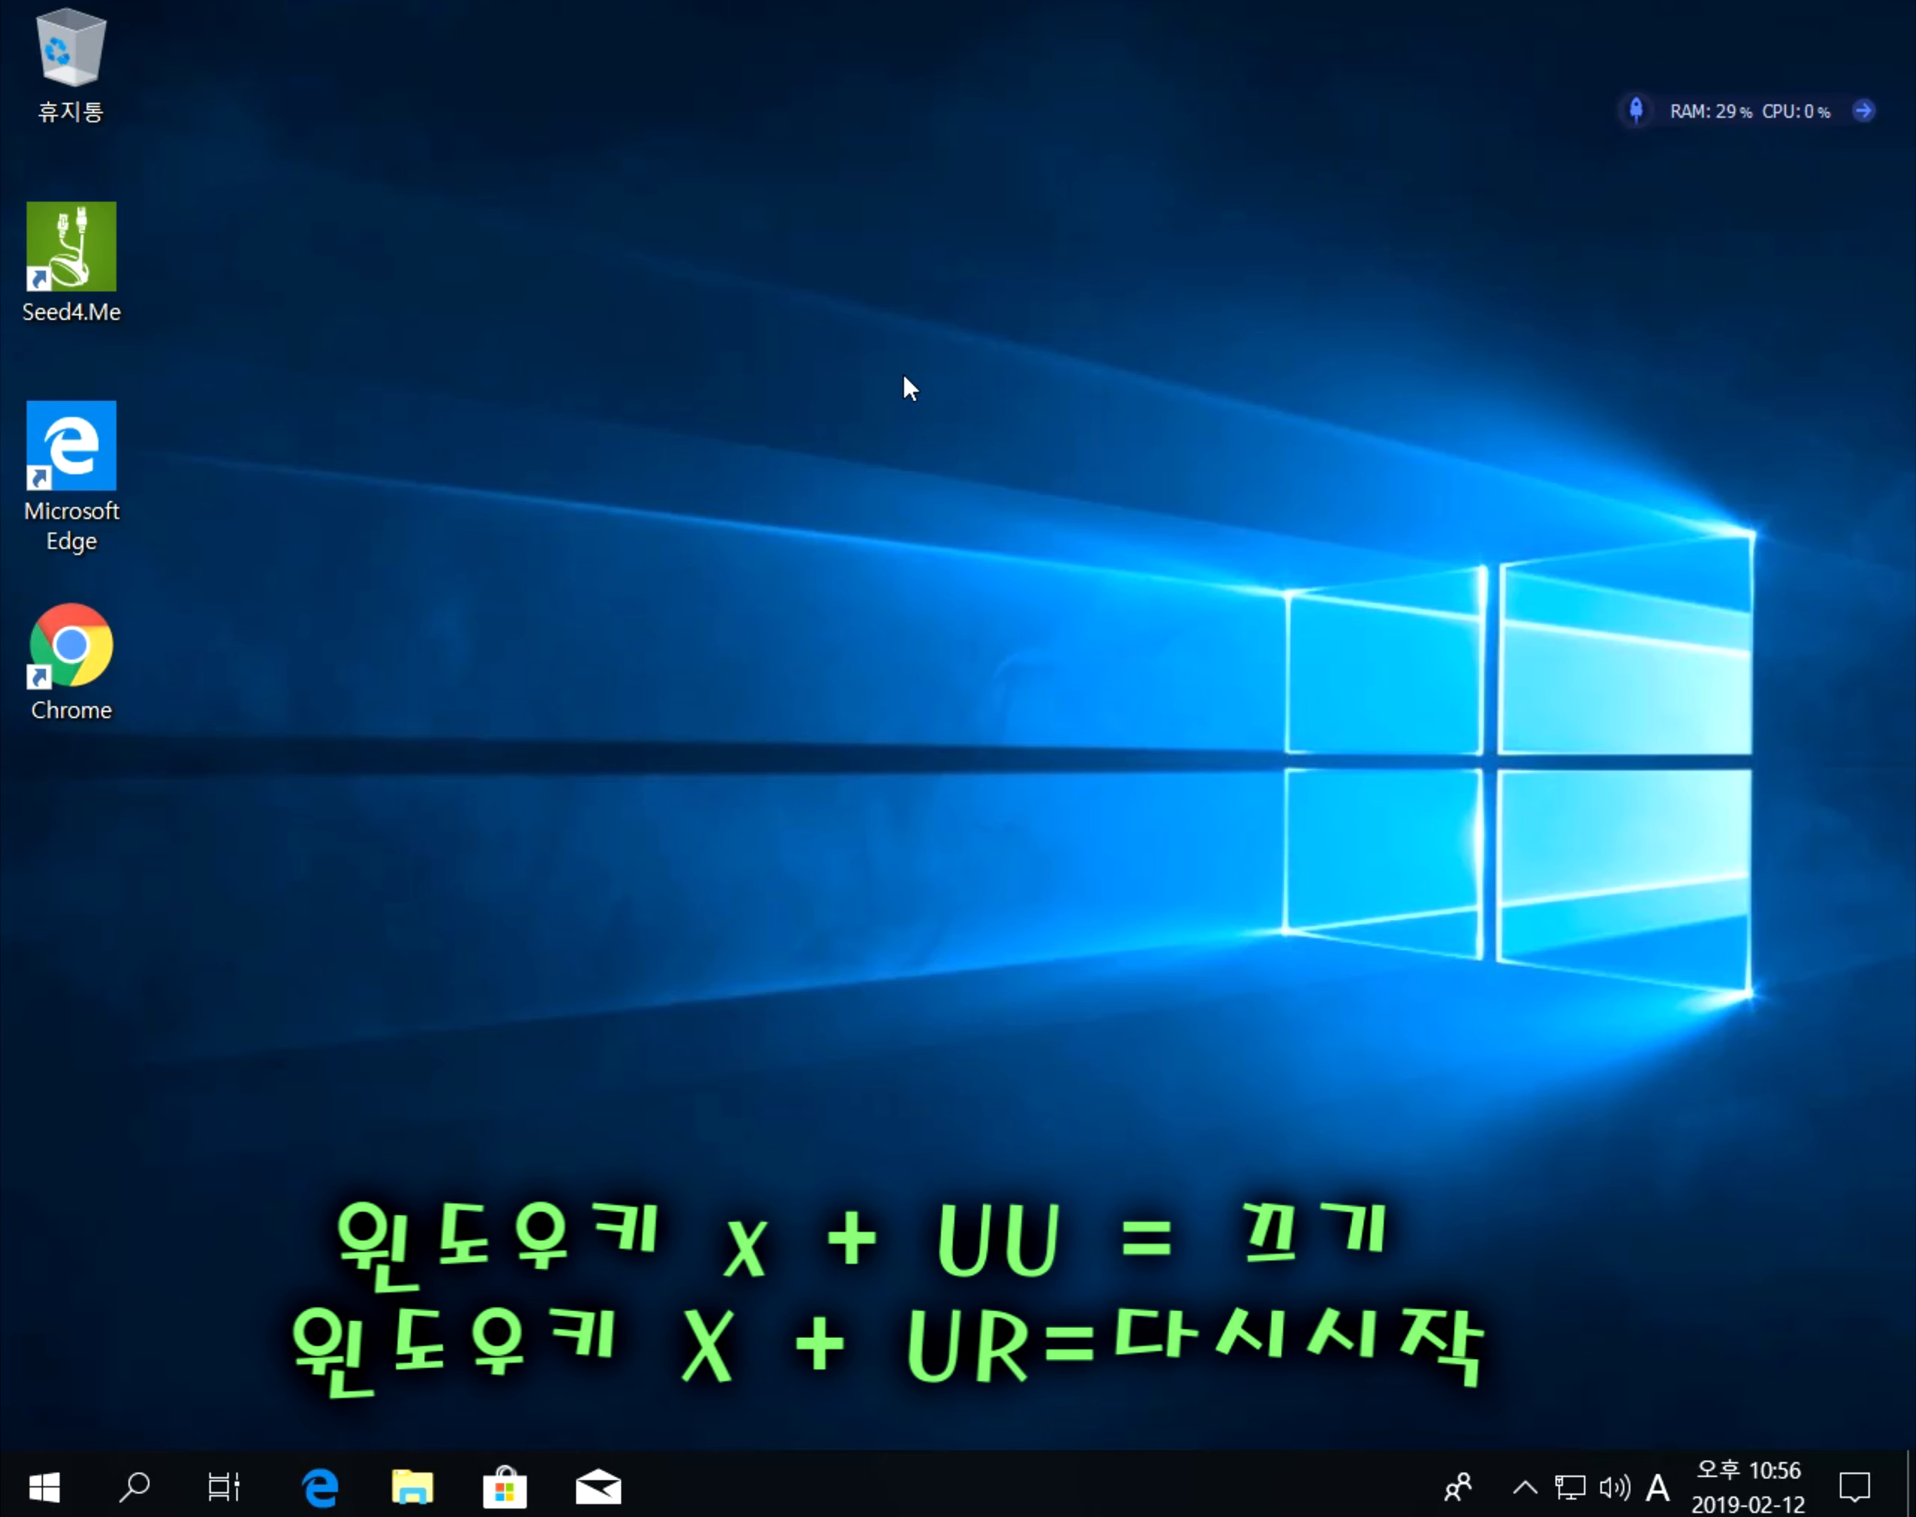
key(super+x)
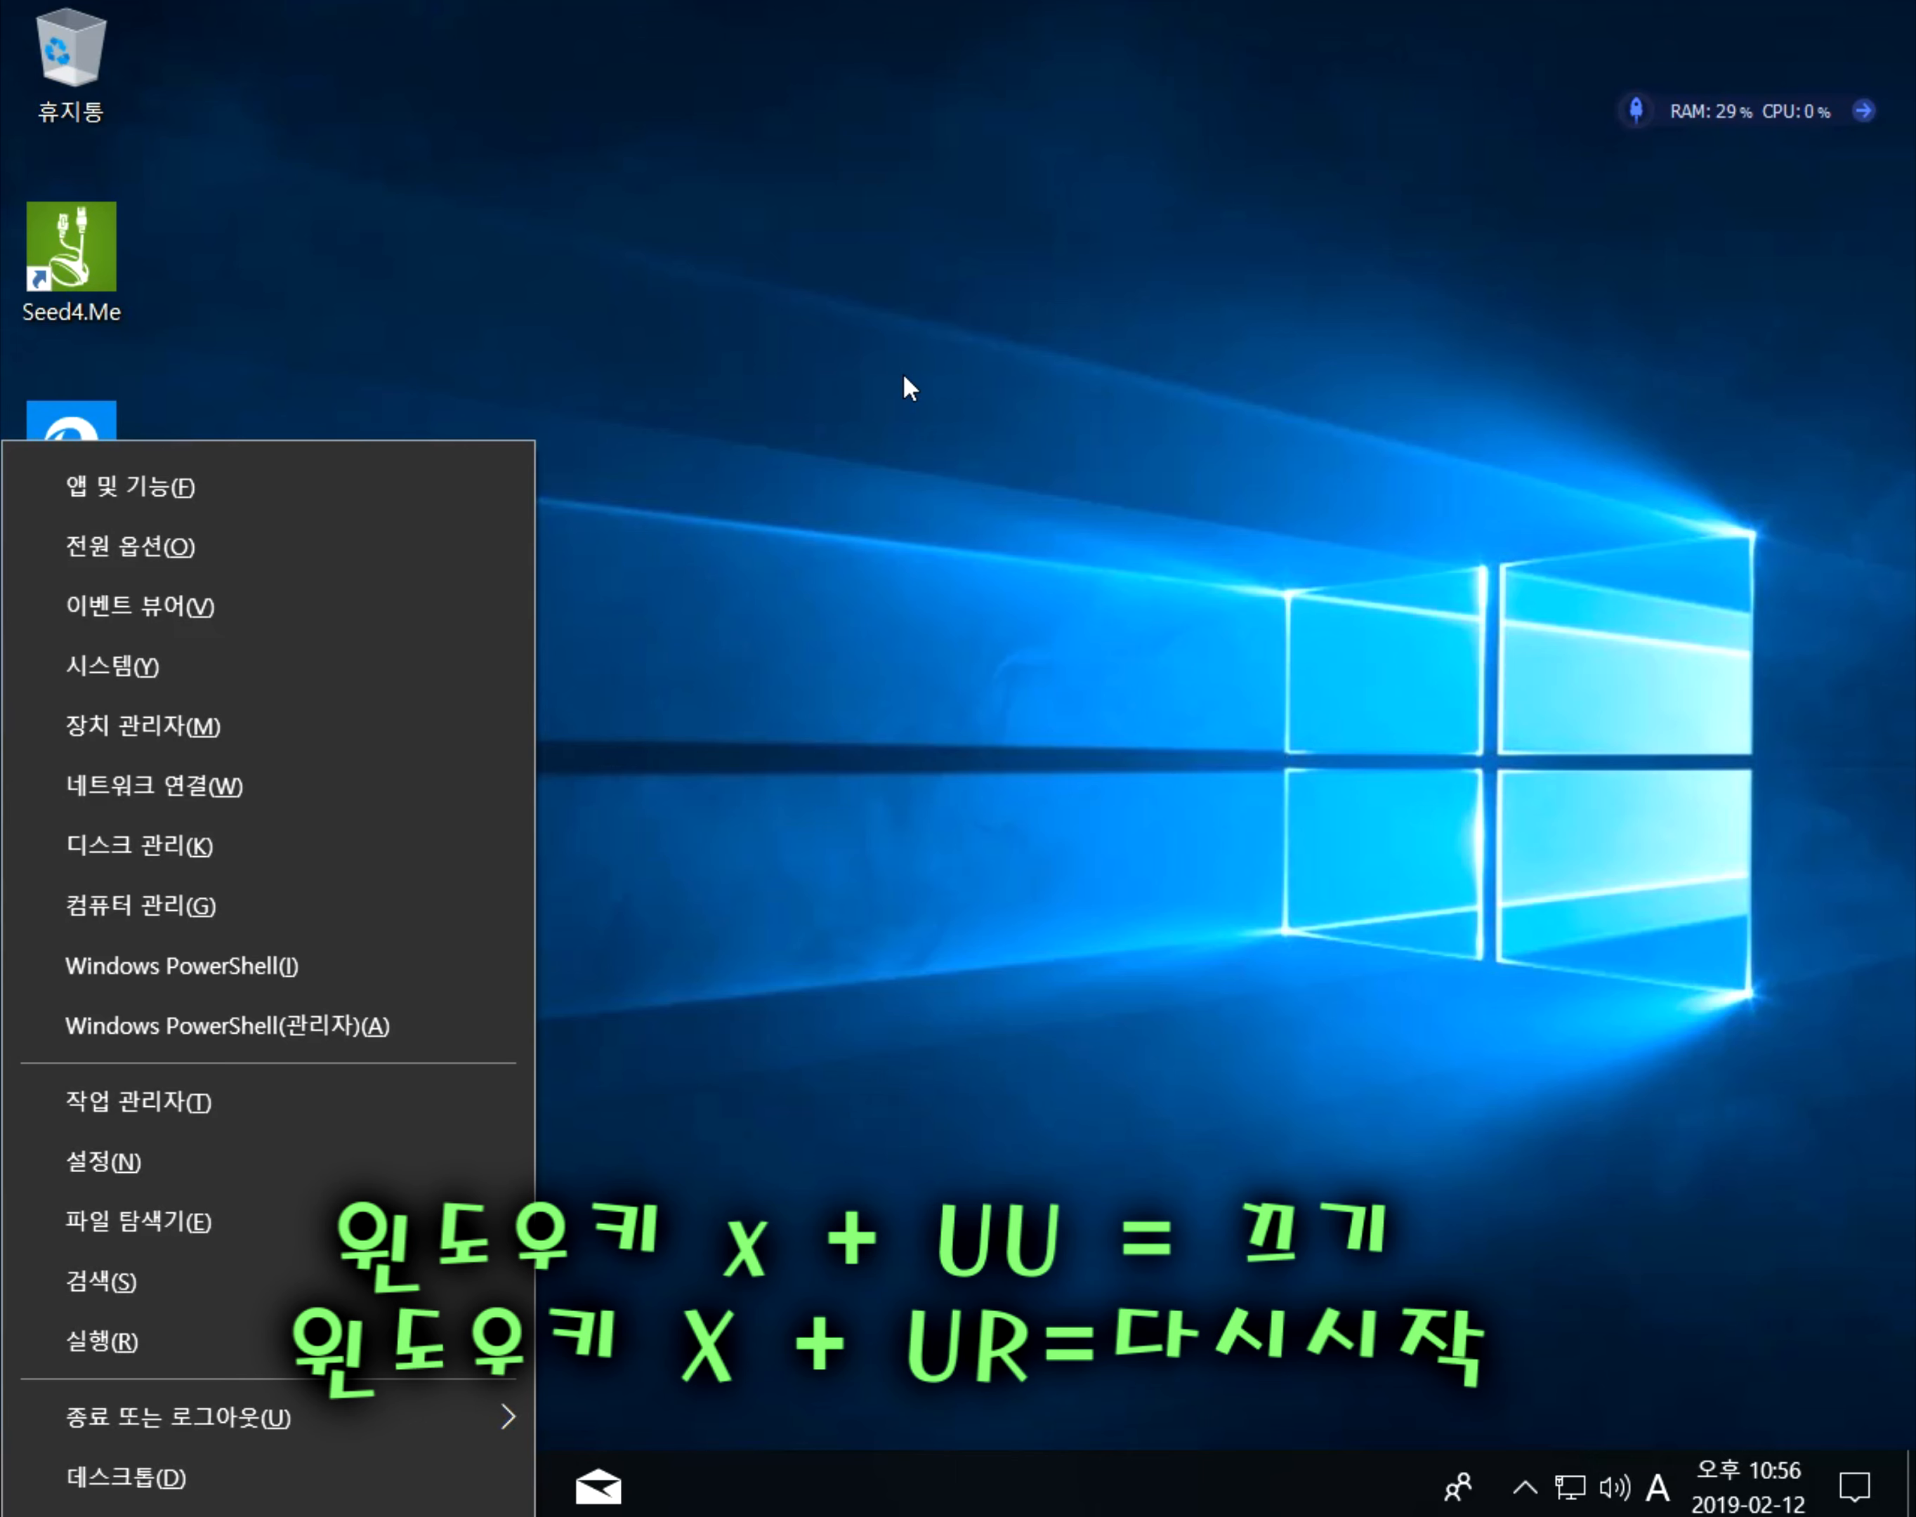
key(u)
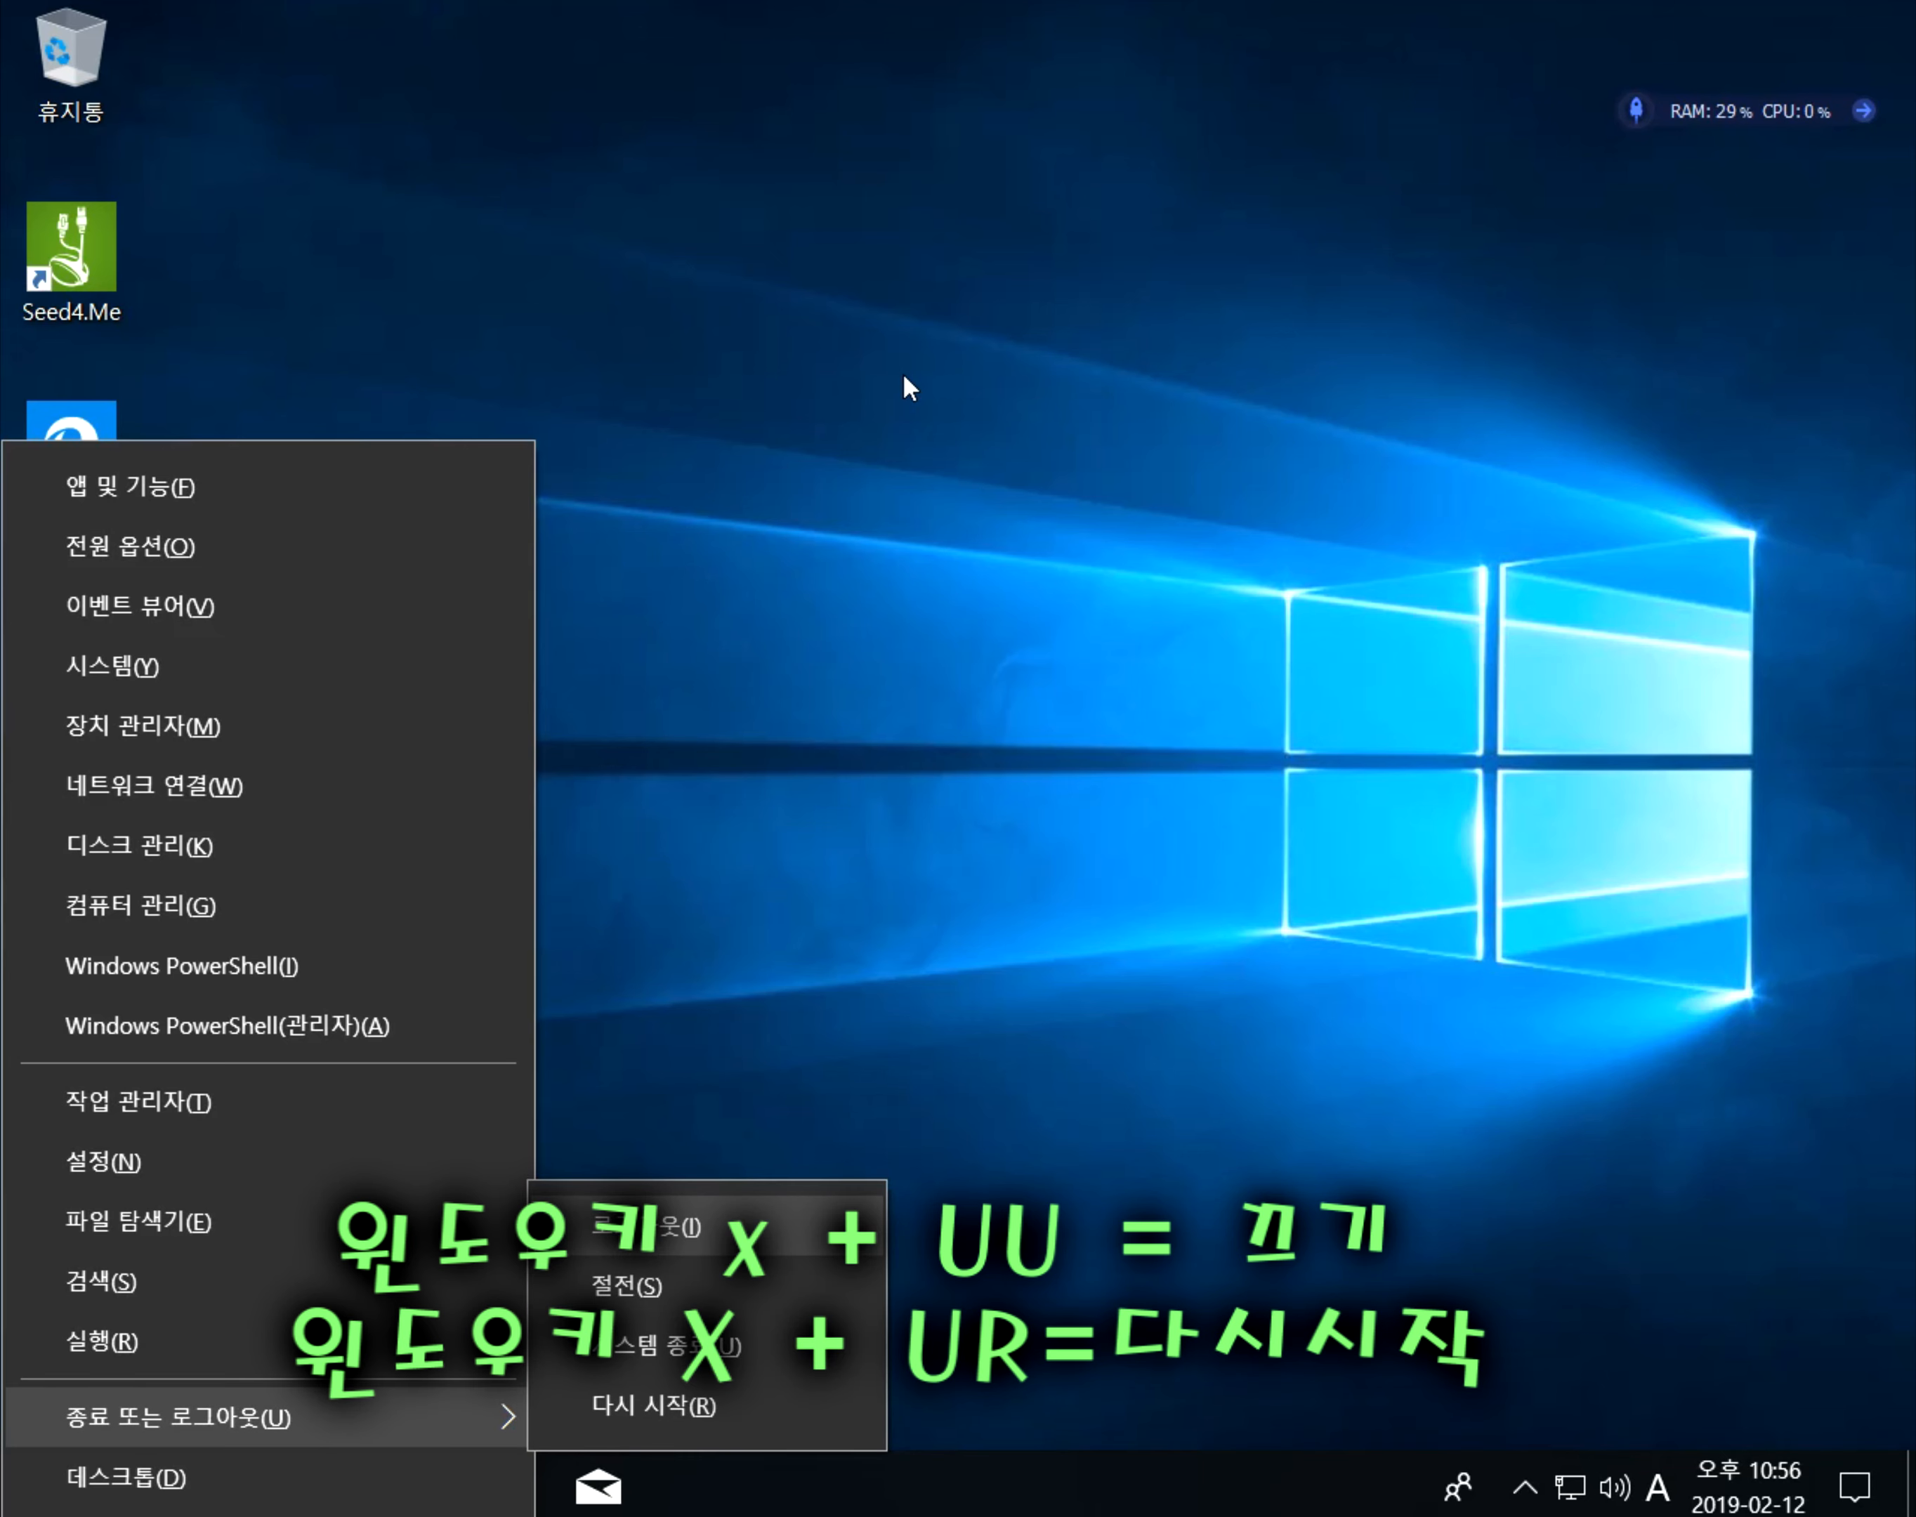
click(711, 1403)
key(super+x)
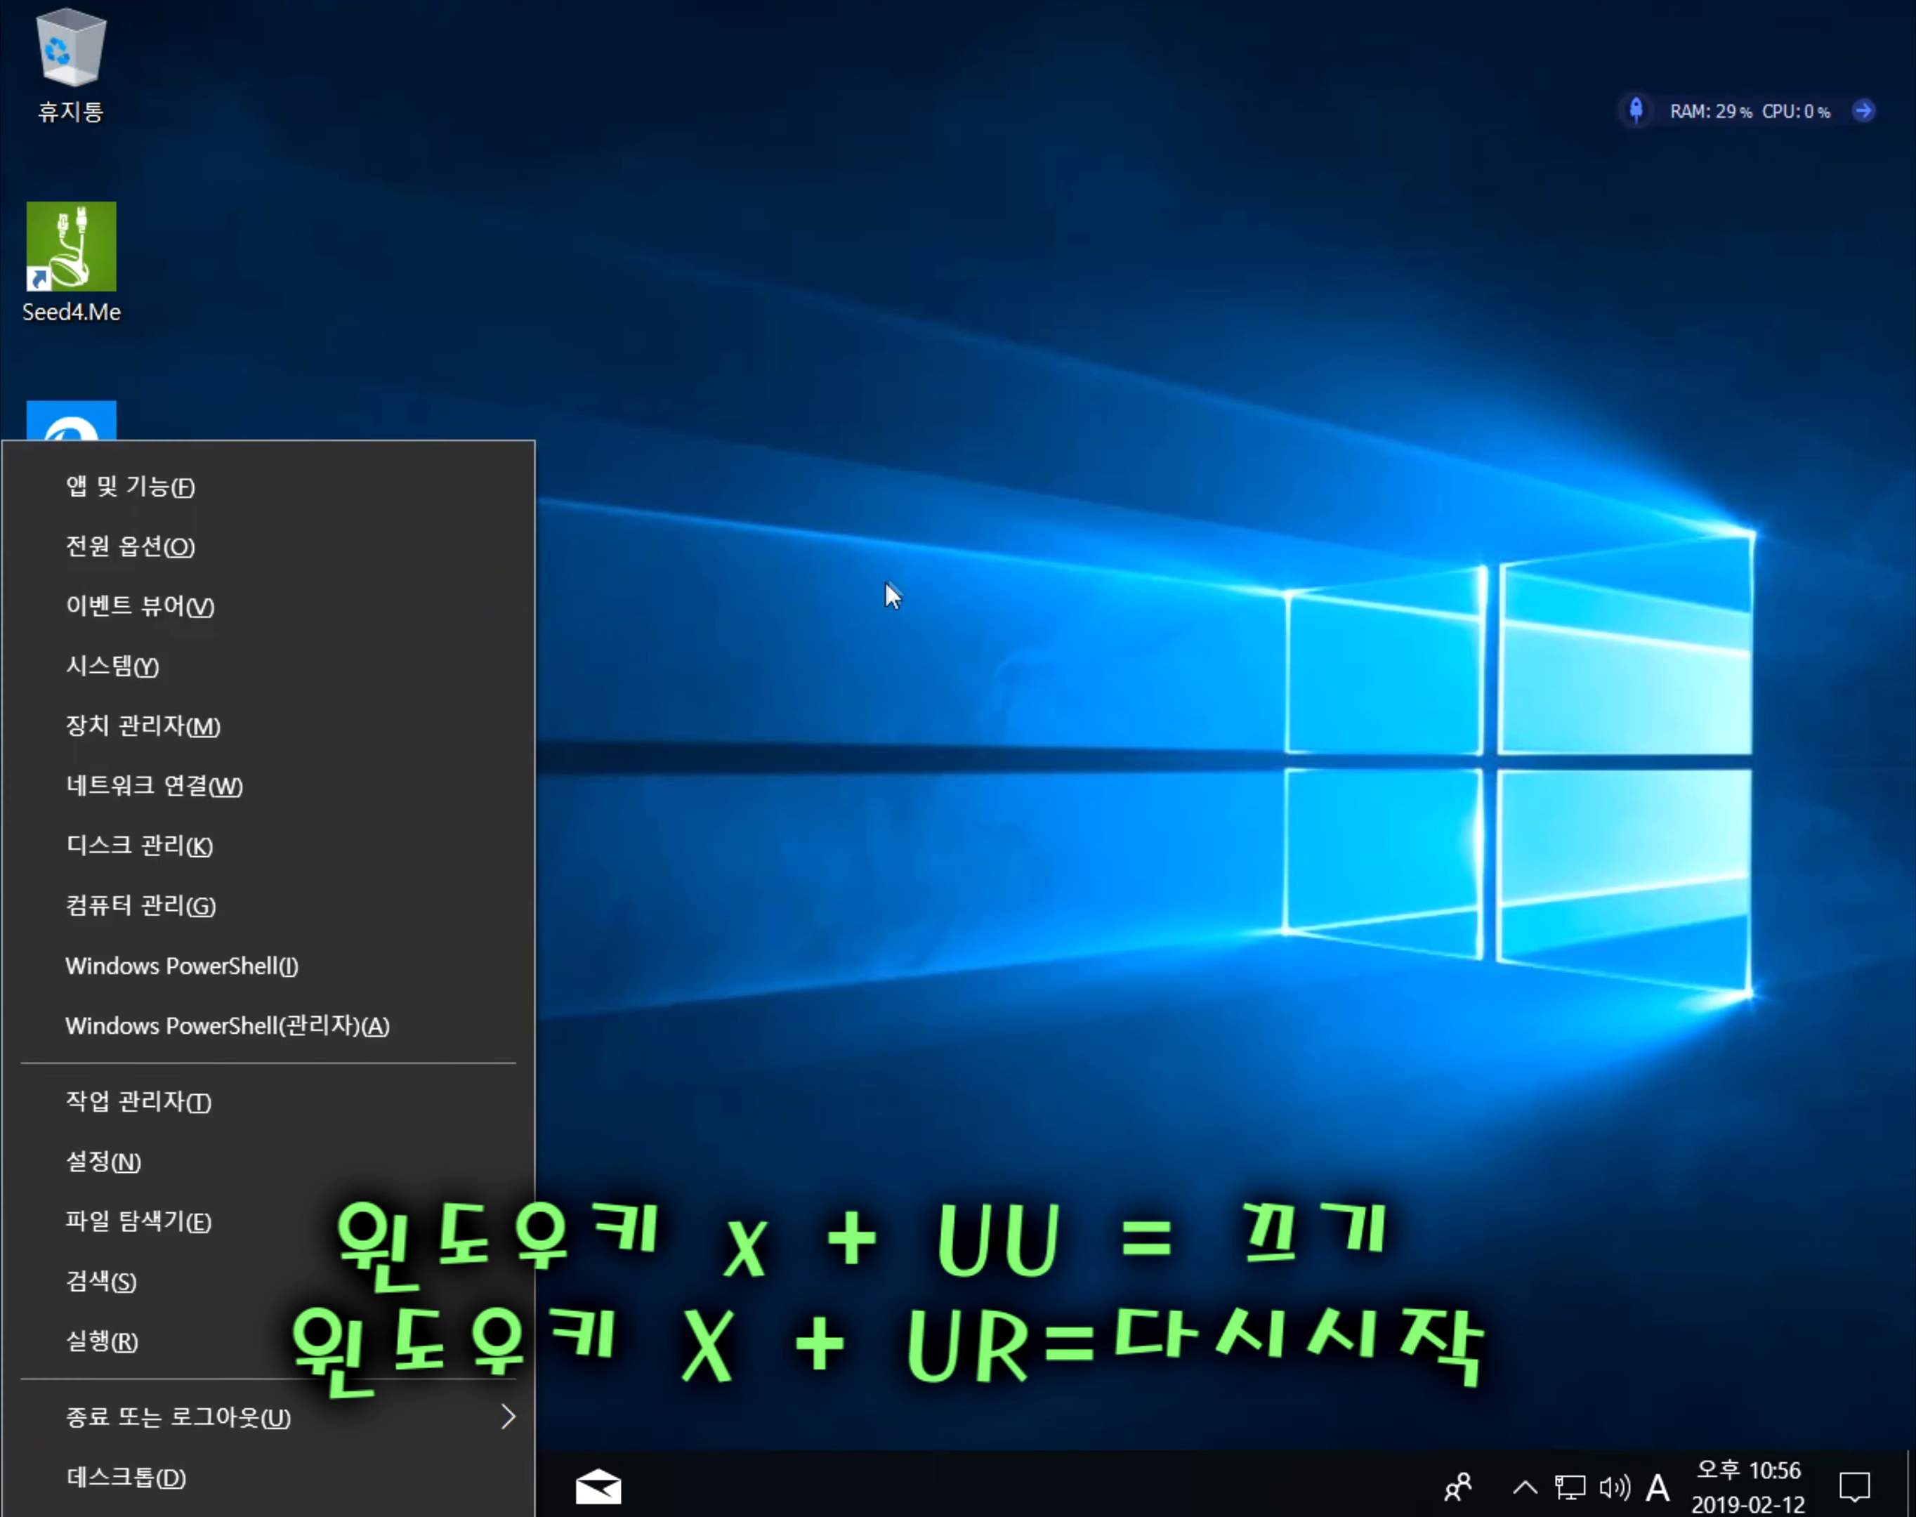
mouse_move(221, 1436)
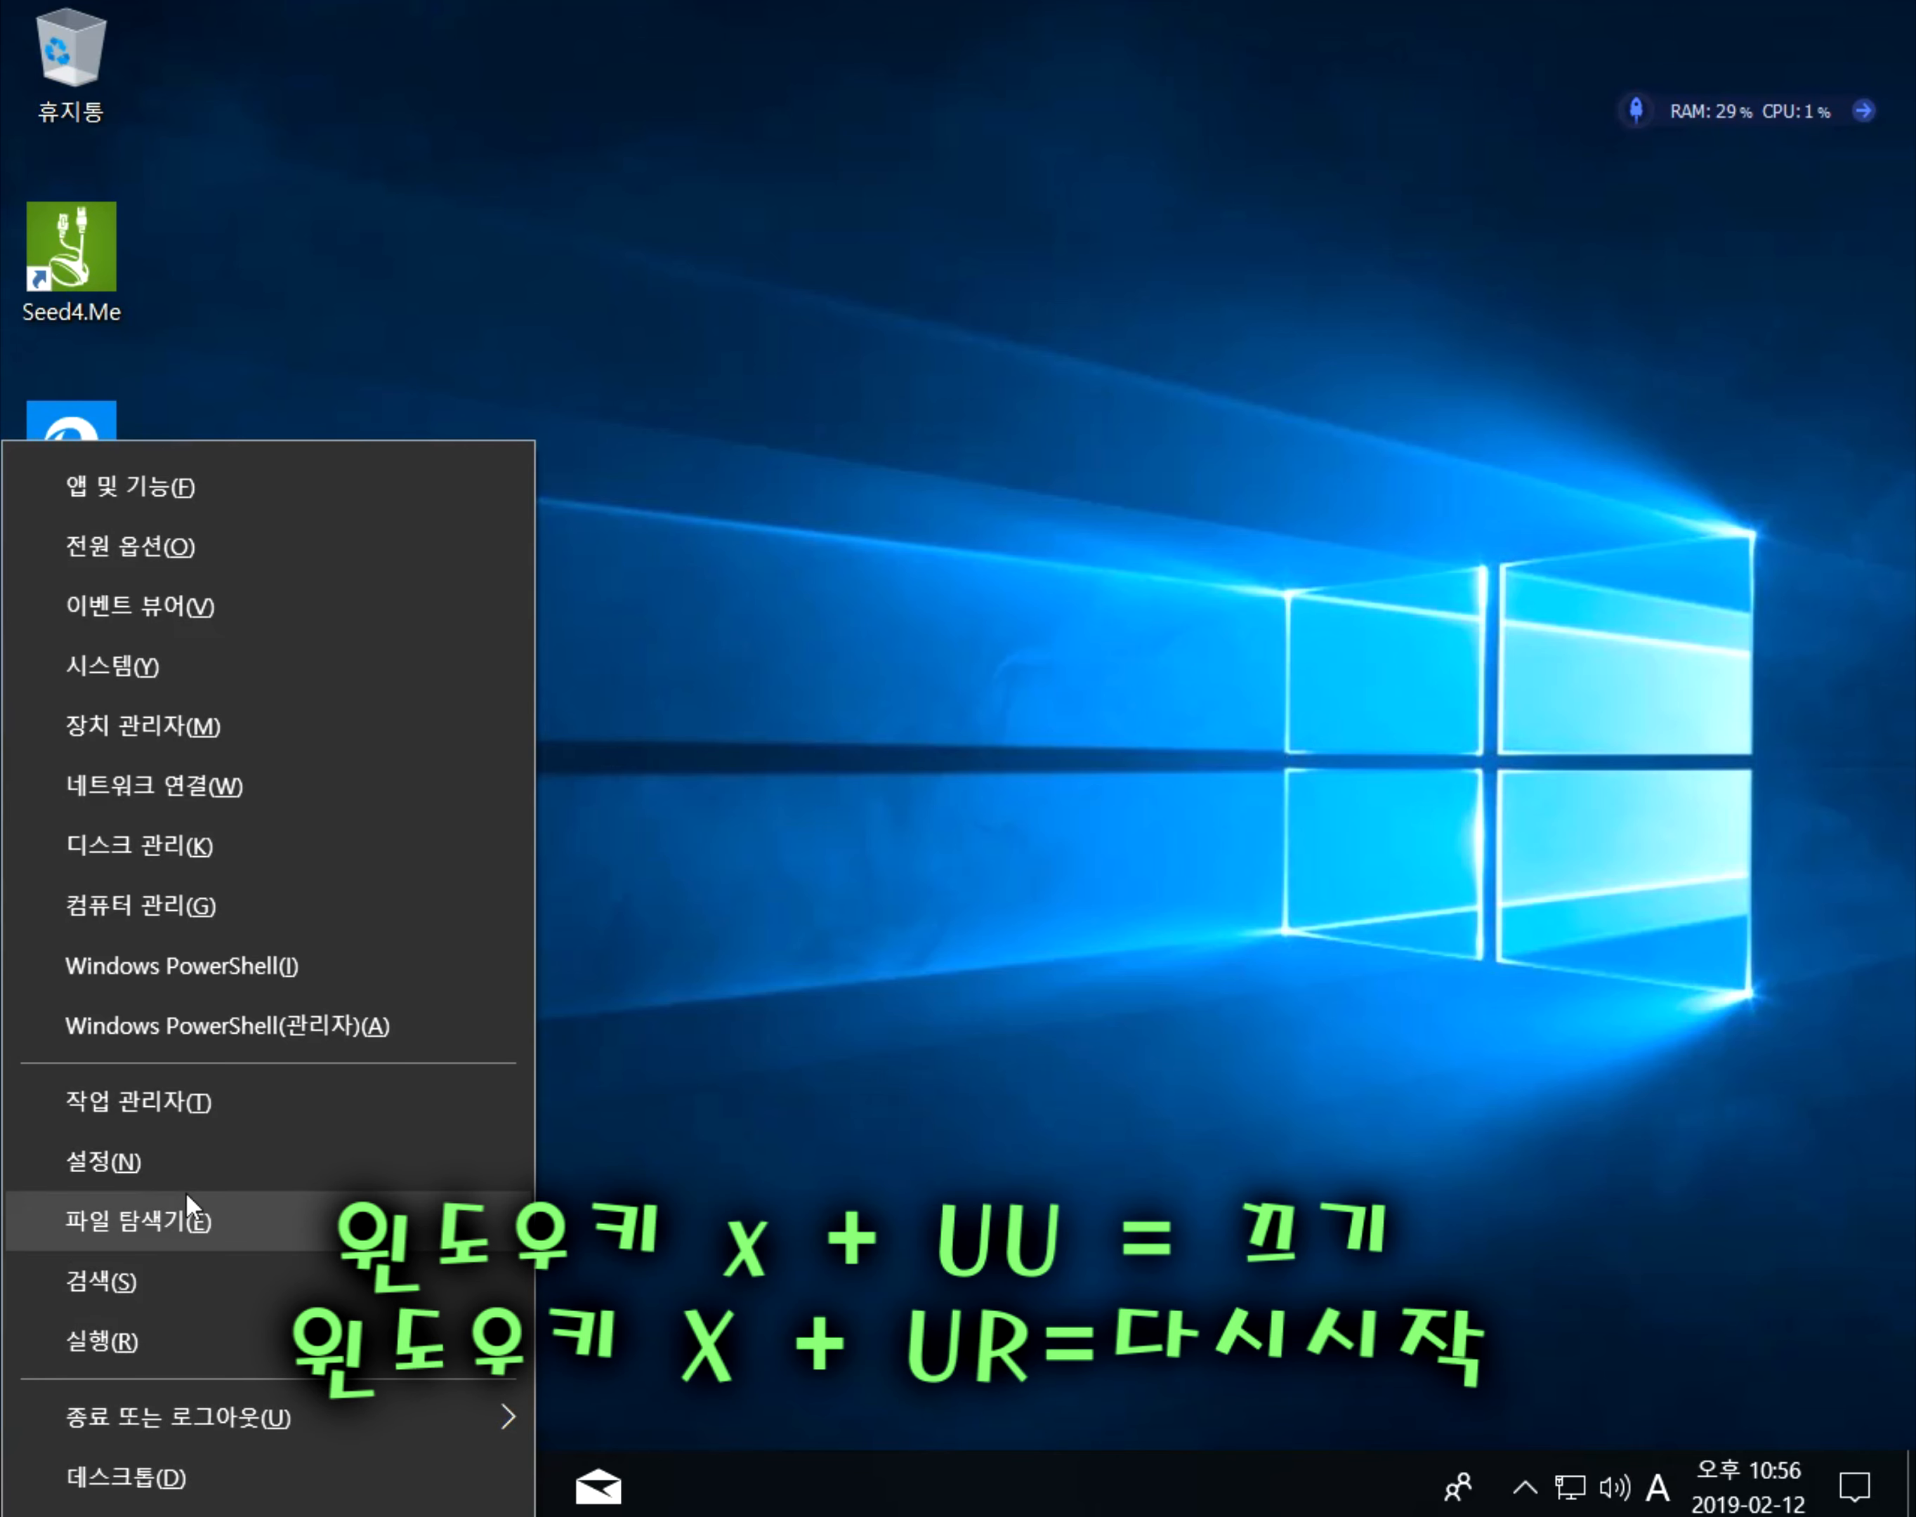
key(u)
mouse_move(518, 1427)
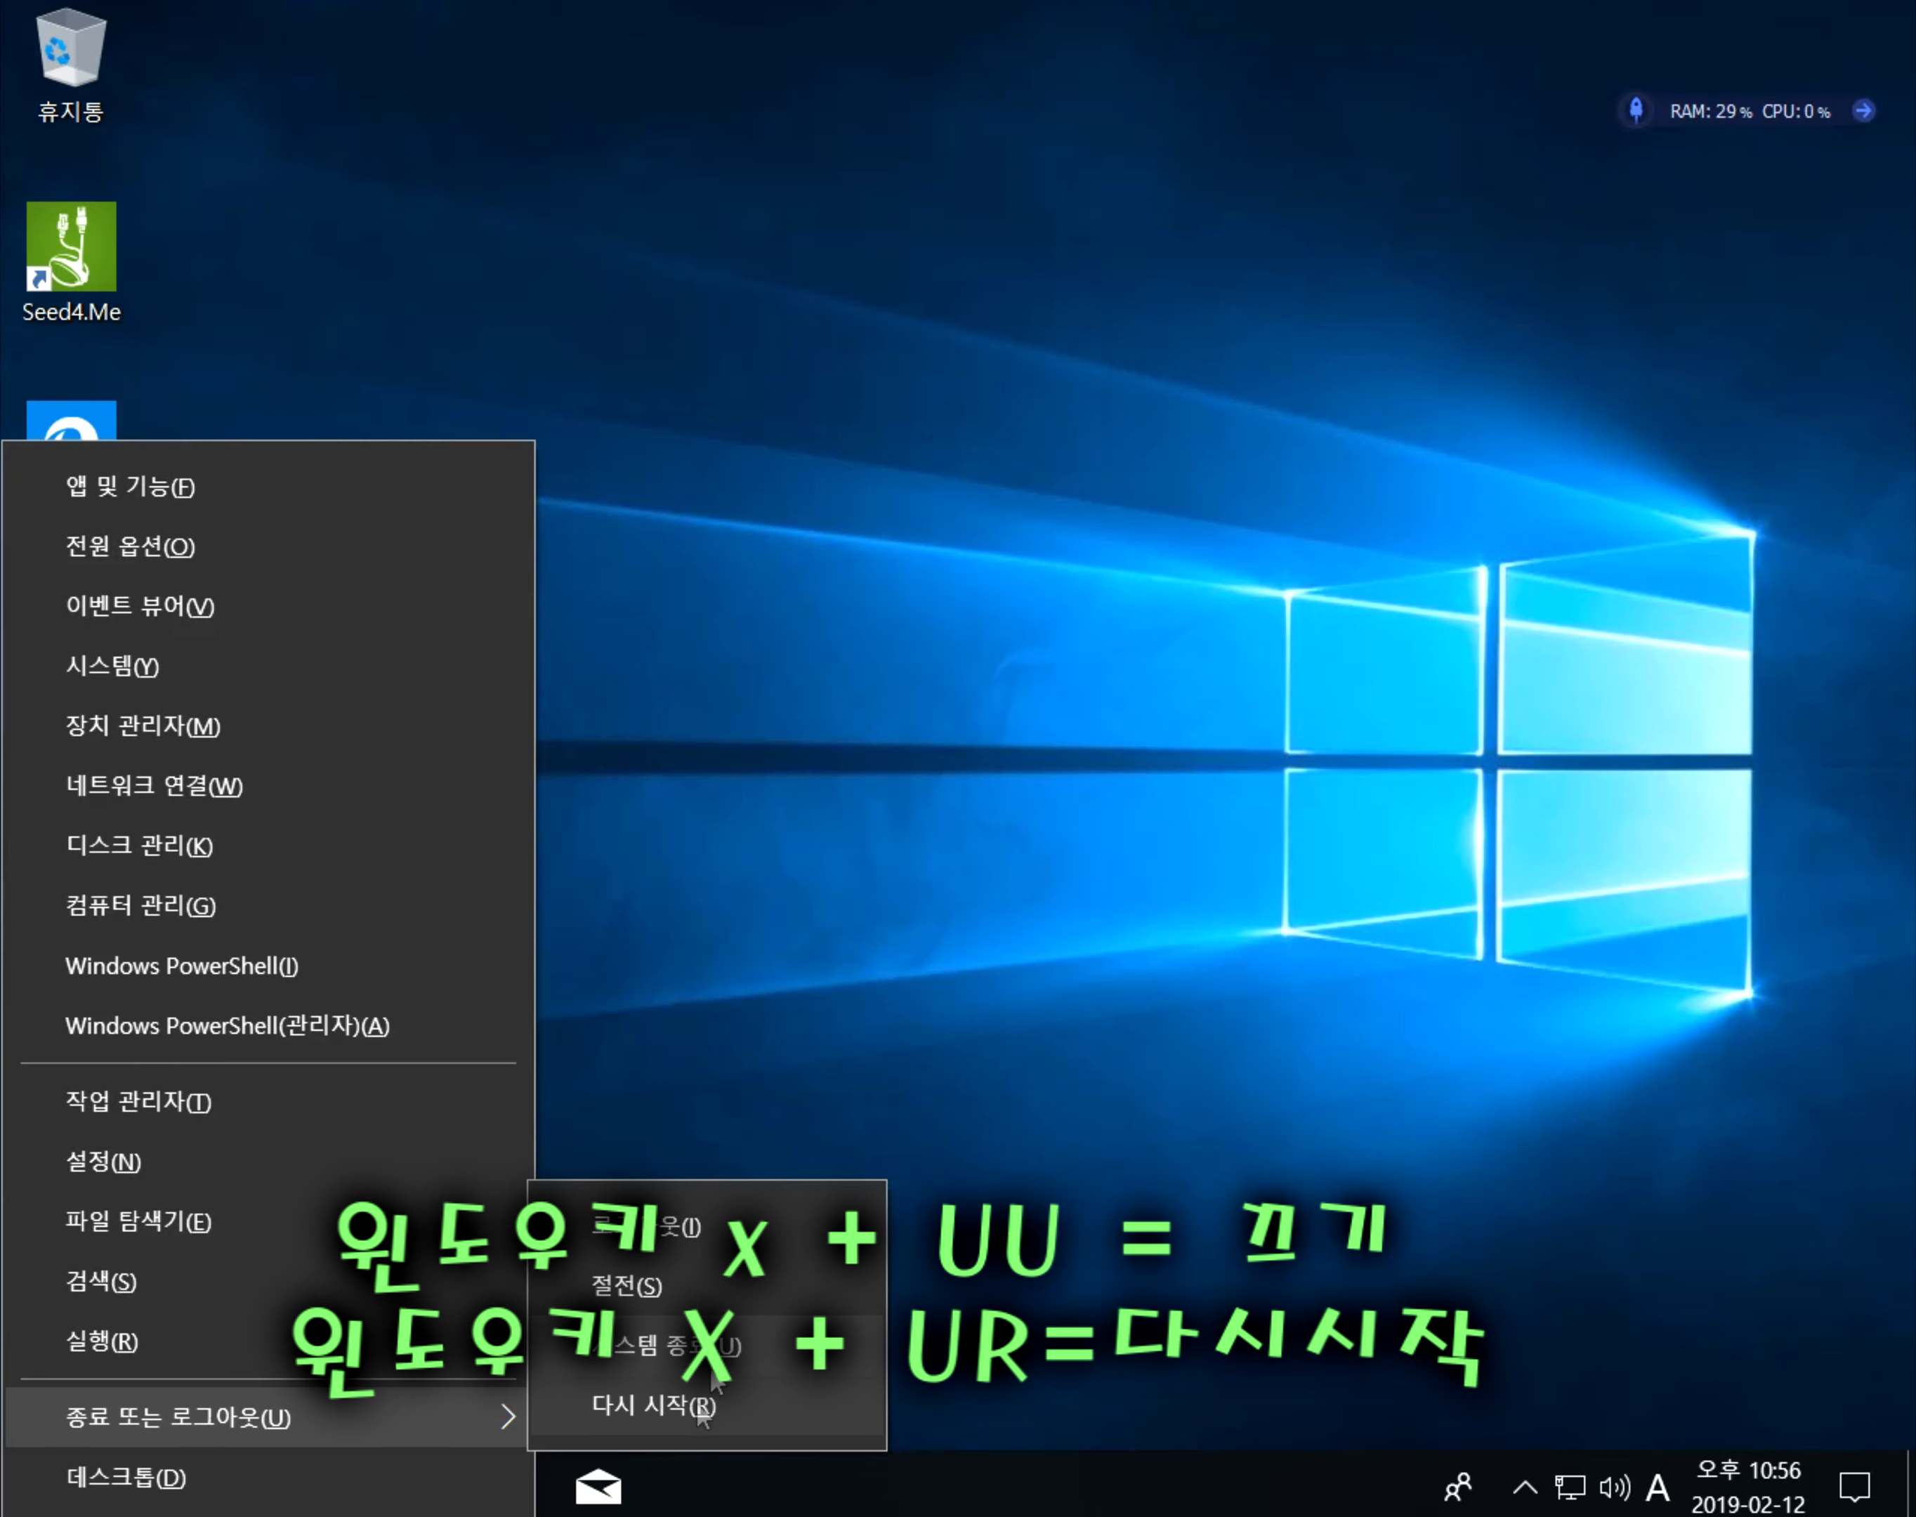
click(1148, 538)
Restart the computer so the registry change takes effect.
key(super+x)
key(u)
key(r)
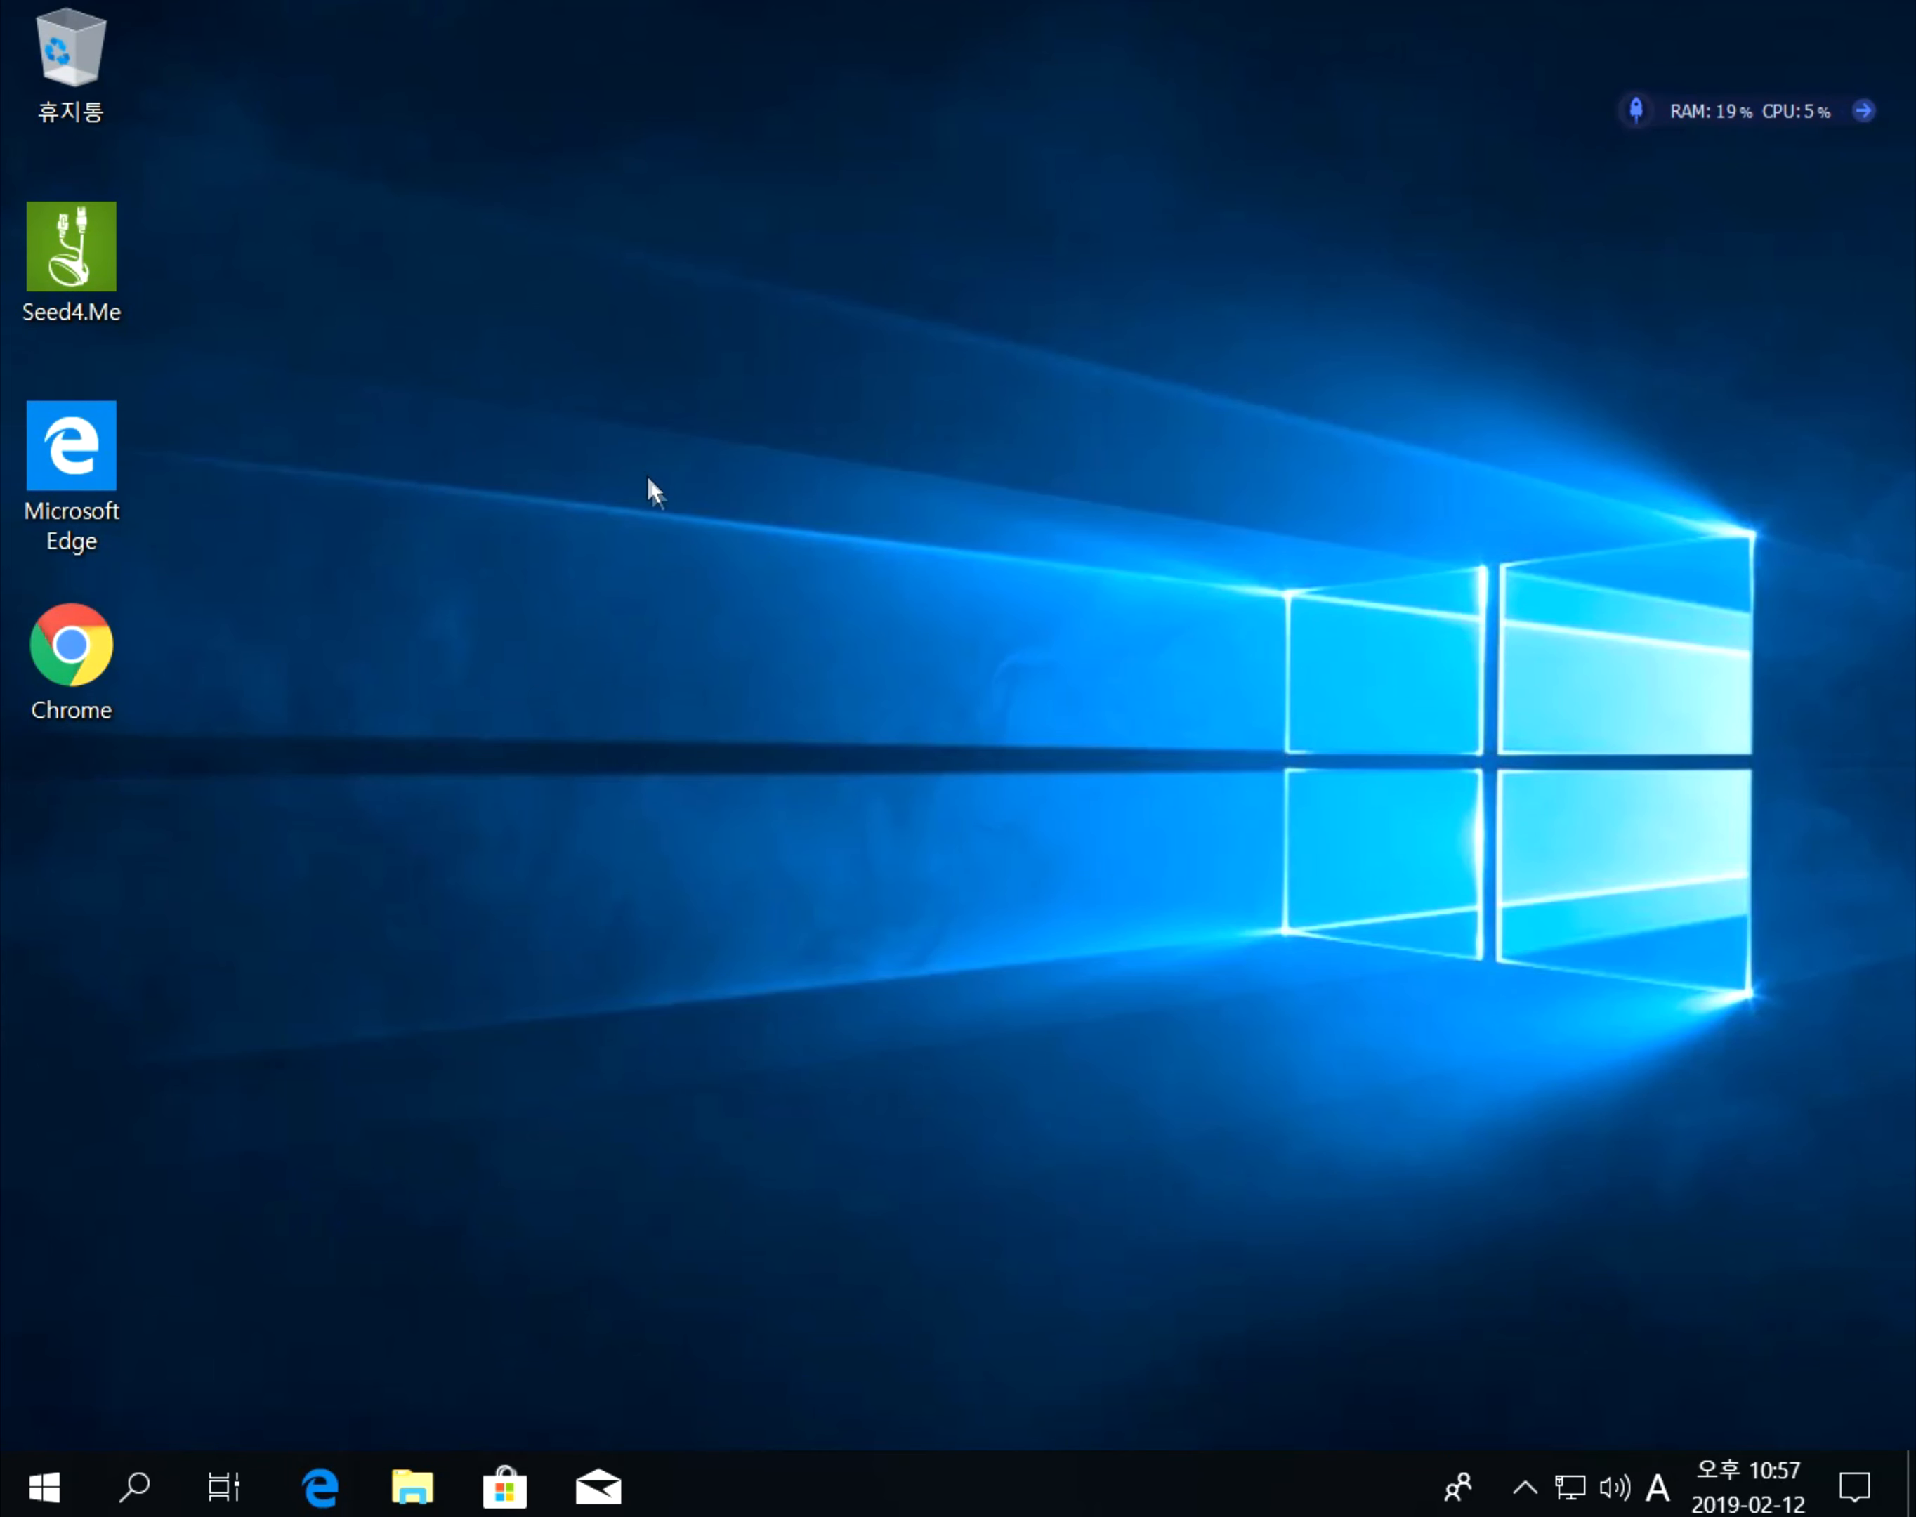
Examine the Chrome and PerfLogs shortcut icons in the 문서 folder for remaining arrows and close the window.
key(super+e)
click(369, 464)
click(1491, 450)
click(653, 742)
click(1564, 426)
click(709, 776)
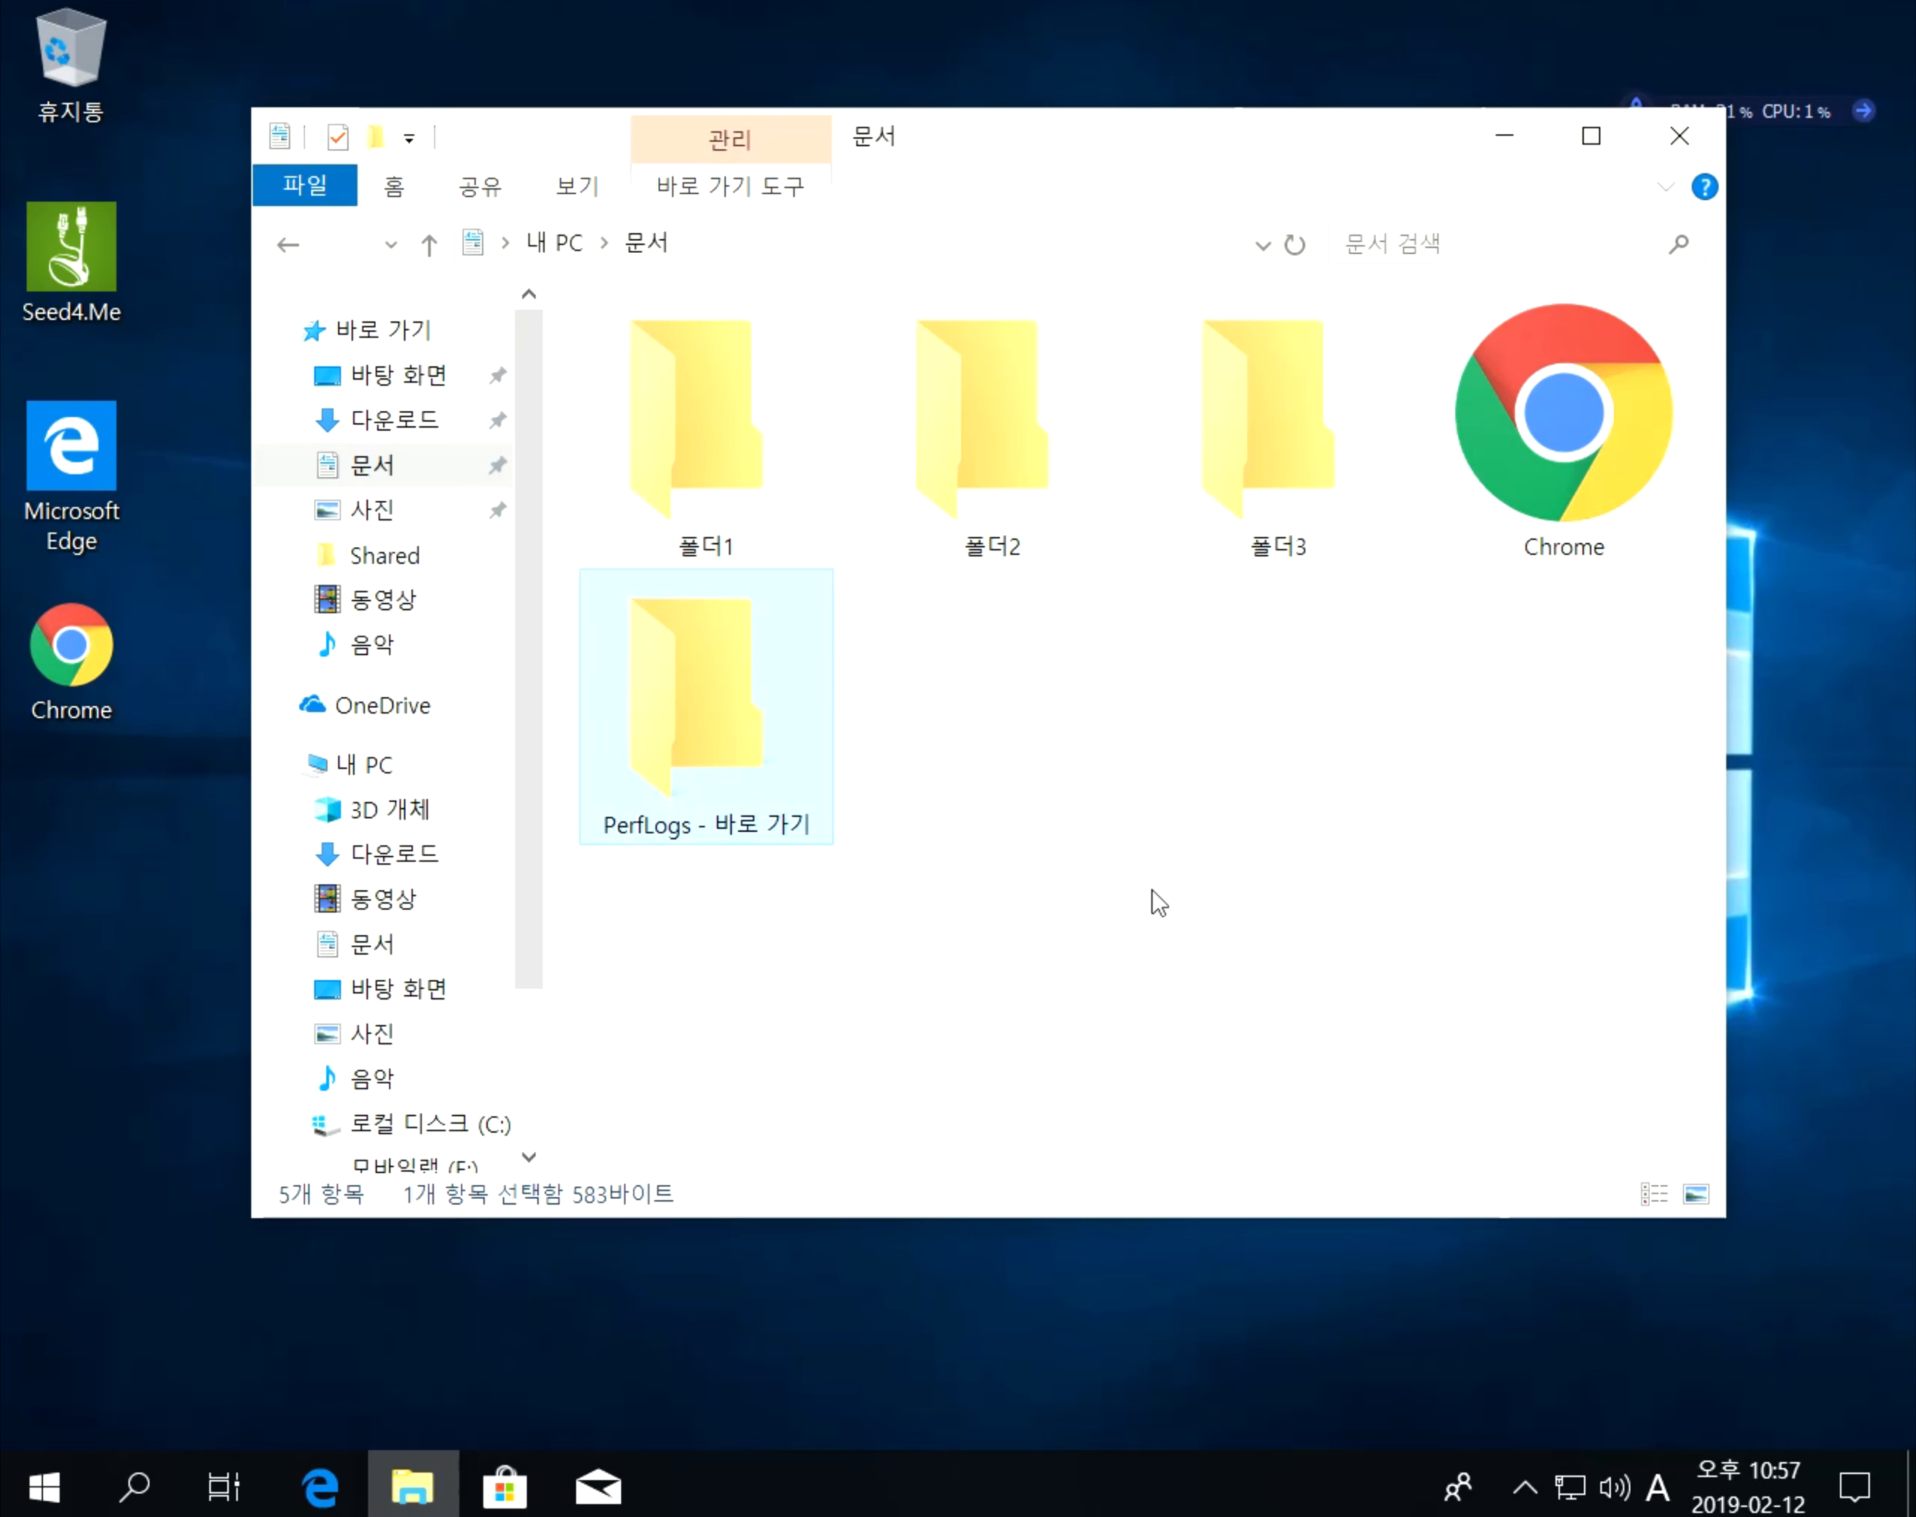
click(1152, 889)
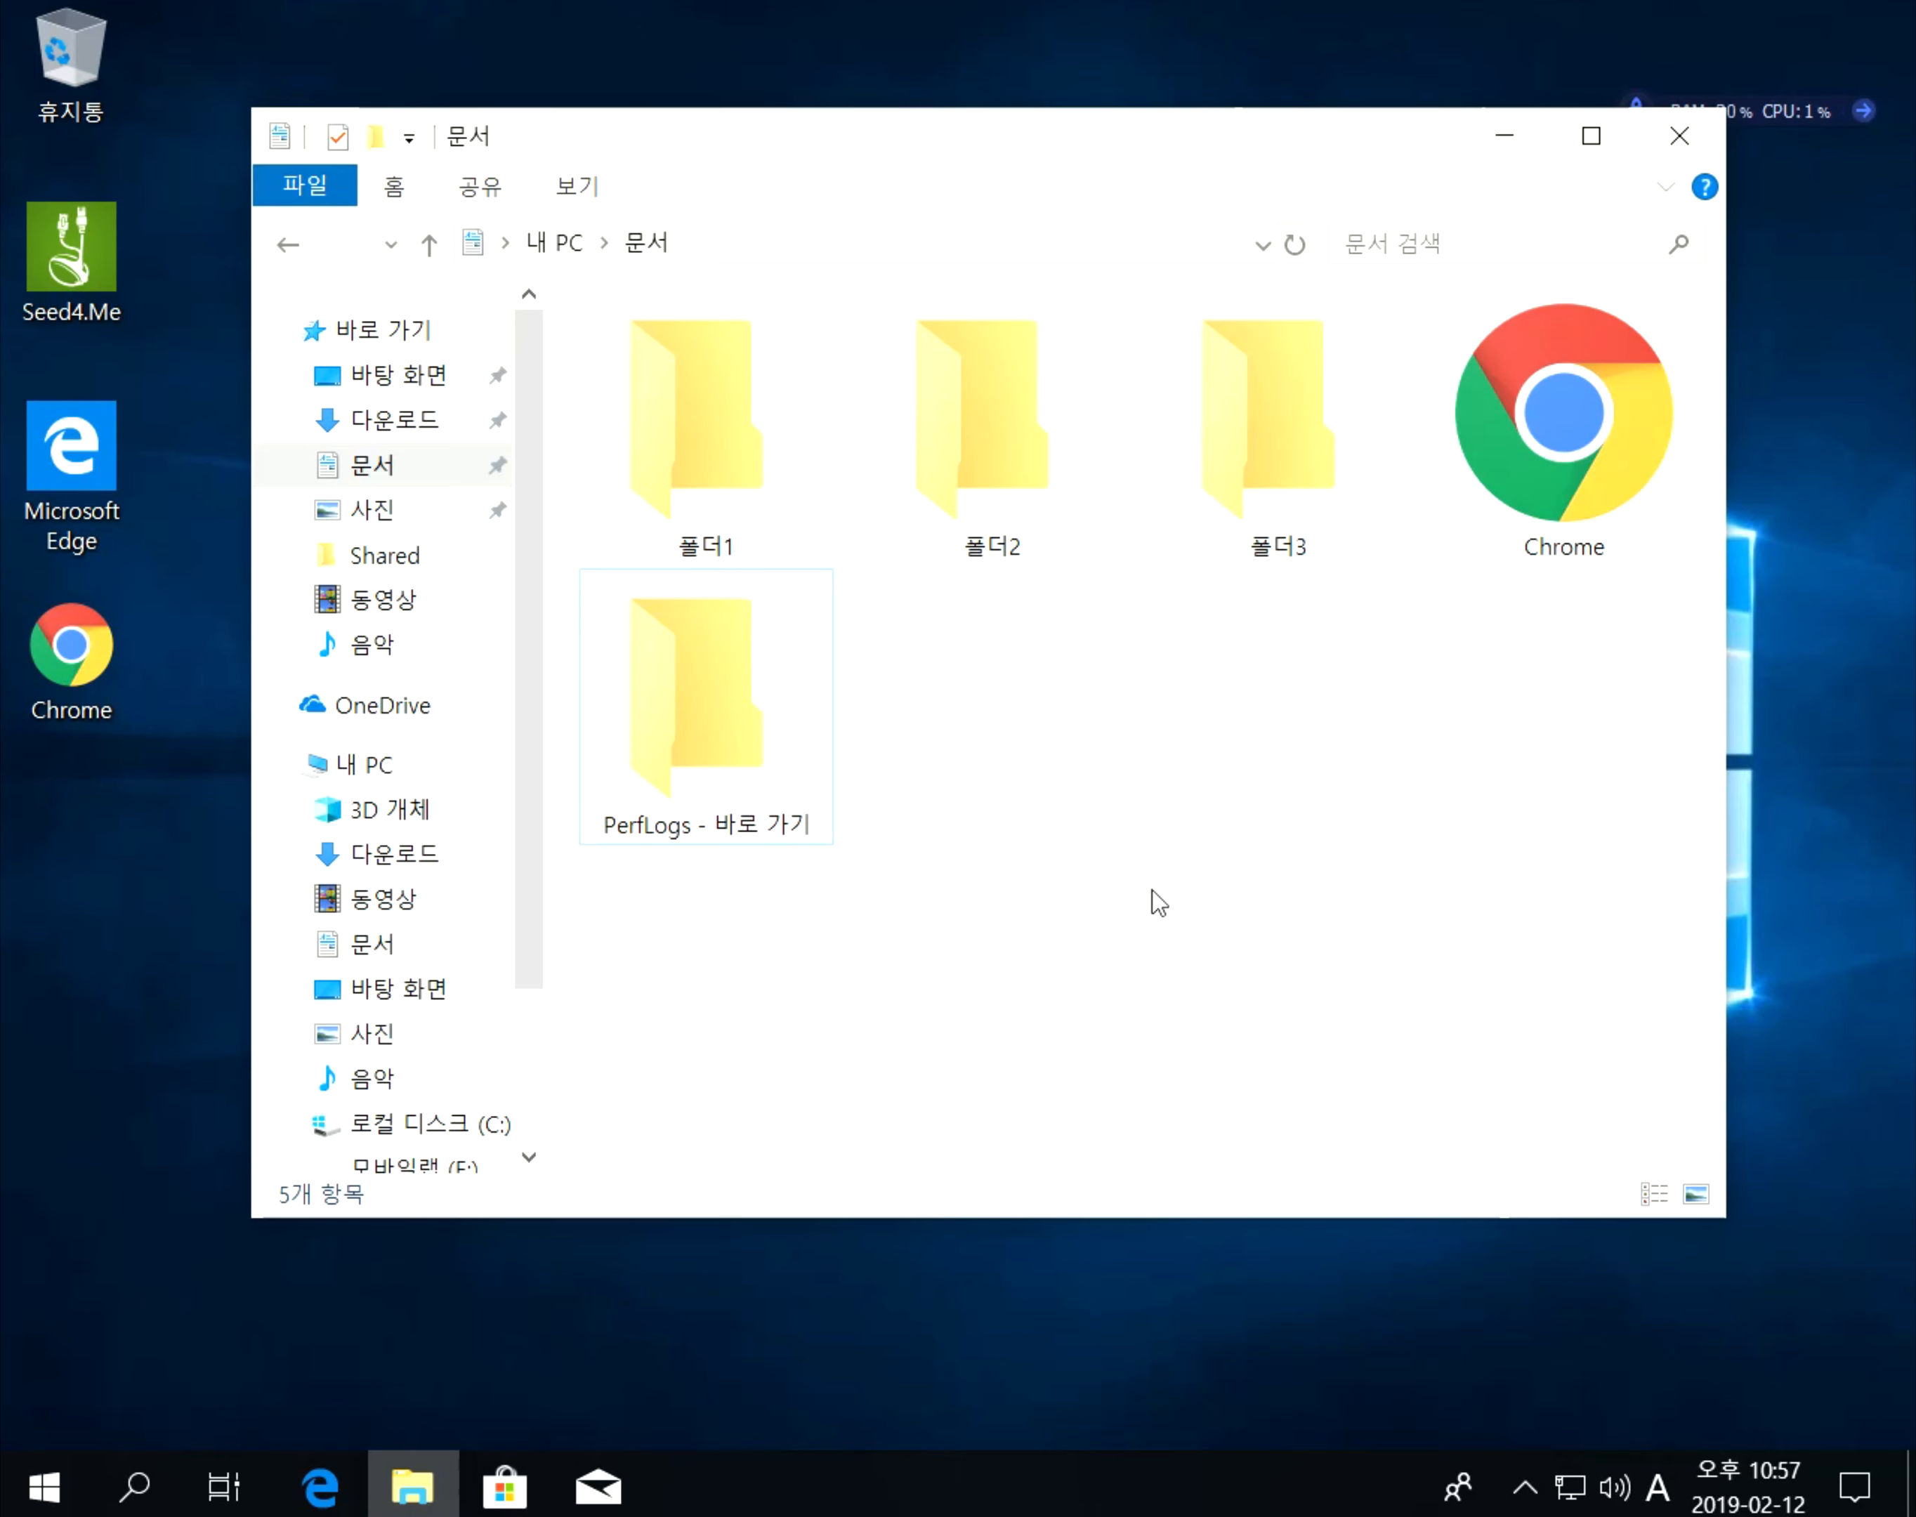
click(840, 779)
click(977, 738)
click(1630, 561)
click(1066, 693)
click(810, 738)
click(1104, 820)
click(1575, 497)
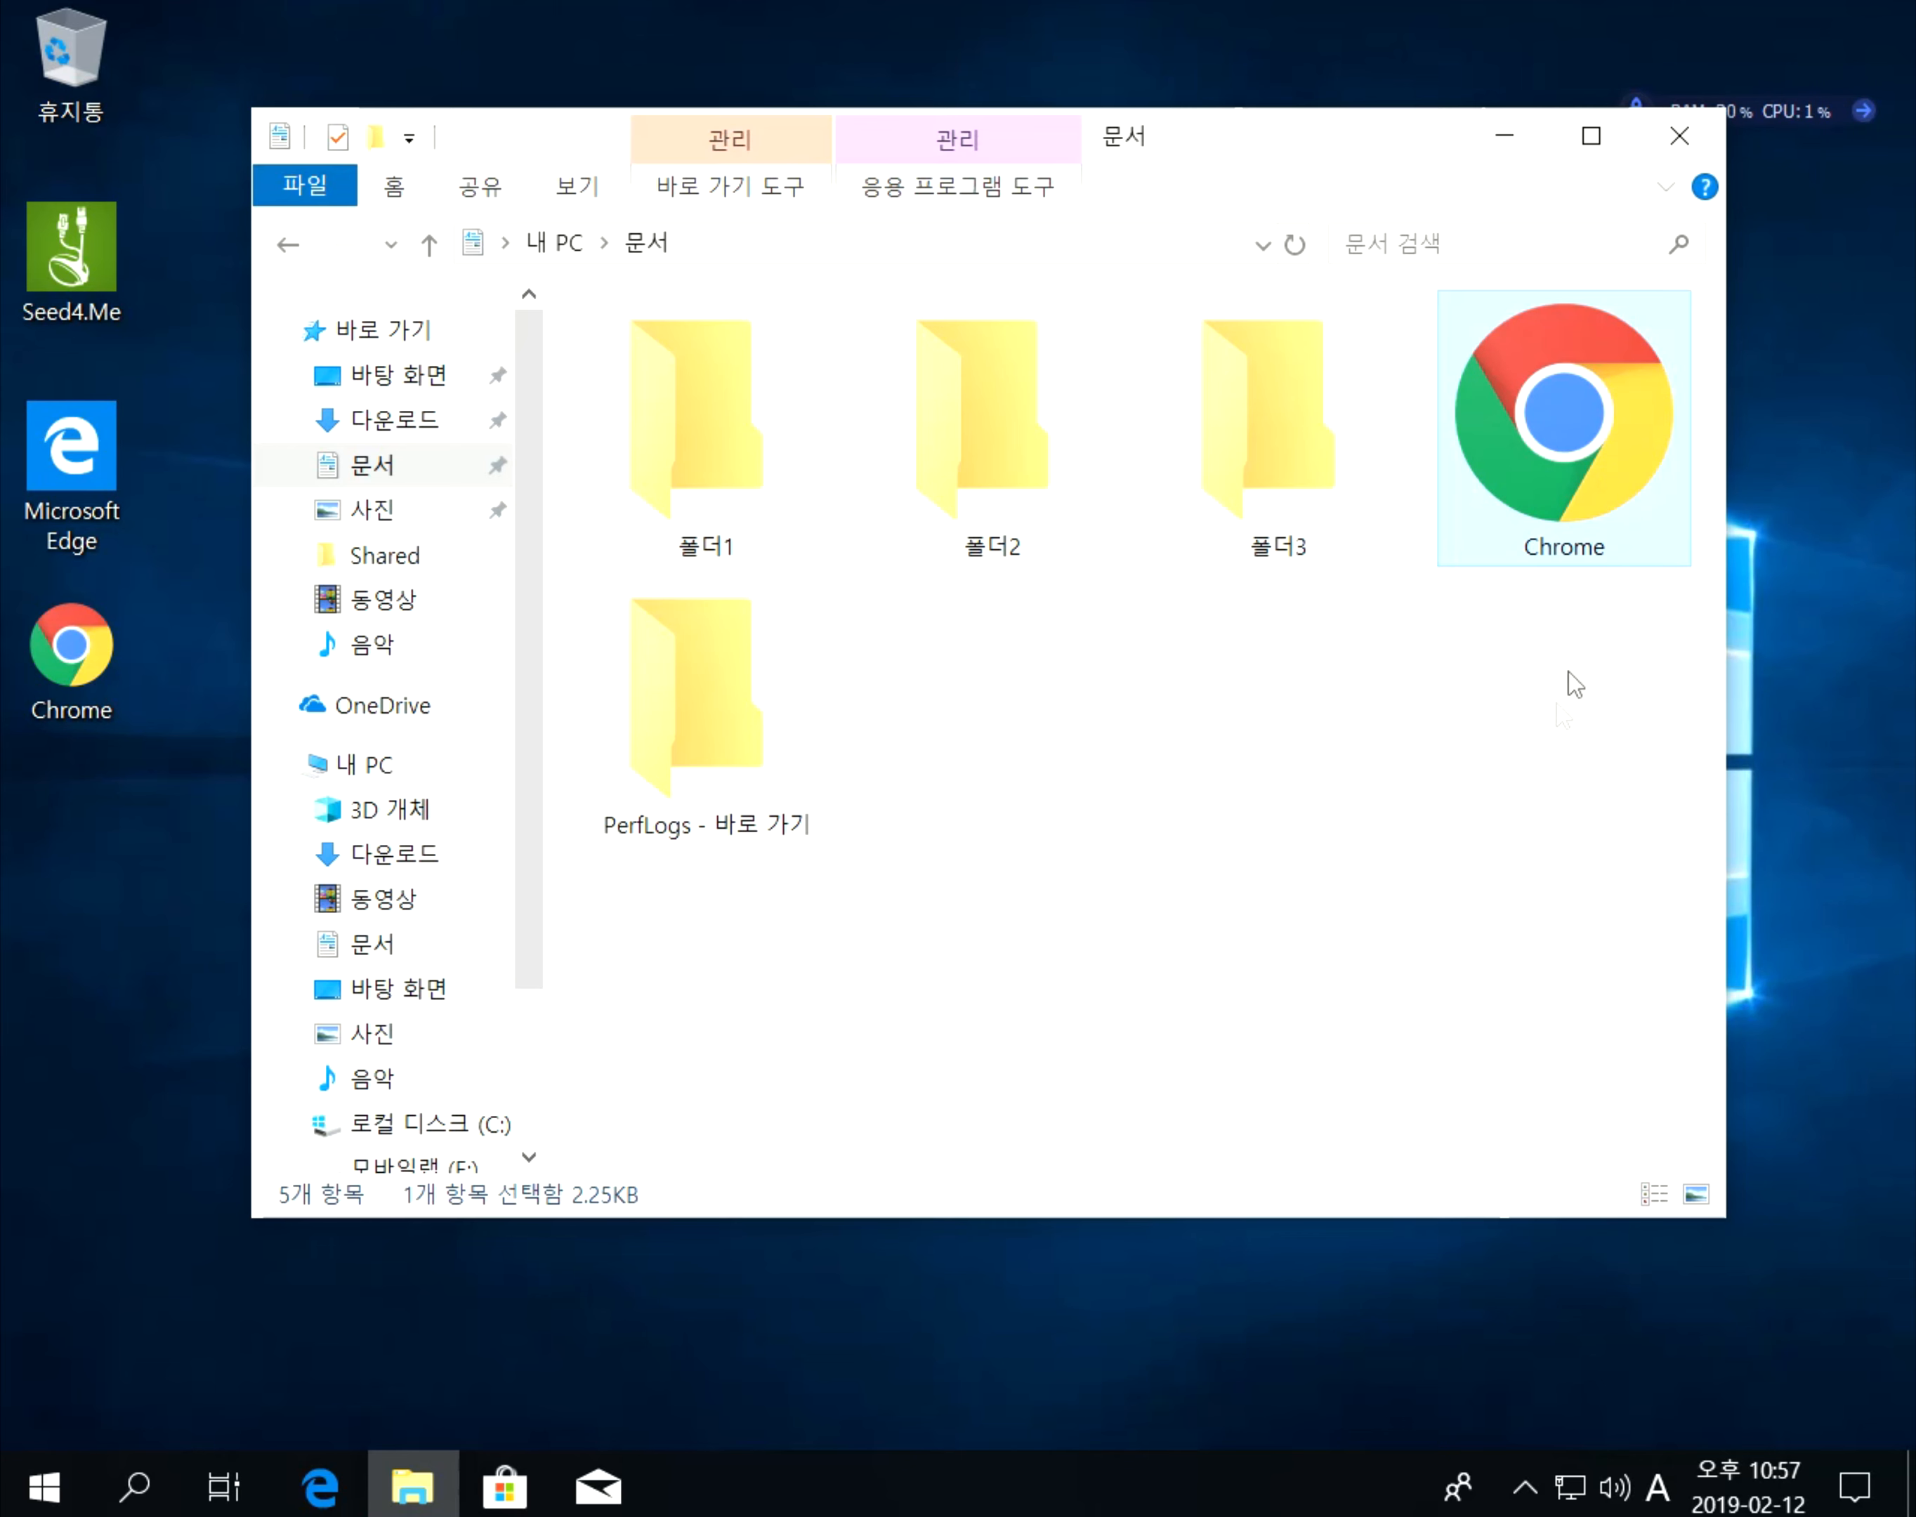
click(706, 769)
click(633, 520)
click(760, 781)
click(881, 496)
click(1368, 427)
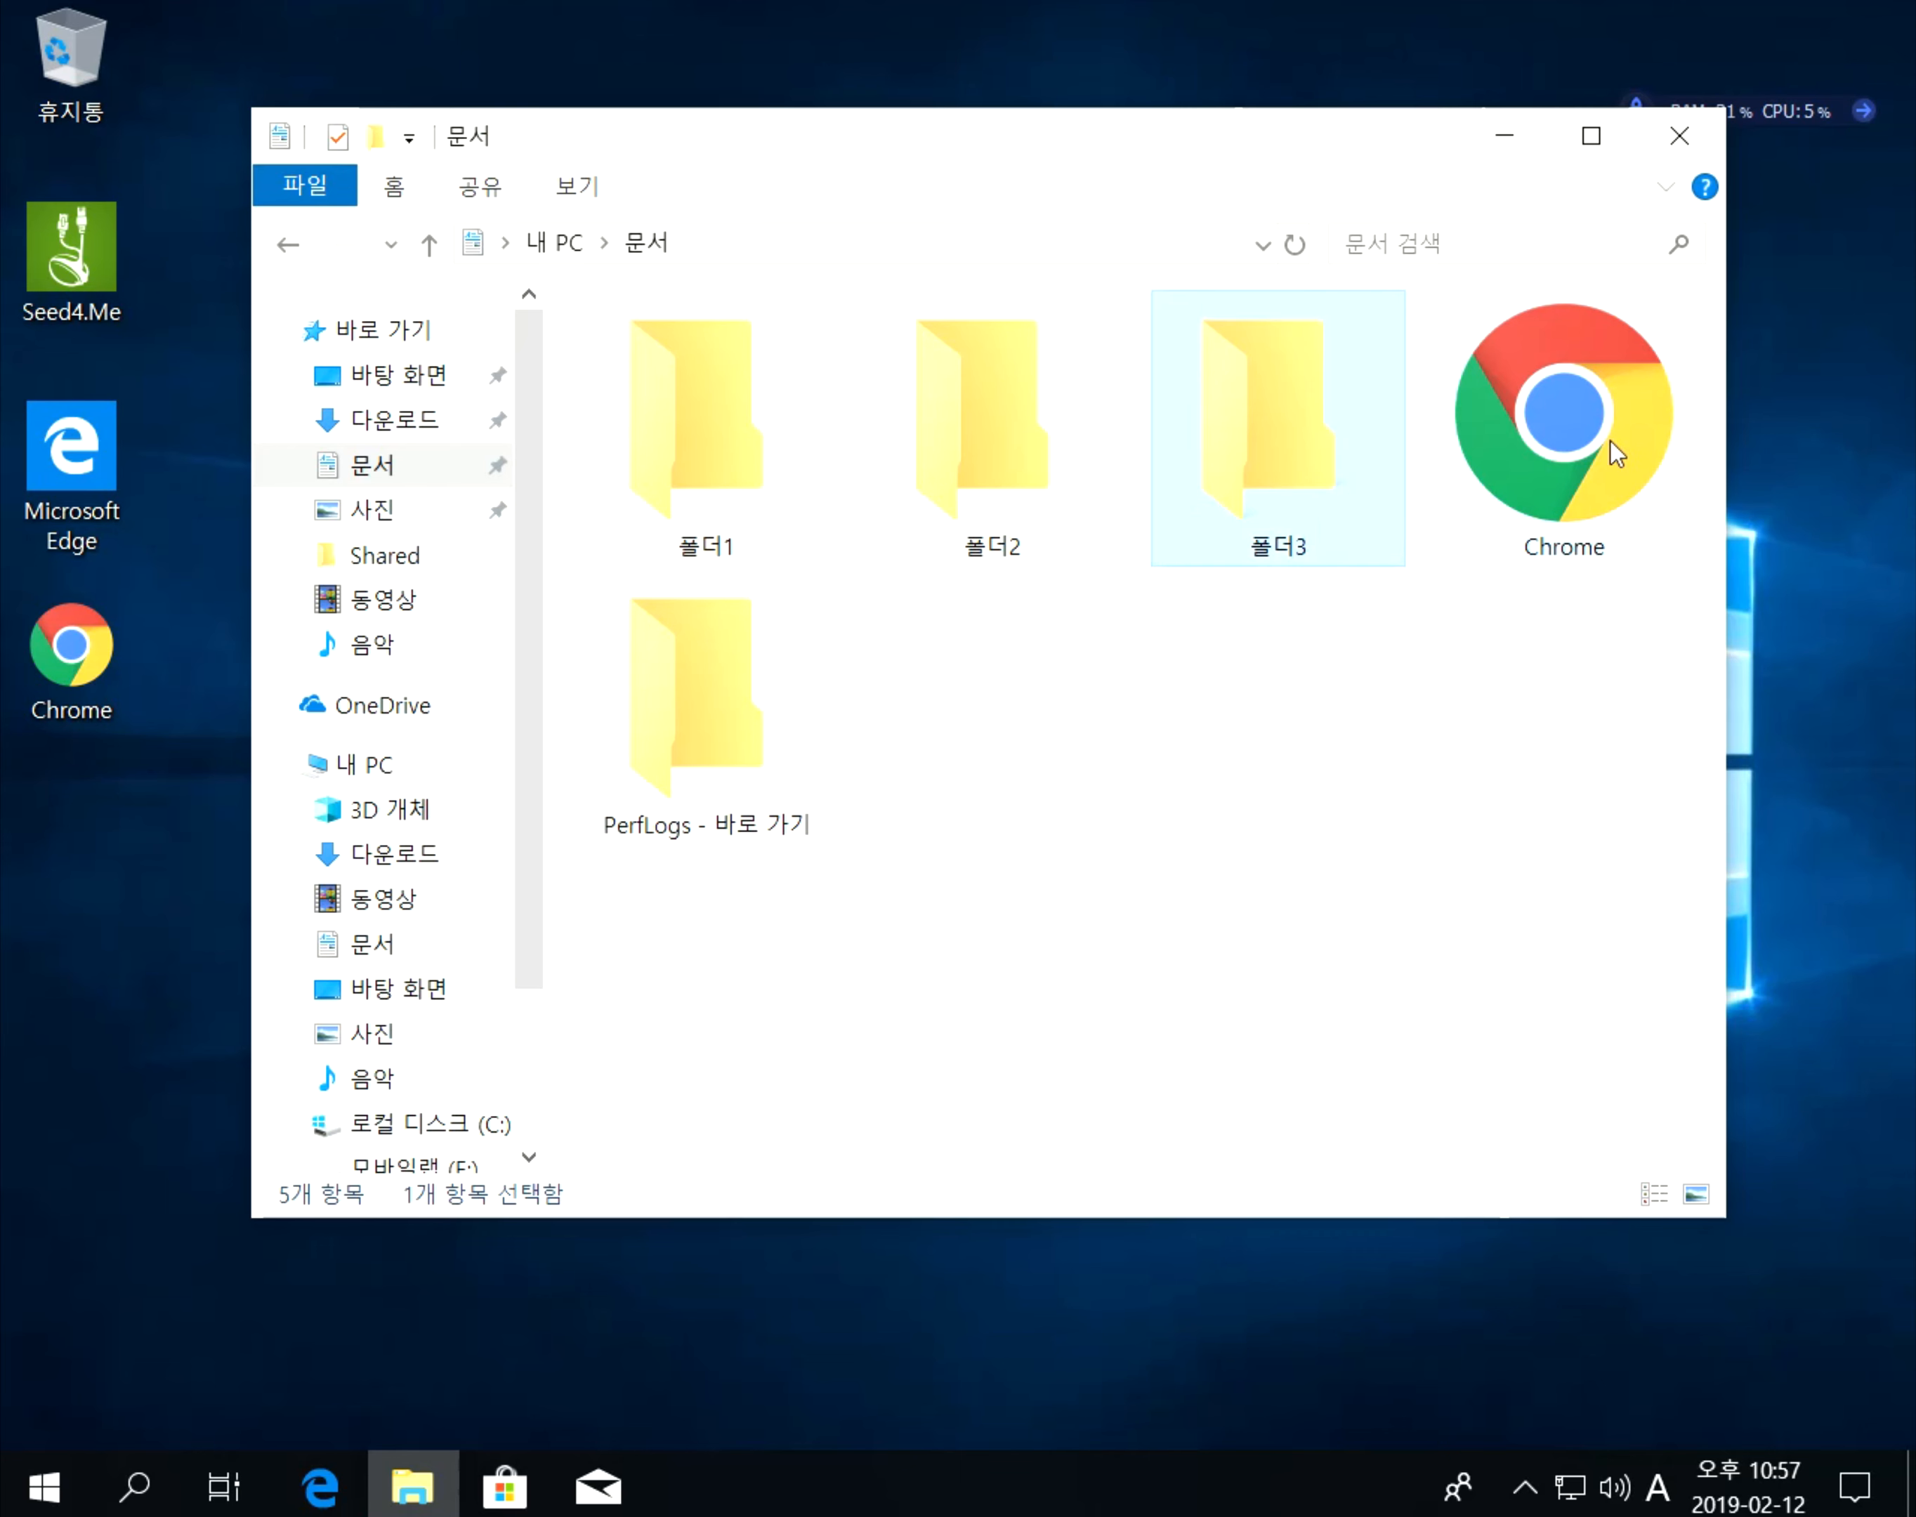
click(1612, 453)
click(754, 739)
click(1072, 936)
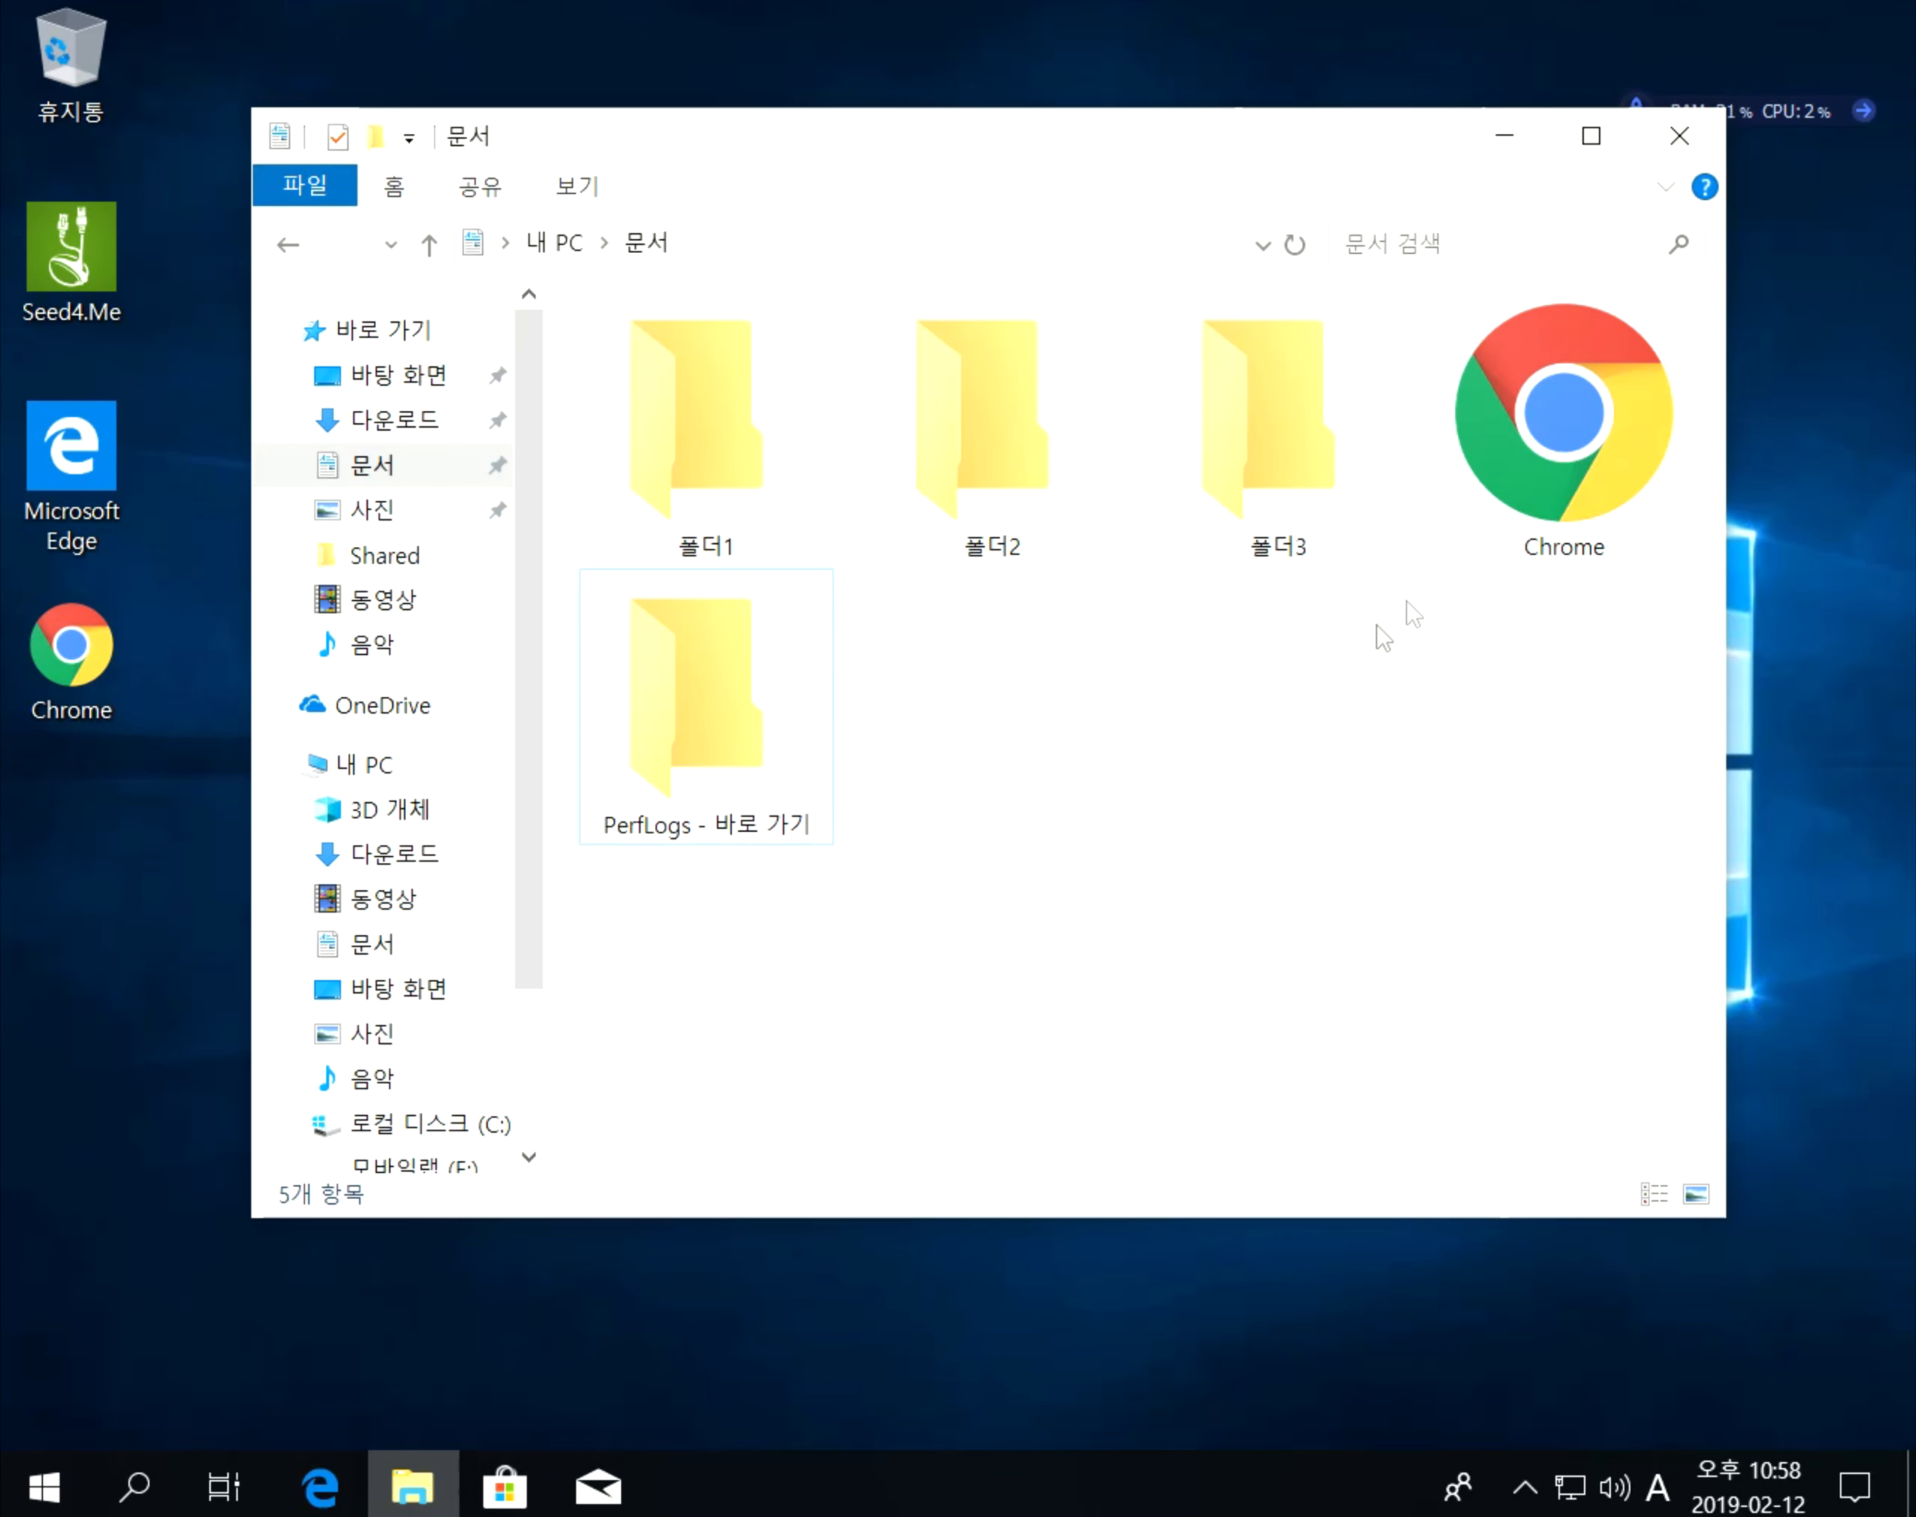
click(1522, 458)
click(726, 792)
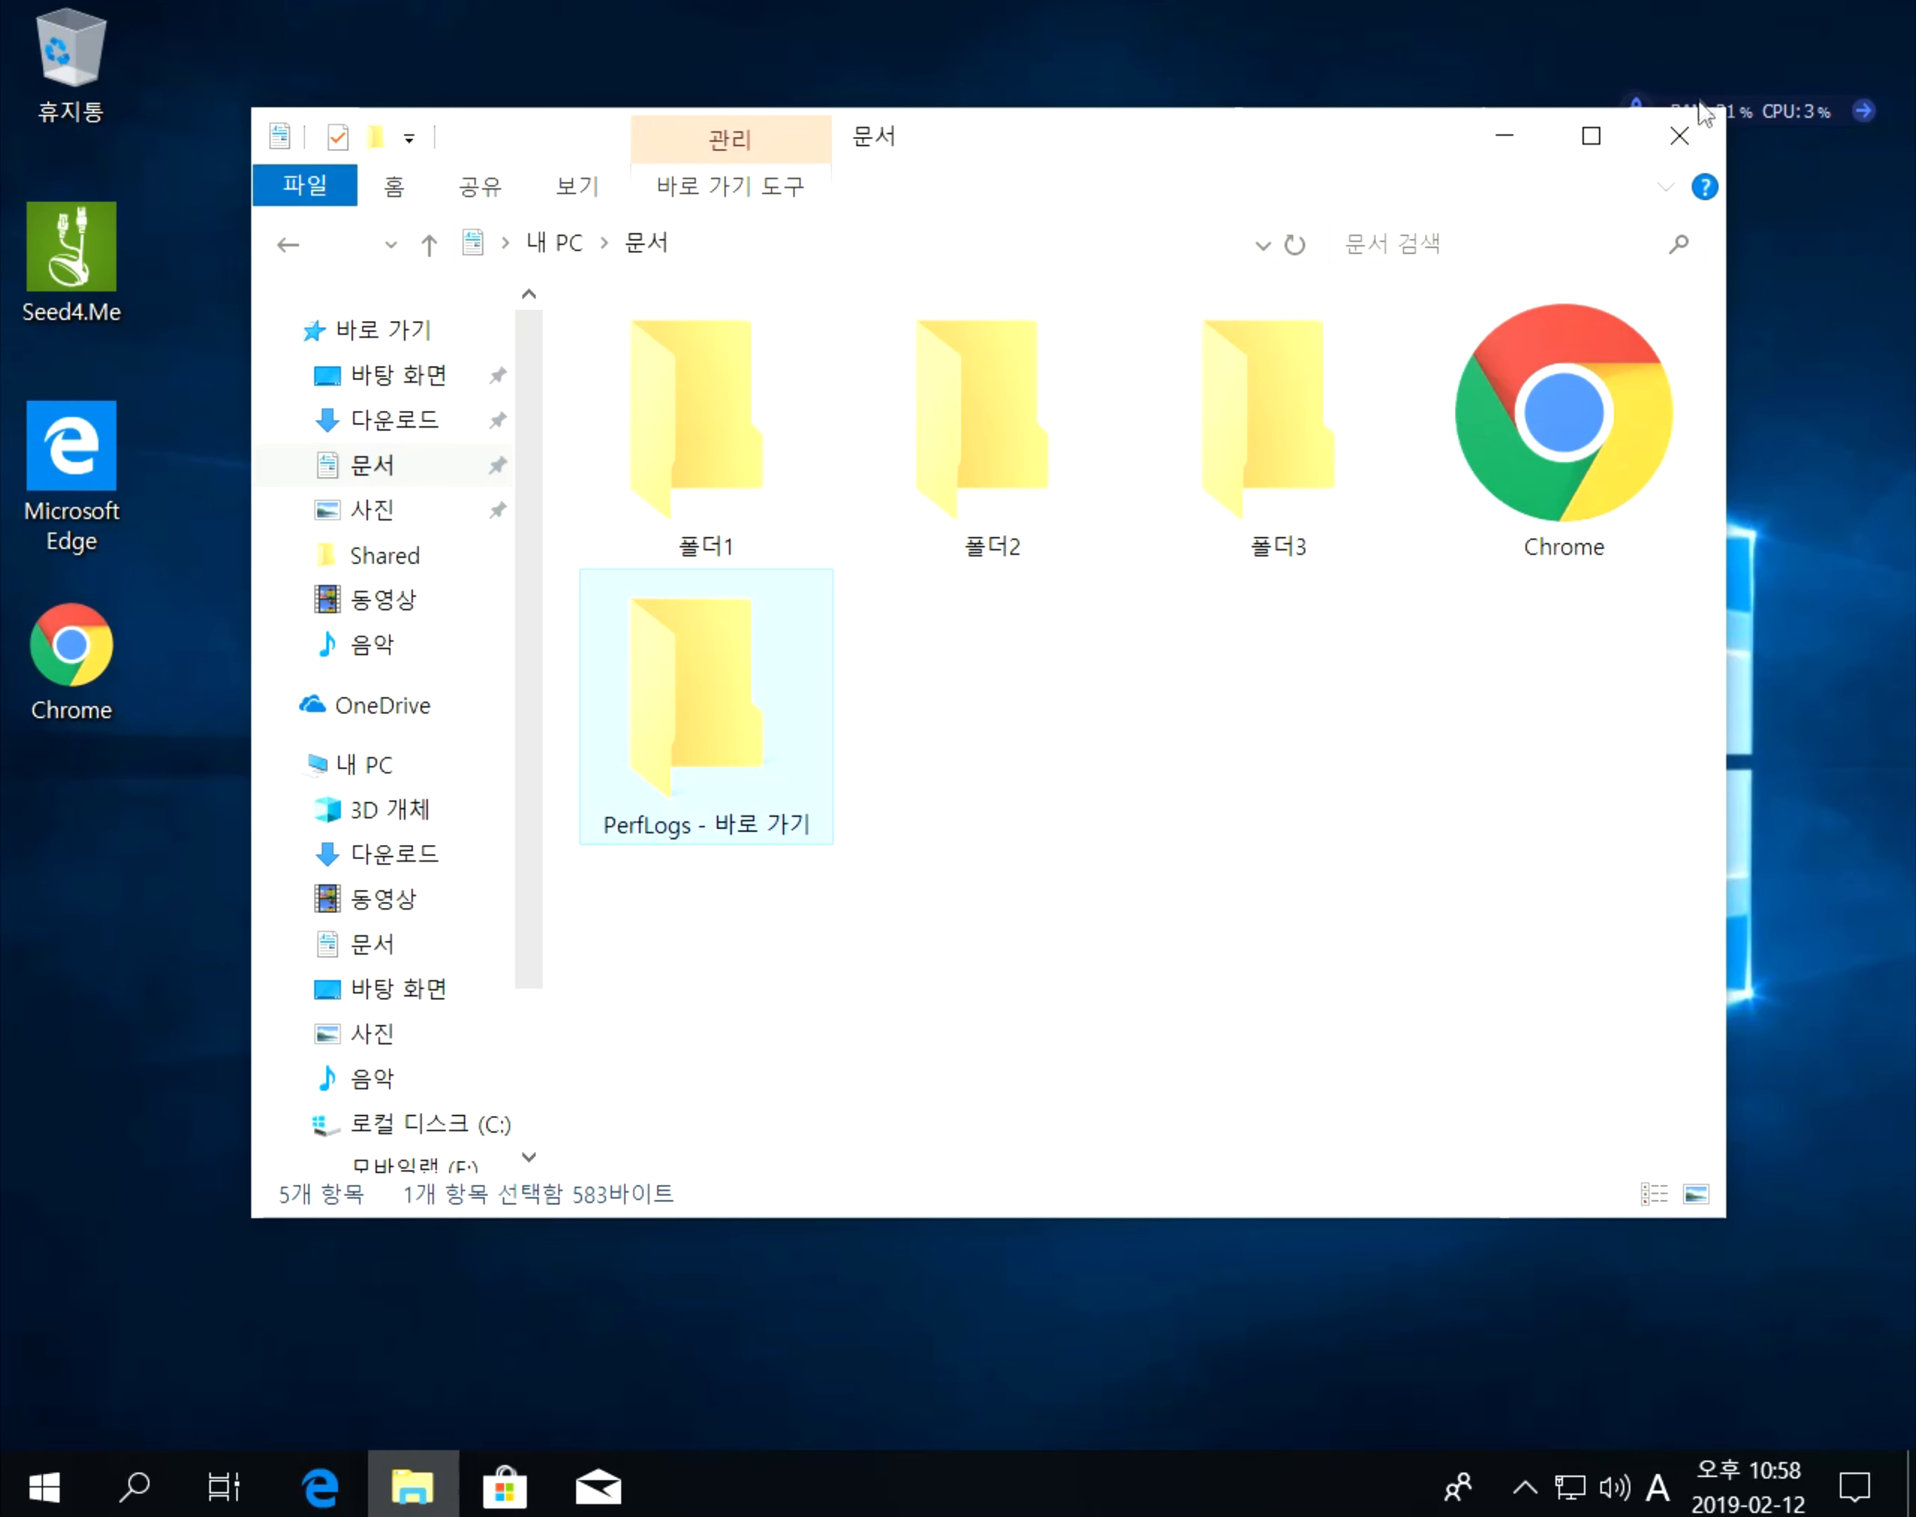
click(1519, 134)
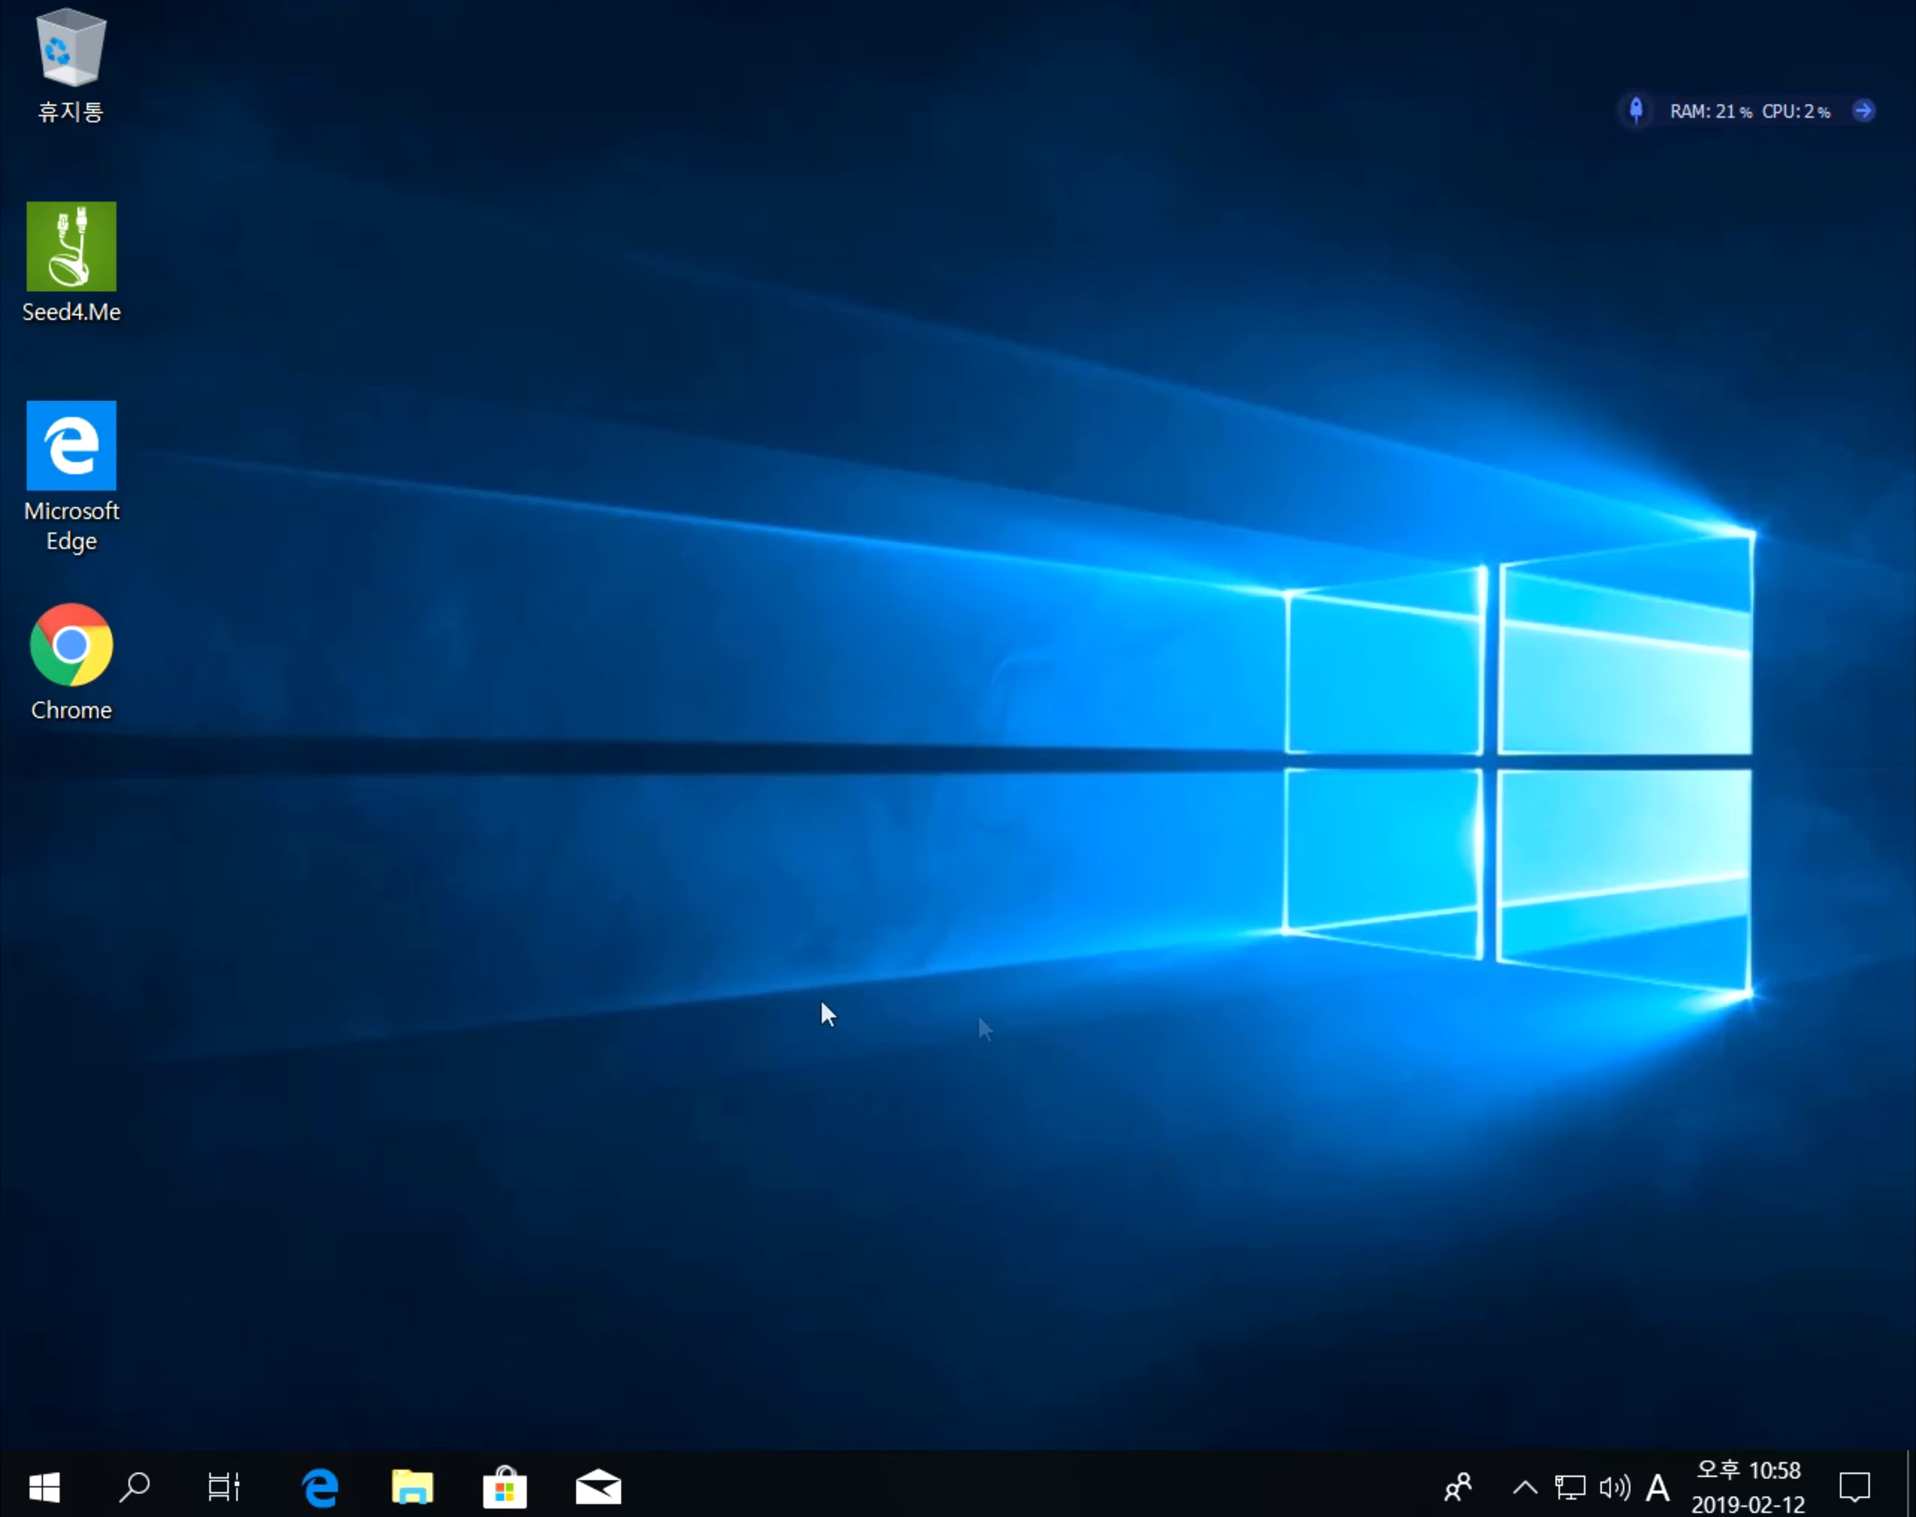